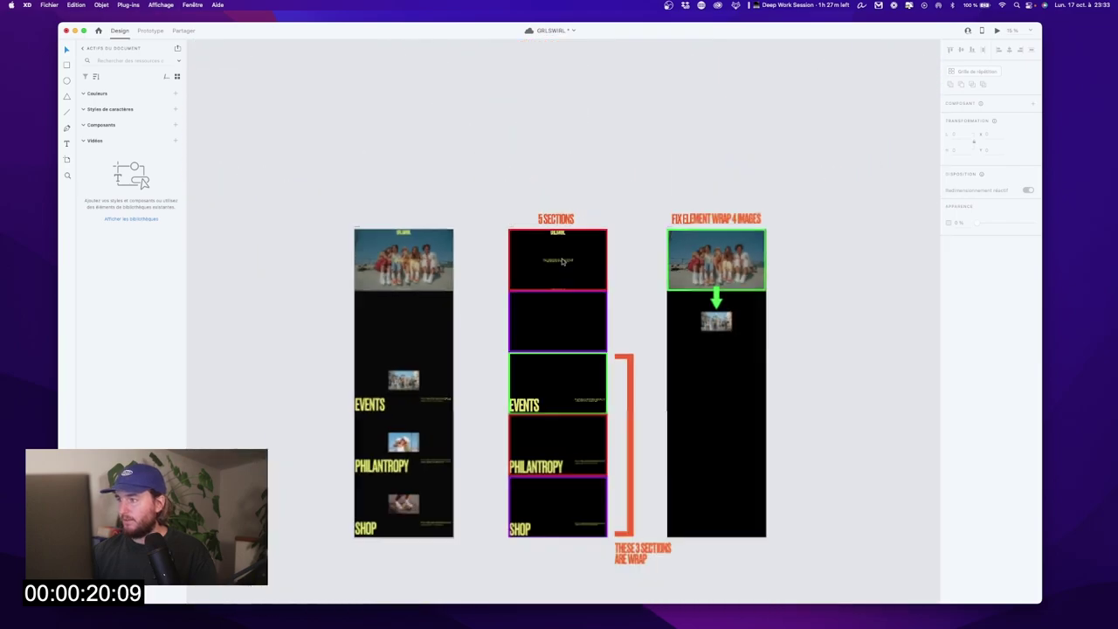
Step: Examine the five stacked sections of the second artboard, from the GRLSWIRL intro through Events, Philantropy and Shop
{"action": "scroll", "coordinate": [563, 260], "scroll_direction": "up", "scroll_amount": 5}
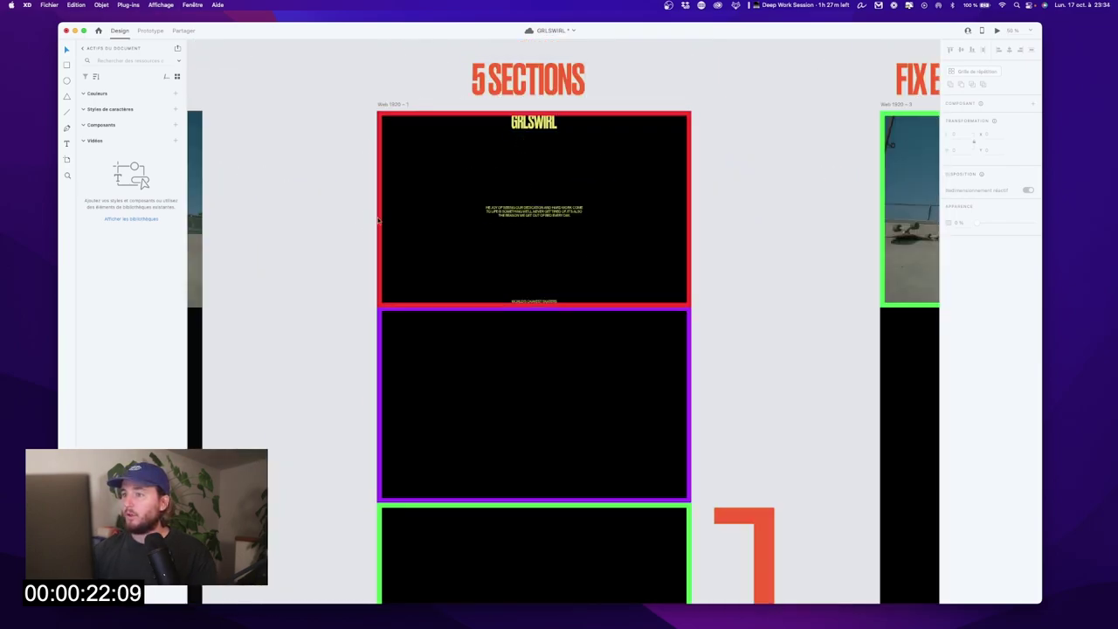
{"action": "scroll", "coordinate": [463, 166], "scroll_direction": "down", "scroll_amount": 6}
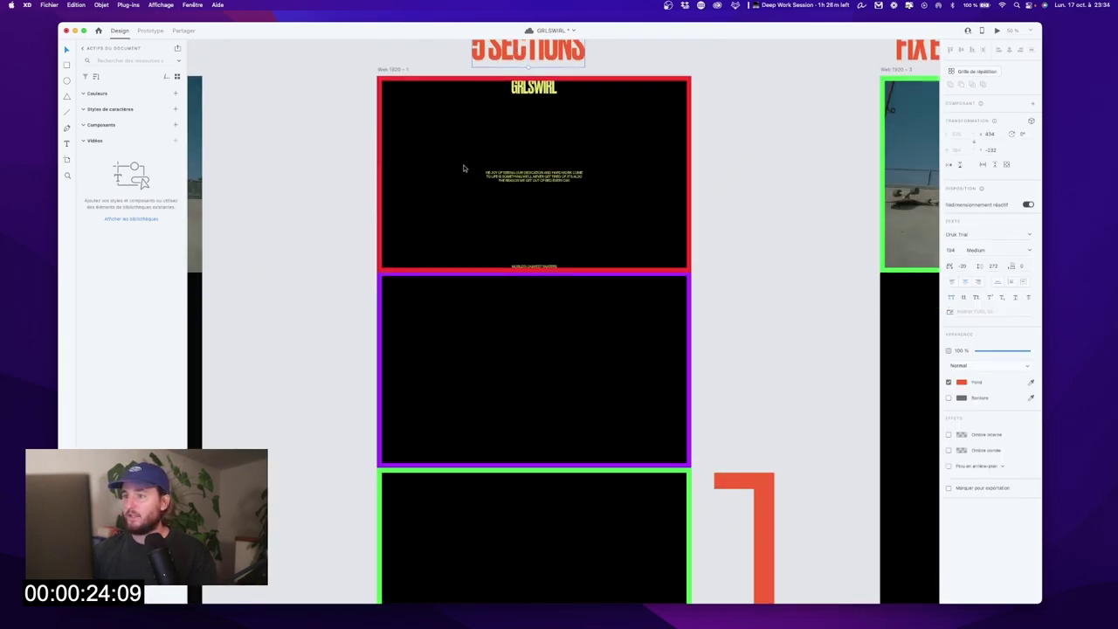
{"action": "scroll", "coordinate": [452, 227], "scroll_direction": "down", "scroll_amount": 5}
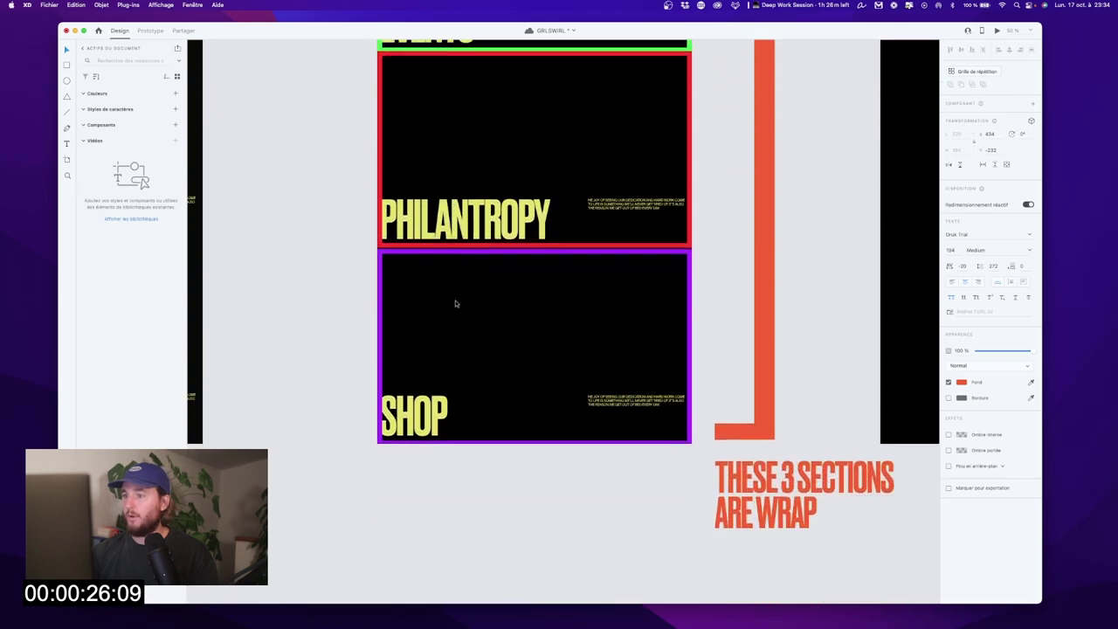
{"action": "scroll", "coordinate": [462, 332], "scroll_direction": "up", "scroll_amount": 4}
{"action": "scroll", "coordinate": [462, 332], "scroll_direction": "up", "scroll_amount": 5}
{"action": "left_click", "coordinate": [537, 204]}
{"action": "left_click", "coordinate": [541, 297]}
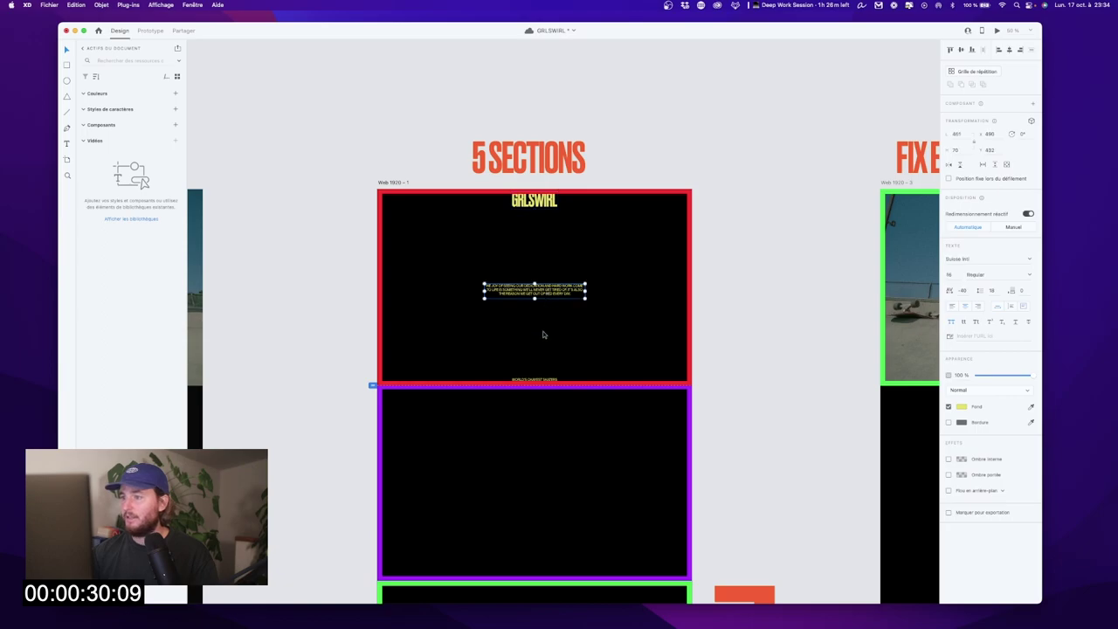
{"action": "scroll", "coordinate": [535, 384], "scroll_direction": "down", "scroll_amount": 5}
{"action": "left_click", "coordinate": [440, 294]}
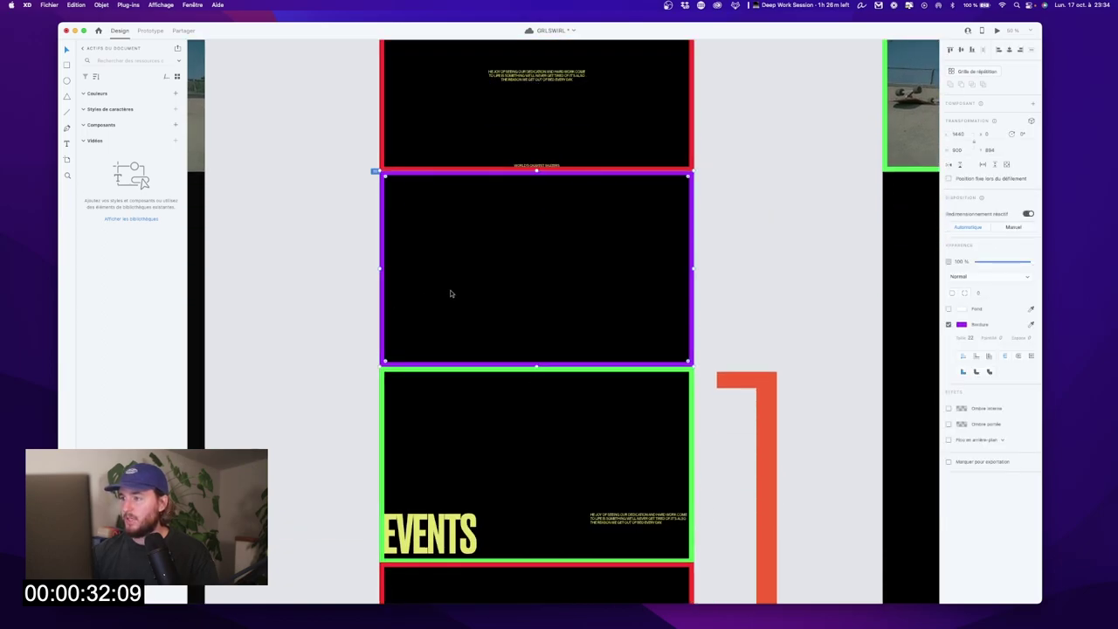
{"action": "scroll", "coordinate": [501, 285], "scroll_direction": "down", "scroll_amount": 4}
{"action": "left_click", "coordinate": [426, 352]}
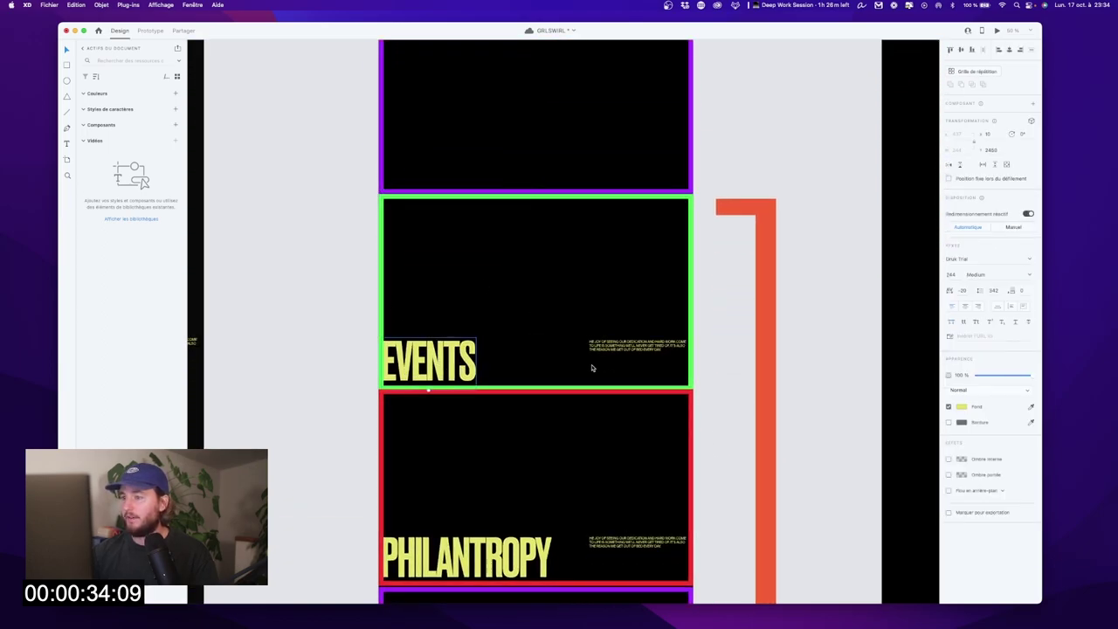
{"action": "left_click", "coordinate": [601, 352]}
{"action": "scroll", "coordinate": [522, 324], "scroll_direction": "down", "scroll_amount": 4}
{"action": "left_click", "coordinate": [467, 419]}
{"action": "scroll", "coordinate": [465, 435], "scroll_direction": "down", "scroll_amount": 3}
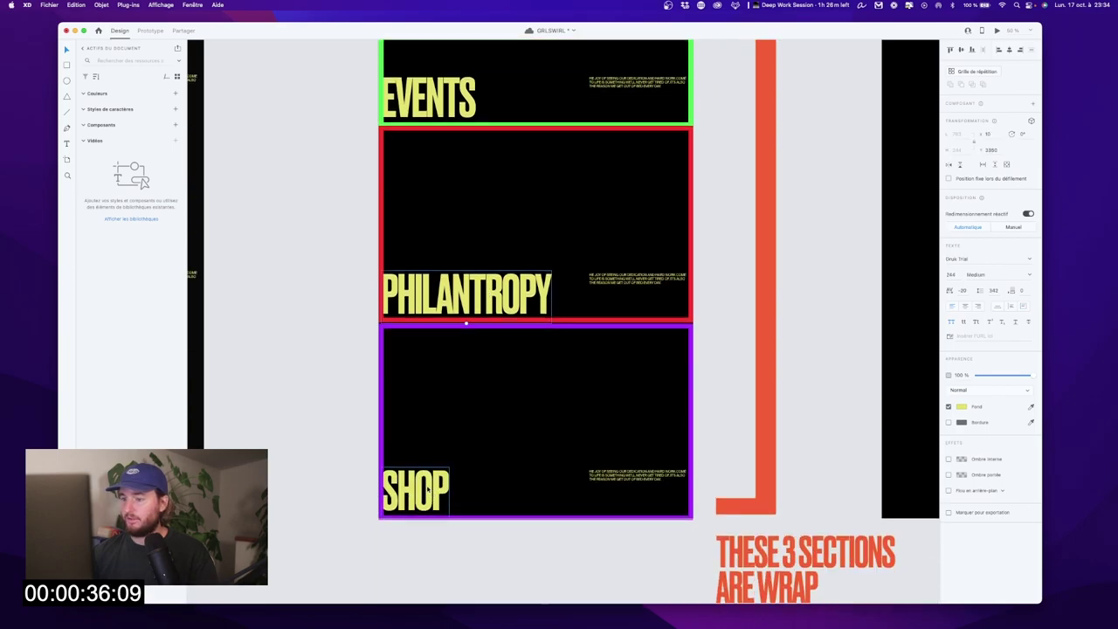
Step: Examine the three wrapped sections and compare the five-section artboard with the images in the full page design
{"action": "key", "text": "super+minus"}
{"action": "left_click_drag", "start_coordinate": [436, 226], "coordinate": [633, 524]}
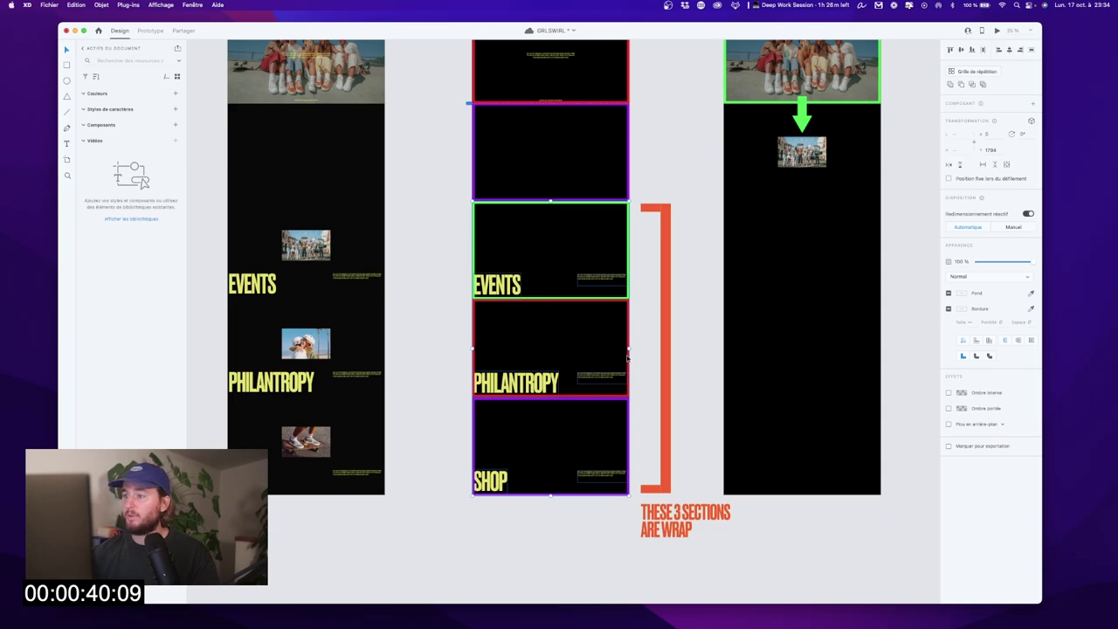
{"action": "scroll", "coordinate": [657, 300], "scroll_direction": "up", "scroll_amount": 2}
{"action": "scroll", "coordinate": [660, 293], "scroll_direction": "left", "scroll_amount": 2}
{"action": "left_click", "coordinate": [346, 302]}
{"action": "left_click", "coordinate": [342, 396]}
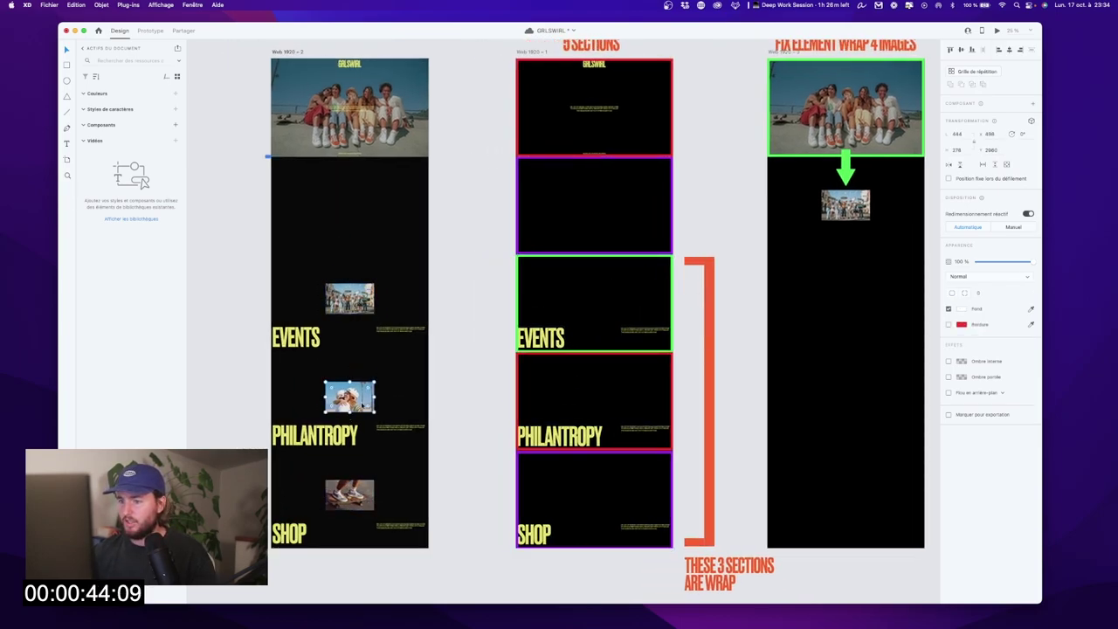
{"action": "scroll", "coordinate": [373, 172], "scroll_direction": "right", "scroll_amount": 2}
{"action": "scroll", "coordinate": [373, 172], "scroll_direction": "up", "scroll_amount": 1}
{"action": "left_click_drag", "start_coordinate": [370, 99], "coordinate": [592, 589]}
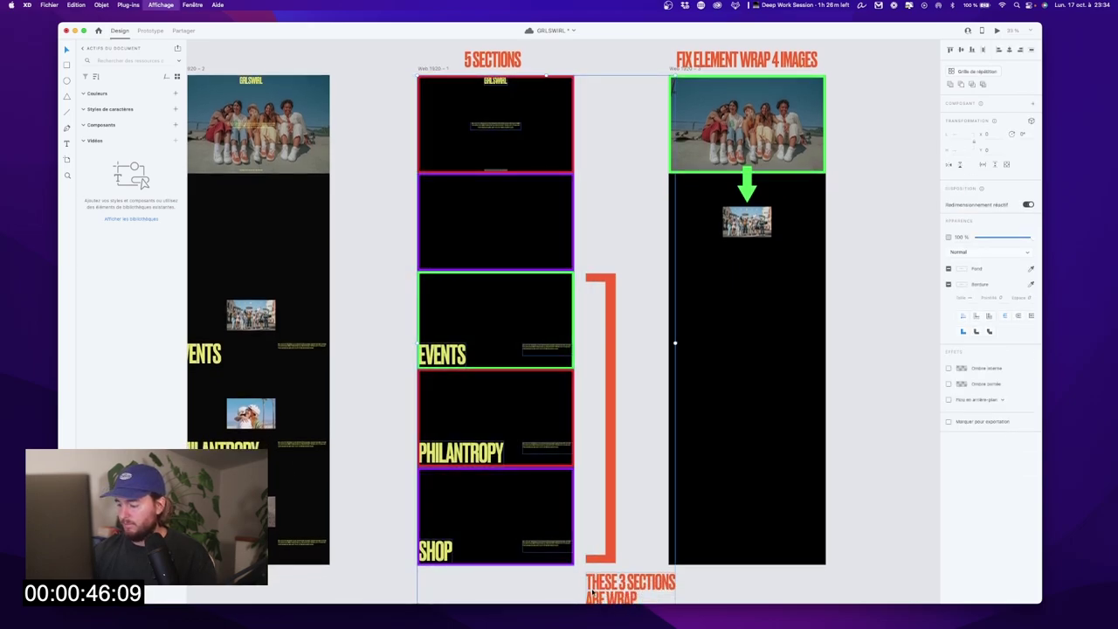
Step: Examine the fixed-element artboard with its shrinking header image and compare it with the empty second section
{"action": "key", "text": "super+plus"}
{"action": "scroll", "coordinate": [616, 242], "scroll_direction": "up", "scroll_amount": 8}
{"action": "scroll", "coordinate": [616, 242], "scroll_direction": "right", "scroll_amount": 7}
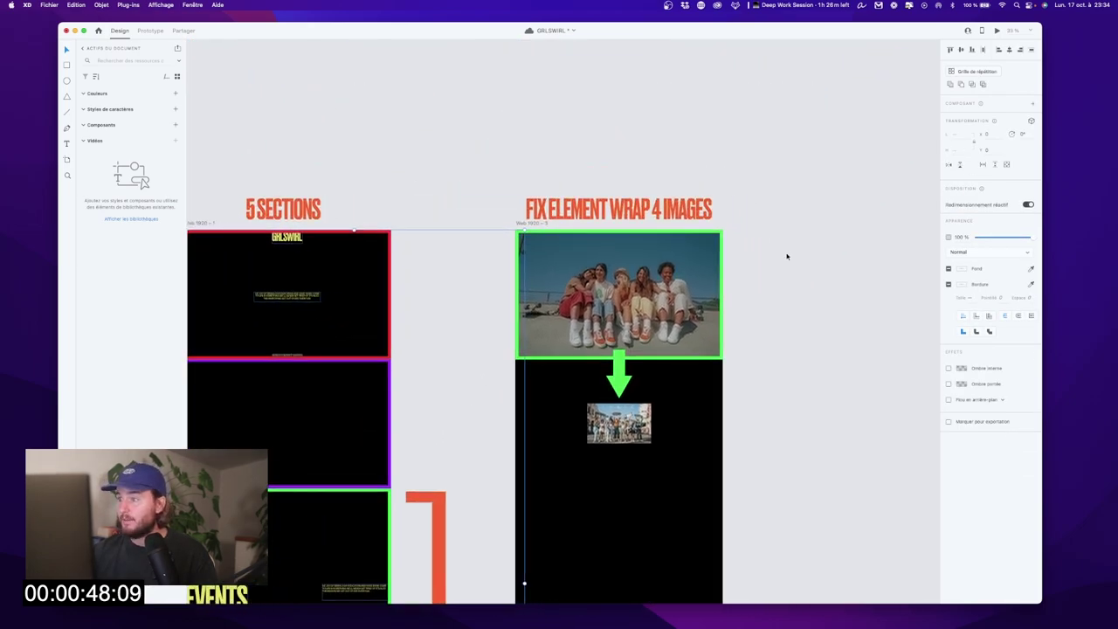
{"action": "scroll", "coordinate": [786, 256], "scroll_direction": "up", "scroll_amount": 2}
{"action": "scroll", "coordinate": [685, 268], "scroll_direction": "right", "scroll_amount": 3}
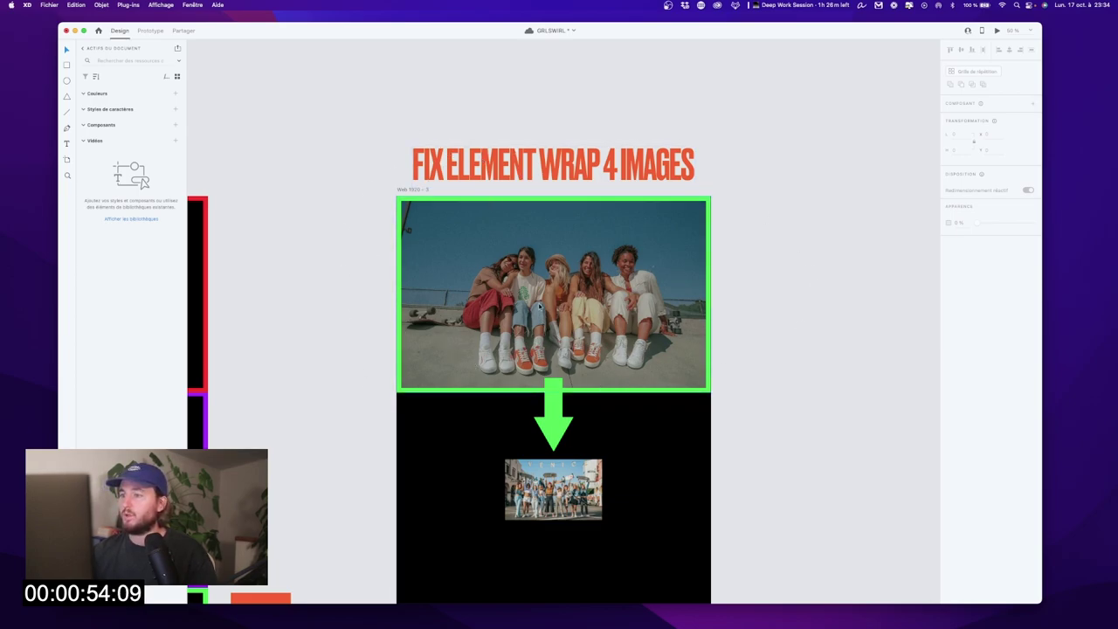
{"action": "scroll", "coordinate": [548, 317], "scroll_direction": "down", "scroll_amount": 2}
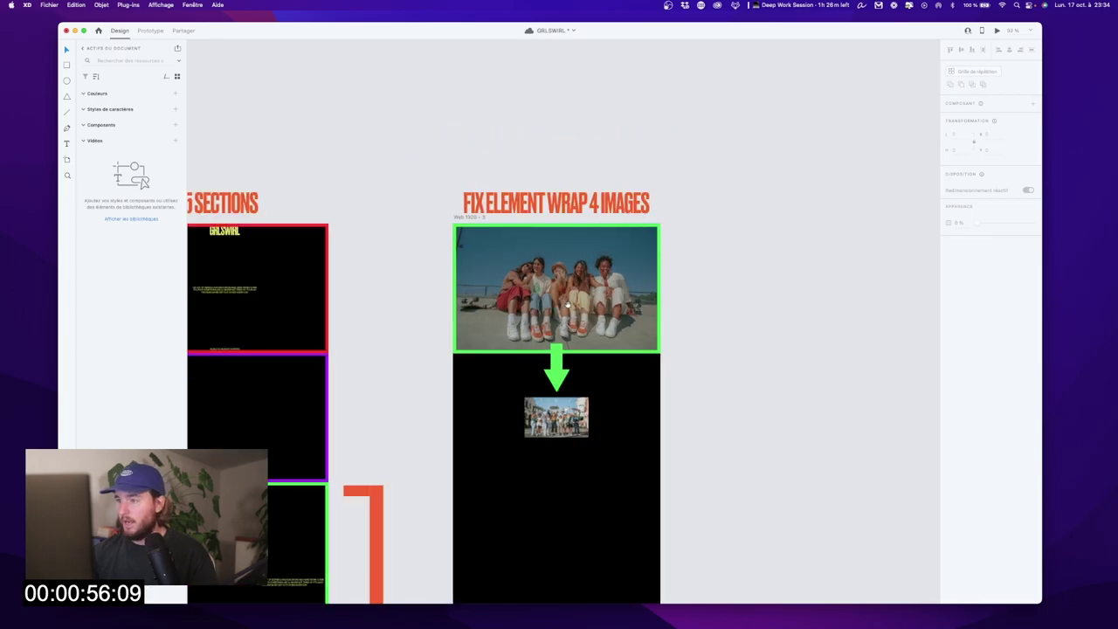
{"action": "scroll", "coordinate": [572, 358], "scroll_direction": "left", "scroll_amount": 3}
{"action": "left_click", "coordinate": [480, 343]}
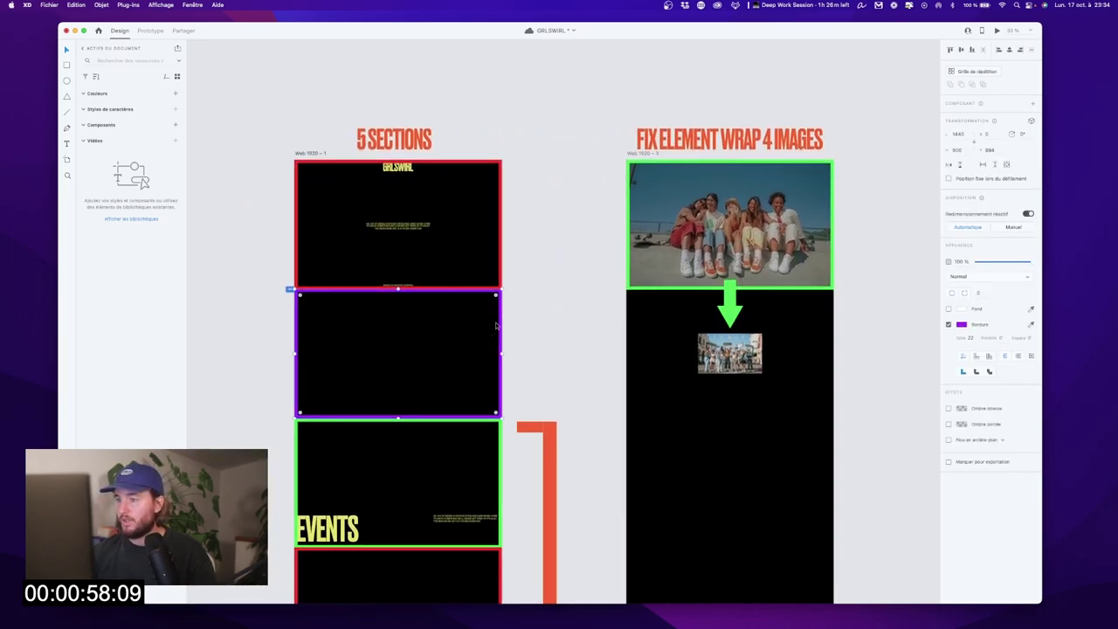
{"action": "left_click", "coordinate": [712, 240]}
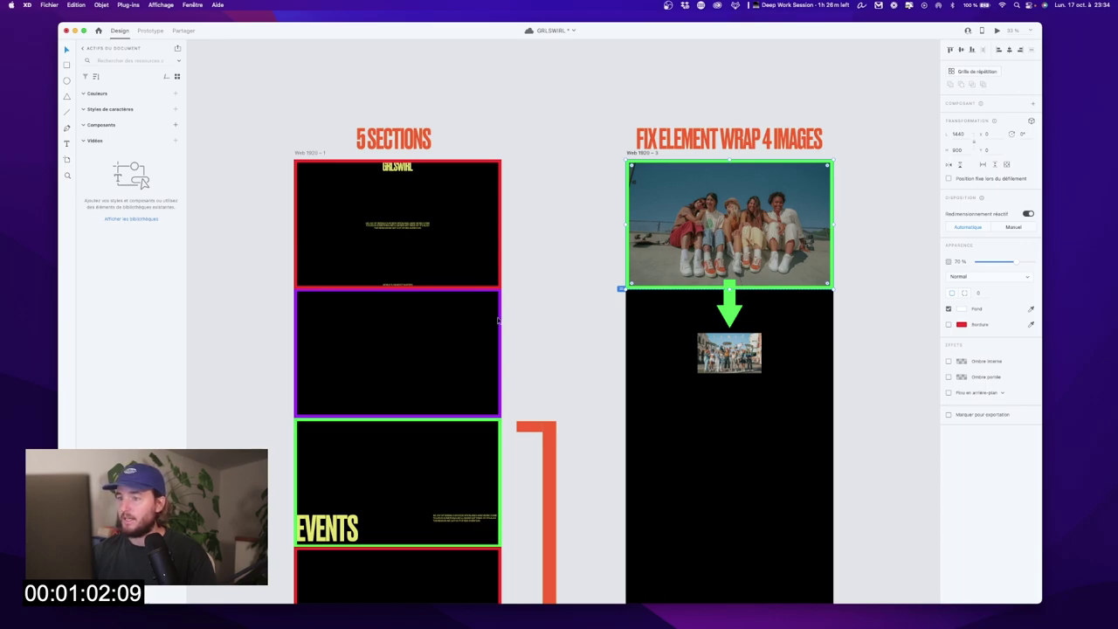
Step: Try moving the empty purple section and shrinking the fixed header image to about 444 by 278, undoing both changes
{"action": "left_click_drag", "start_coordinate": [493, 318], "coordinate": [528, 326]}
{"action": "key", "text": "super+z"}
{"action": "left_click_drag", "start_coordinate": [832, 161], "coordinate": [766, 187]}
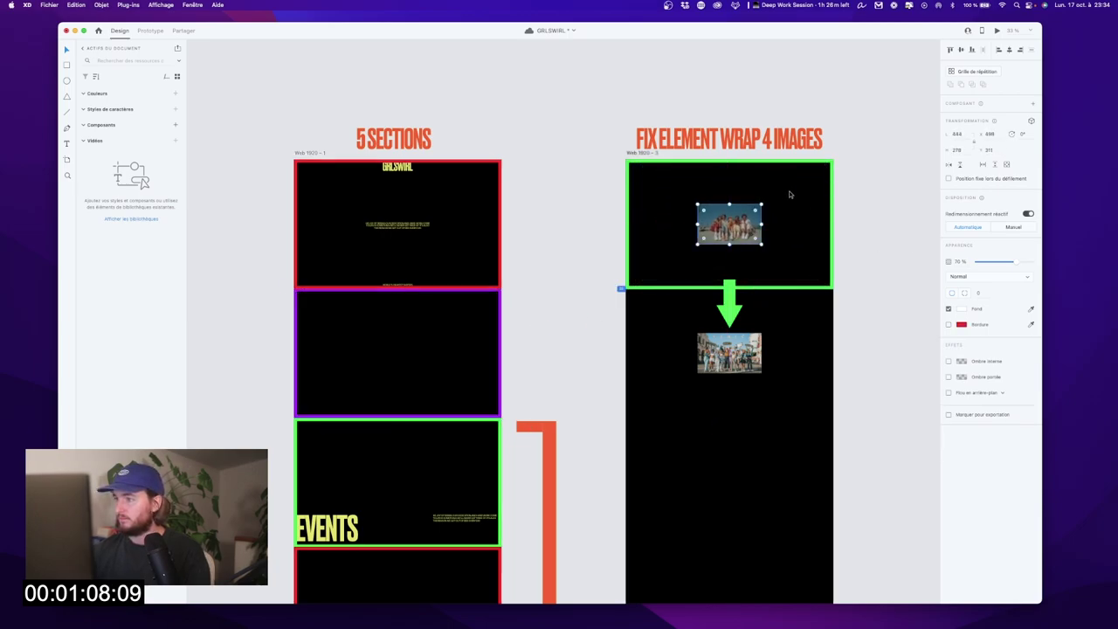
{"action": "key", "text": "super+z"}
Step: Review the Events, Philantropy and Shop sections and compare all three artboards side by side
{"action": "scroll", "coordinate": [767, 323], "scroll_direction": "down", "scroll_amount": 6}
{"action": "scroll", "coordinate": [767, 322], "scroll_direction": "up", "scroll_amount": 3}
{"action": "scroll", "coordinate": [563, 365], "scroll_direction": "down", "scroll_amount": 5}
{"action": "scroll", "coordinate": [563, 365], "scroll_direction": "left", "scroll_amount": 3}
{"action": "left_click_drag", "start_coordinate": [380, 123], "coordinate": [644, 439]}
{"action": "scroll", "coordinate": [644, 439], "scroll_direction": "up", "scroll_amount": 3}
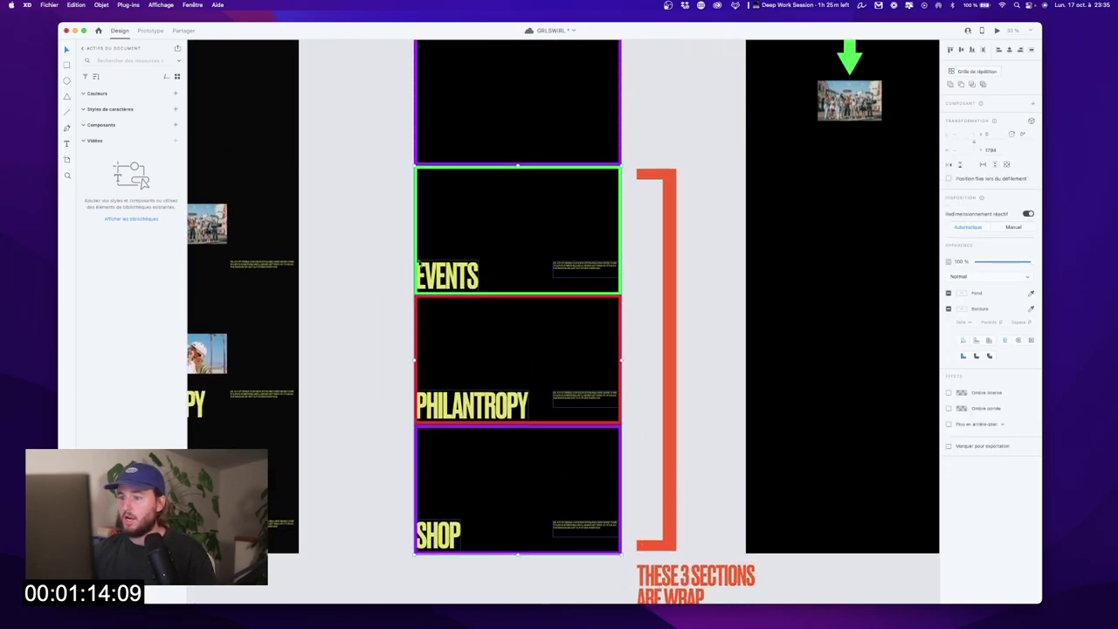
{"action": "scroll", "coordinate": [310, 265], "scroll_direction": "left", "scroll_amount": 5}
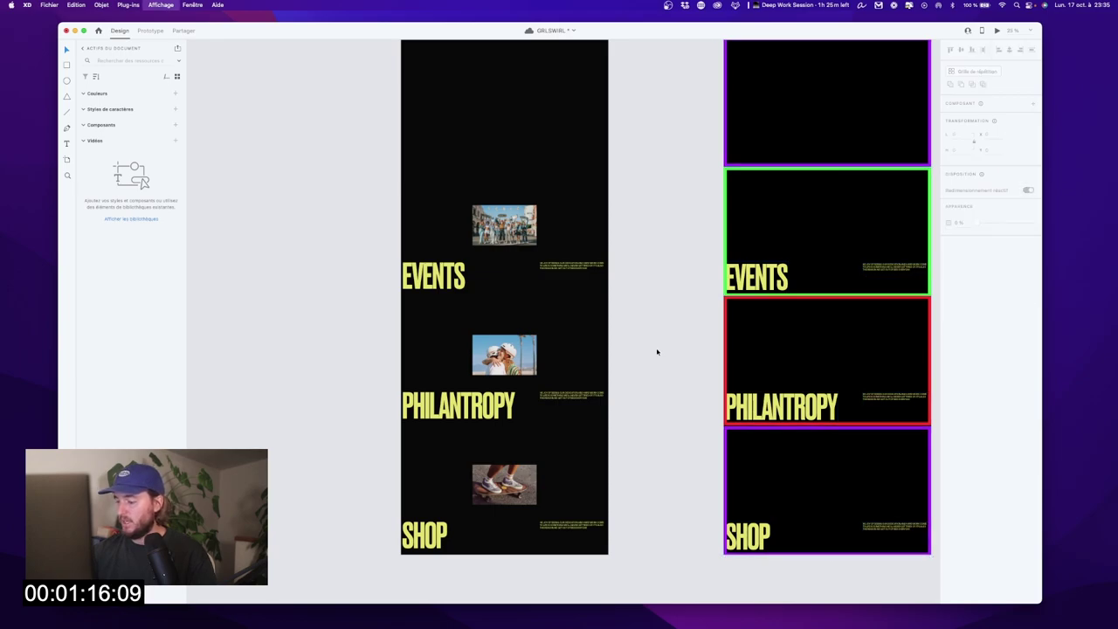
{"action": "key", "text": "super+minus"}
{"action": "left_click_drag", "start_coordinate": [764, 272], "coordinate": [539, 364]}
{"action": "left_click_drag", "start_coordinate": [671, 250], "coordinate": [722, 236]}
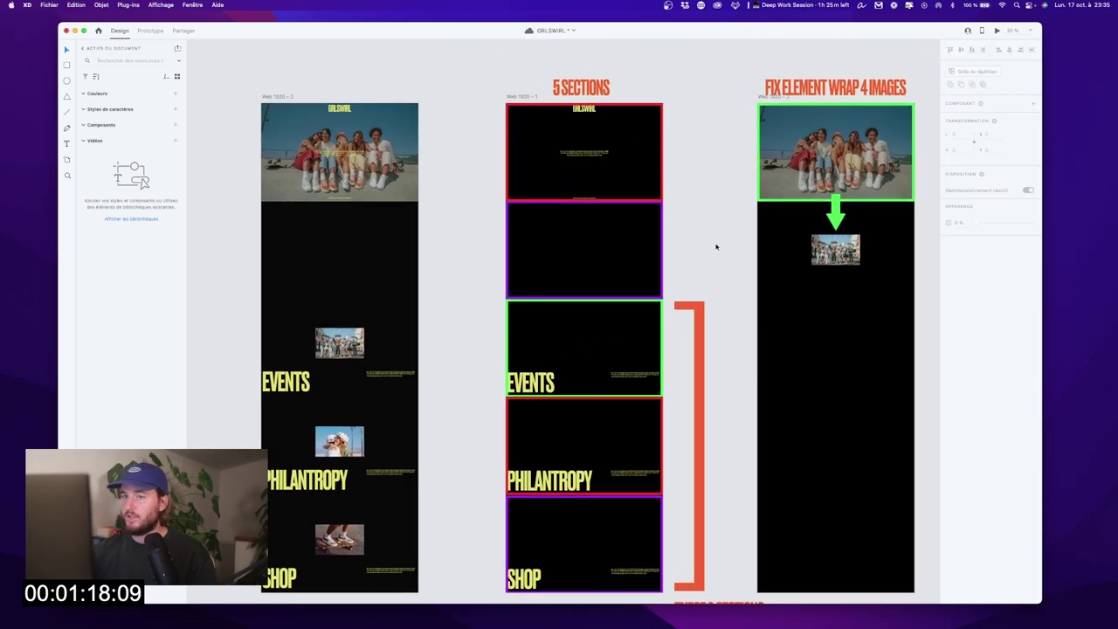
Step: Switch to Webflow and add a div block to the page body with the existing class section
{"action": "key", "text": "super+Tab"}
{"action": "left_click", "coordinate": [126, 117]}
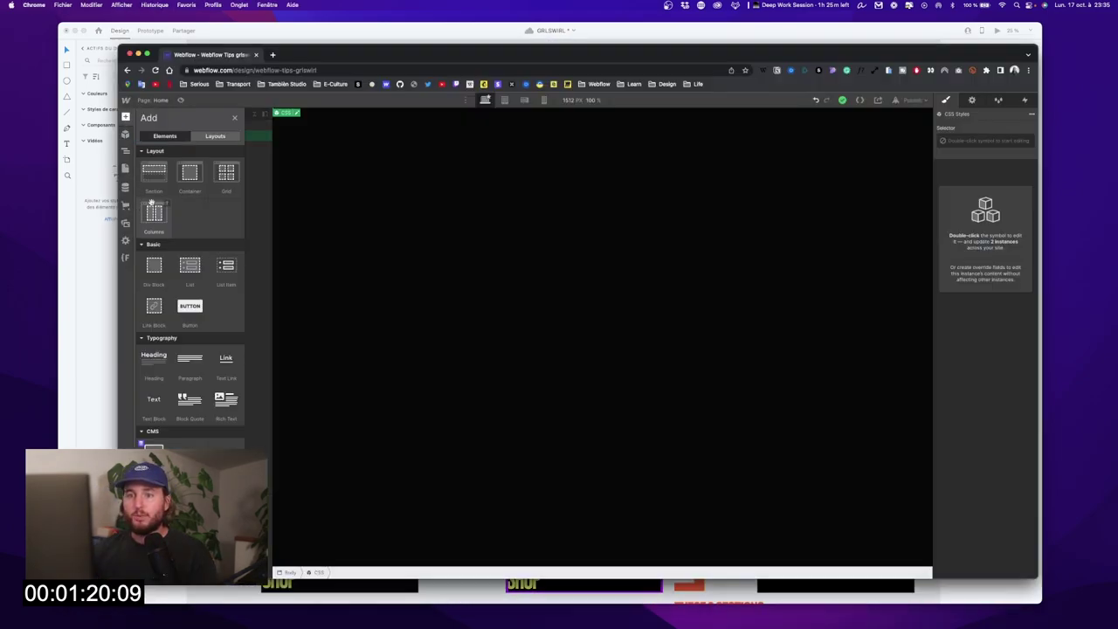
{"action": "left_click_drag", "start_coordinate": [162, 275], "coordinate": [524, 214]}
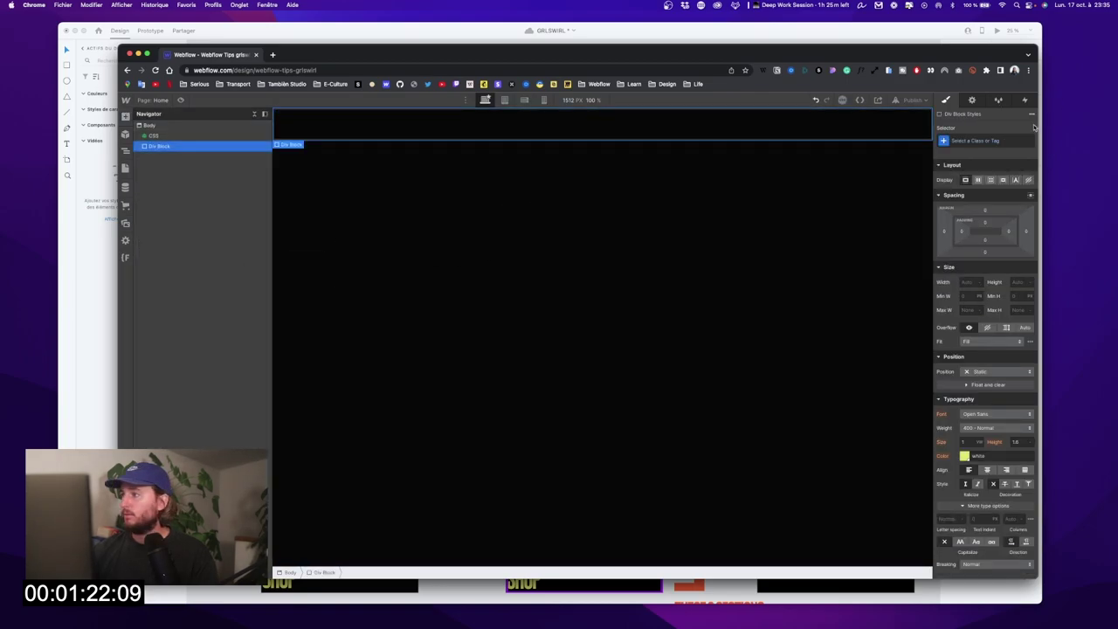
{"action": "left_click", "coordinate": [994, 136]}
{"action": "type", "text": "section"}
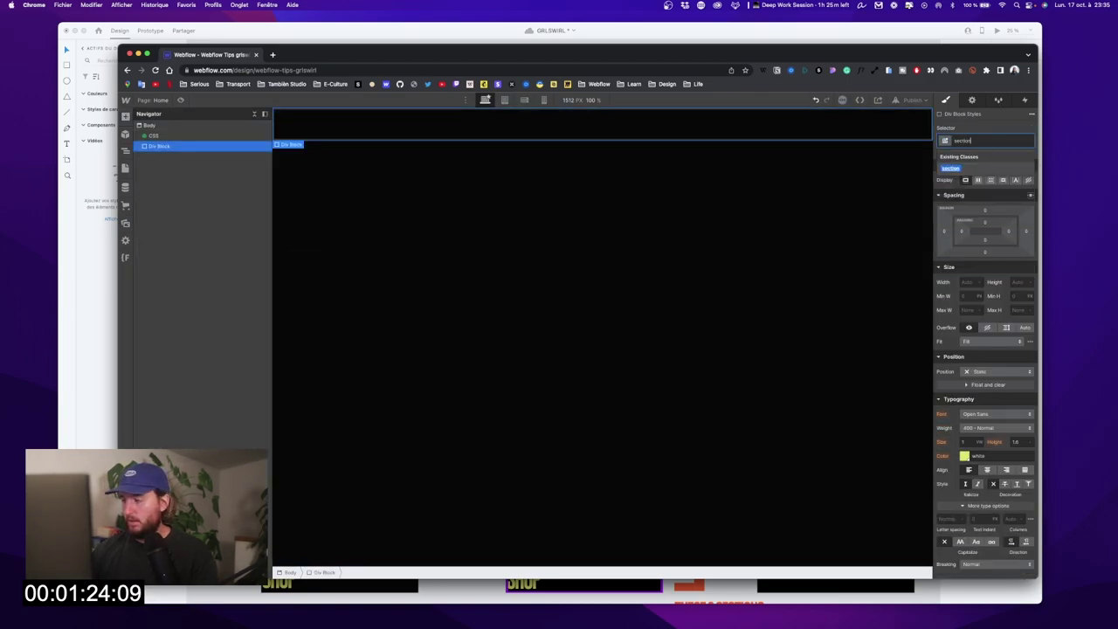
{"action": "key", "text": "Return"}
{"action": "left_click", "coordinate": [1023, 283]}
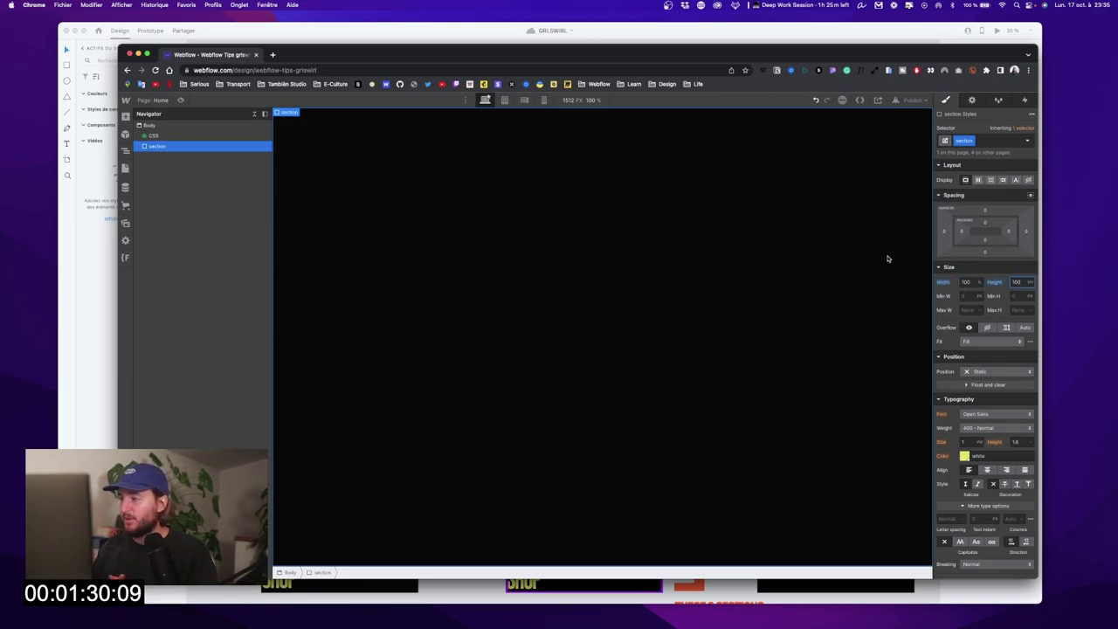
Step: Add a div block inside the section and give it the existing class container
{"action": "left_click", "coordinate": [125, 116]}
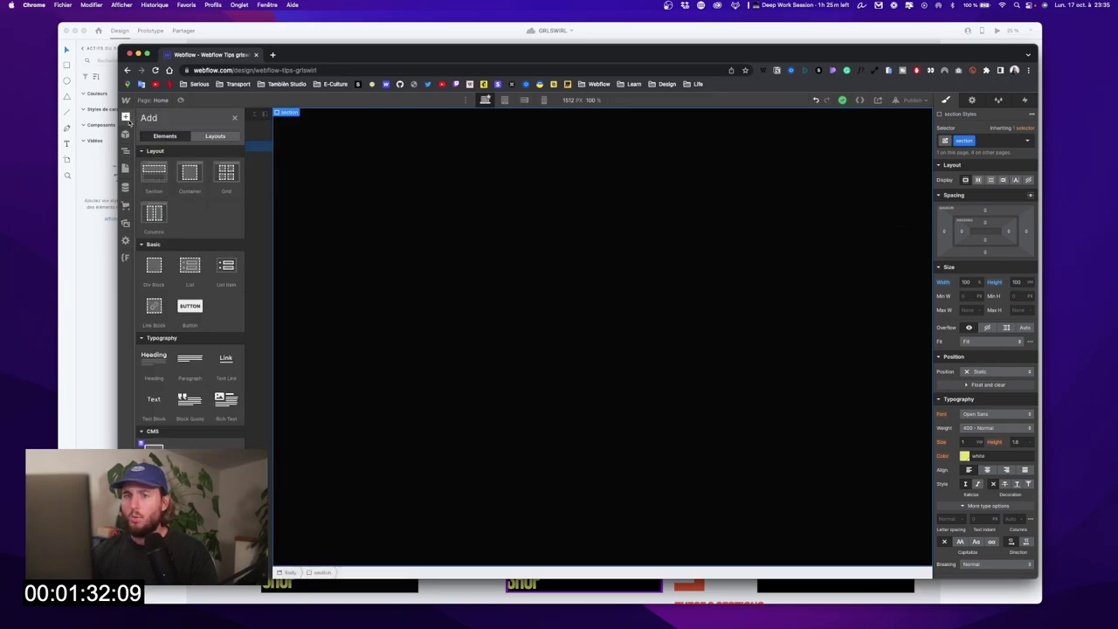
{"action": "left_click_drag", "start_coordinate": [159, 269], "coordinate": [454, 207]}
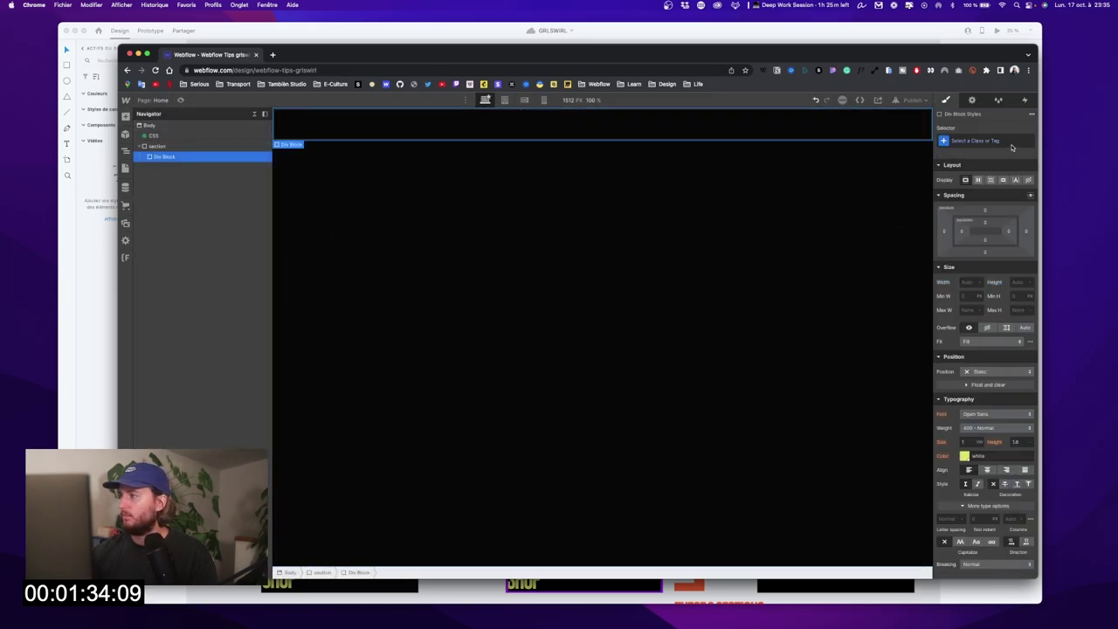
{"action": "left_click", "coordinate": [1004, 138]}
{"action": "type", "text": "conta"}
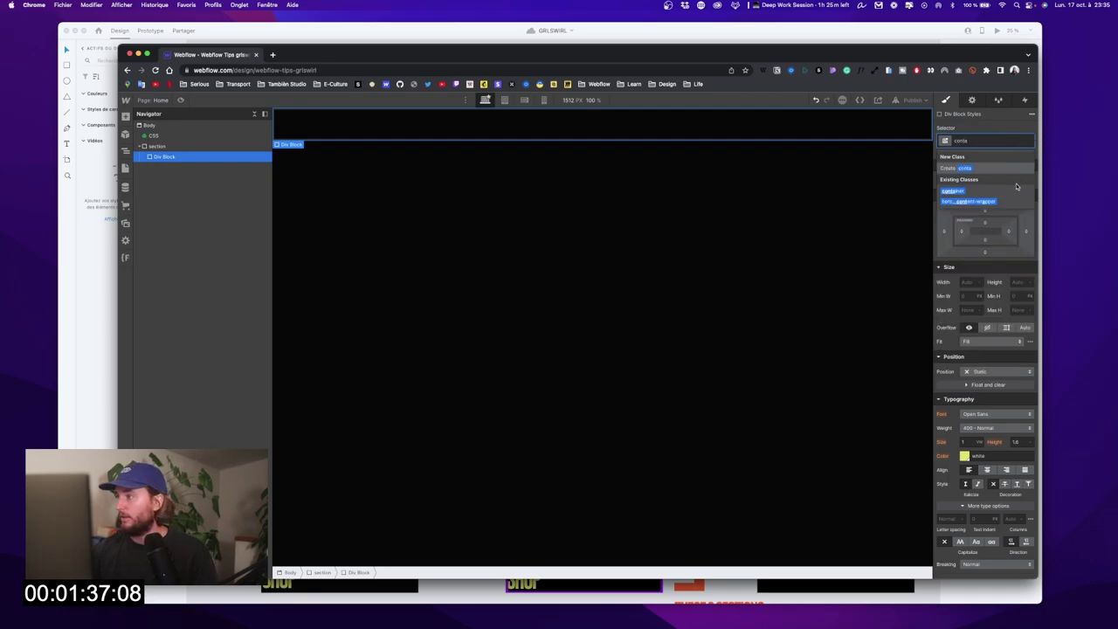
{"action": "left_click", "coordinate": [1016, 189]}
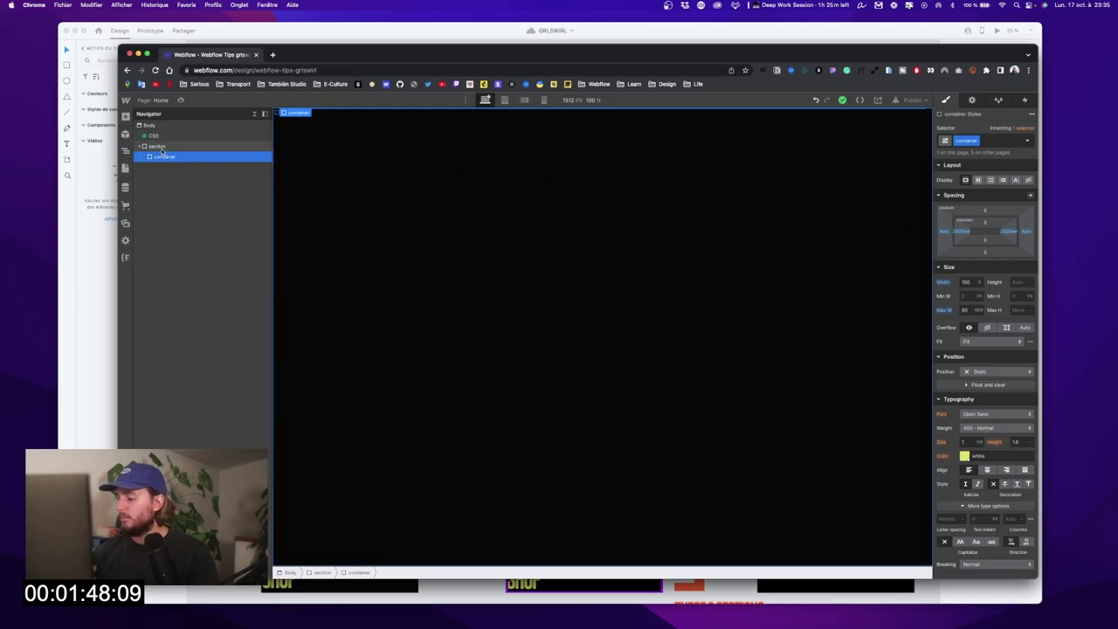
Step: Nest a div block inside the container and assign it the existing class row
{"action": "key", "text": "a"}
{"action": "left_click_drag", "start_coordinate": [153, 262], "coordinate": [158, 160]}
{"action": "key", "text": "super+Return"}
{"action": "type", "text": "row"}
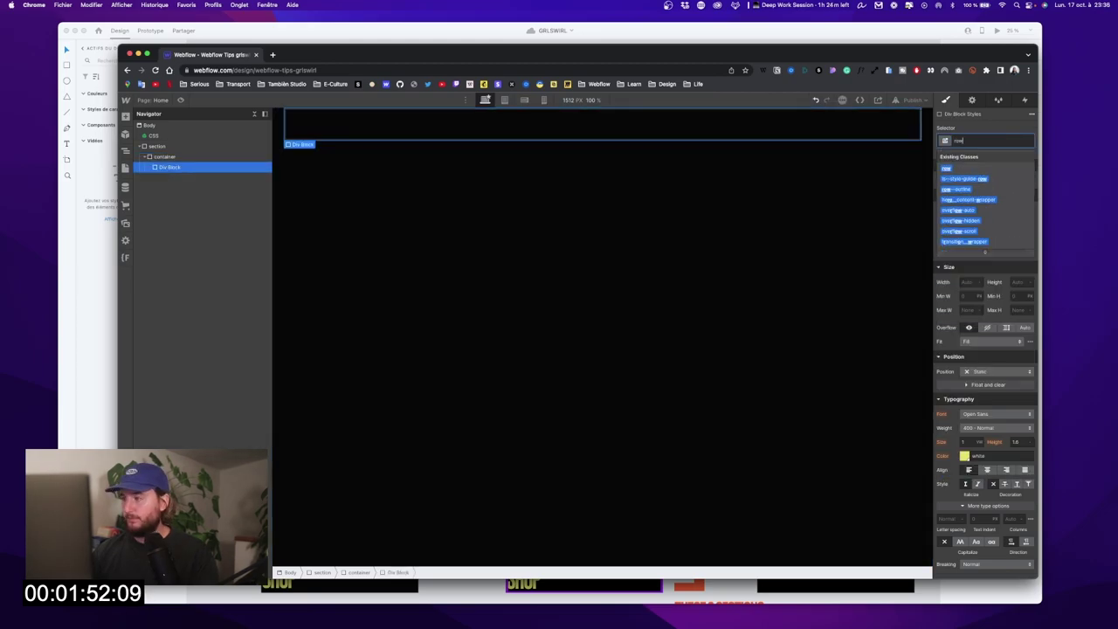
{"action": "key", "text": "Return"}
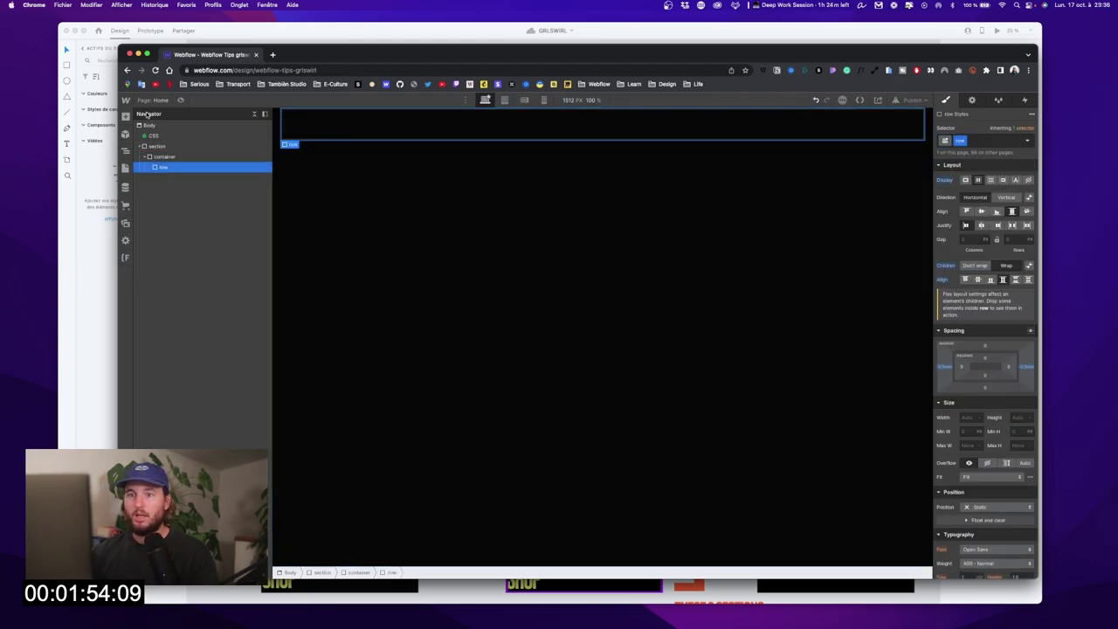
Step: Nest a div block inside the row and give it the class col
{"action": "key", "text": "a"}
{"action": "left_click_drag", "start_coordinate": [154, 262], "coordinate": [174, 172]}
{"action": "key", "text": "super+Return"}
{"action": "type", "text": "col"}
{"action": "key", "text": "Return"}
Step: Switch to Adobe XD, show the layout grid on the five-section artboard and examine the intro paragraph's column span
{"action": "key", "text": "super+Tab"}
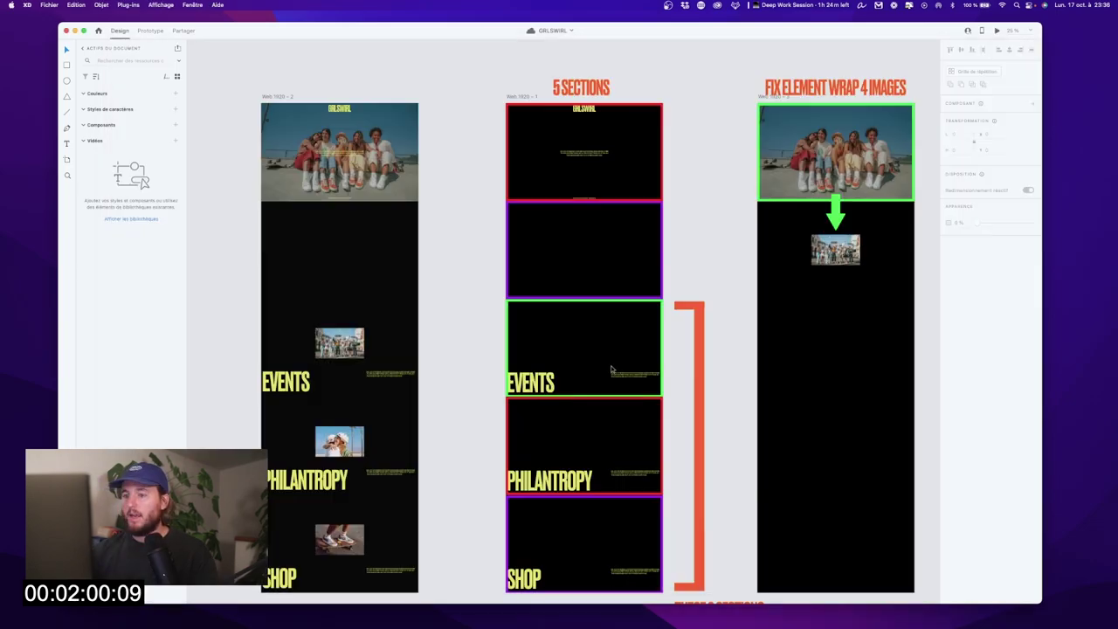
{"action": "key", "text": "shift+super+apostrophe"}
{"action": "key", "text": "super+plus"}
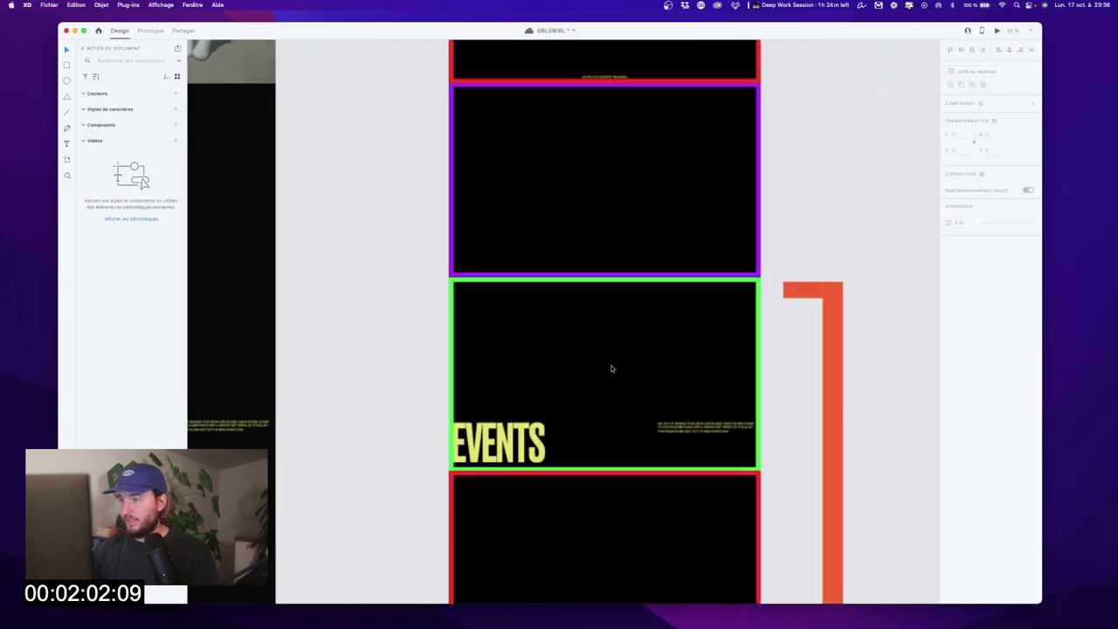
{"action": "left_click_drag", "start_coordinate": [662, 254], "coordinate": [606, 623]}
{"action": "key", "text": "super+1"}
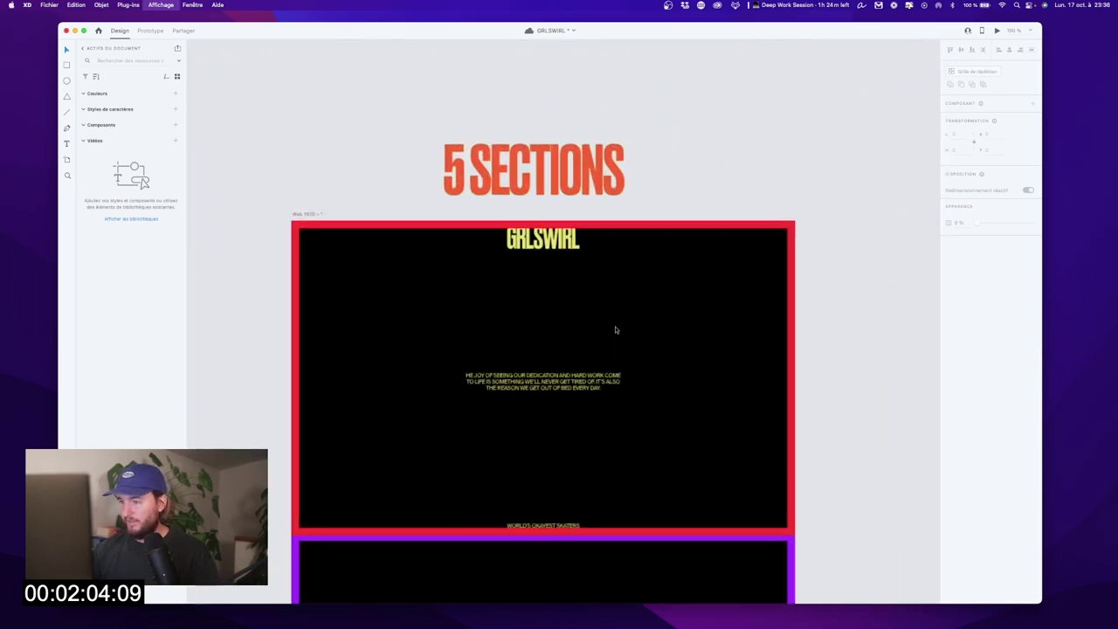
{"action": "left_click", "coordinate": [595, 343]}
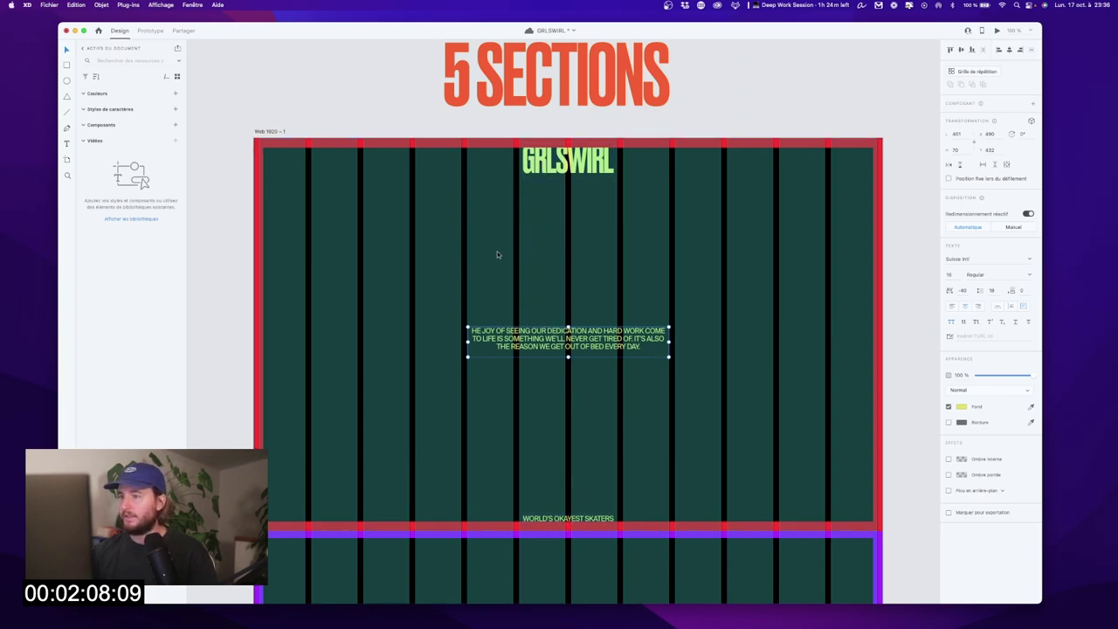
{"action": "key", "text": "ctrl+Up"}
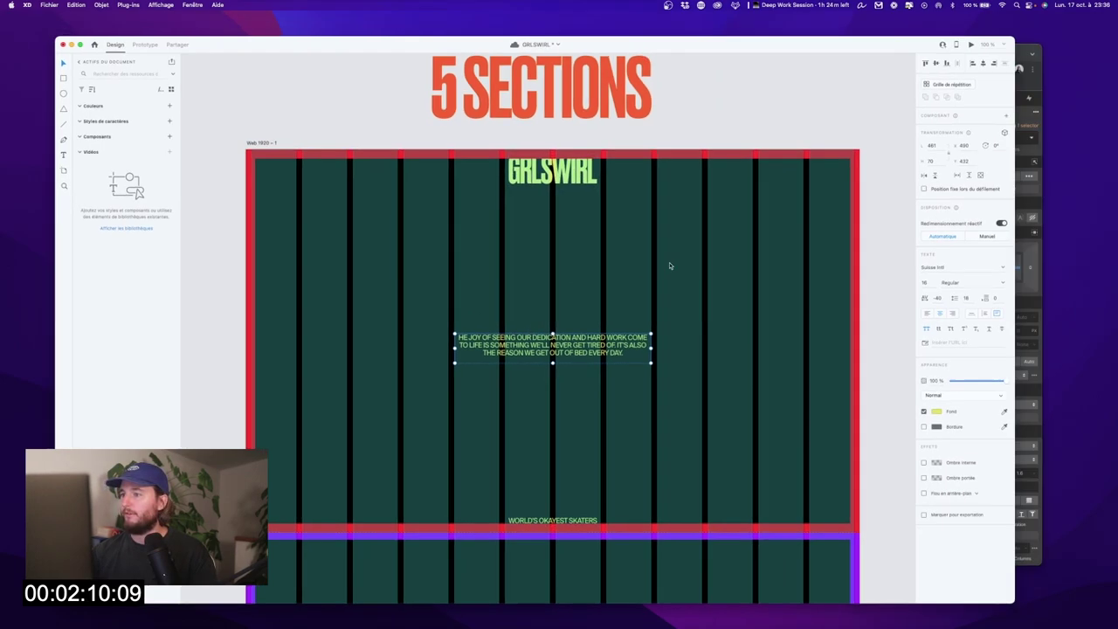
{"action": "left_click", "coordinate": [504, 340]}
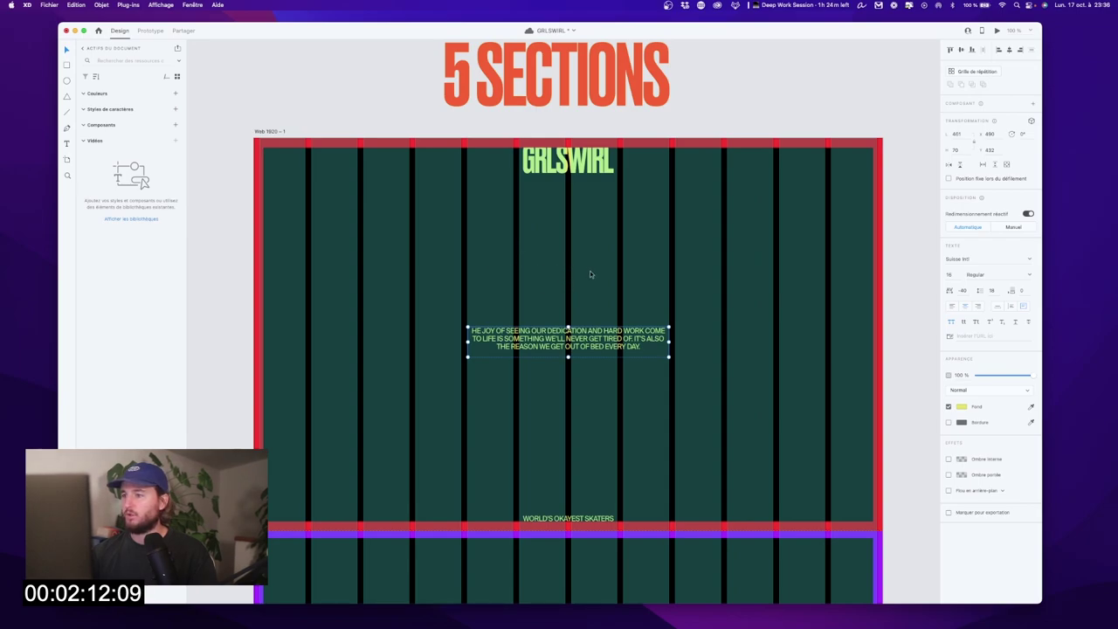
Step: Switch to Webflow and add the existing combo class col-lg-4 to the col div
{"action": "key", "text": "ctrl+Up"}
{"action": "left_click", "coordinate": [775, 220]}
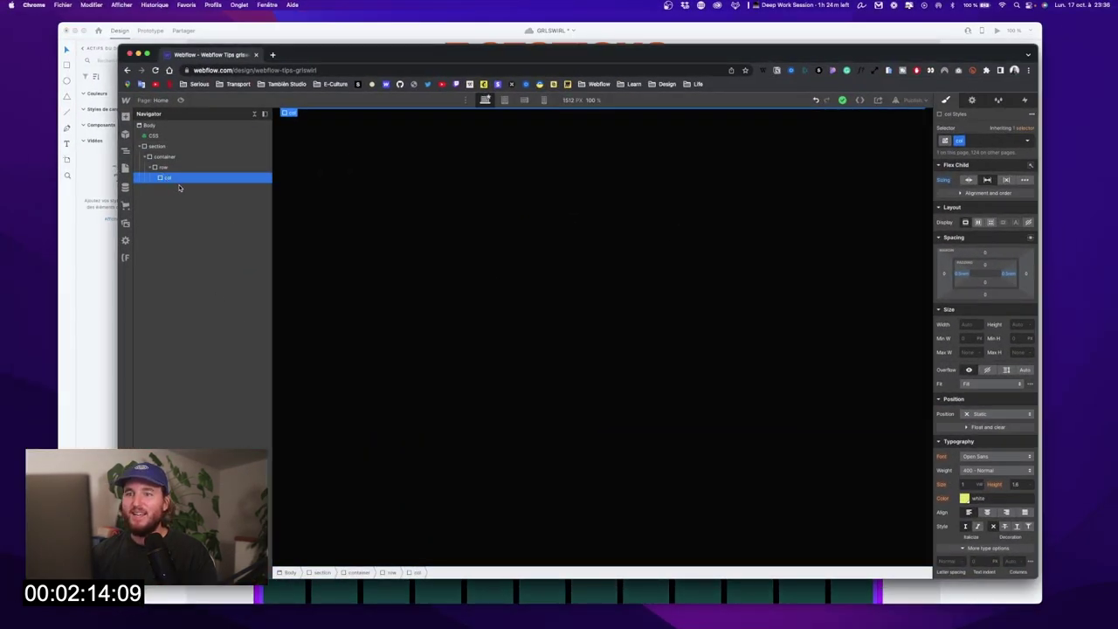
{"action": "left_click", "coordinate": [980, 139]}
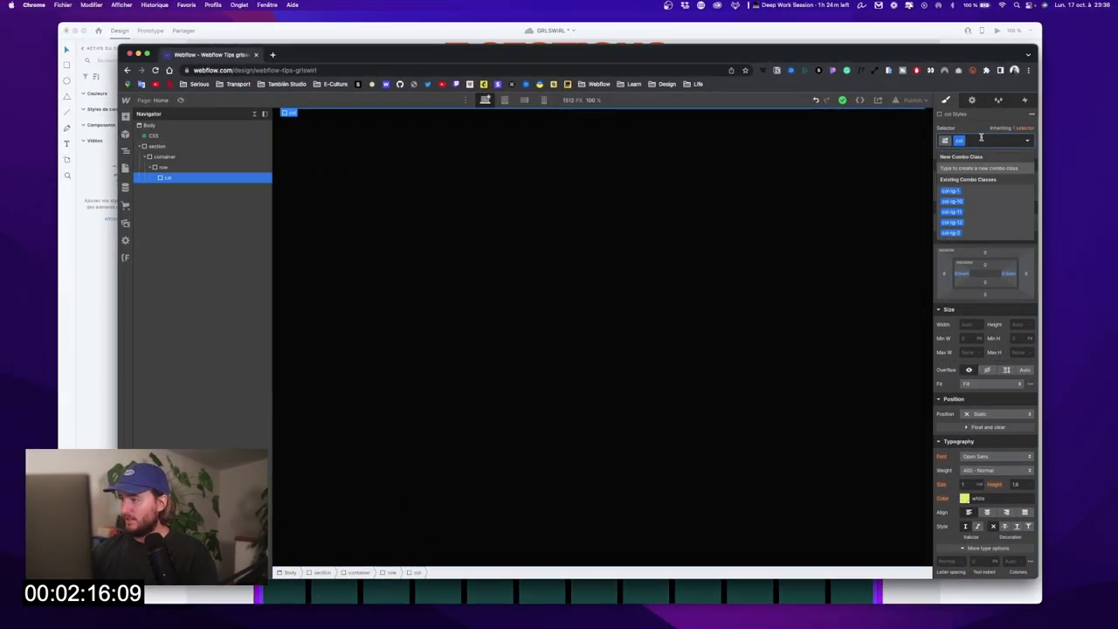
{"action": "type", "text": "col"}
{"action": "left_click", "coordinate": [952, 223]}
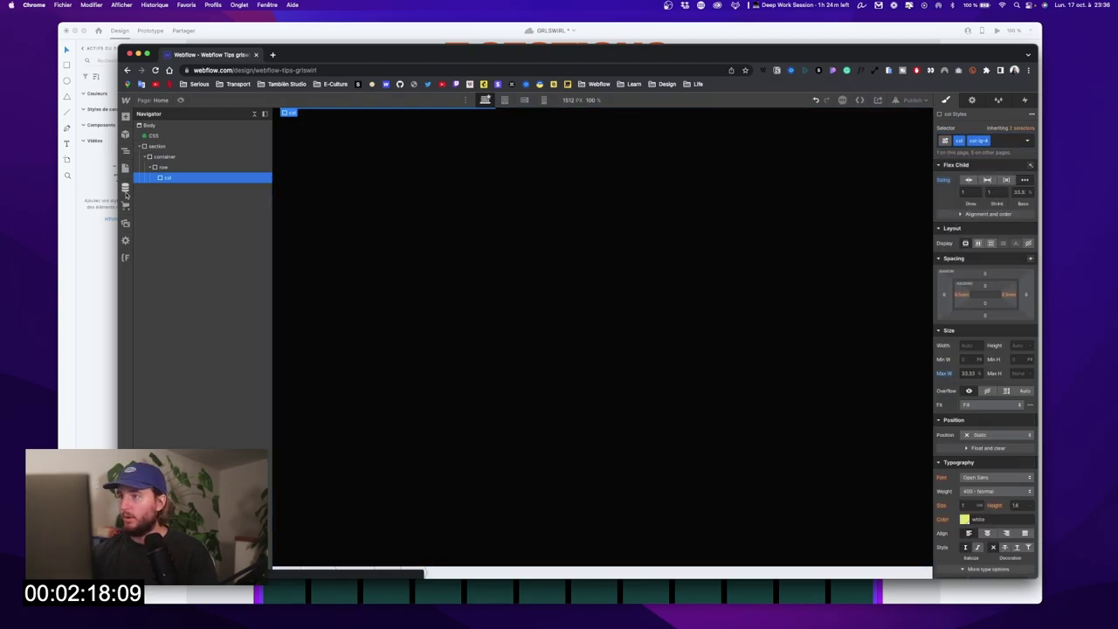
Step: Add a div block inside the row above col and create the class hero__wrapper-content for it
{"action": "left_click", "coordinate": [187, 170]}
{"action": "key", "text": "a"}
{"action": "left_click_drag", "start_coordinate": [154, 273], "coordinate": [197, 174]}
{"action": "left_click", "coordinate": [1002, 137]}
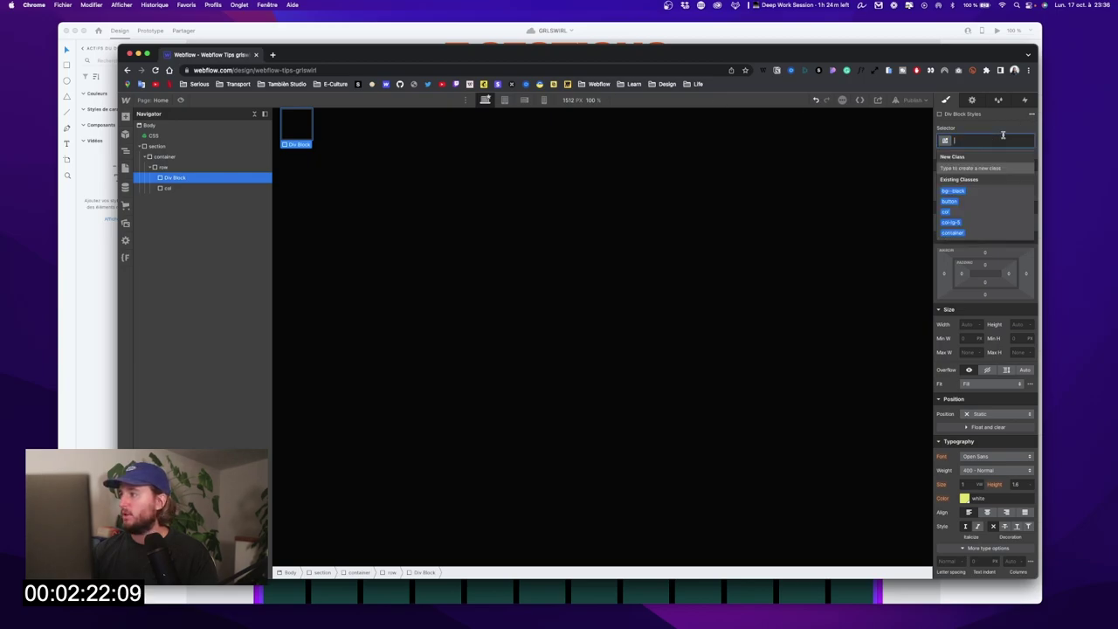
{"action": "type", "text": "hero_"}
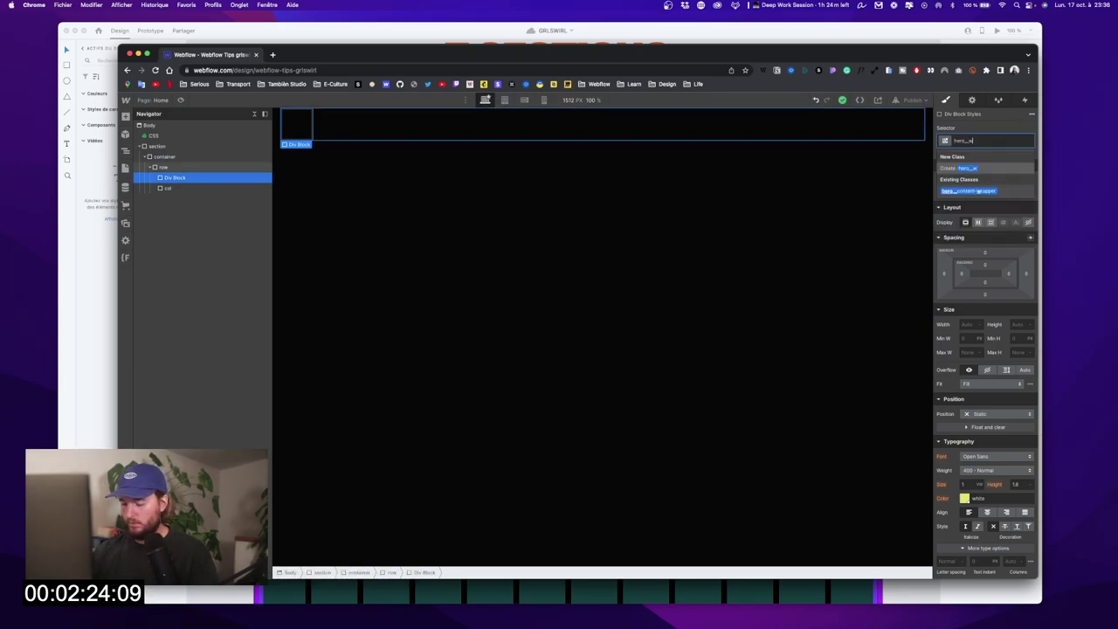
{"action": "type", "text": "wrapper-cont"}
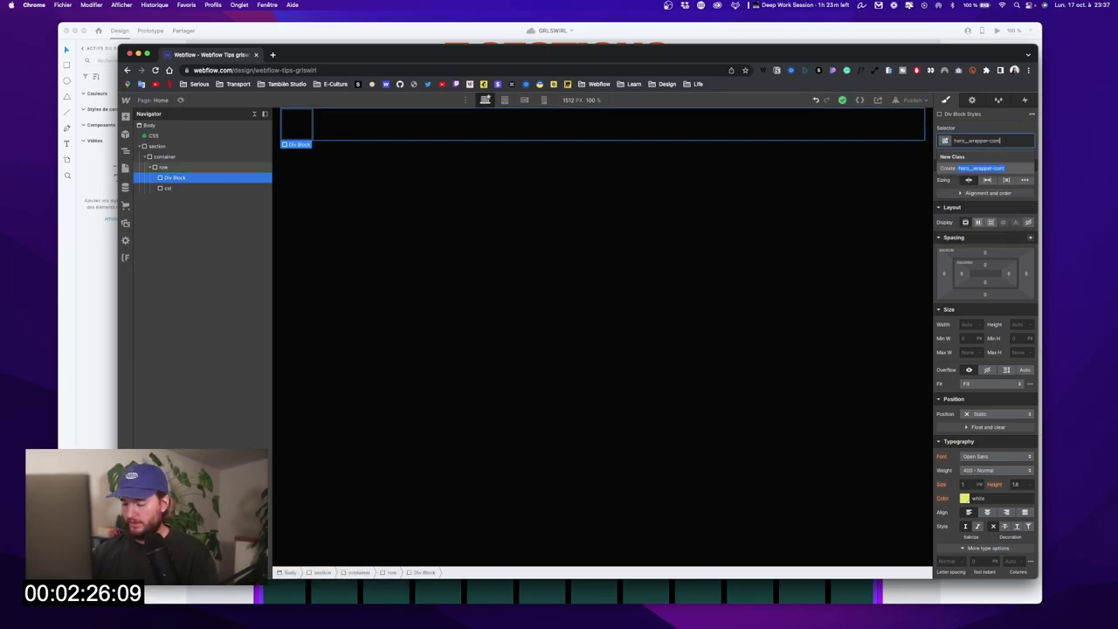
{"action": "key", "text": "Return"}
Step: Set hero__wrapper-content to 100% width and a horizontal flex layout with centered alignment and centered justification
{"action": "type", "text": "100%"}
{"action": "key", "text": "Return"}
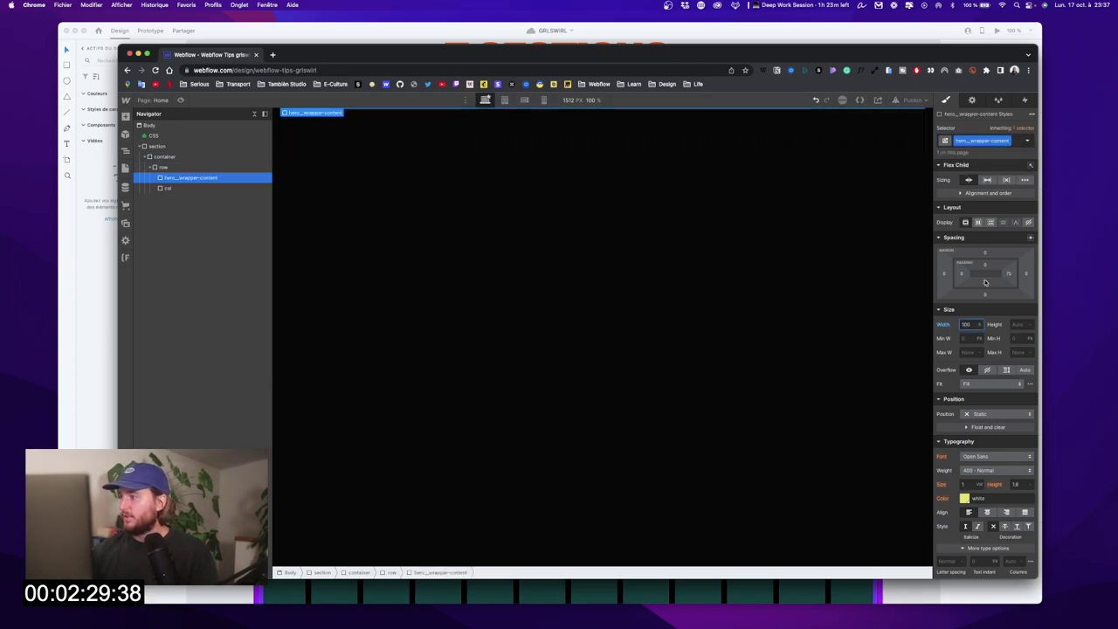
{"action": "left_click", "coordinate": [977, 221]}
{"action": "left_click", "coordinate": [974, 281]}
{"action": "left_click", "coordinate": [982, 268]}
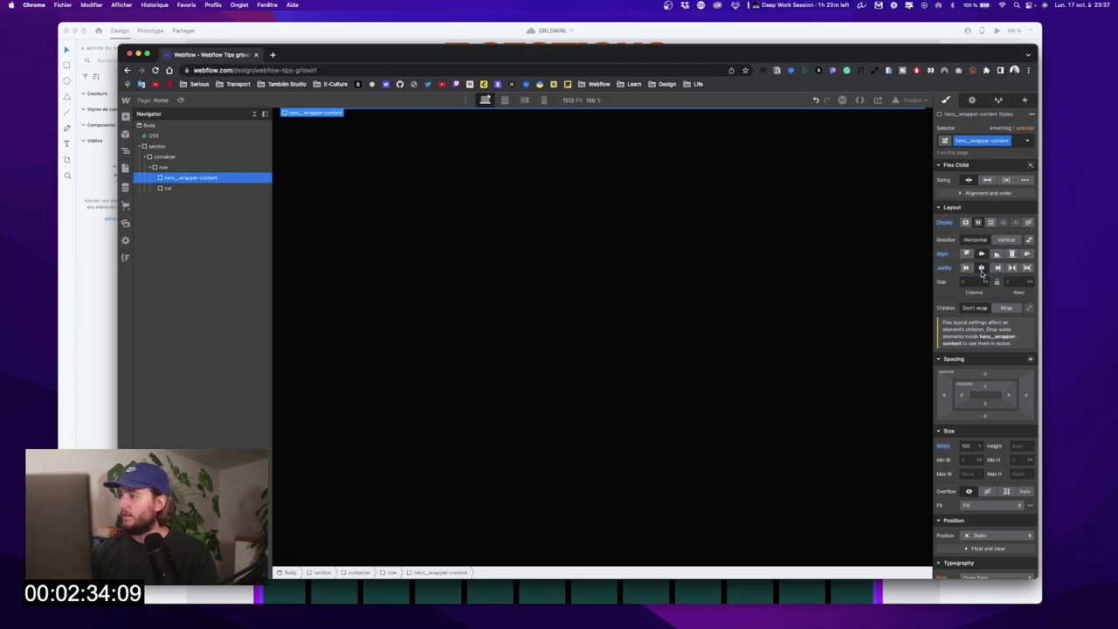
Step: Nest the col div inside hero__wrapper-content
{"action": "left_click", "coordinate": [175, 188]}
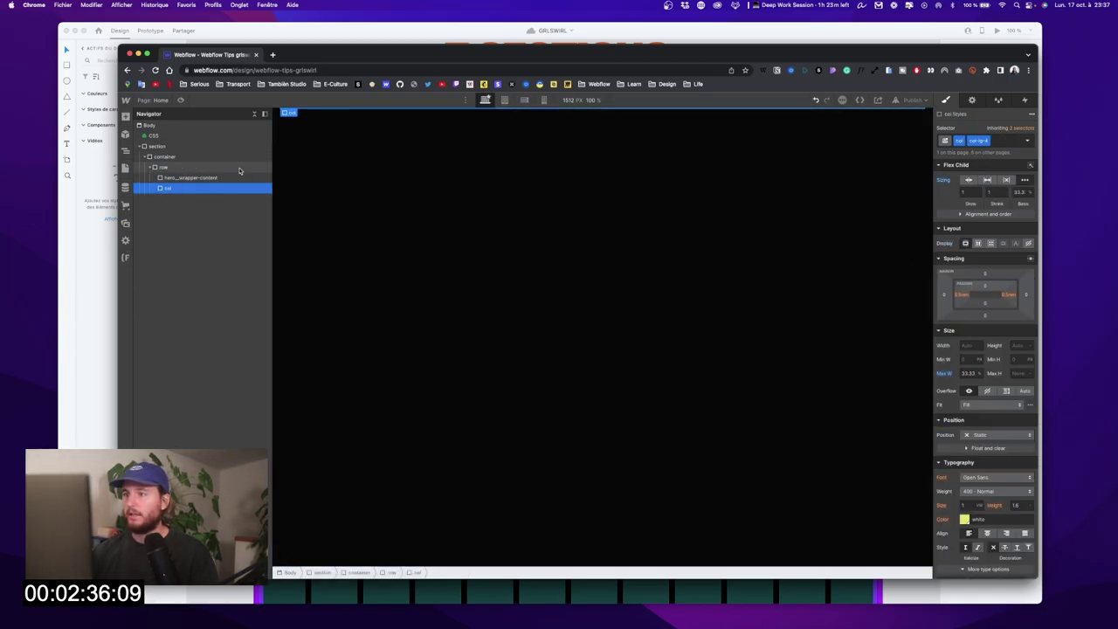
{"action": "left_click_drag", "start_coordinate": [170, 189], "coordinate": [201, 179]}
{"action": "left_click", "coordinate": [188, 177]}
{"action": "left_click", "coordinate": [194, 188]}
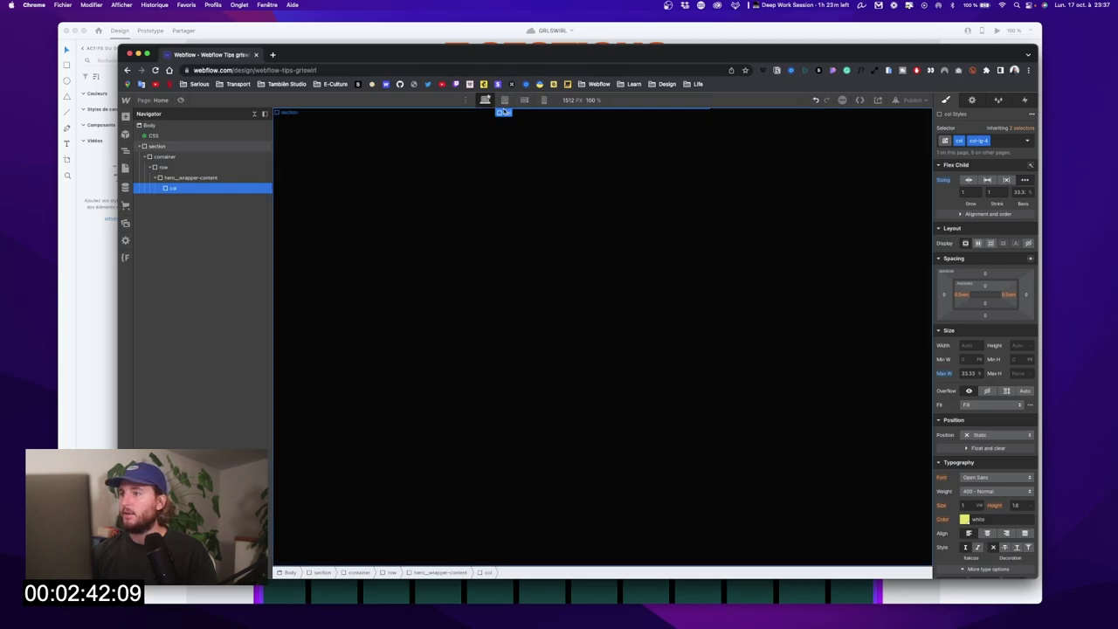
Step: Add a div block inside col and create the class hero__parent-content for it
{"action": "mouse_move", "coordinate": [190, 188]}
{"action": "left_mouse_down"}
{"action": "mouse_move", "coordinate": [206, 200]}
{"action": "mouse_move", "coordinate": [204, 190]}
{"action": "mouse_move", "coordinate": [171, 188]}
{"action": "mouse_move", "coordinate": [175, 197]}
{"action": "left_mouse_up"}
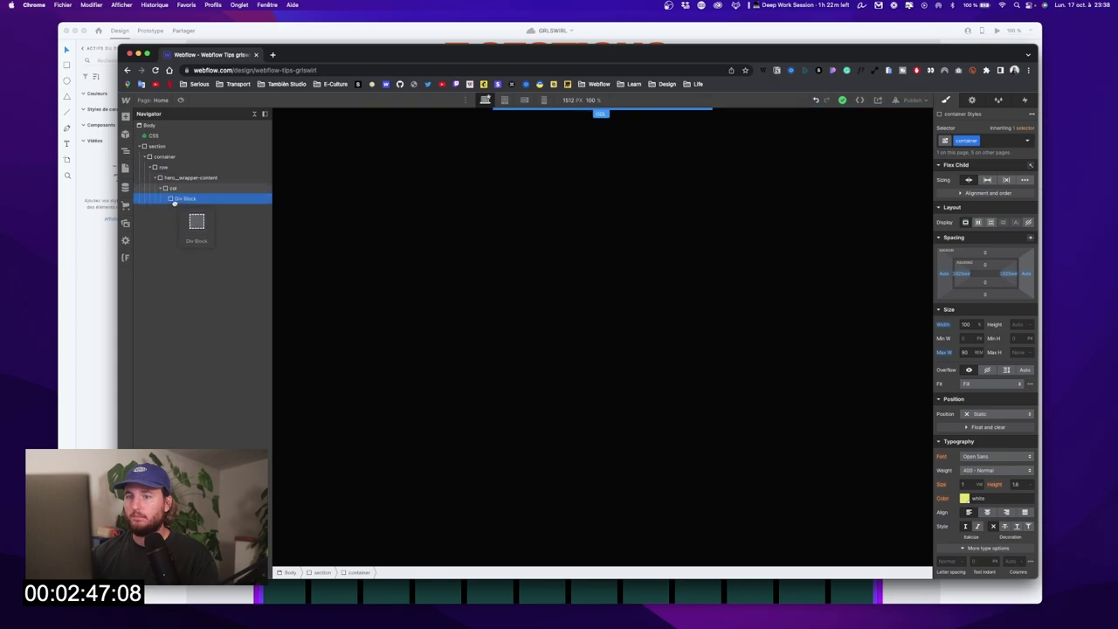
{"action": "left_click", "coordinate": [1018, 138]}
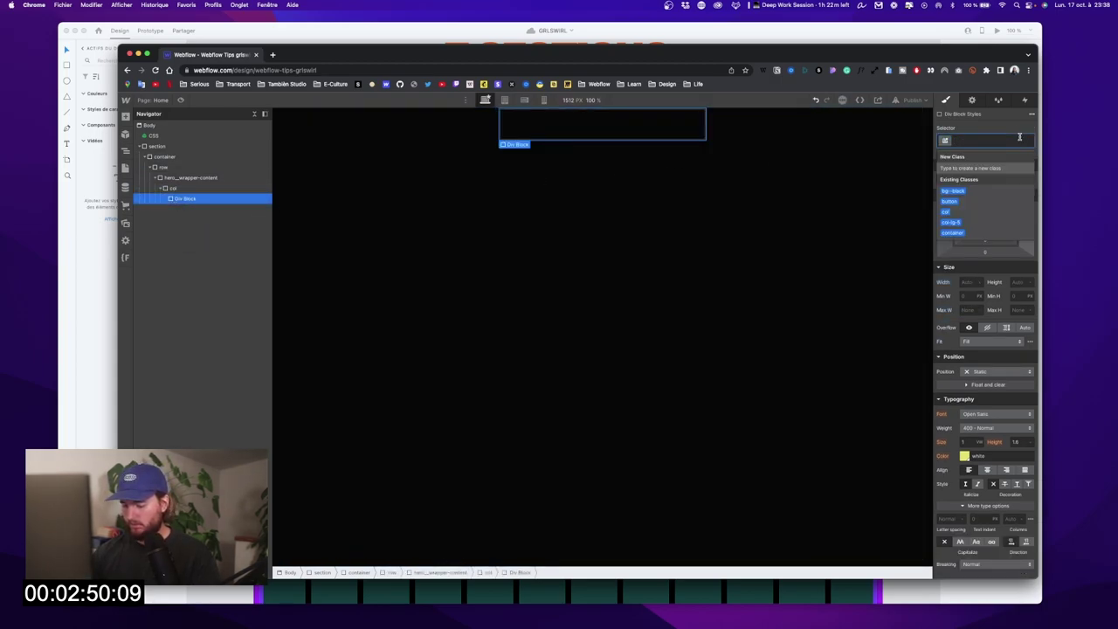
{"action": "type", "text": "hero_"}
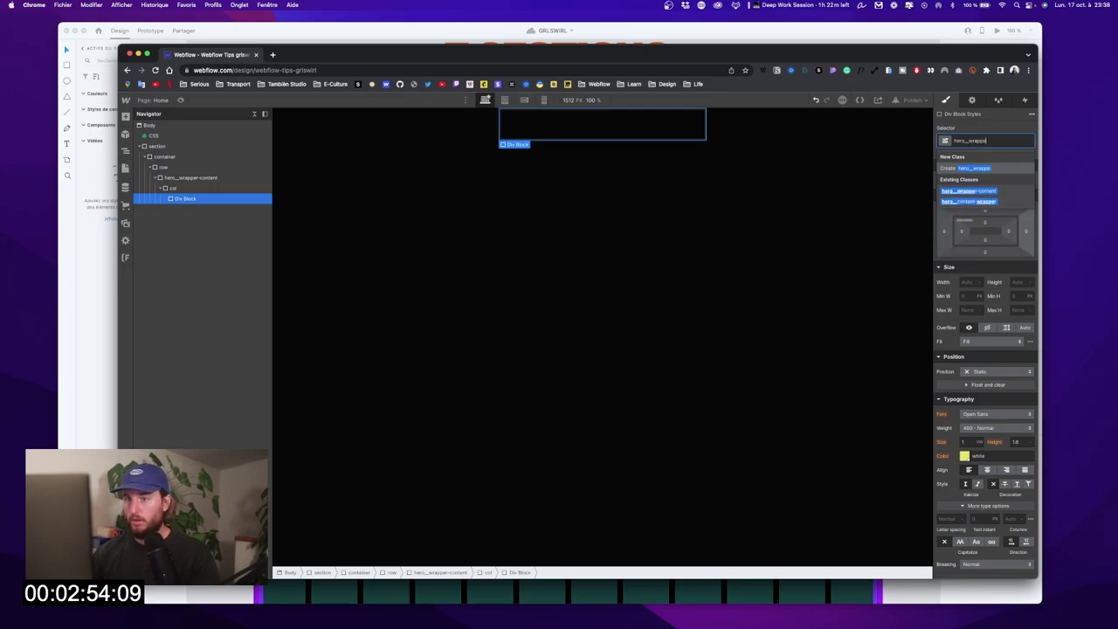
{"action": "type", "text": "w"}
{"action": "key", "text": "BackSpace"}
{"action": "type", "text": "parent_"}
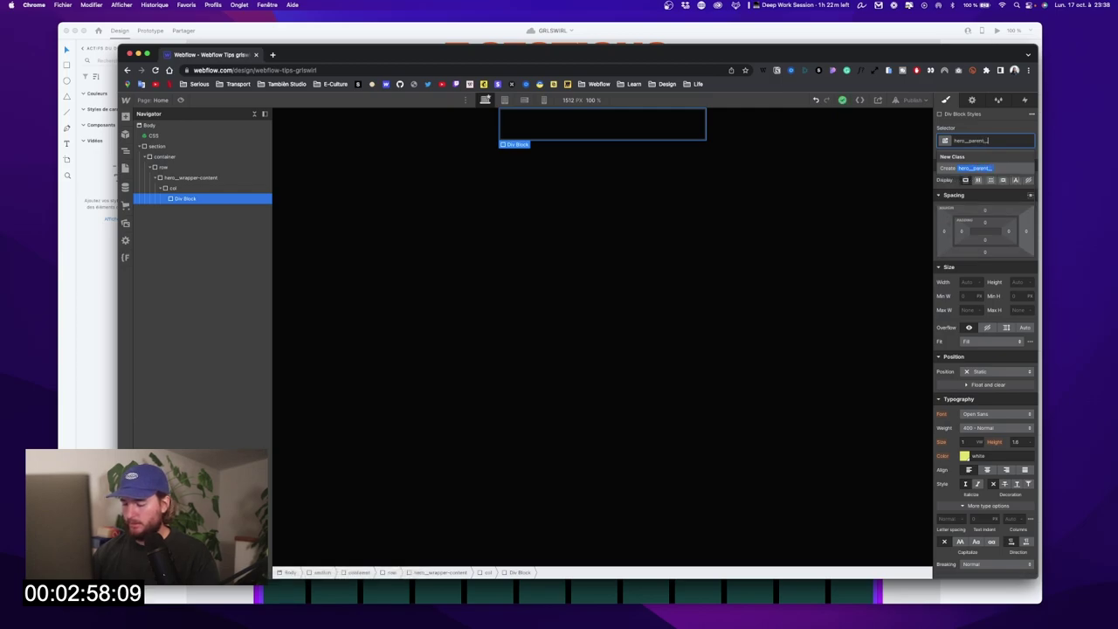
{"action": "type", "text": "content"}
{"action": "key", "text": "Return"}
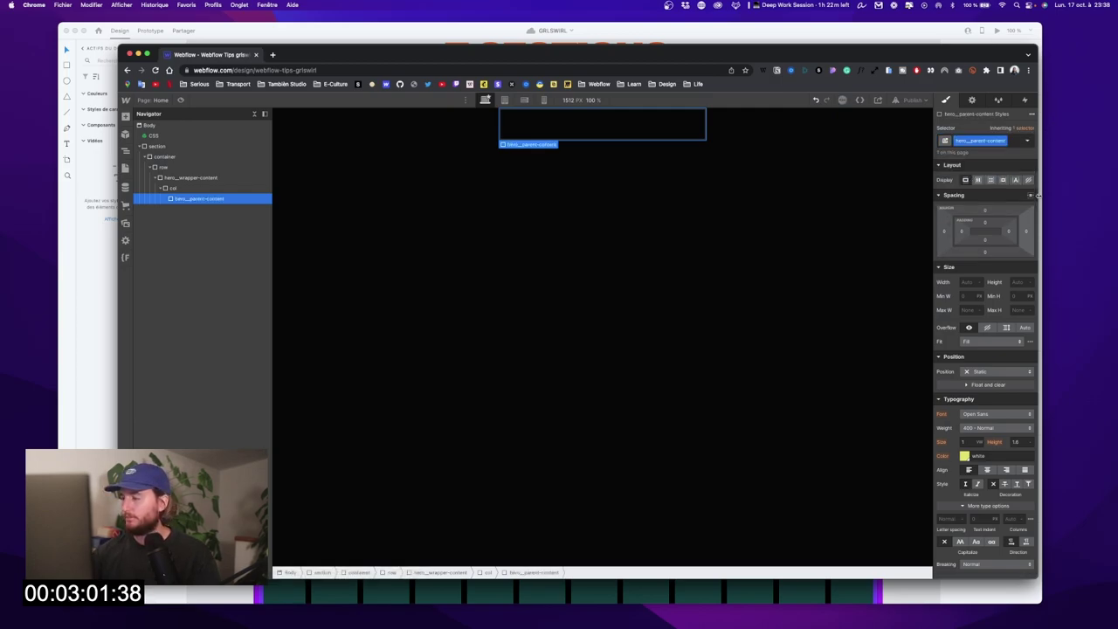
Step: Set hero__parent-content to 100% width and 100 VH height
{"action": "left_click", "coordinate": [976, 282]}
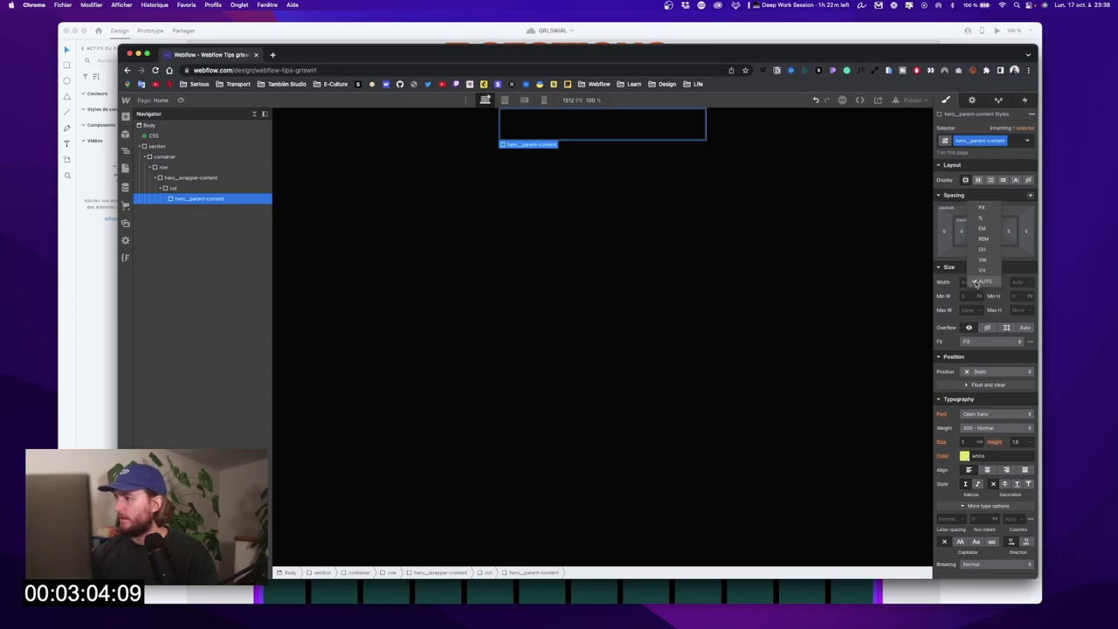
{"action": "left_click", "coordinate": [977, 282]}
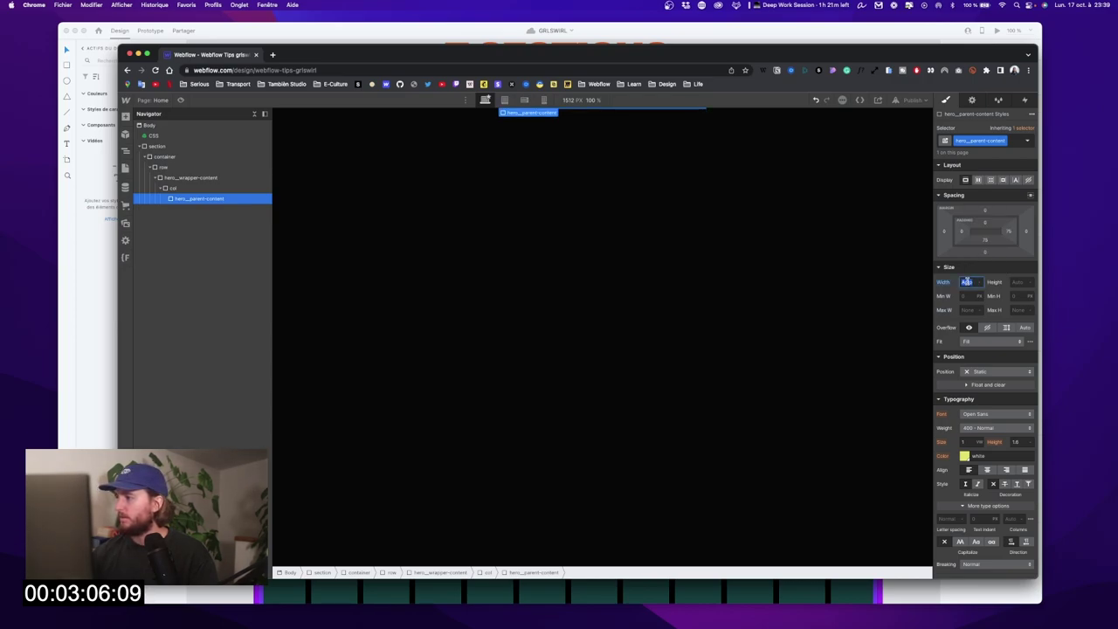
{"action": "left_click", "coordinate": [1024, 282]}
{"action": "type", "text": "100vh"}
{"action": "key", "text": "Return"}
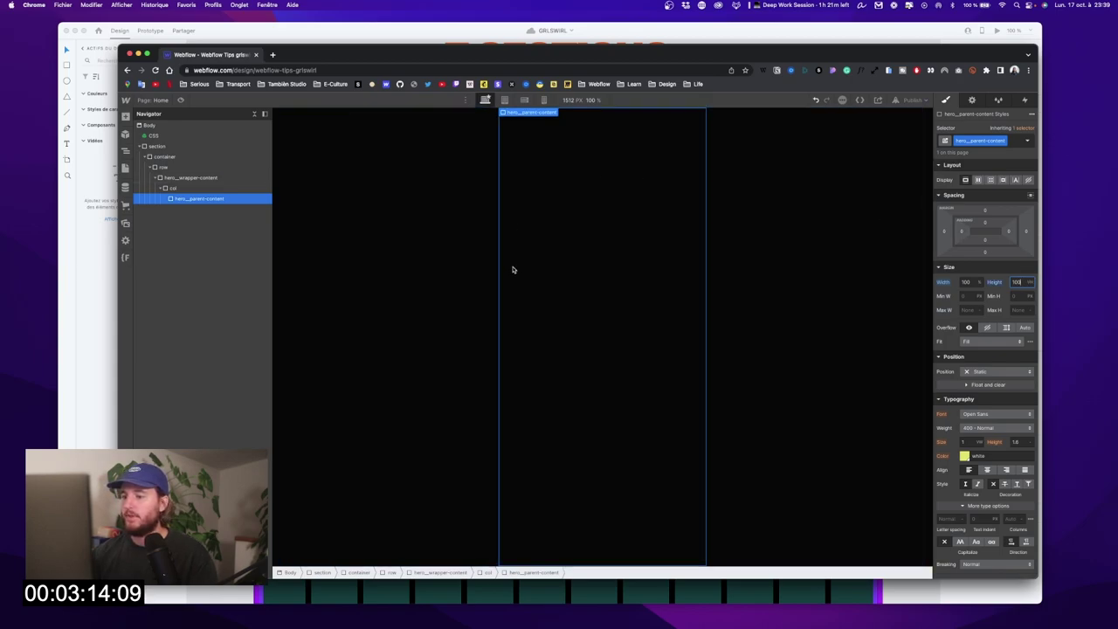
Step: Add a heading inside hero__parent-content and set its type to H2
{"action": "key", "text": "ctrl+Up"}
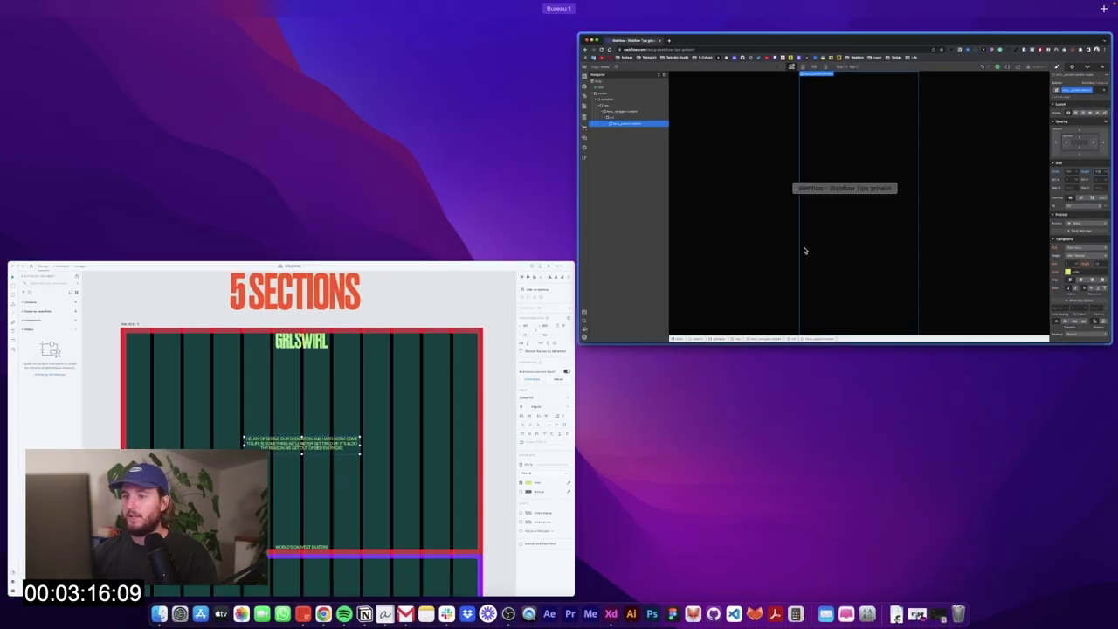
{"action": "left_click", "coordinate": [803, 253]}
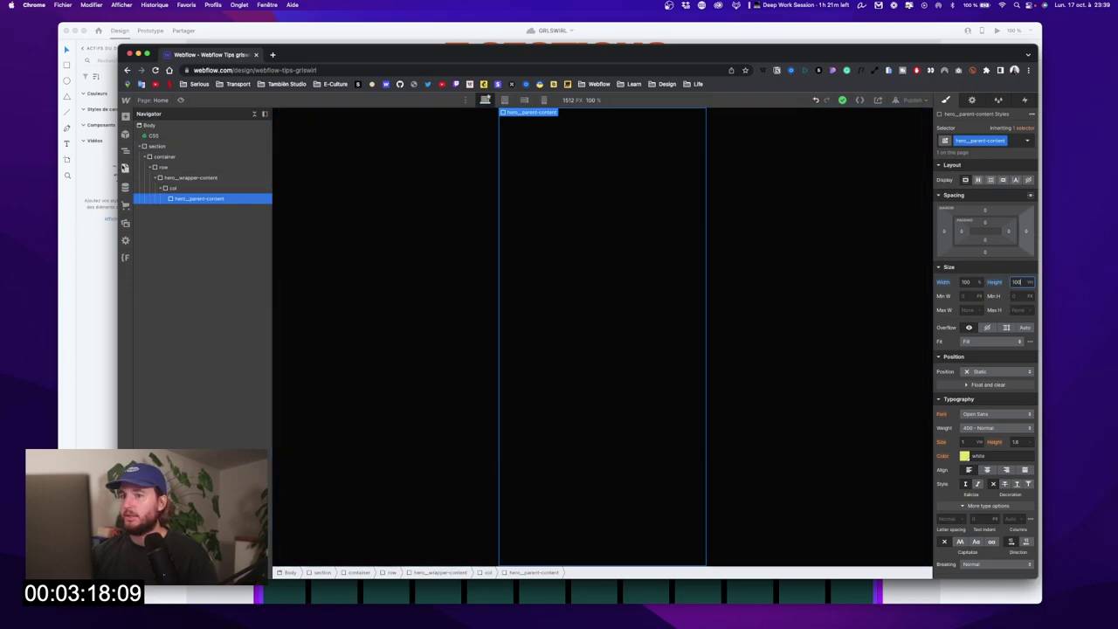
{"action": "left_click", "coordinate": [125, 116]}
{"action": "left_click_drag", "start_coordinate": [153, 365], "coordinate": [620, 262]}
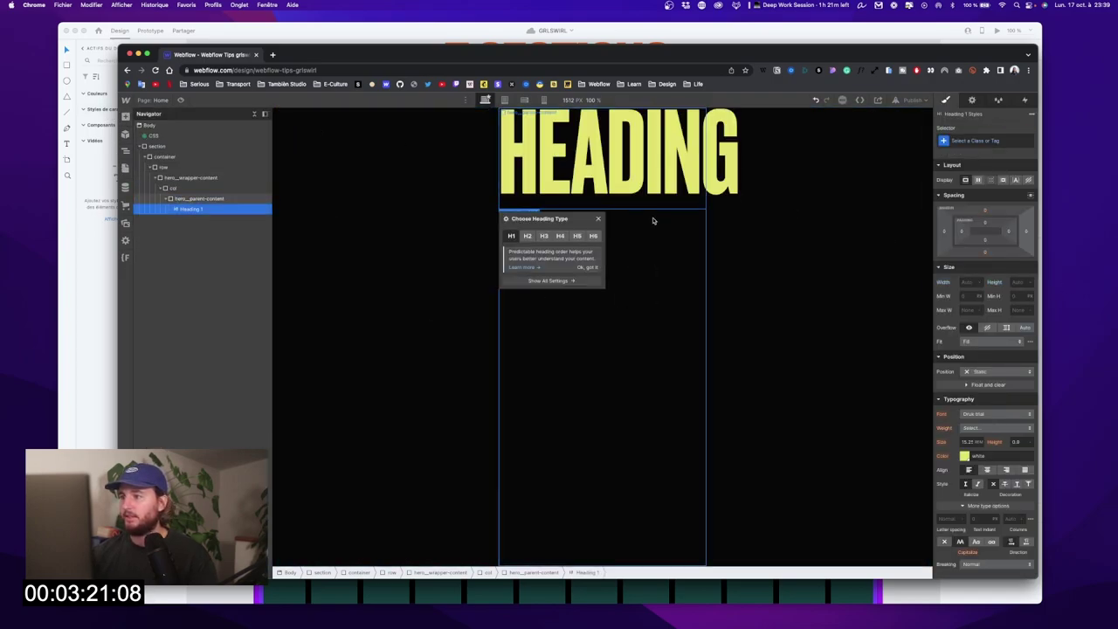
{"action": "left_click", "coordinate": [528, 235]}
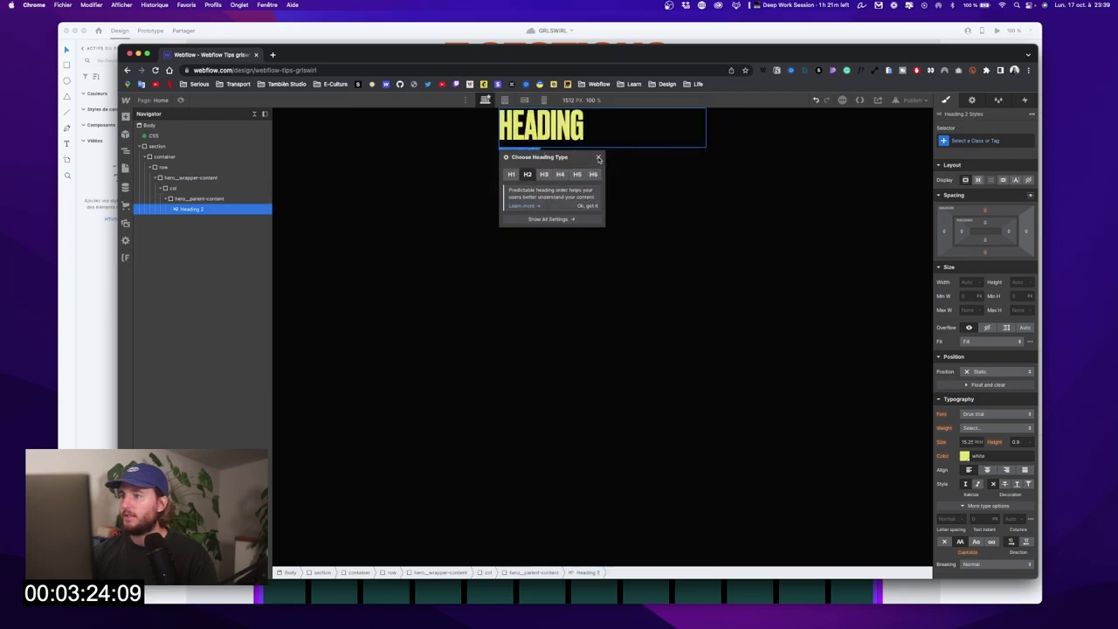
{"action": "left_click", "coordinate": [600, 158]}
Step: Copy the GRLSWIRL title text from the Adobe XD artboard and paste it into the Webflow heading
{"action": "key", "text": "ctrl+Up"}
{"action": "left_click", "coordinate": [375, 367]}
{"action": "double_click", "coordinate": [584, 161]}
{"action": "key", "text": "super+c"}
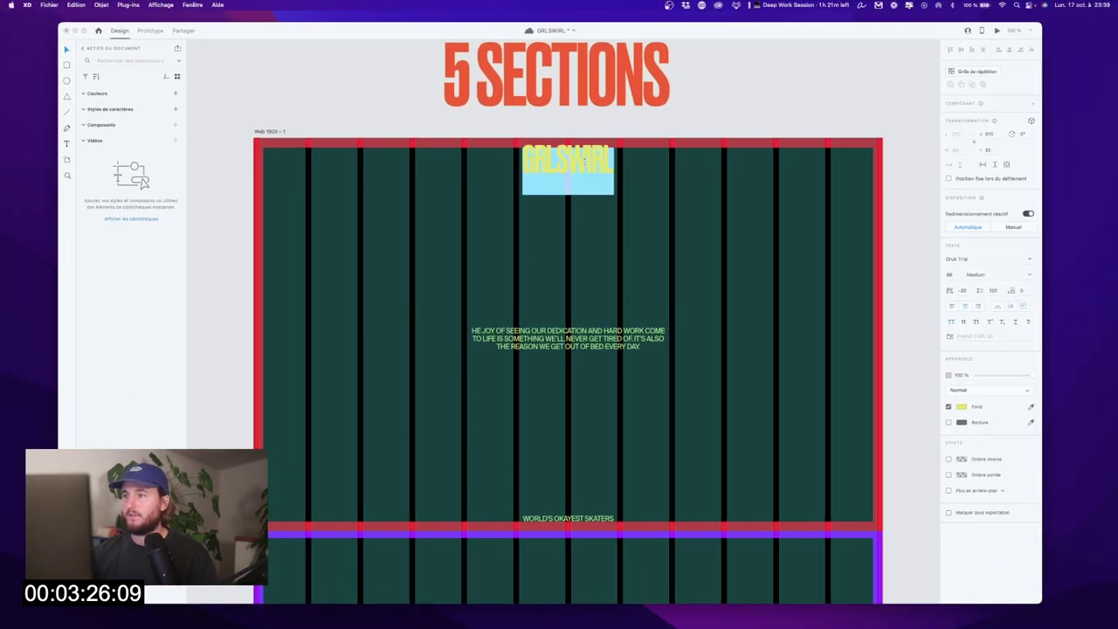
{"action": "key", "text": "ctrl+Up"}
{"action": "left_click", "coordinate": [696, 132]}
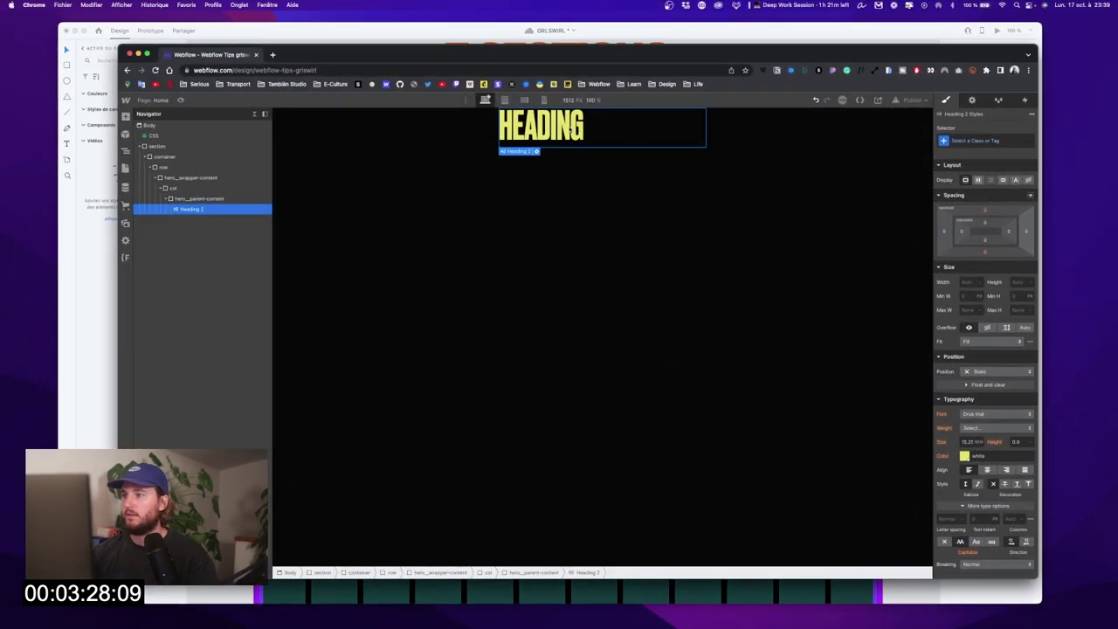
{"action": "key", "text": "super+v"}
{"action": "left_click", "coordinate": [681, 190]}
{"action": "left_click", "coordinate": [589, 131]}
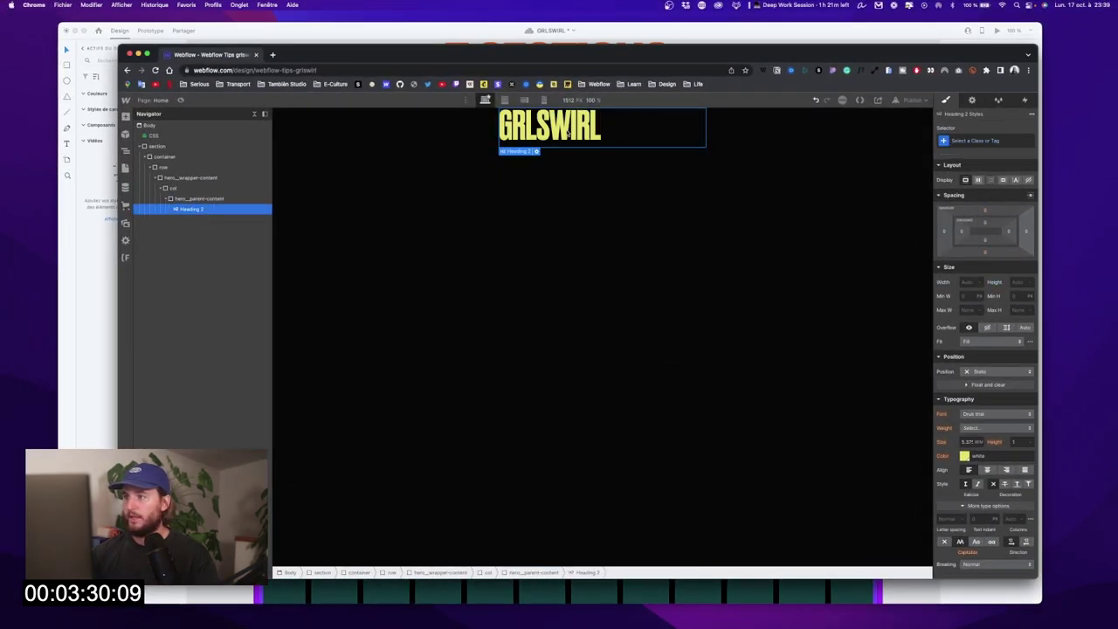
Step: Target the All H2 Headings tag and center its text alignment
{"action": "left_click", "coordinate": [987, 140]}
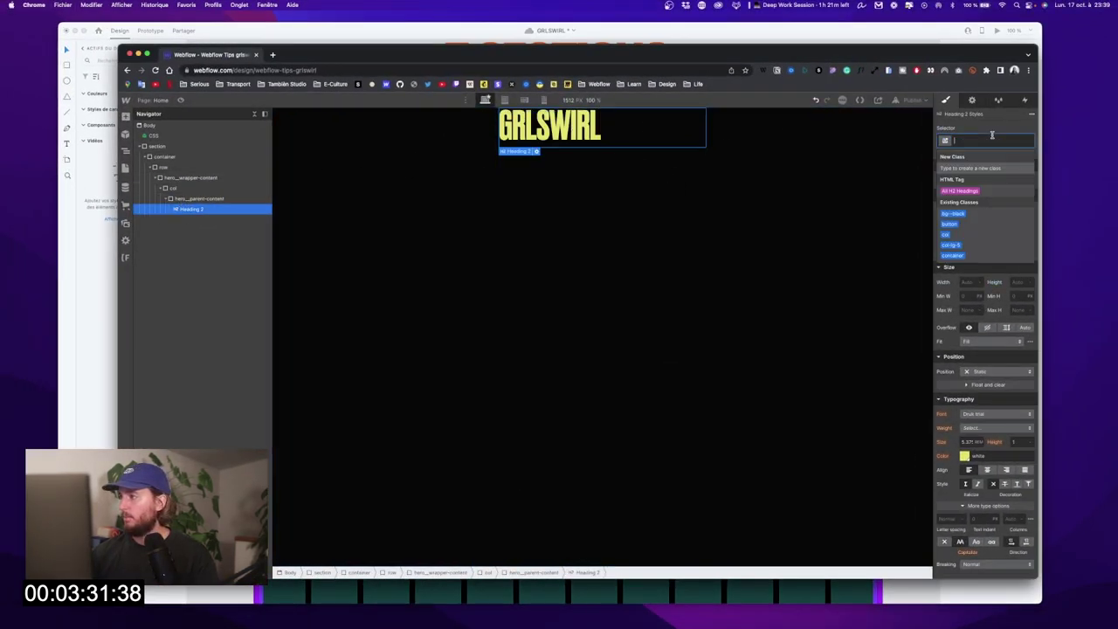
{"action": "left_click", "coordinate": [974, 192]}
{"action": "left_click", "coordinate": [987, 470]}
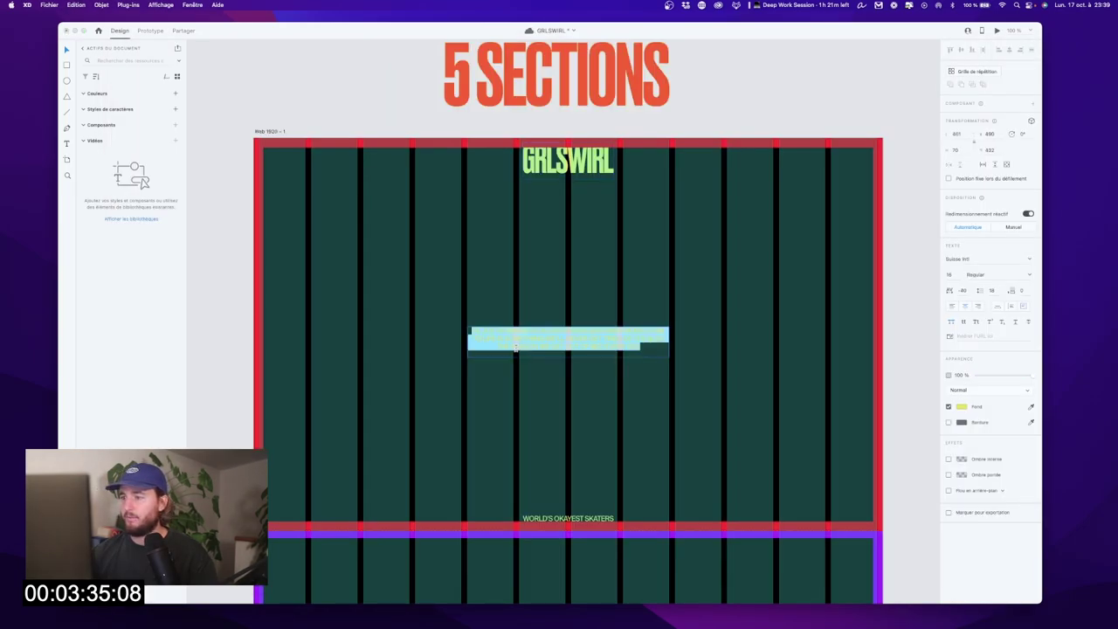
Step: Switch from Adobe XD back to Webflow and add a paragraph below the GRLSWIRL heading in hero__parent-content
{"action": "key", "text": "ctrl+Up"}
{"action": "left_click", "coordinate": [783, 229]}
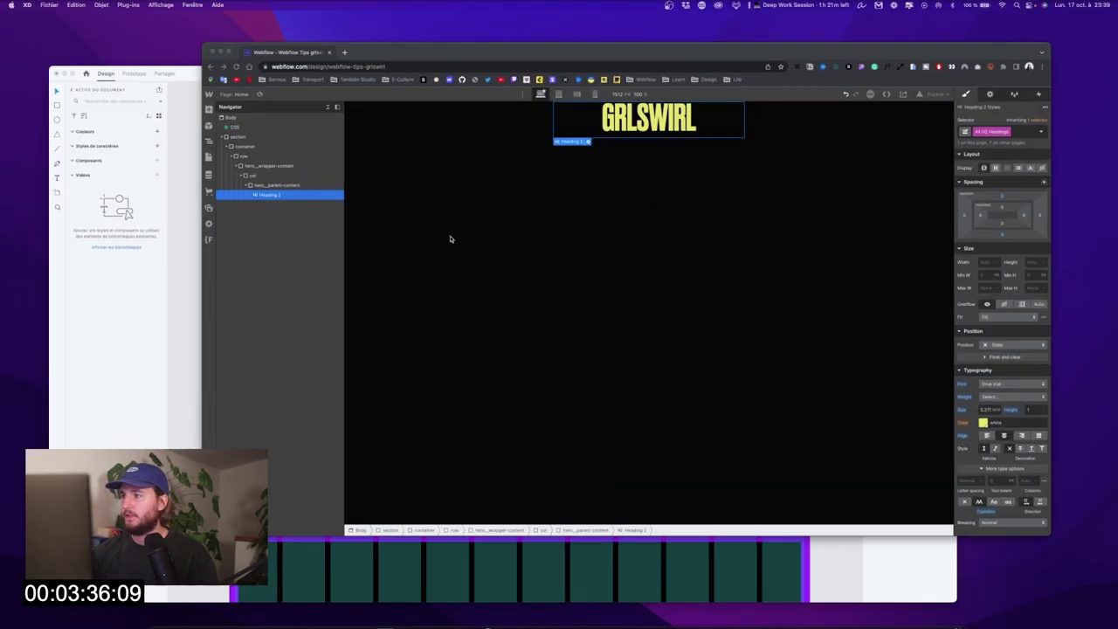
{"action": "left_click", "coordinate": [125, 115]}
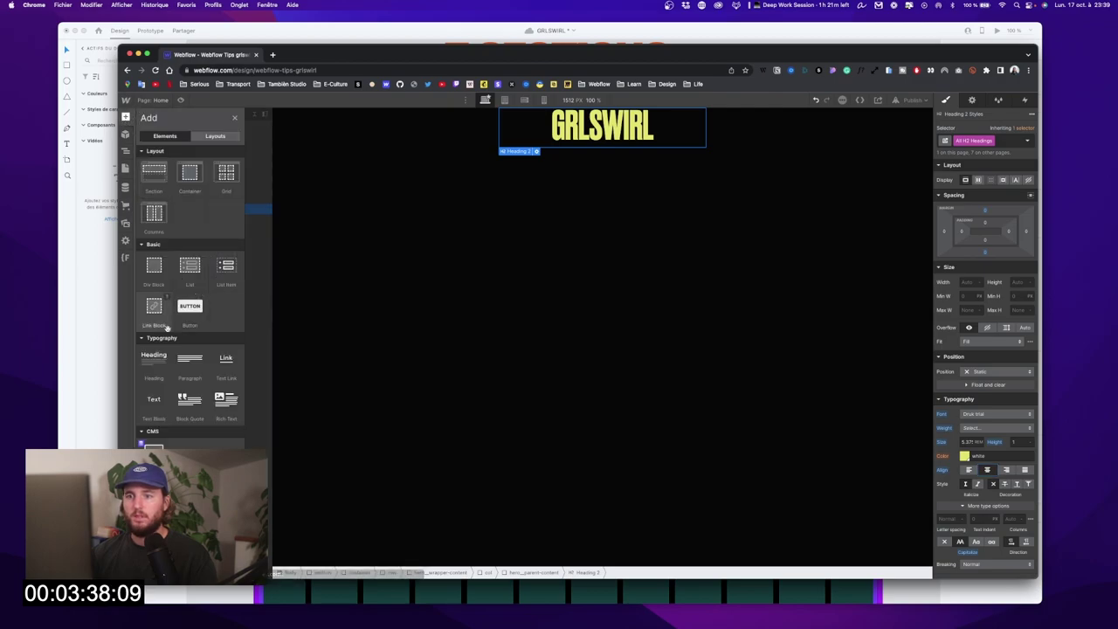
{"action": "left_click_drag", "start_coordinate": [190, 365], "coordinate": [500, 300]}
{"action": "left_click", "coordinate": [609, 161]}
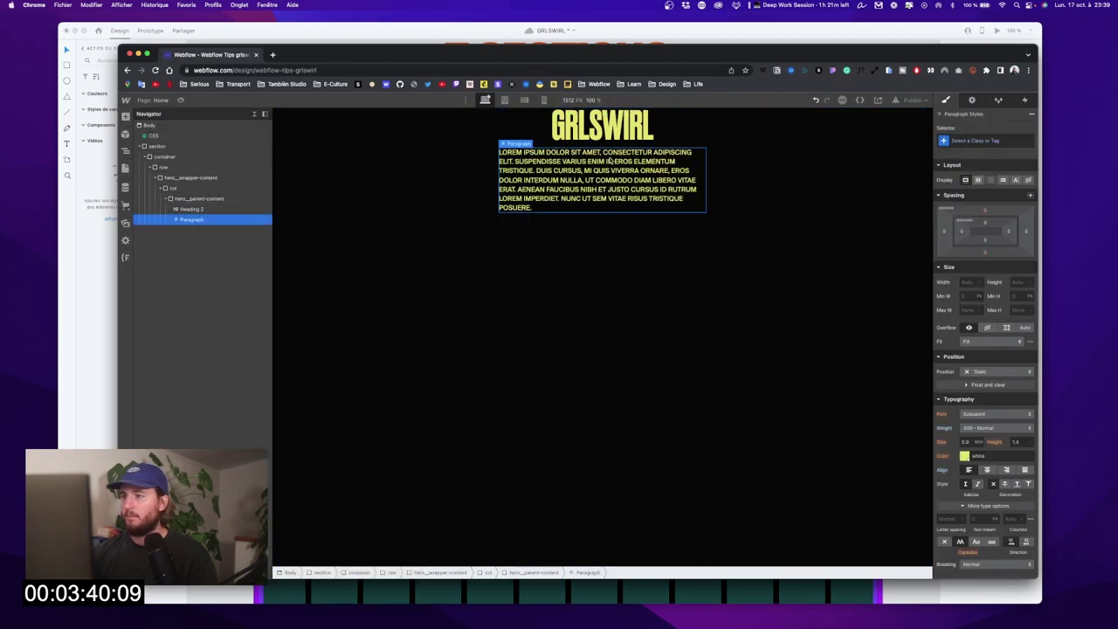
Step: Replace the placeholder paragraph with the design's intro text about the joy of seeing dedication and hard work come to life
{"action": "double_click", "coordinate": [610, 159]}
{"action": "key", "text": "super+a"}
{"action": "type", "text": "THE JOY OF SEEING OUR DEDICATION AND HARD WORK COME TO LIFE IS SOMETHING WE'LL NEVER GET TIRED OF. IT'S ALSO THE REASON WE GET OUT OF BED EVERY DAY."}
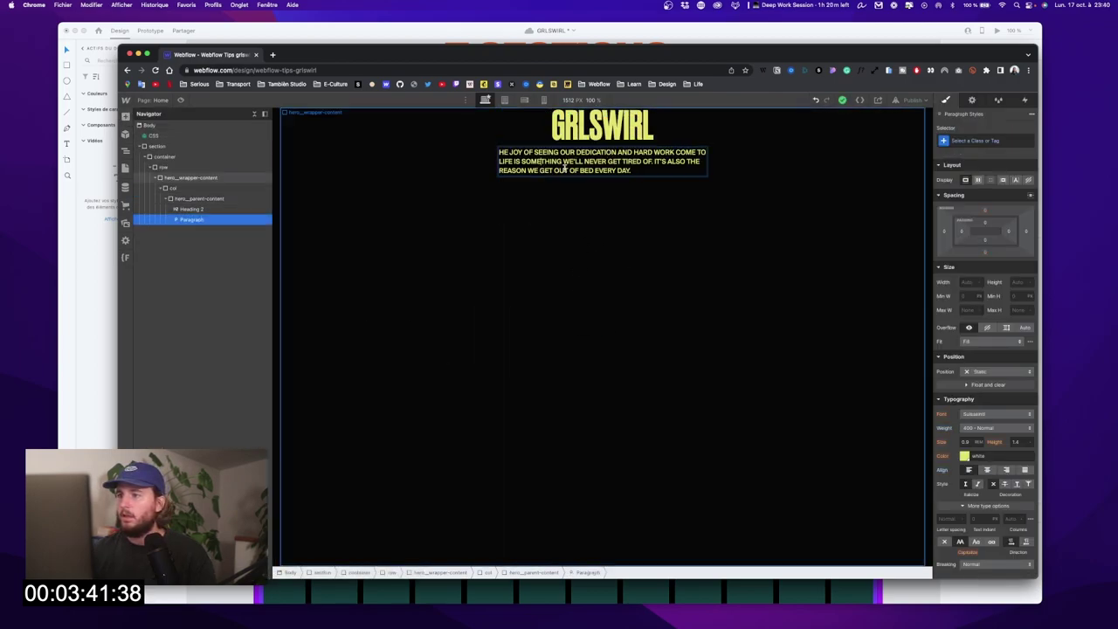
Step: Replace the paragraph text with "AN ALL WOMEN SKATE SISTERHOOD EMPOWERING WOMEN THROUGH SKATE ! WE HAVE 450 MEMBERS AND COUNTING!"
{"action": "key", "text": "super+a"}
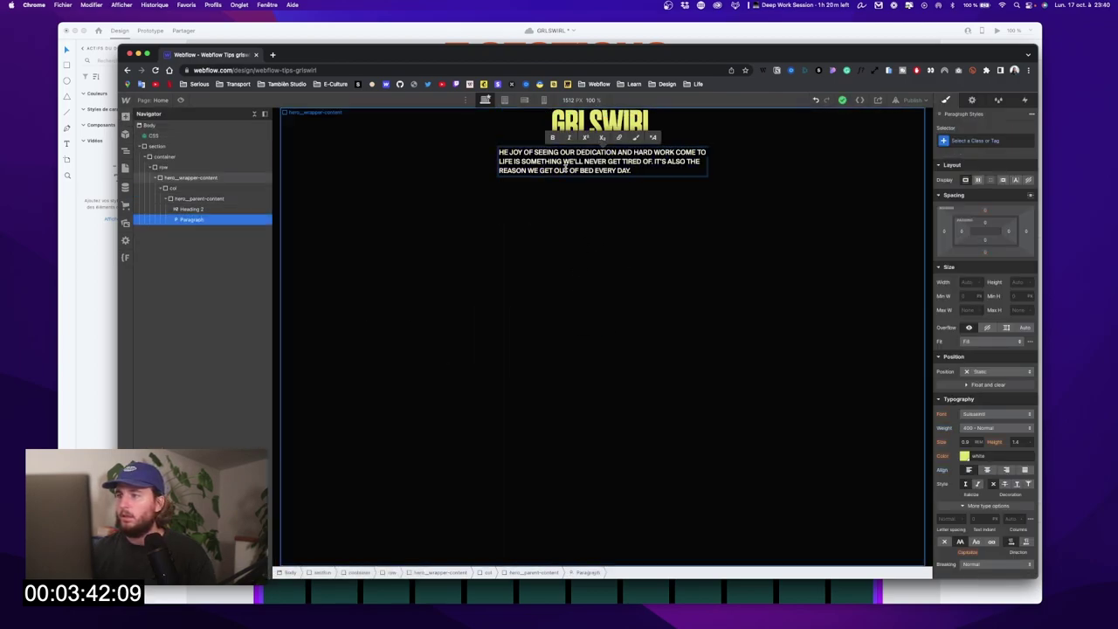
{"action": "type", "text": "AN ALL WOMEN SKATE SISTERHOOD EMPOWERING WOMEN THROUGH SKATE ! WE HAVE 450 MEMBERS AND COUNTING!"}
{"action": "key", "text": "Escape"}
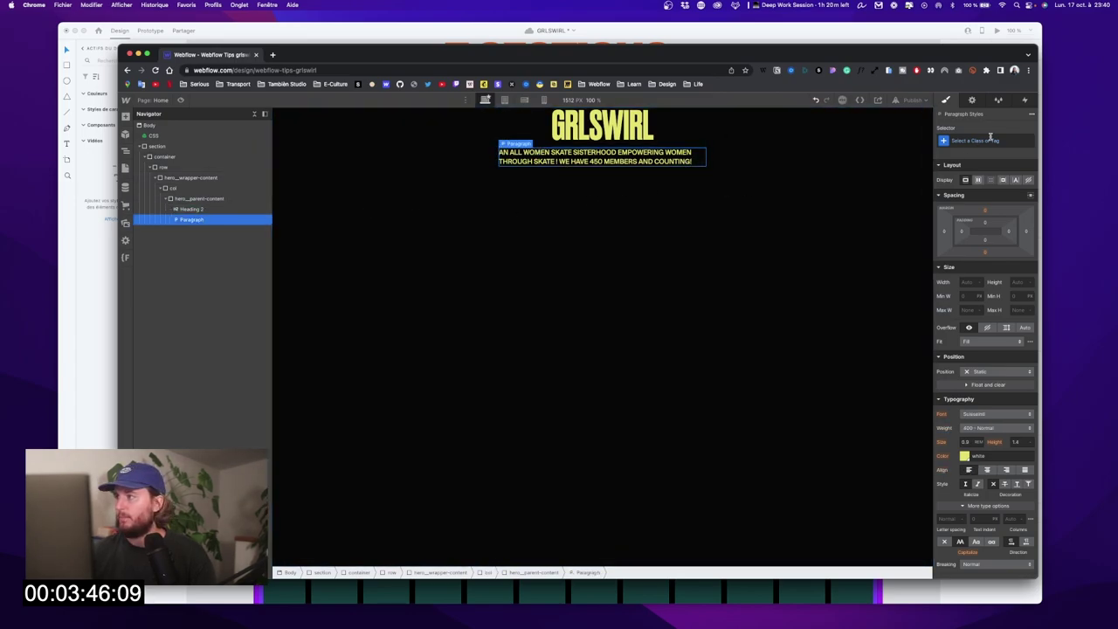
Step: Target the All Paragraphs tag and center its text alignment
{"action": "left_click", "coordinate": [989, 137]}
{"action": "left_click", "coordinate": [969, 190]}
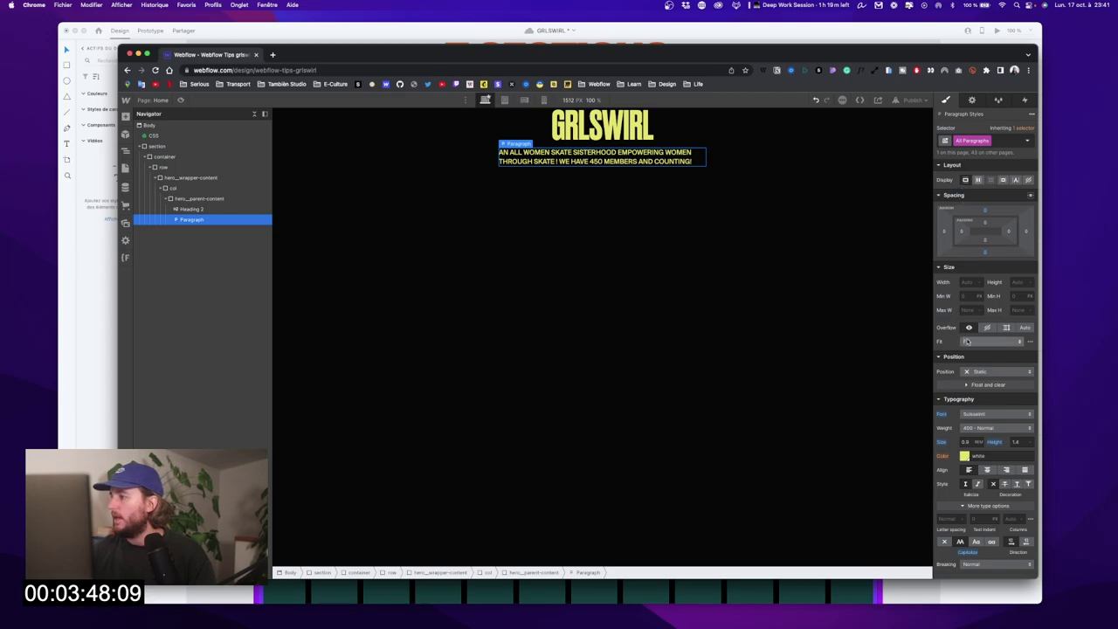
{"action": "left_click", "coordinate": [988, 469]}
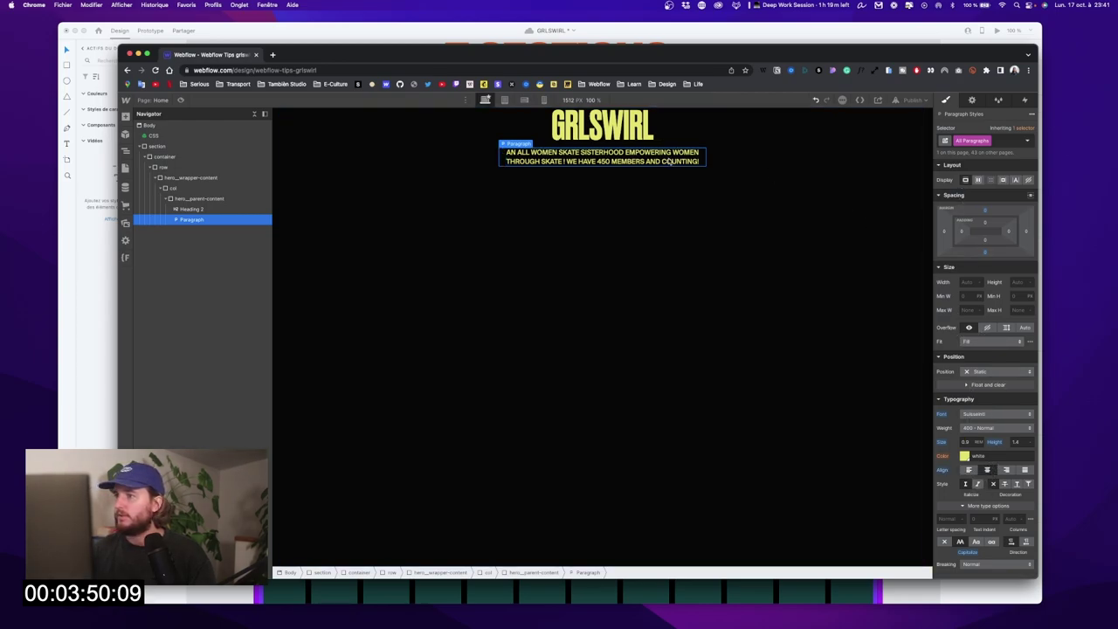
Step: Check the hero text in Adobe XD, switch back to Webflow and add an H3 heading below the hero paragraph
{"action": "key", "text": "ctrl+Up"}
{"action": "left_click", "coordinate": [409, 335]}
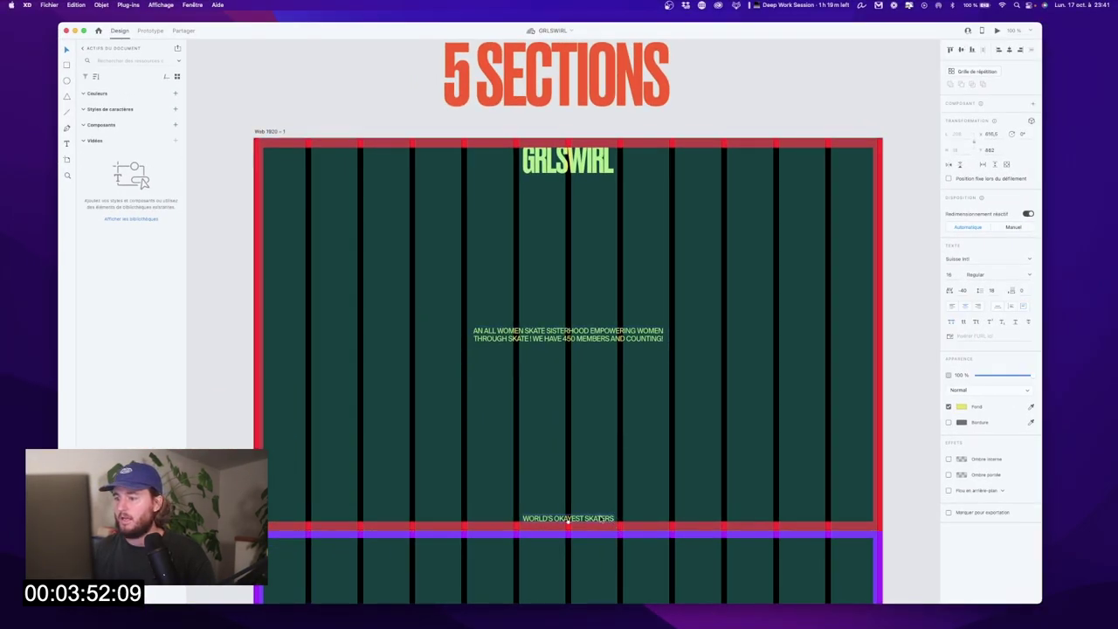
{"action": "key", "text": "ctrl+Up"}
{"action": "left_click", "coordinate": [746, 195]}
{"action": "left_click", "coordinate": [126, 117]}
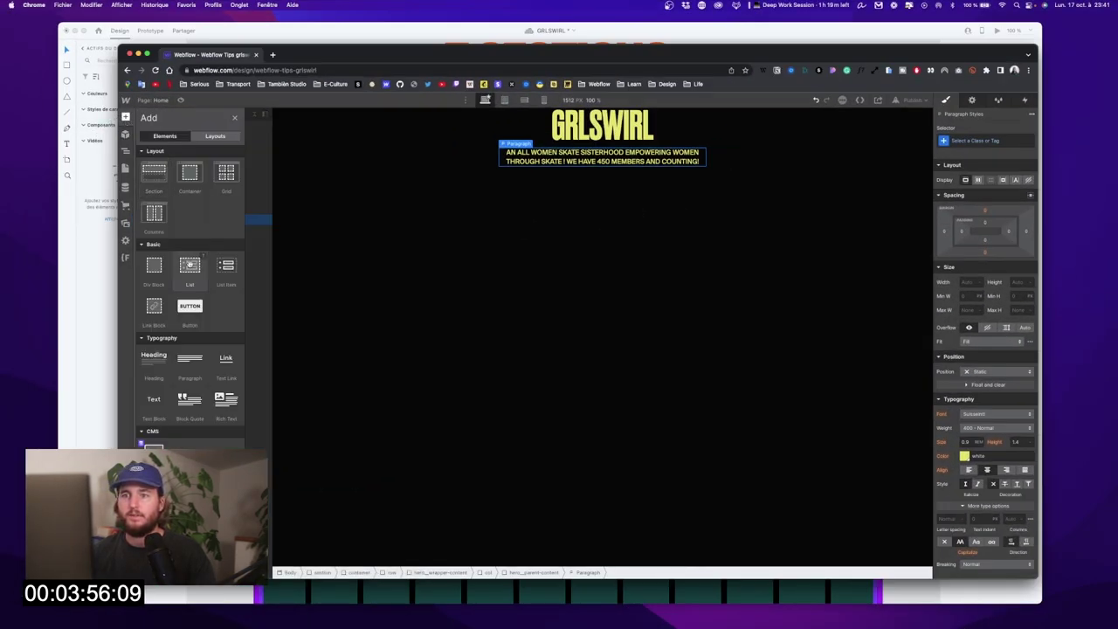
{"action": "left_click_drag", "start_coordinate": [155, 365], "coordinate": [611, 162]}
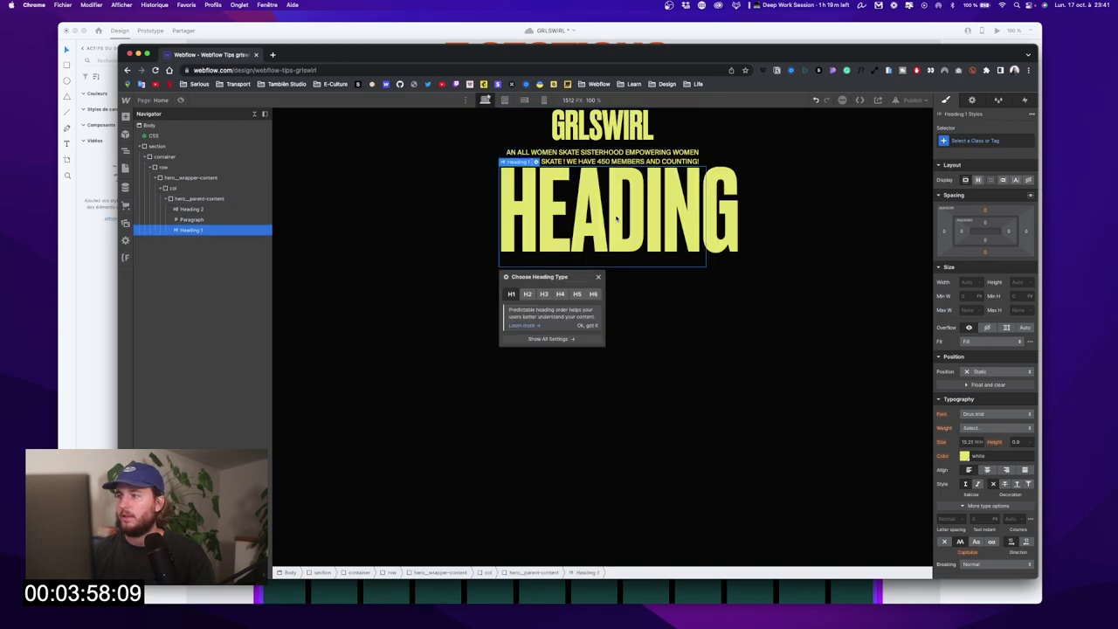
{"action": "left_click", "coordinate": [544, 293]}
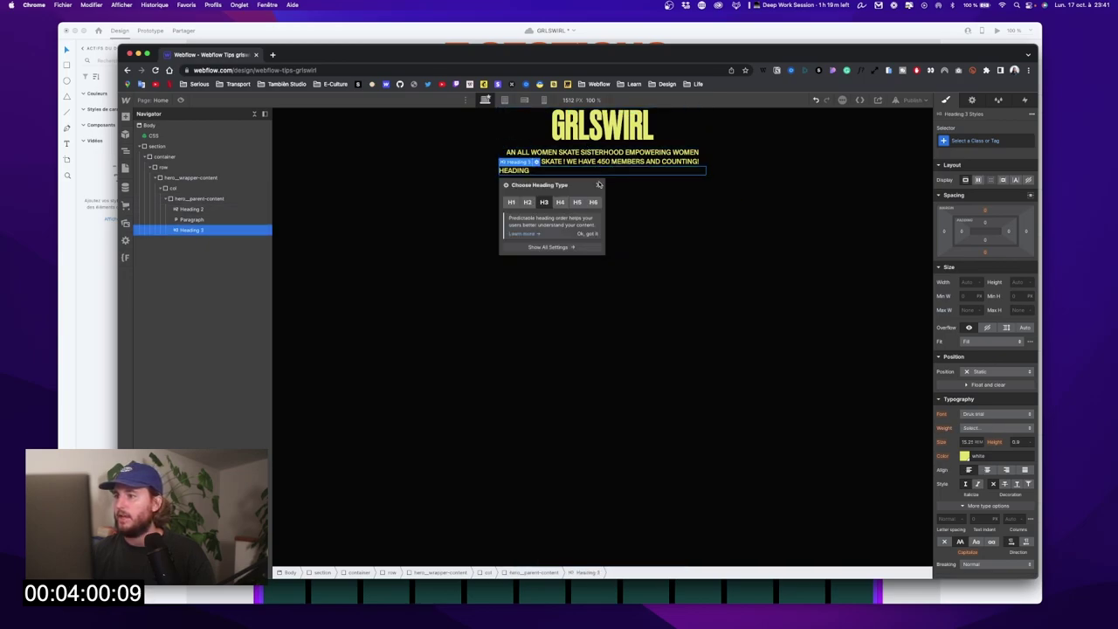
Step: Target the All H3 Headings tag and center its text alignment
{"action": "left_click", "coordinate": [988, 140]}
{"action": "left_click", "coordinate": [978, 190]}
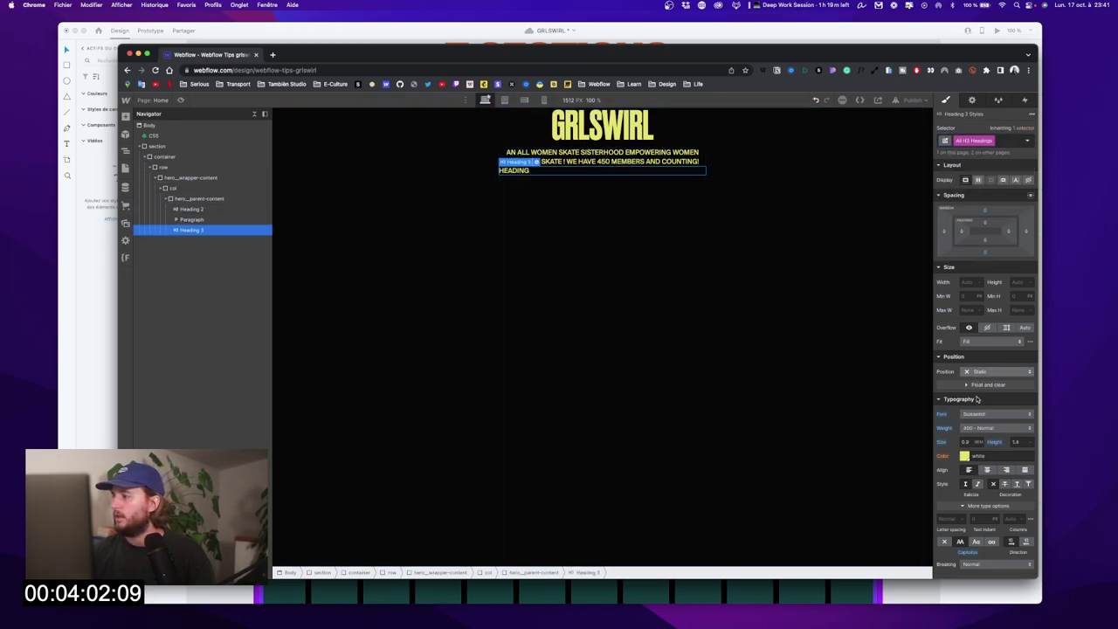
{"action": "left_click", "coordinate": [988, 470]}
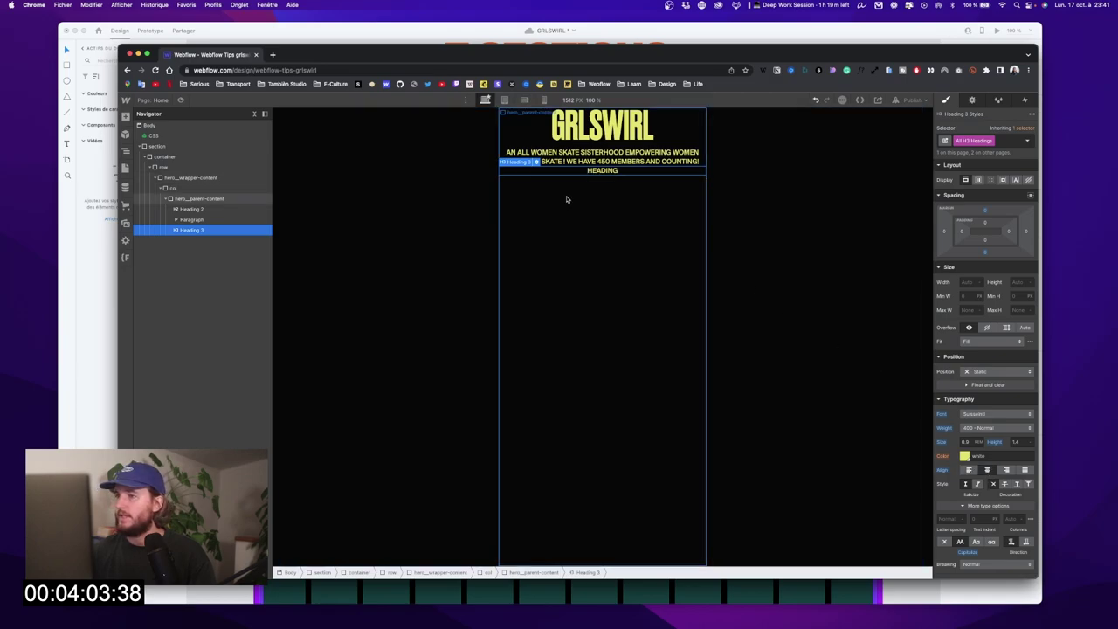
Step: Replace the H3 placeholder text with "WORLD'S OKAYEST SKATERS"
{"action": "double_click", "coordinate": [607, 172]}
{"action": "type", "text": "WORLD'S OKAYEST SKATERS"}
{"action": "left_click", "coordinate": [666, 204]}
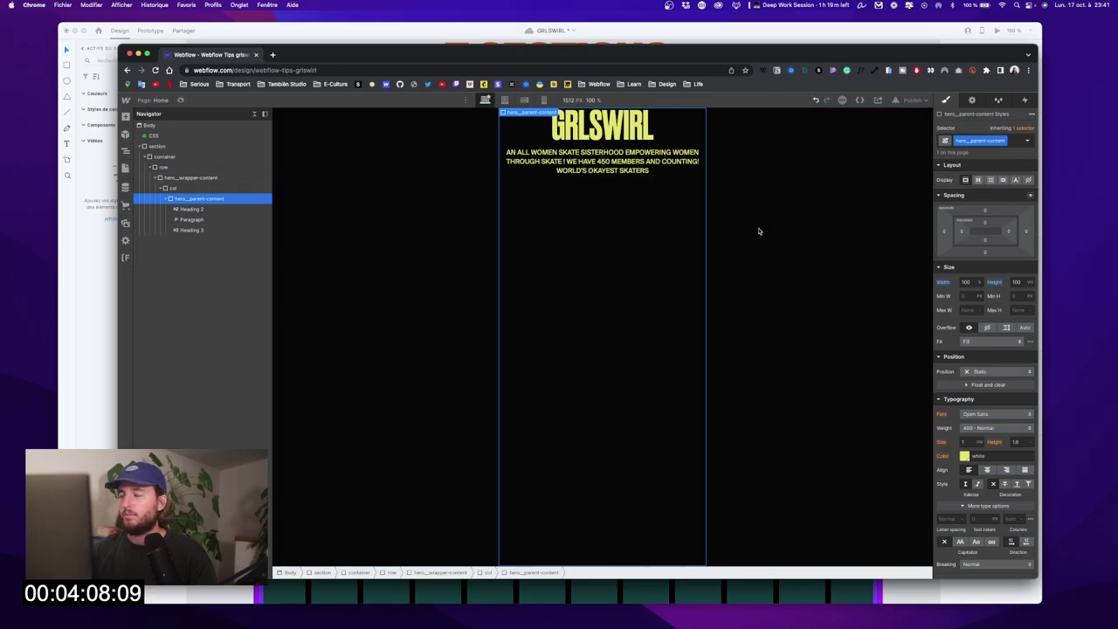
Step: Set hero__parent-content to a vertical flex layout justified with space between, and compare it with the Adobe XD design
{"action": "left_click", "coordinate": [978, 180]}
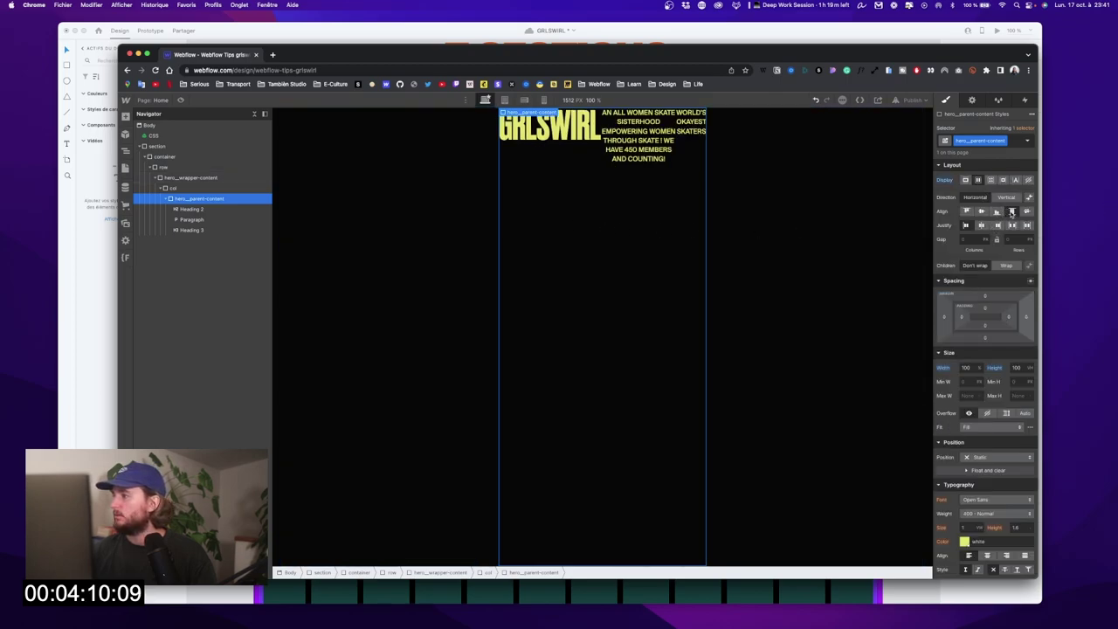
{"action": "left_click", "coordinate": [1006, 198]}
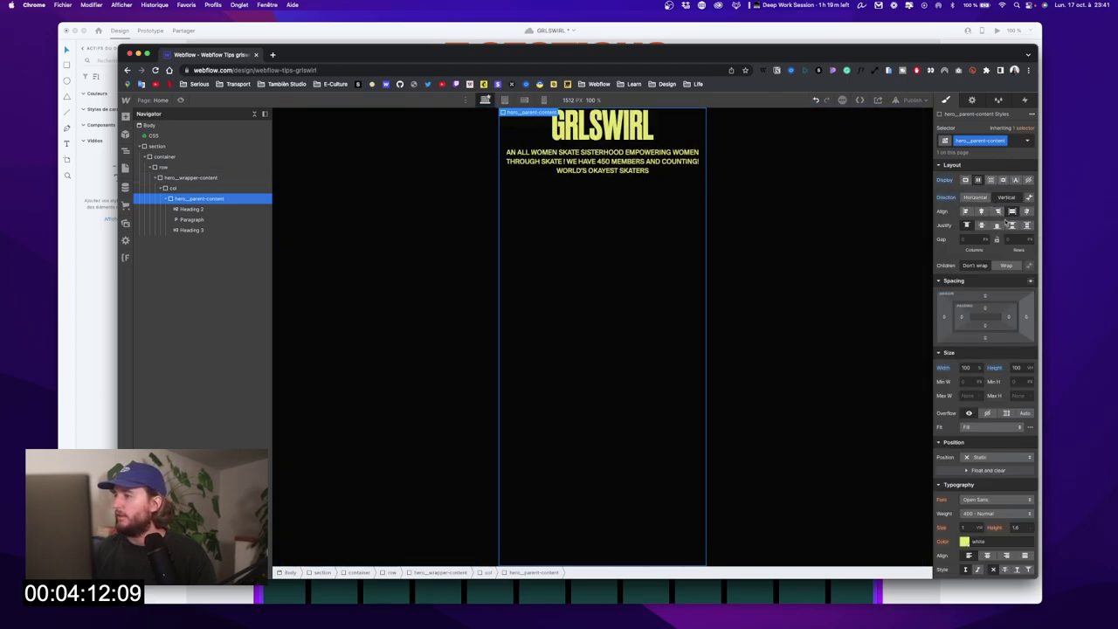
{"action": "left_click", "coordinate": [1012, 225]}
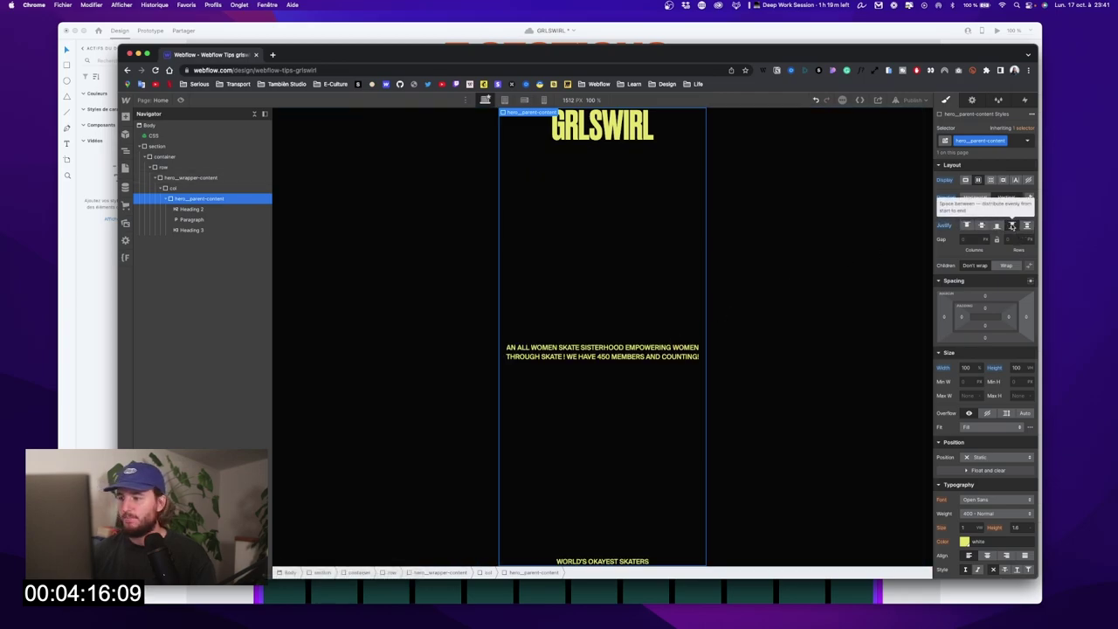
{"action": "key", "text": "ctrl+Up"}
{"action": "left_click", "coordinate": [424, 324]}
{"action": "key", "text": "ctrl+Up"}
{"action": "left_click", "coordinate": [905, 253]}
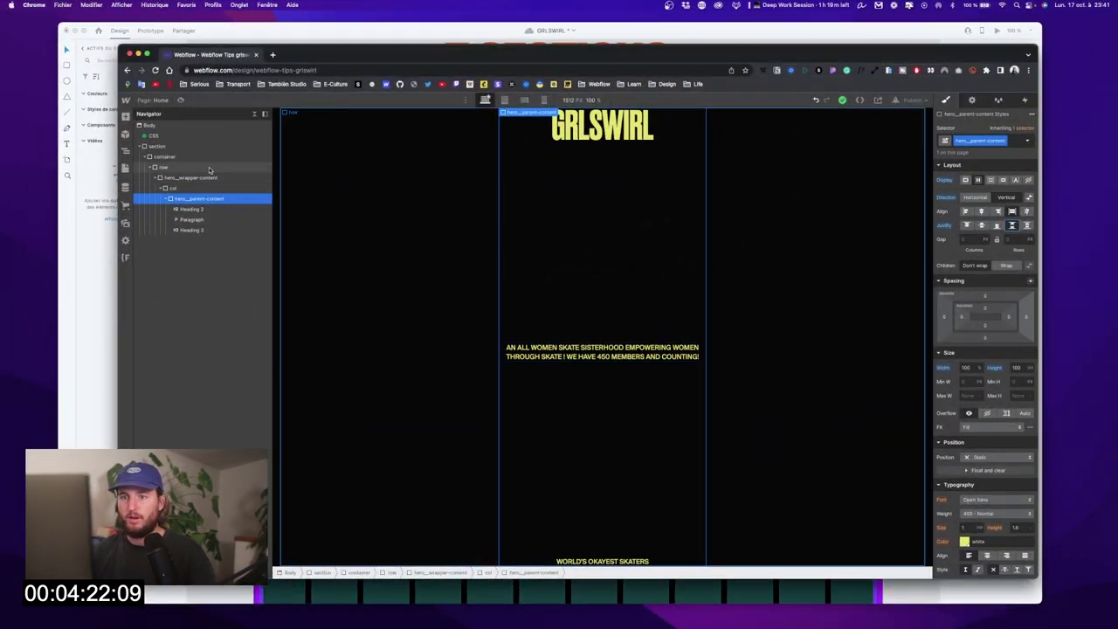
Step: Collapse the hero section in the element tree and add the combo class is-one to it
{"action": "left_click", "coordinate": [168, 146]}
{"action": "left_click", "coordinate": [140, 147]}
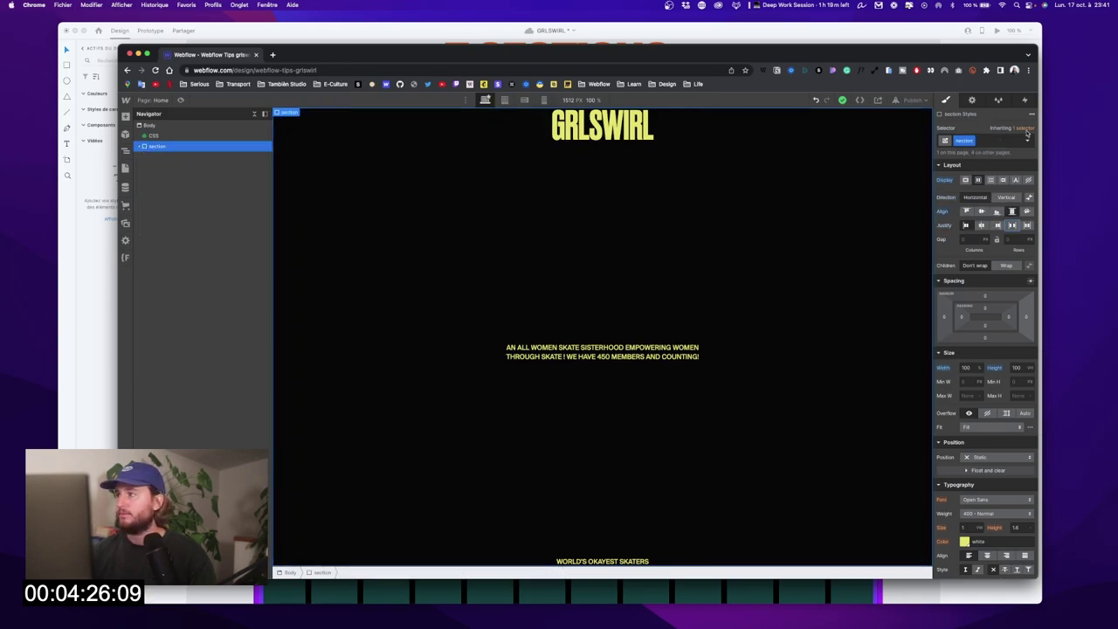
{"action": "left_click", "coordinate": [994, 141]}
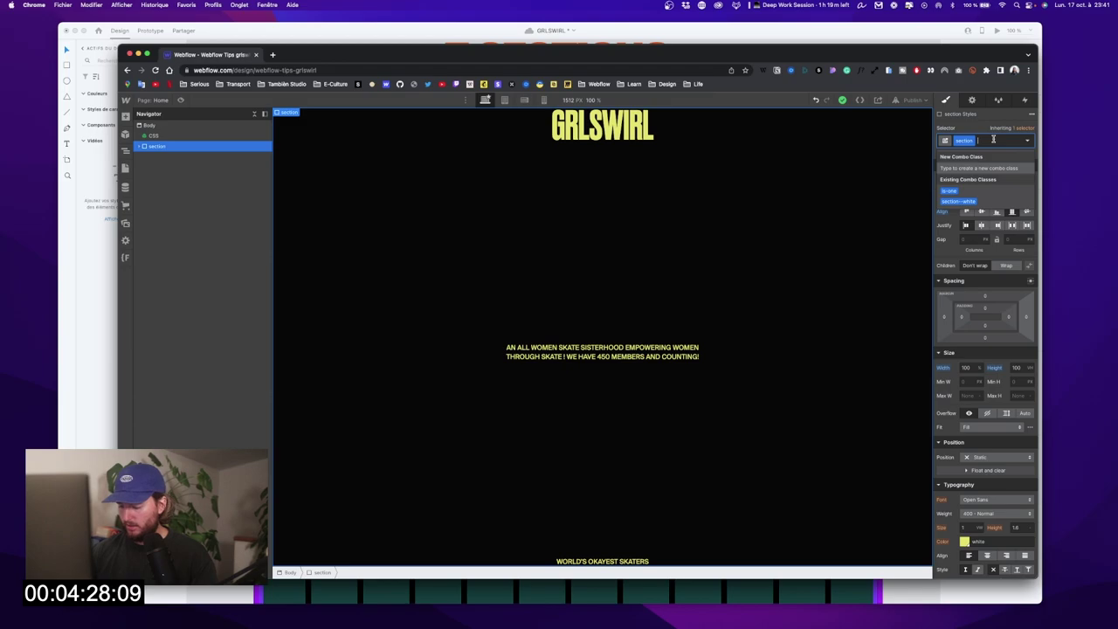
{"action": "type", "text": "lp"}
{"action": "type", "text": "-"}
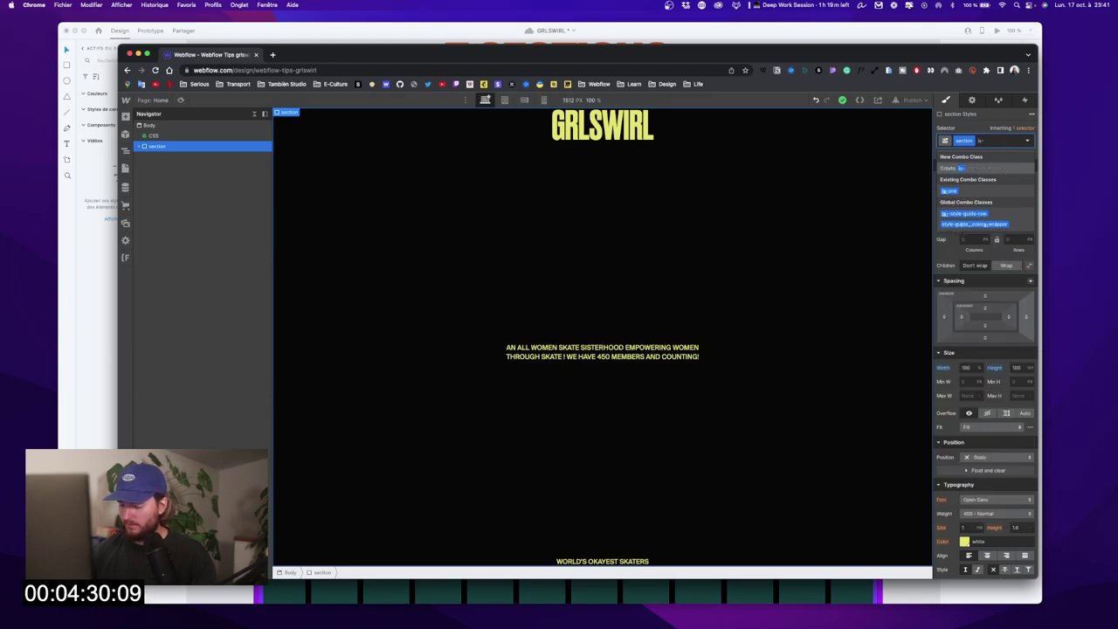
{"action": "type", "text": "one"}
{"action": "key", "text": "Return"}
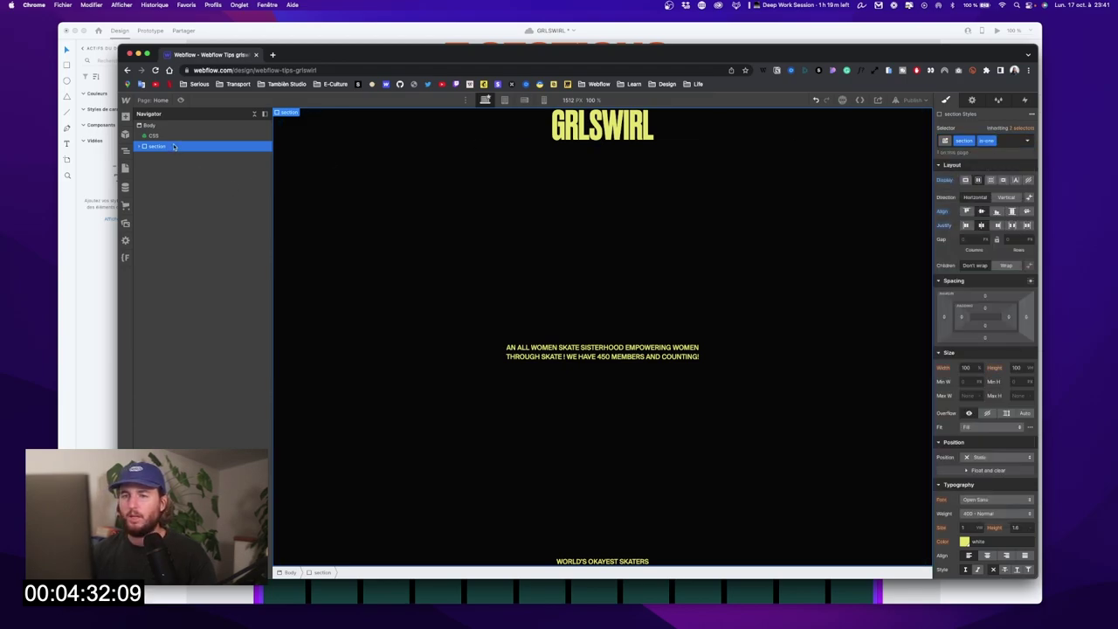
Step: Duplicate the is-one section and check the copy on the page
{"action": "key", "text": "super+d"}
{"action": "scroll", "coordinate": [516, 291], "scroll_direction": "down", "scroll_amount": 1}
{"action": "scroll", "coordinate": [517, 291], "scroll_direction": "up", "scroll_amount": 1}
{"action": "scroll", "coordinate": [516, 292], "scroll_direction": "down", "scroll_amount": 2}
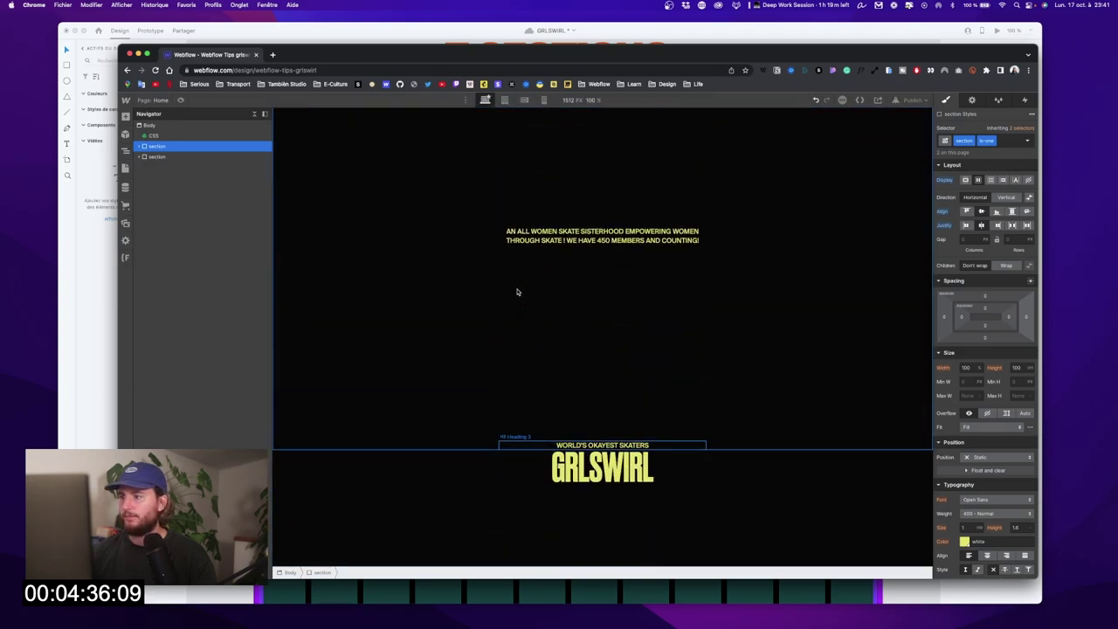
{"action": "scroll", "coordinate": [516, 292], "scroll_direction": "up", "scroll_amount": 2}
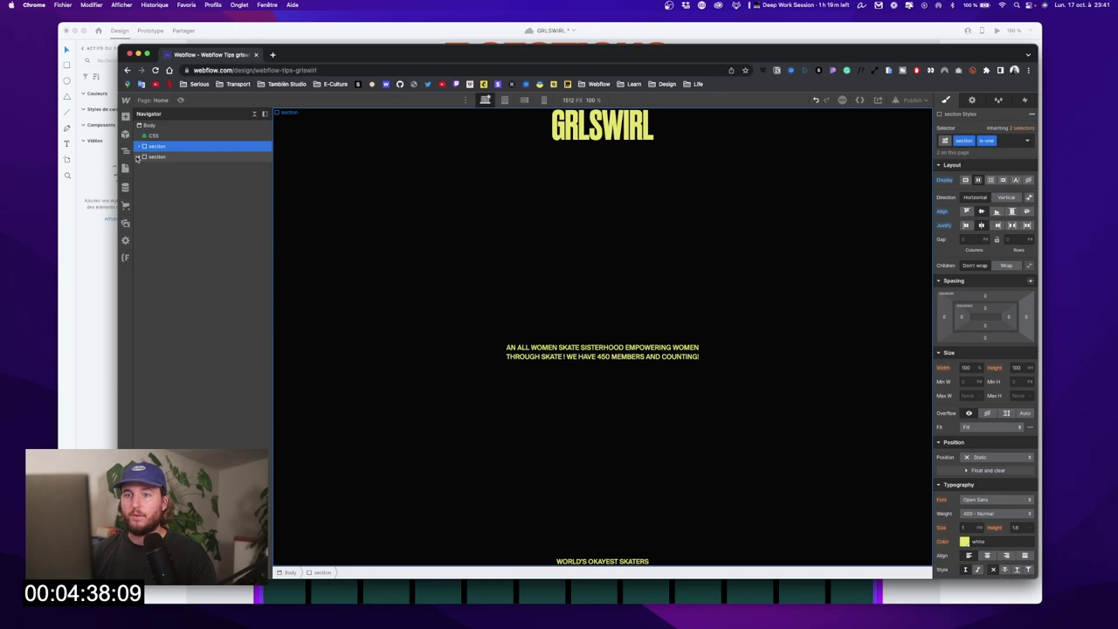
Step: Replace the second section's is-one combo class with is-two and delete its container
{"action": "left_click", "coordinate": [163, 156]}
{"action": "left_click", "coordinate": [1006, 138]}
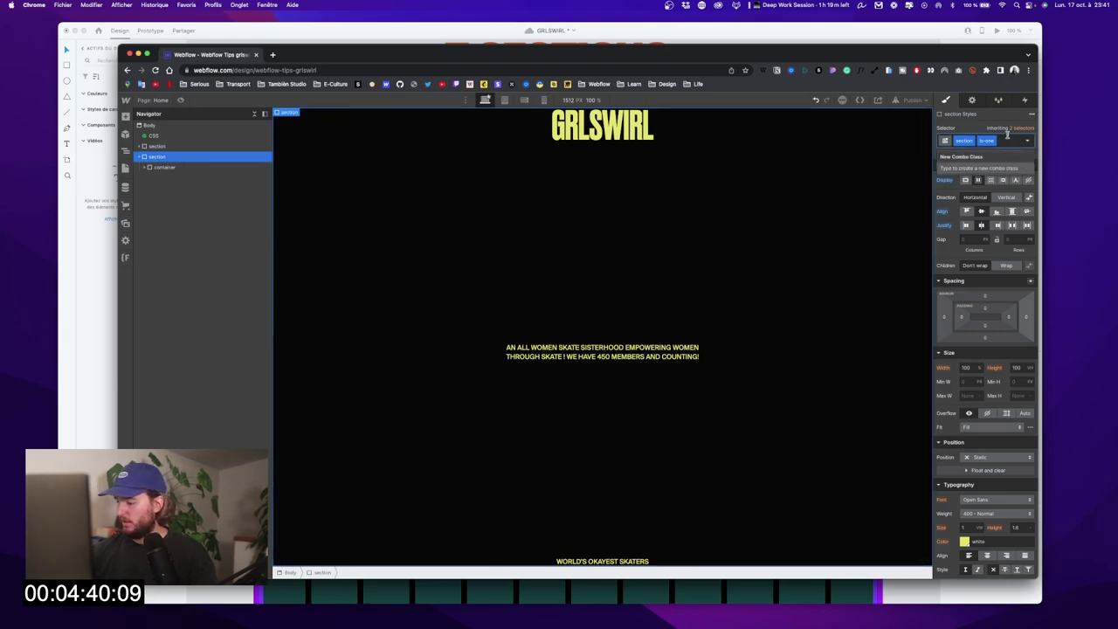
{"action": "key", "text": "BackSpace"}
{"action": "type", "text": "is-t"}
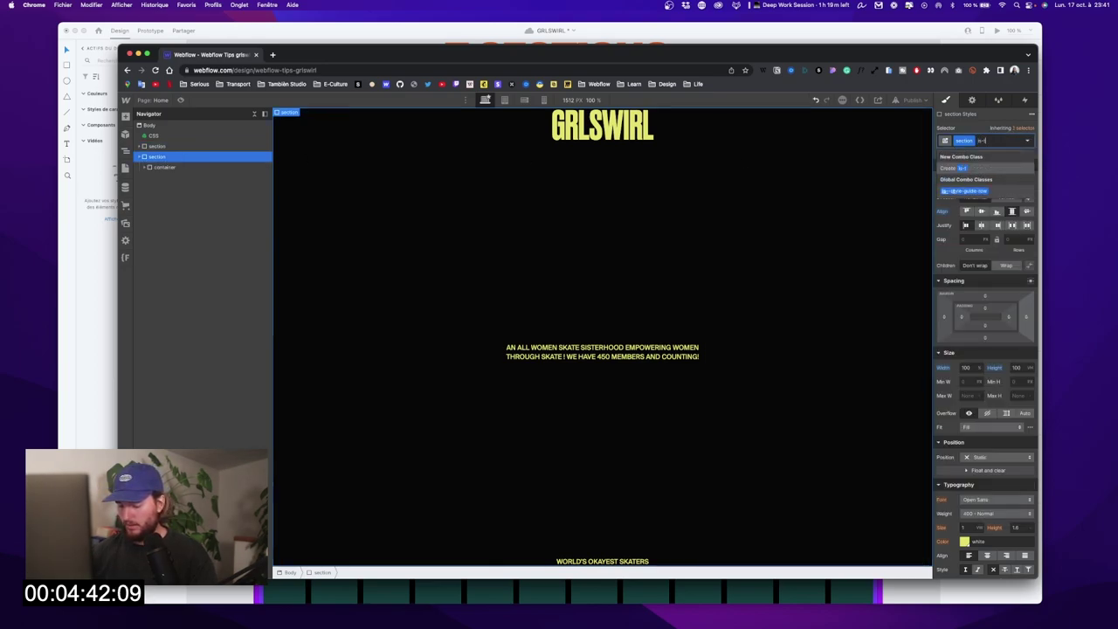
{"action": "type", "text": "wo"}
{"action": "key", "text": "Return"}
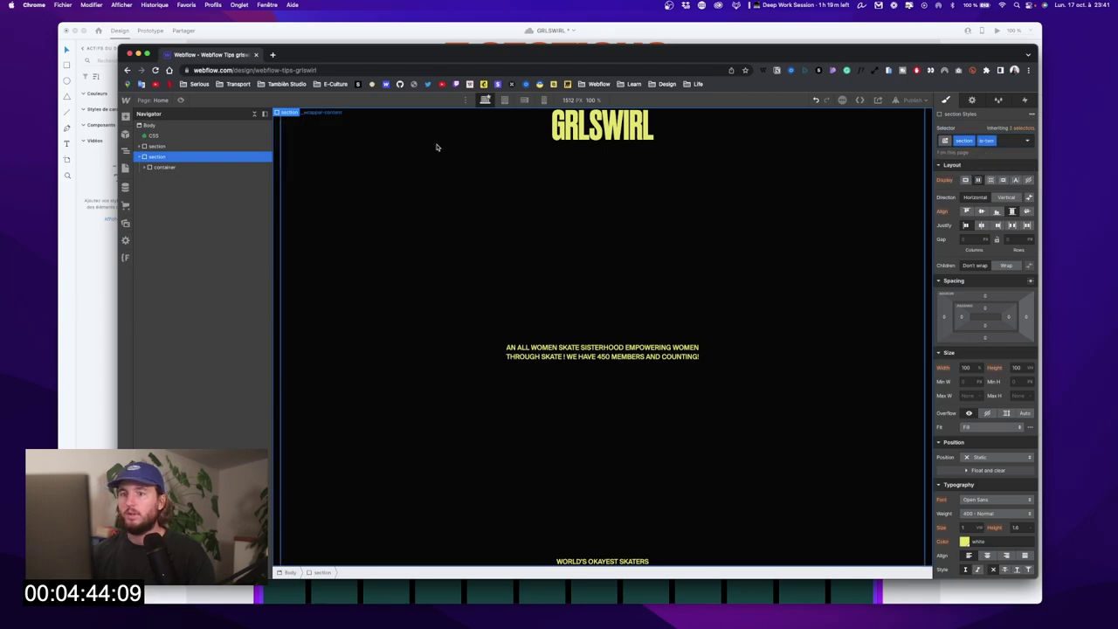
{"action": "left_click", "coordinate": [162, 167]}
{"action": "key", "text": "BackSpace"}
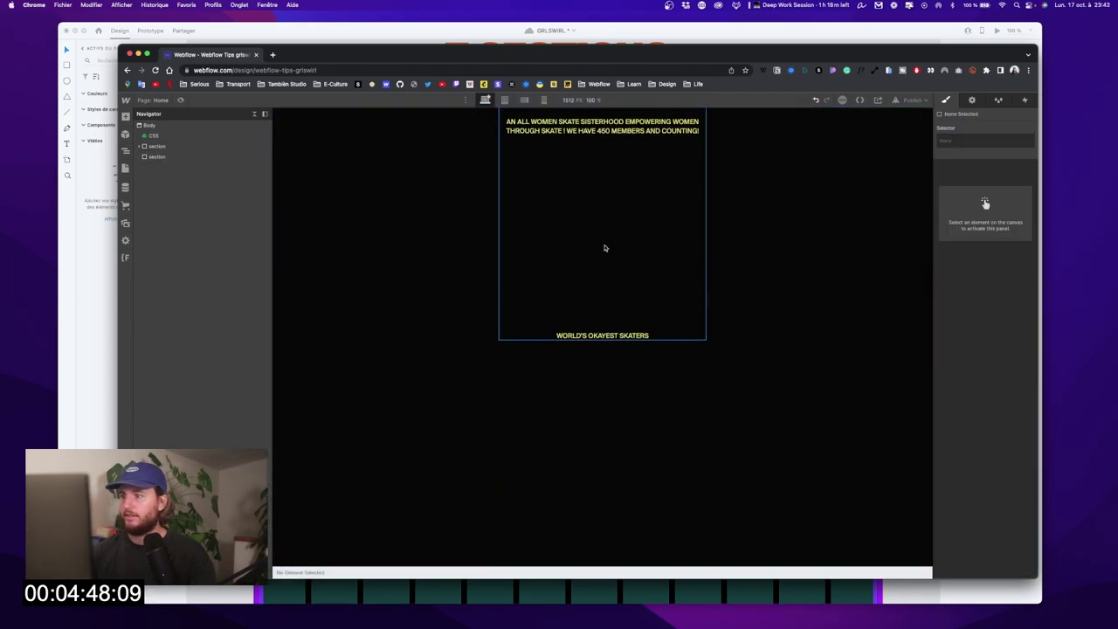
Step: Review the empty second section and the Events section of the design in Adobe XD, and return to Webflow
{"action": "key", "text": "super+Tab"}
{"action": "scroll", "coordinate": [833, 339], "scroll_direction": "down", "scroll_amount": 5}
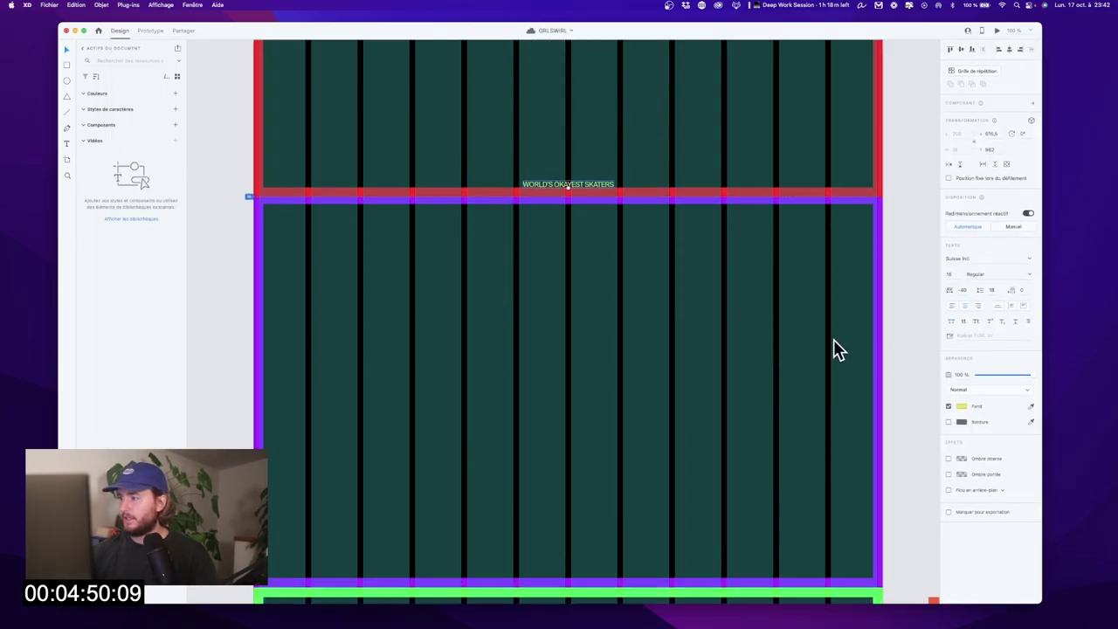
{"action": "scroll", "coordinate": [823, 324], "scroll_direction": "down", "scroll_amount": 7}
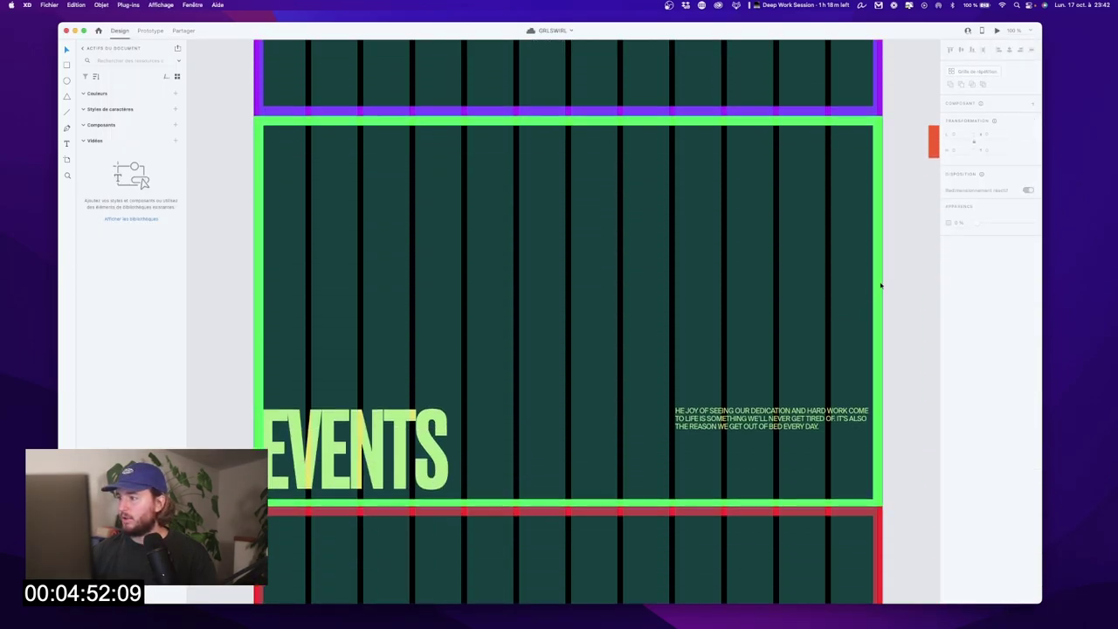
{"action": "key", "text": "ctrl+Up"}
{"action": "left_click", "coordinate": [653, 190]}
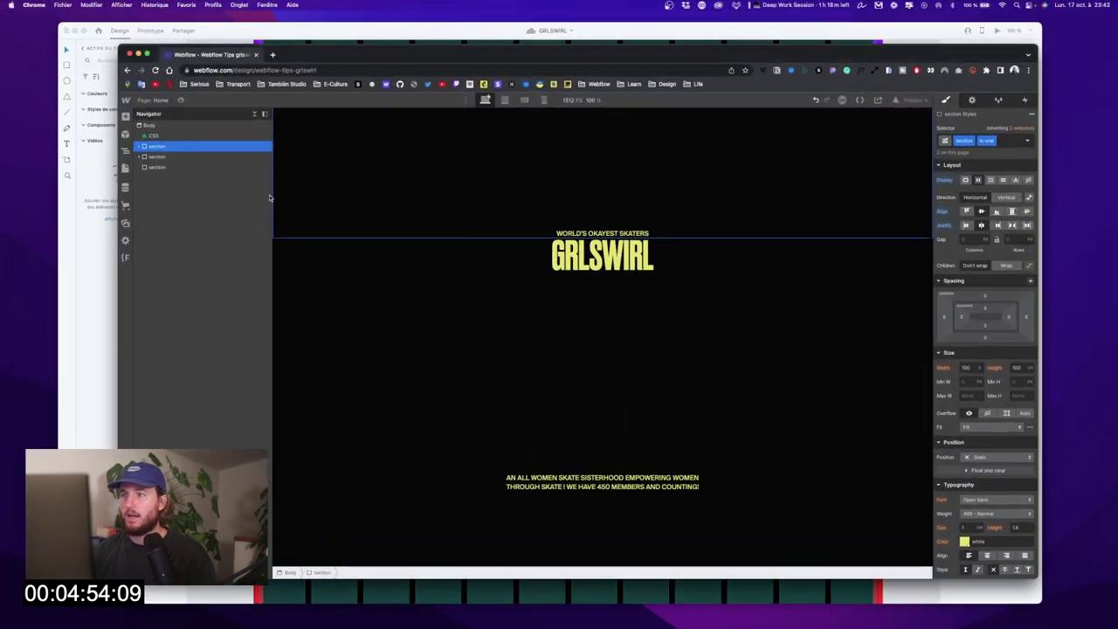
Step: Copy the is-one section and place the copy below the empty is-two section
{"action": "left_click", "coordinate": [187, 168]}
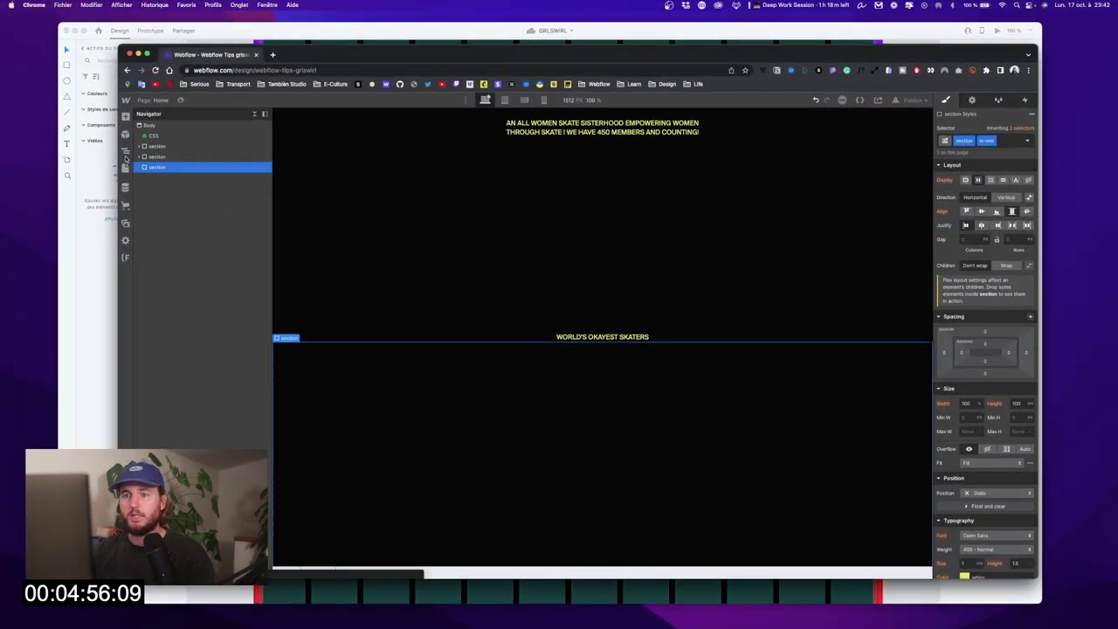
{"action": "key", "text": "BackSpace"}
{"action": "left_click", "coordinate": [158, 147]}
{"action": "key", "text": "super+c"}
{"action": "key", "text": "super+v"}
{"action": "left_click_drag", "start_coordinate": [158, 158], "coordinate": [162, 175]}
{"action": "left_click", "coordinate": [159, 159]}
{"action": "scroll", "coordinate": [551, 193], "scroll_direction": "up", "scroll_amount": 4}
{"action": "scroll", "coordinate": [551, 193], "scroll_direction": "down", "scroll_amount": 6}
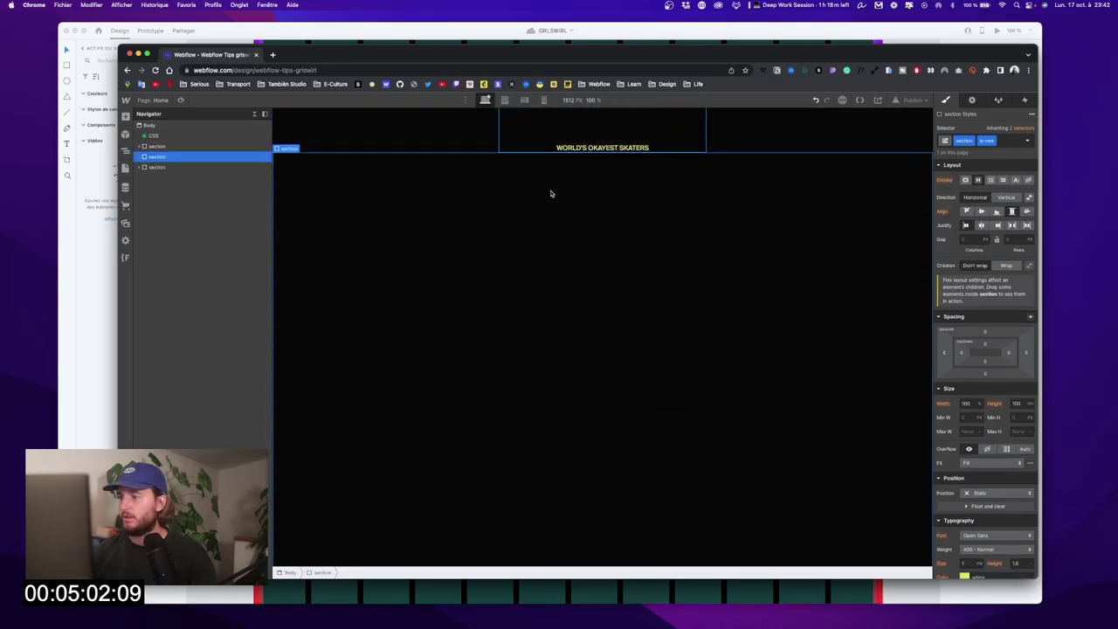
Step: Delete hero__parent-content and hero__wrapper-content from the third section, keeping its container and row
{"action": "left_click", "coordinate": [544, 222]}
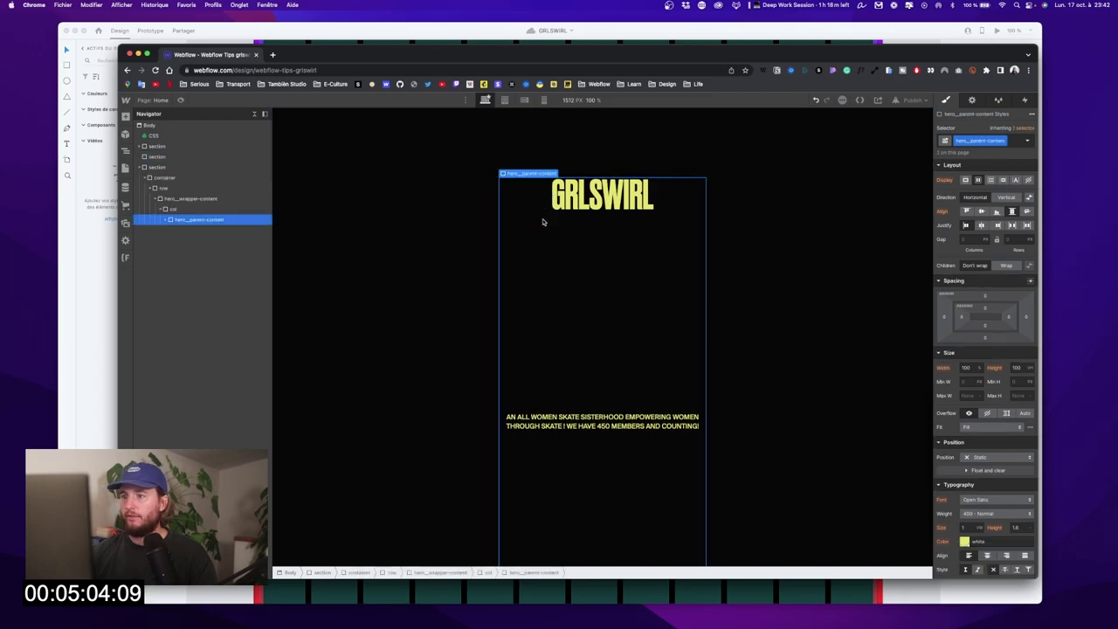
{"action": "key", "text": "BackSpace"}
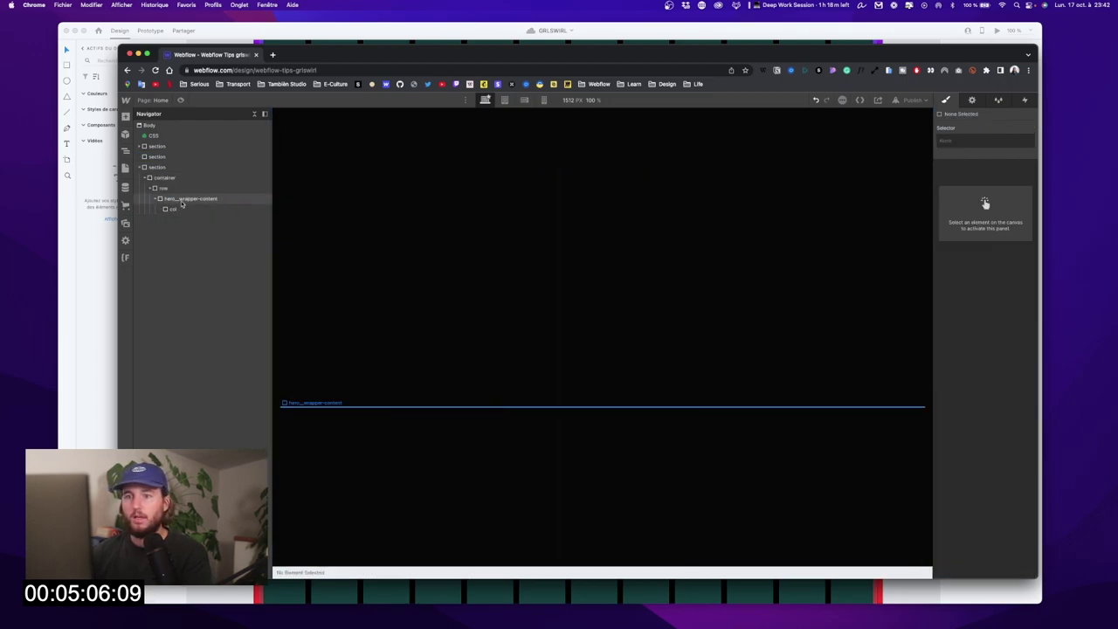
{"action": "left_click", "coordinate": [178, 200]}
{"action": "key", "text": "BackSpace"}
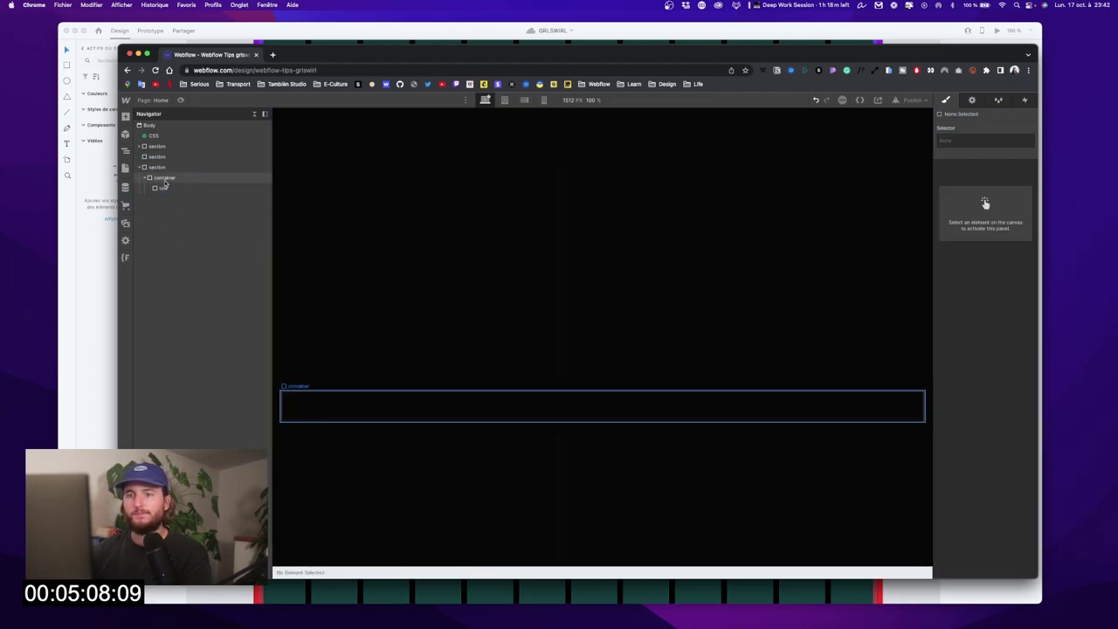
Step: Replace the third section's is-one combo class with is-three
{"action": "left_click", "coordinate": [164, 180]}
{"action": "left_click", "coordinate": [161, 170]}
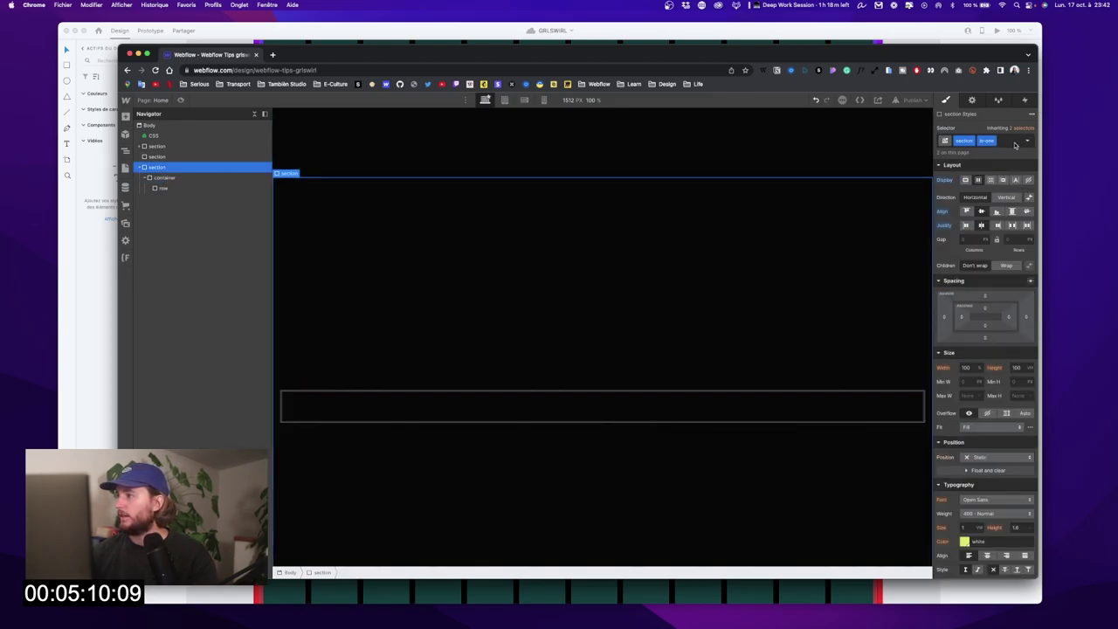
{"action": "left_click", "coordinate": [1015, 145]}
{"action": "key", "text": "BackSpace"}
{"action": "type", "text": "is"}
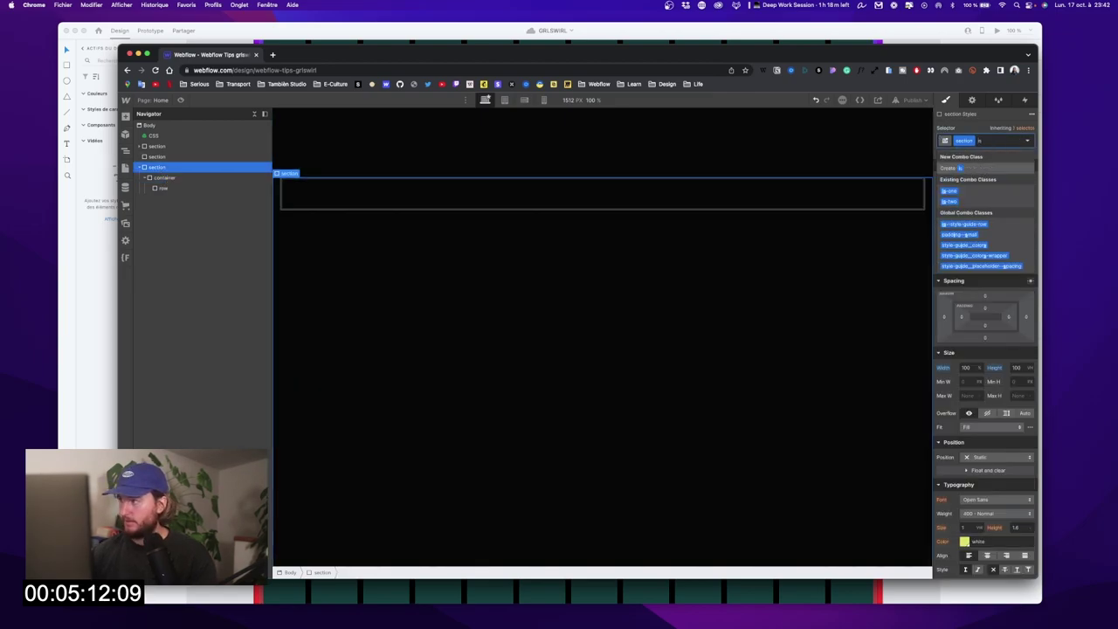
{"action": "type", "text": "-thre"}
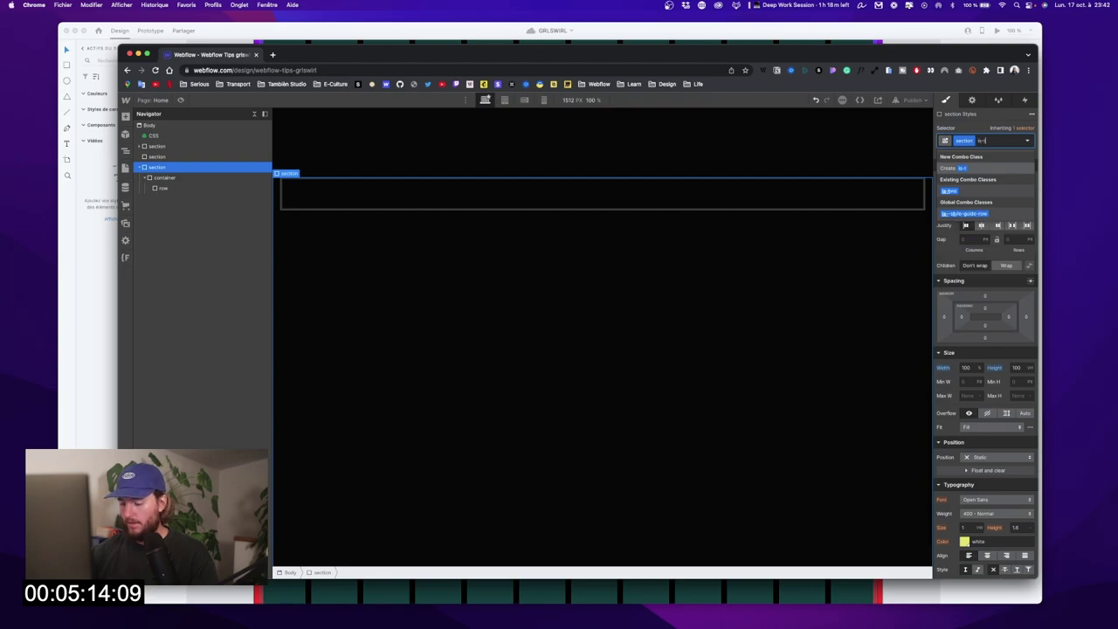
{"action": "type", "text": "e"}
{"action": "key", "text": "Return"}
Step: Add a div block inside the third section's row and assign it the existing col class
{"action": "left_click", "coordinate": [179, 179]}
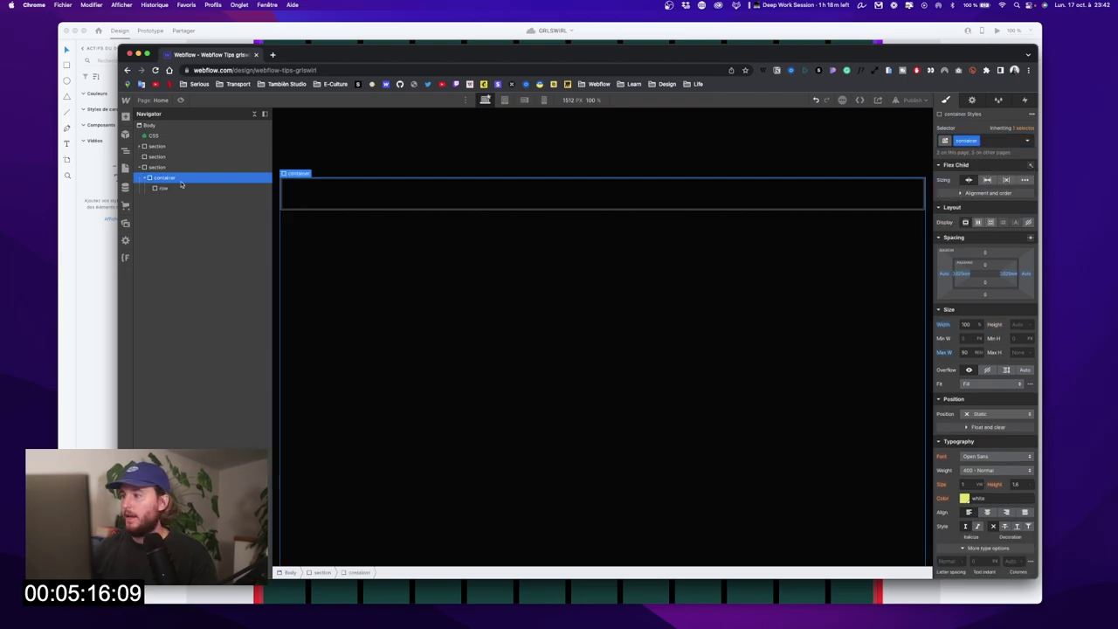
{"action": "left_click", "coordinate": [163, 189]}
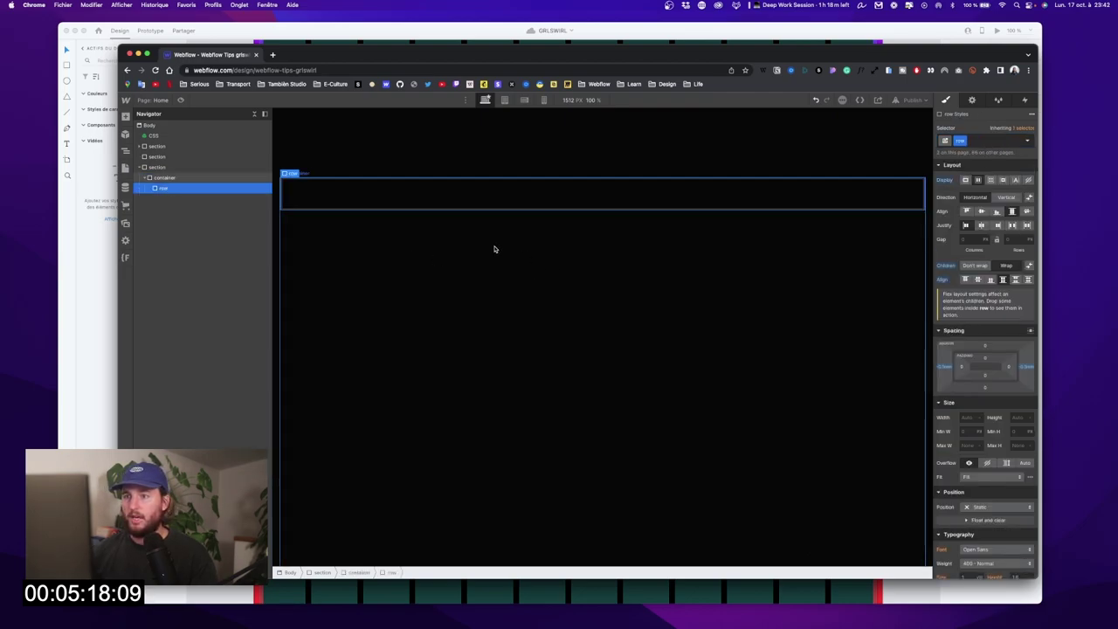
{"action": "scroll", "coordinate": [300, 251], "scroll_direction": "down", "scroll_amount": 2}
{"action": "key", "text": "a"}
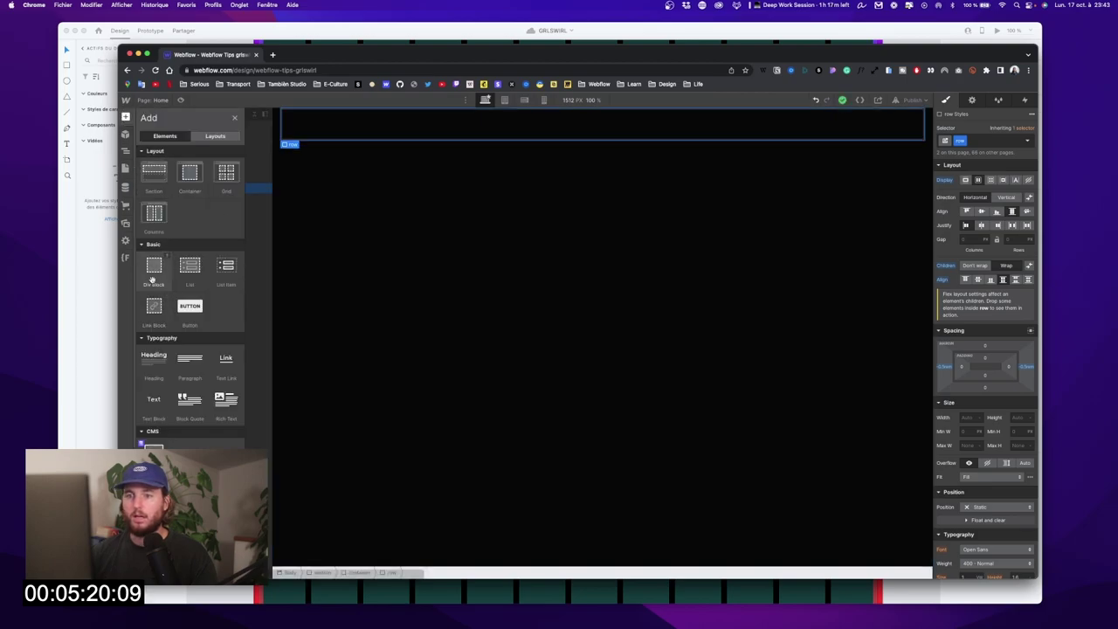
{"action": "left_click_drag", "start_coordinate": [154, 273], "coordinate": [174, 200]}
{"action": "key", "text": "super+Return"}
{"action": "type", "text": "co"}
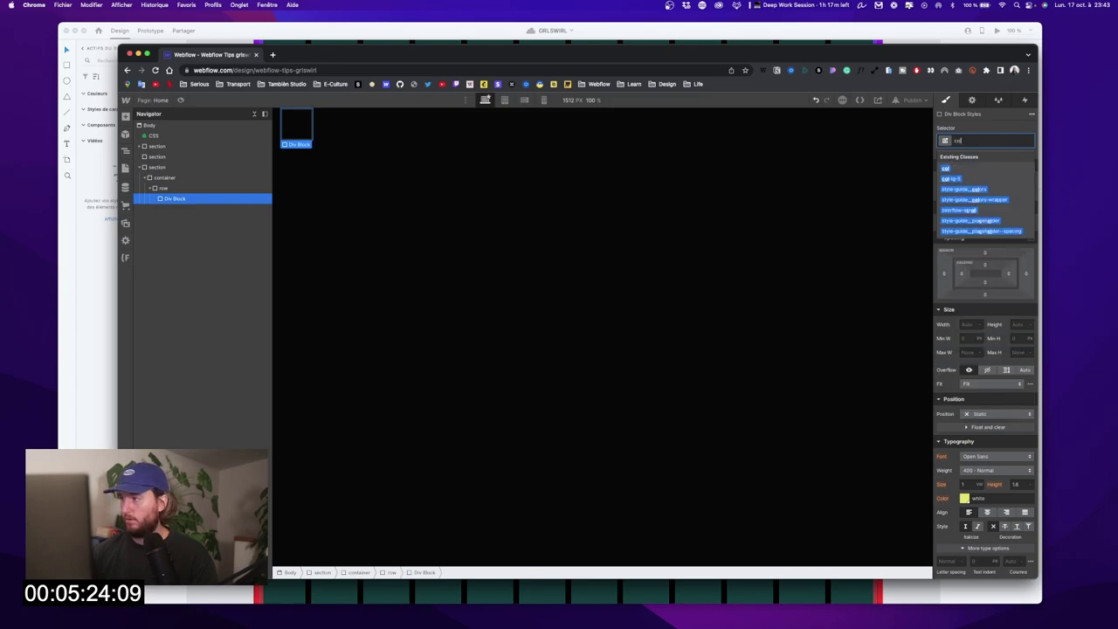
{"action": "left_click", "coordinate": [975, 168]}
Step: Switch to the Adobe XD design and examine how the Events title sits on the column grid
{"action": "key", "text": "ctrl+Up"}
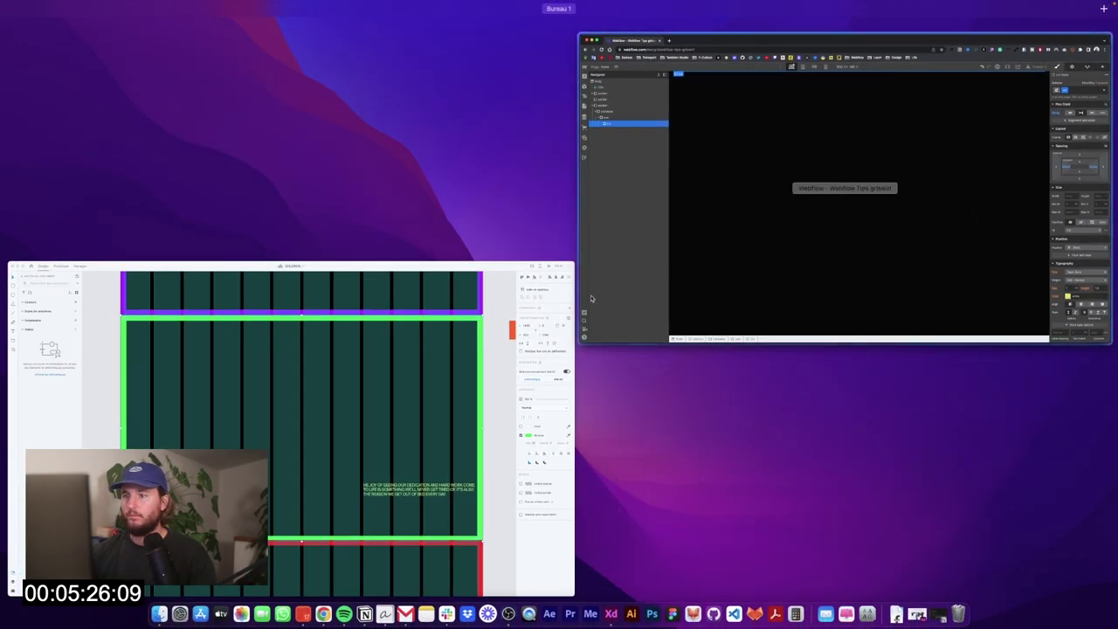
{"action": "left_click", "coordinate": [505, 376]}
{"action": "left_click", "coordinate": [387, 424]}
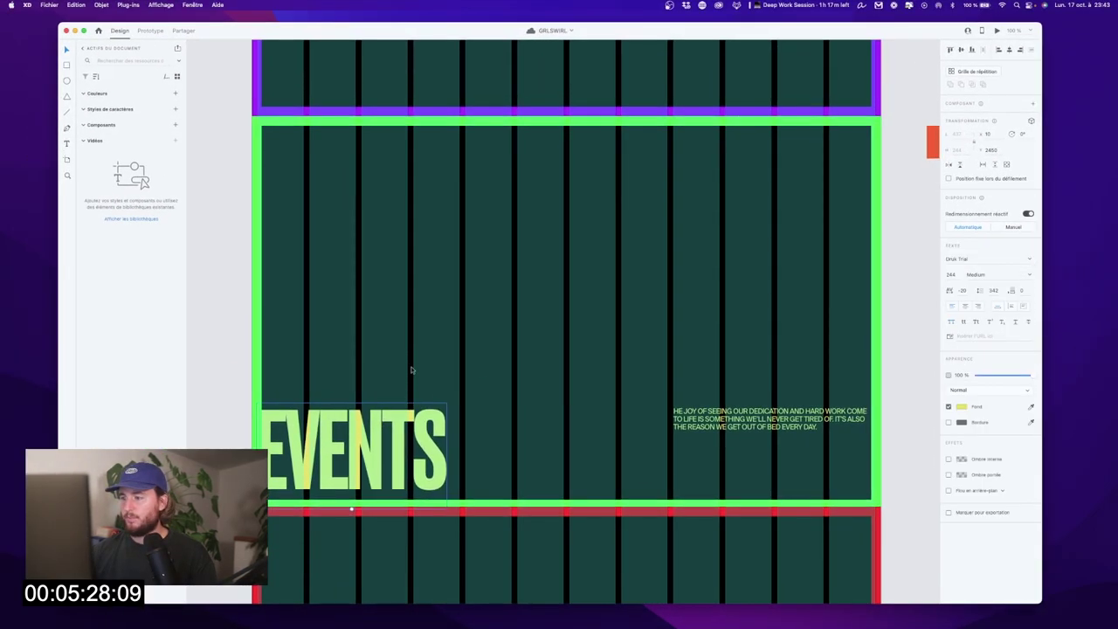
{"action": "key", "text": "Escape"}
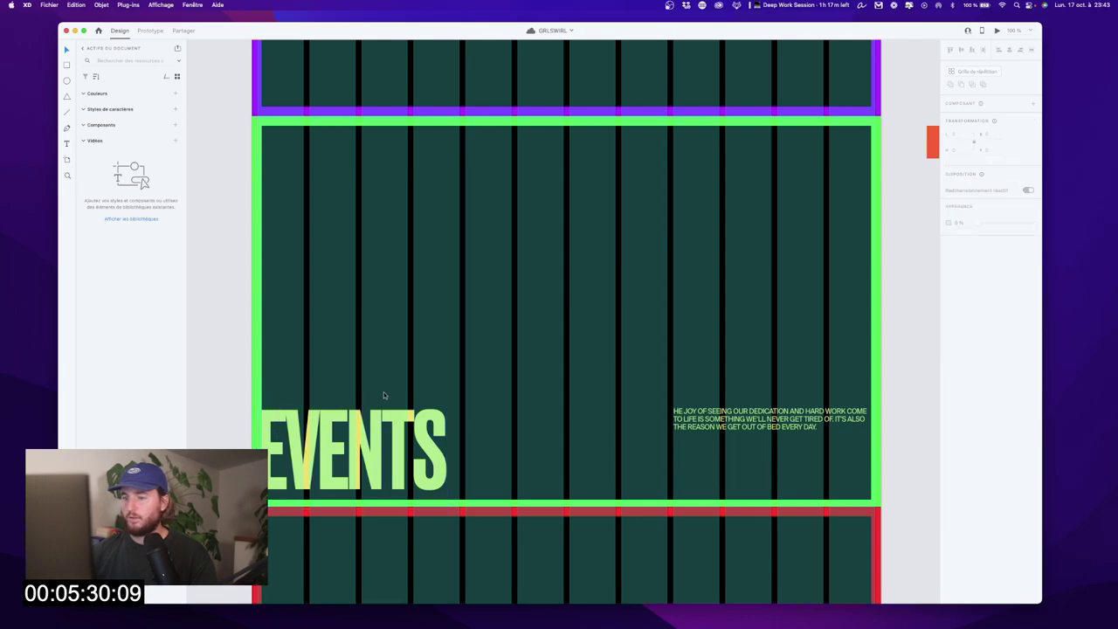
{"action": "scroll", "coordinate": [450, 393], "scroll_direction": "down", "scroll_amount": 3}
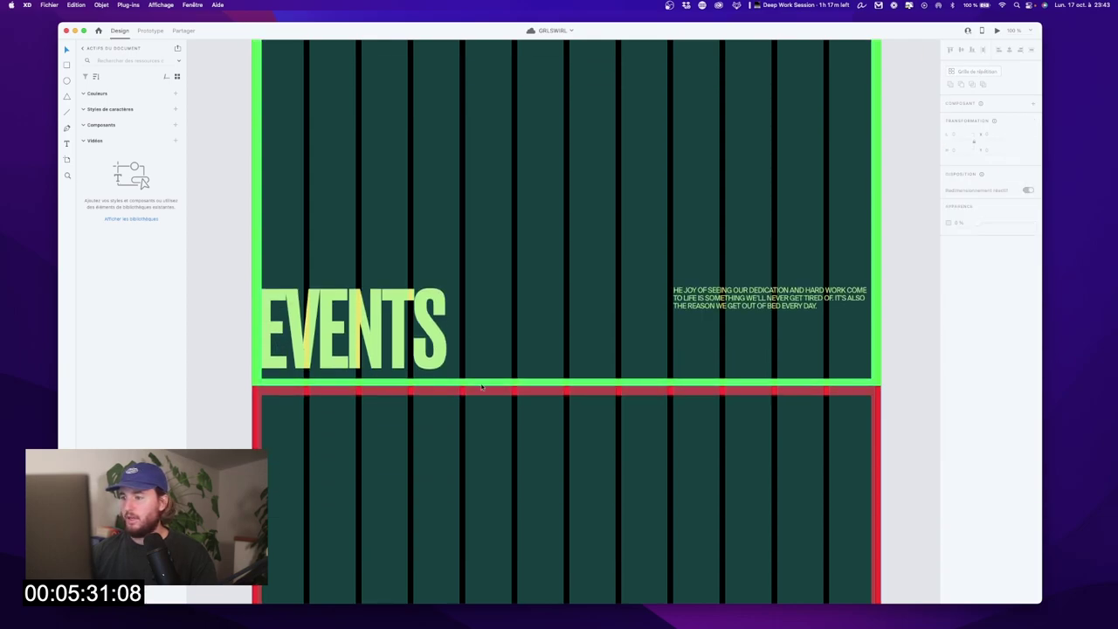
Step: Examine how many grid columns the Philantropy title and its paragraph span in the design
{"action": "scroll", "coordinate": [590, 332], "scroll_direction": "down", "scroll_amount": 9}
{"action": "left_click", "coordinate": [585, 319]}
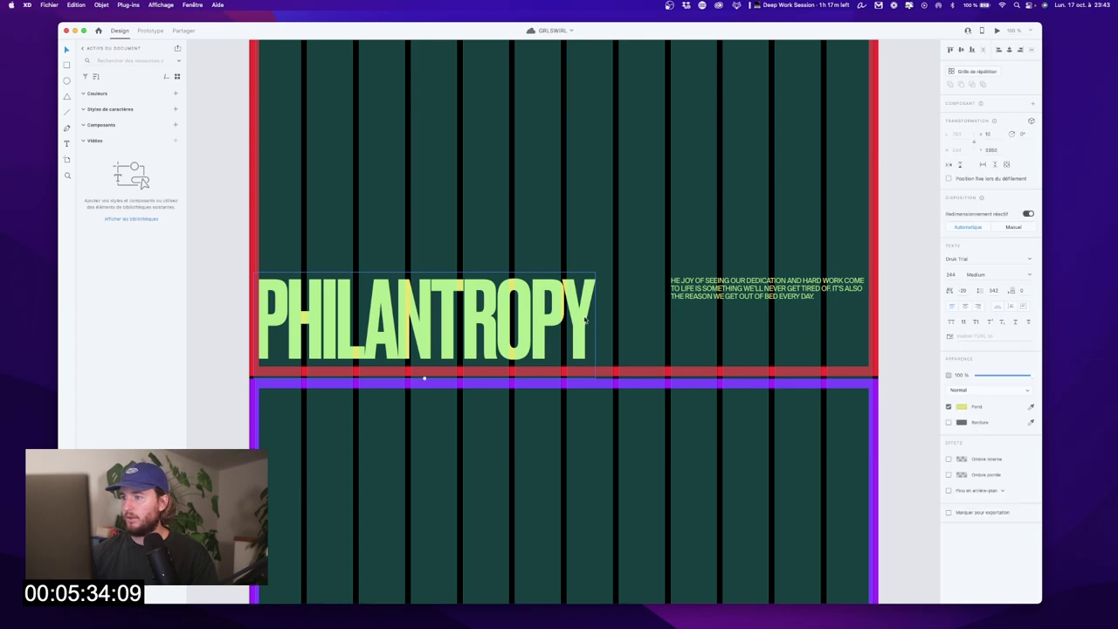
{"action": "scroll", "coordinate": [586, 319], "scroll_direction": "up", "scroll_amount": 1}
{"action": "key", "text": "Escape"}
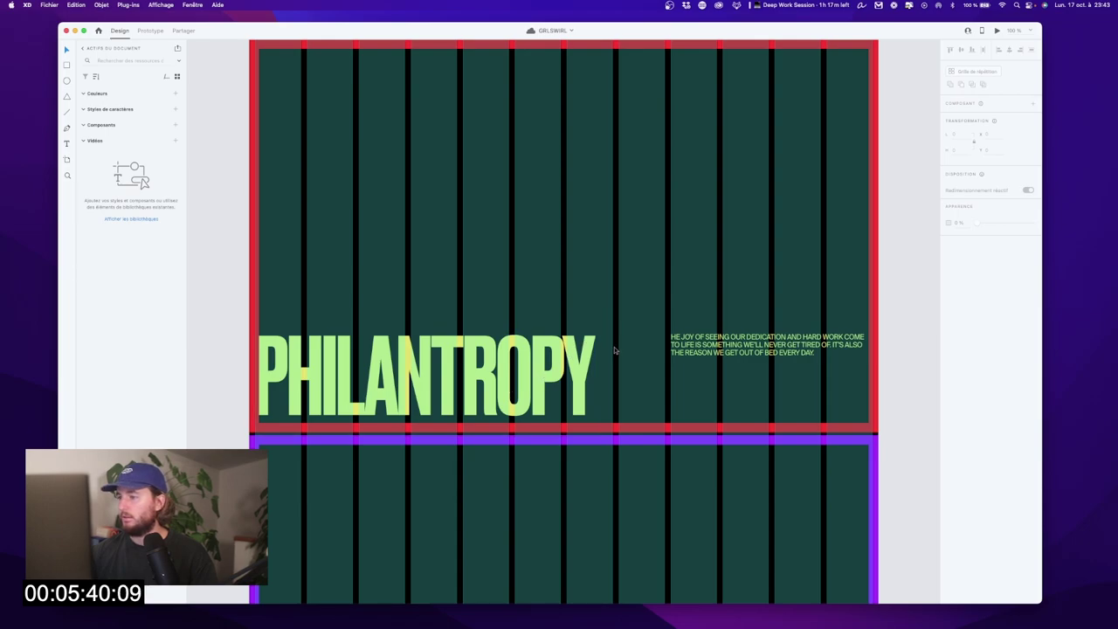
{"action": "scroll", "coordinate": [612, 347], "scroll_direction": "down", "scroll_amount": 6}
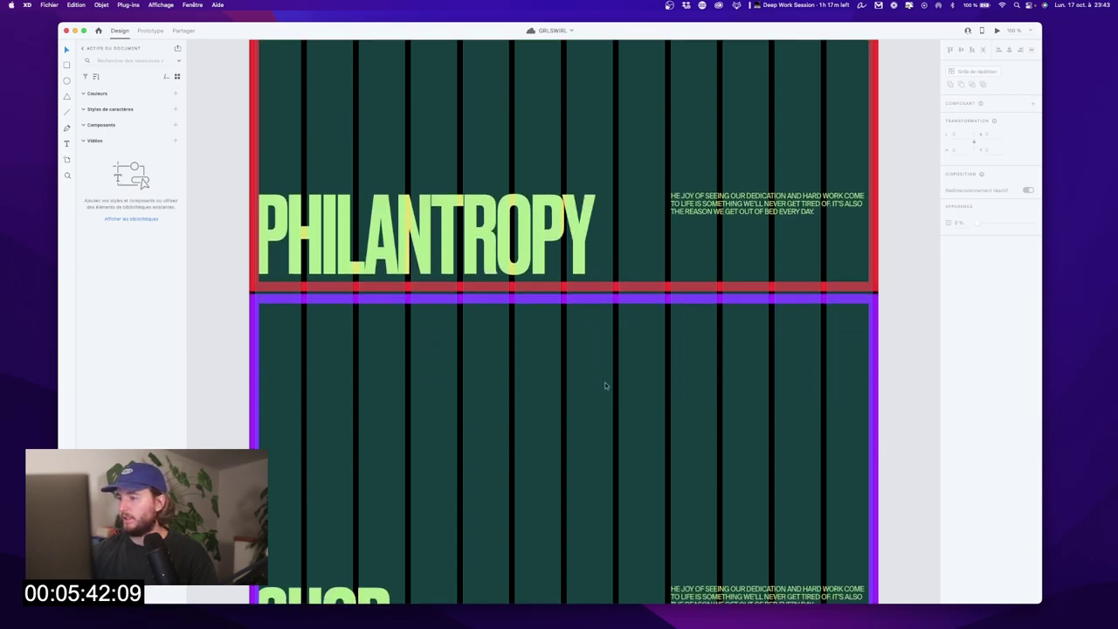
{"action": "scroll", "coordinate": [606, 494], "scroll_direction": "up", "scroll_amount": 6}
{"action": "left_click", "coordinate": [707, 349]}
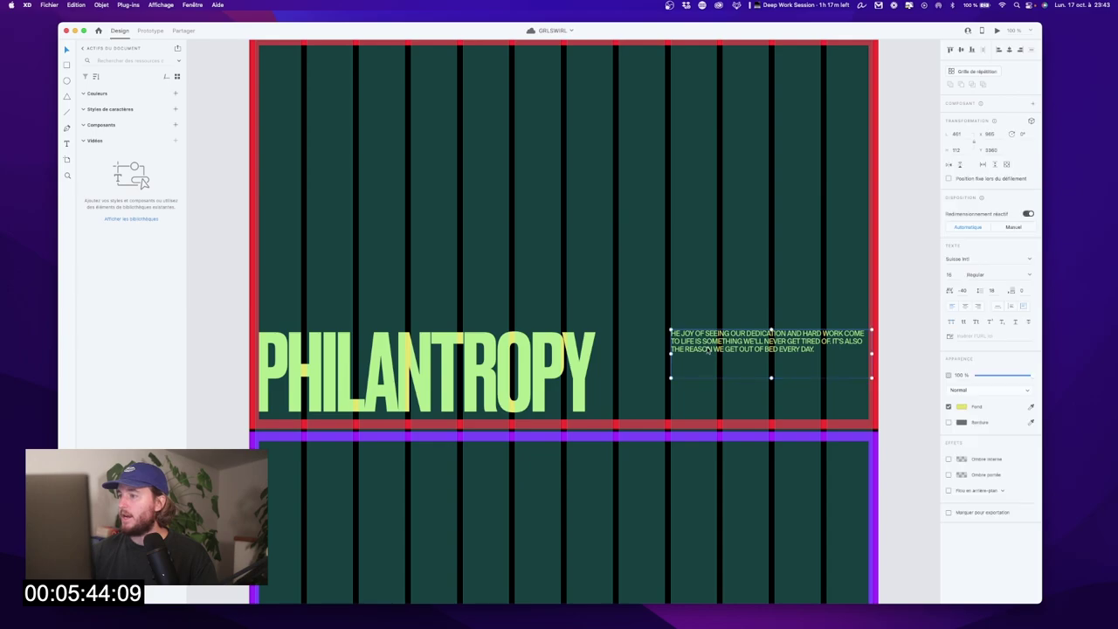
{"action": "left_click", "coordinate": [695, 390]}
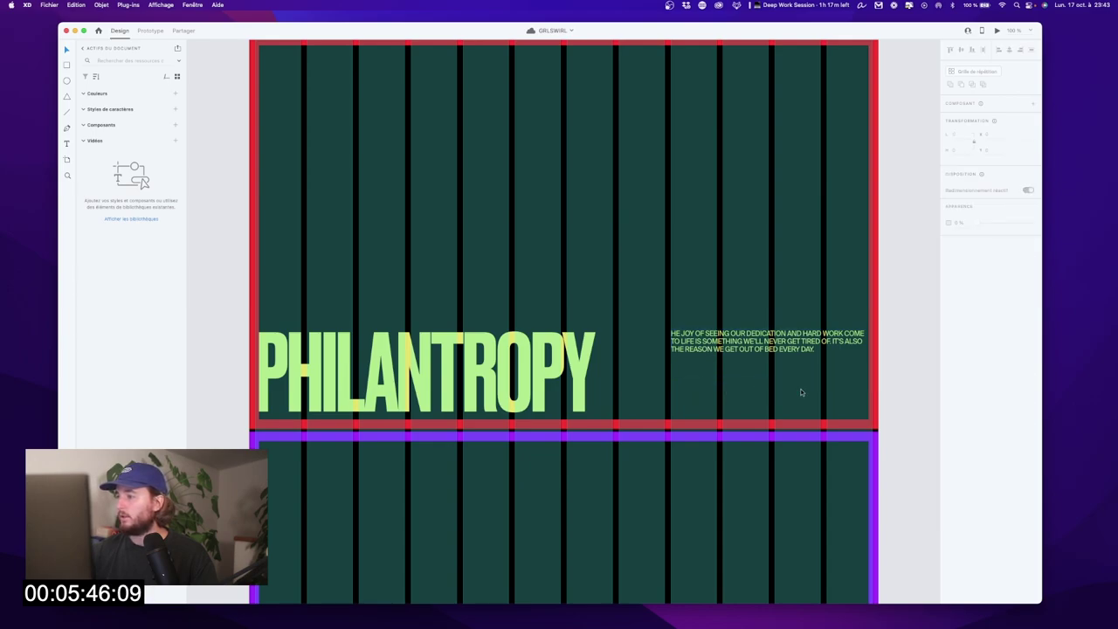
{"action": "left_click", "coordinate": [741, 350]}
Step: Return to Webflow and add the col-lg-7 combo class to the new column
{"action": "key", "text": "ctrl+Up"}
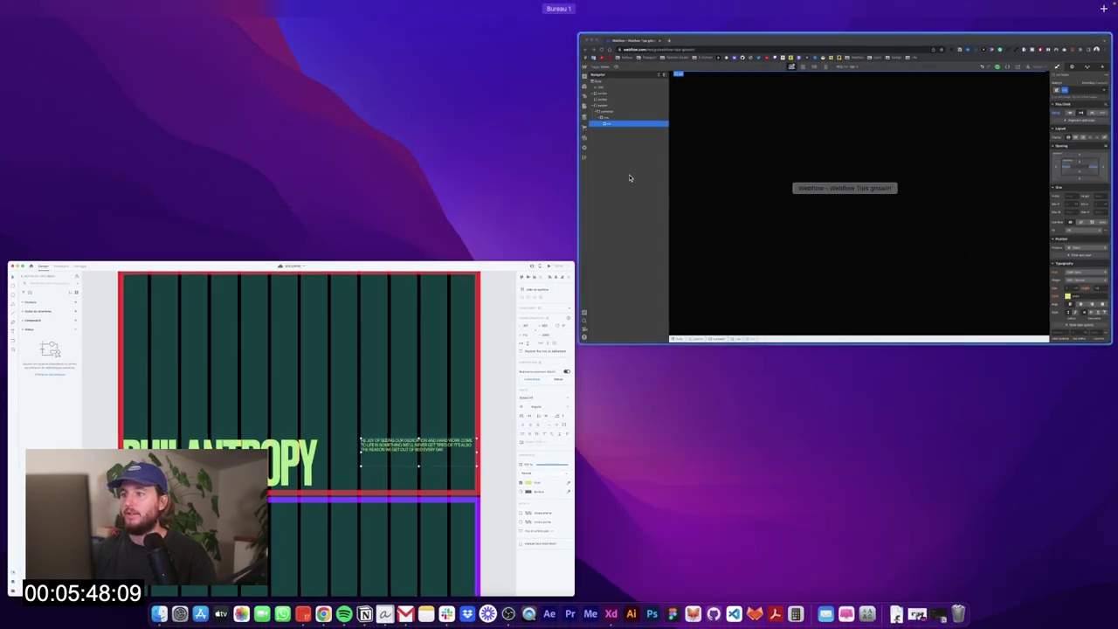
{"action": "left_click", "coordinate": [629, 173]}
{"action": "left_click", "coordinate": [994, 141]}
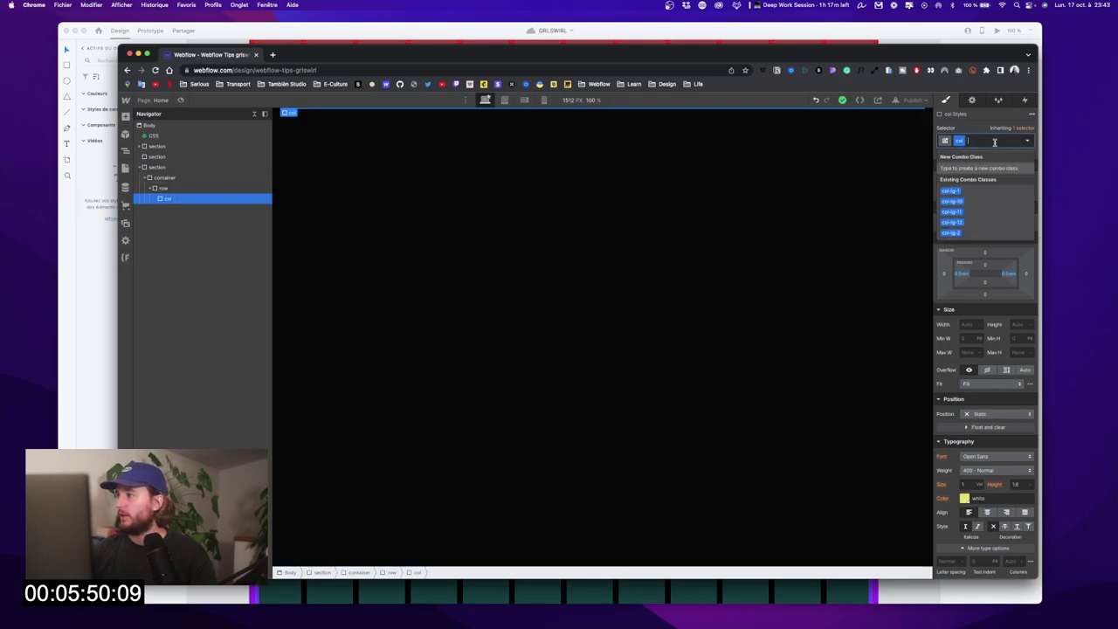
{"action": "type", "text": "col"}
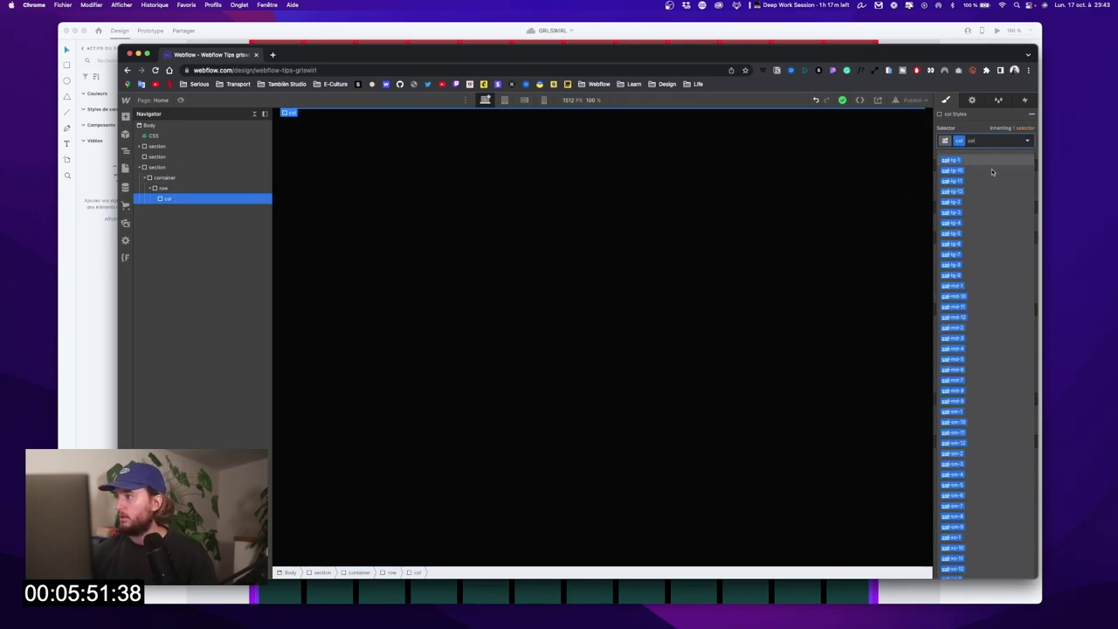
{"action": "left_click", "coordinate": [961, 255]}
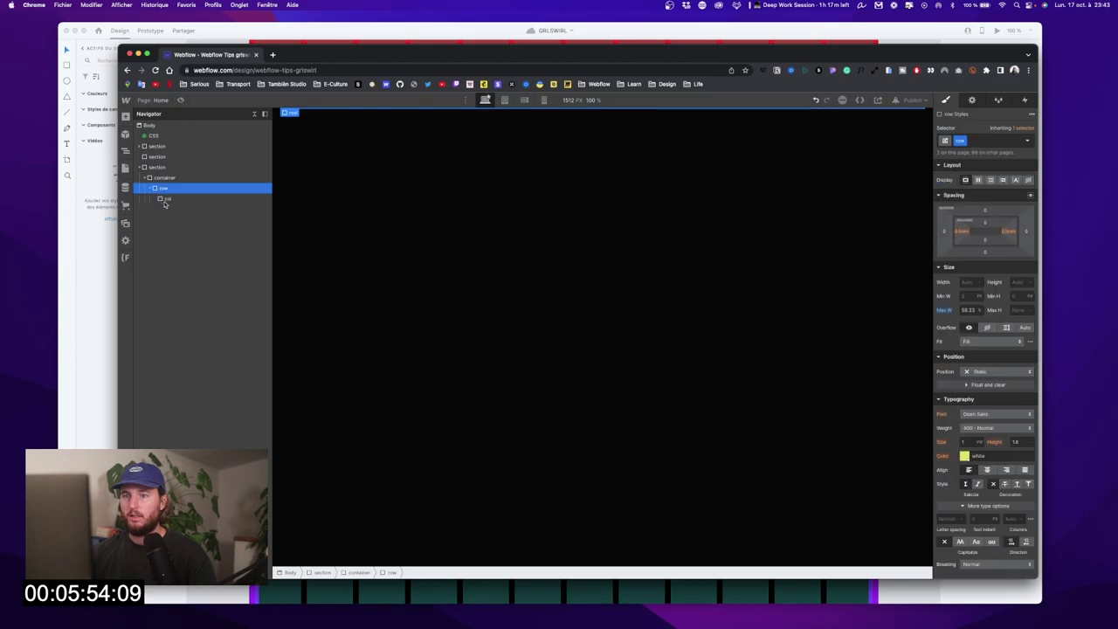
Step: Duplicate the column and replace the copy's combo class with col-lg-4
{"action": "key", "text": "super+d"}
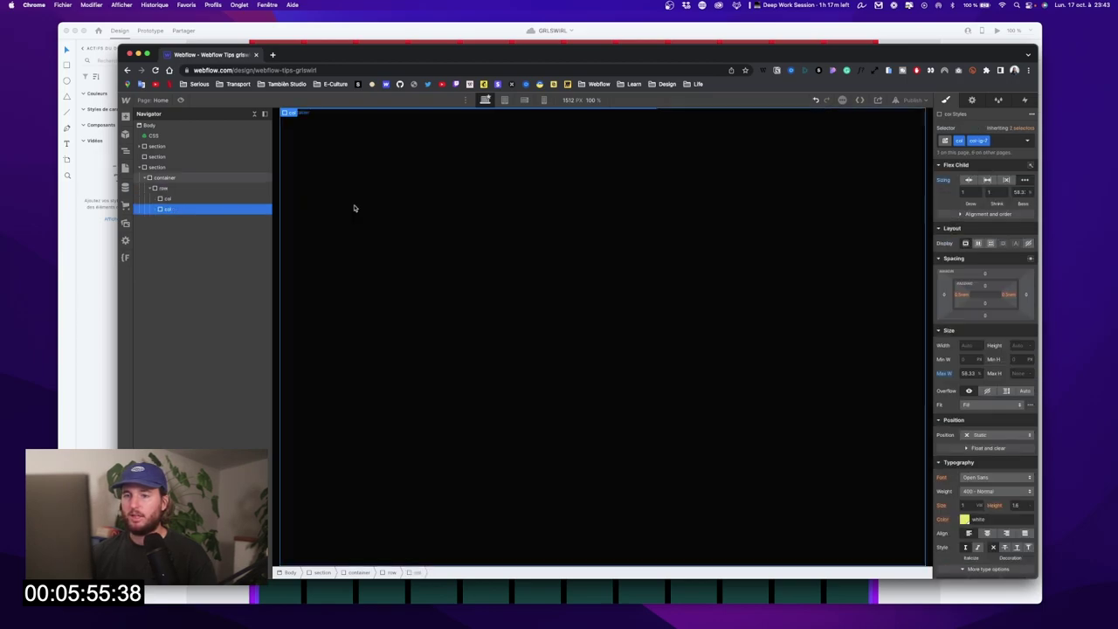
{"action": "left_click", "coordinate": [1002, 140]}
{"action": "key", "text": "BackSpace"}
{"action": "type", "text": "col-l"}
{"action": "left_click", "coordinate": [977, 223]}
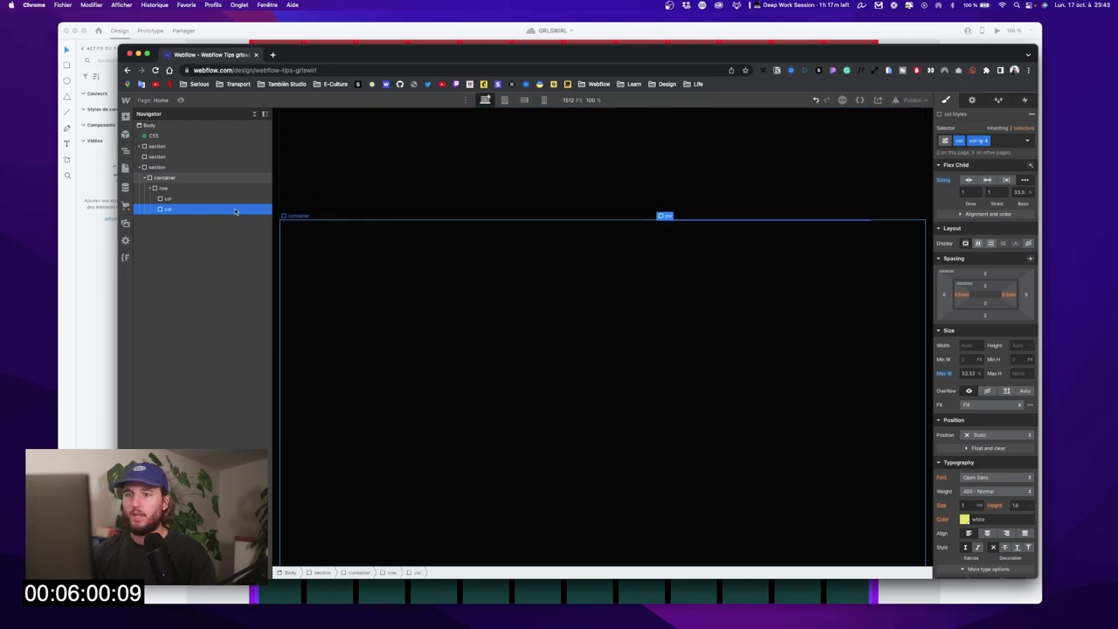
Step: Add a div block at the start of the row, above both columns, with the class categories__content-wrapper
{"action": "left_click", "coordinate": [166, 199]}
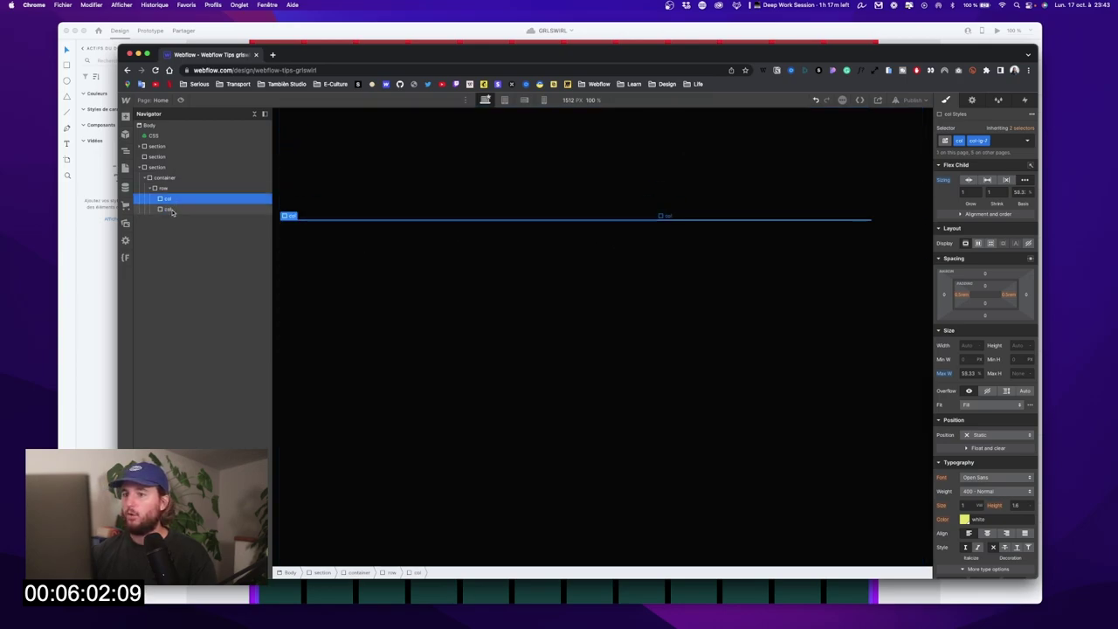
{"action": "left_click", "coordinate": [172, 210]}
{"action": "left_click", "coordinate": [173, 191]}
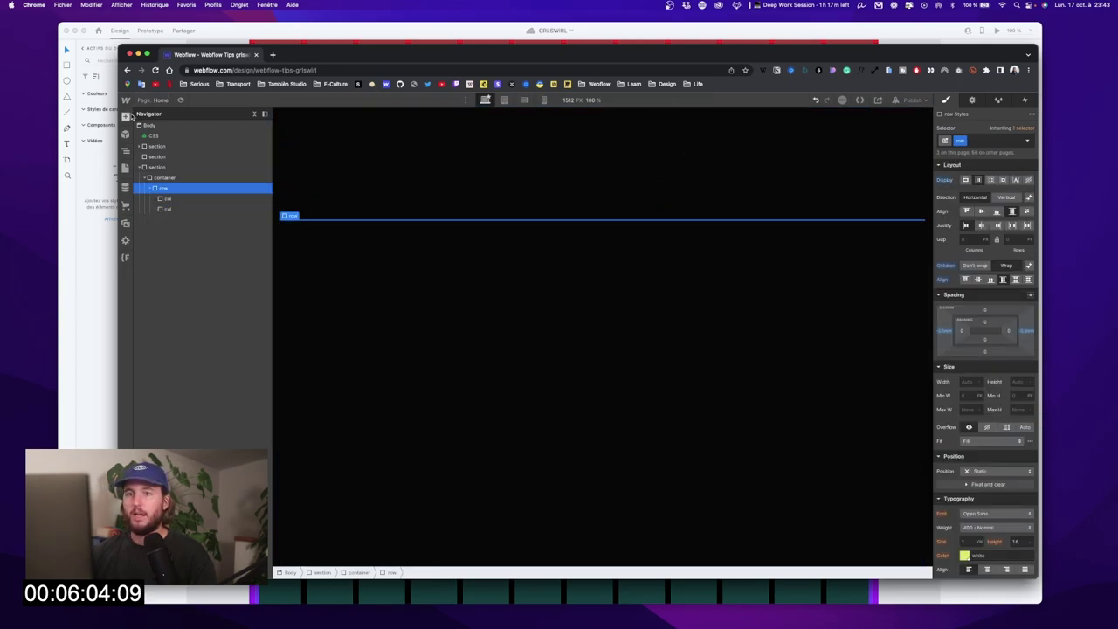
{"action": "left_click", "coordinate": [125, 117]}
{"action": "left_click_drag", "start_coordinate": [150, 289], "coordinate": [177, 199]}
{"action": "left_click", "coordinate": [979, 141]}
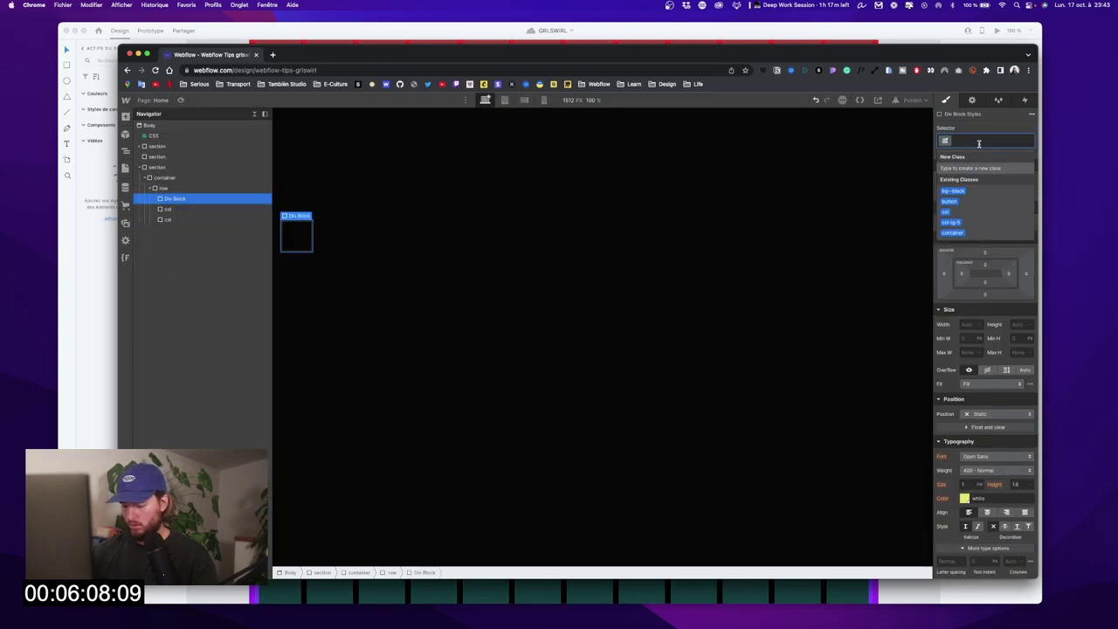
{"action": "type", "text": "catego"}
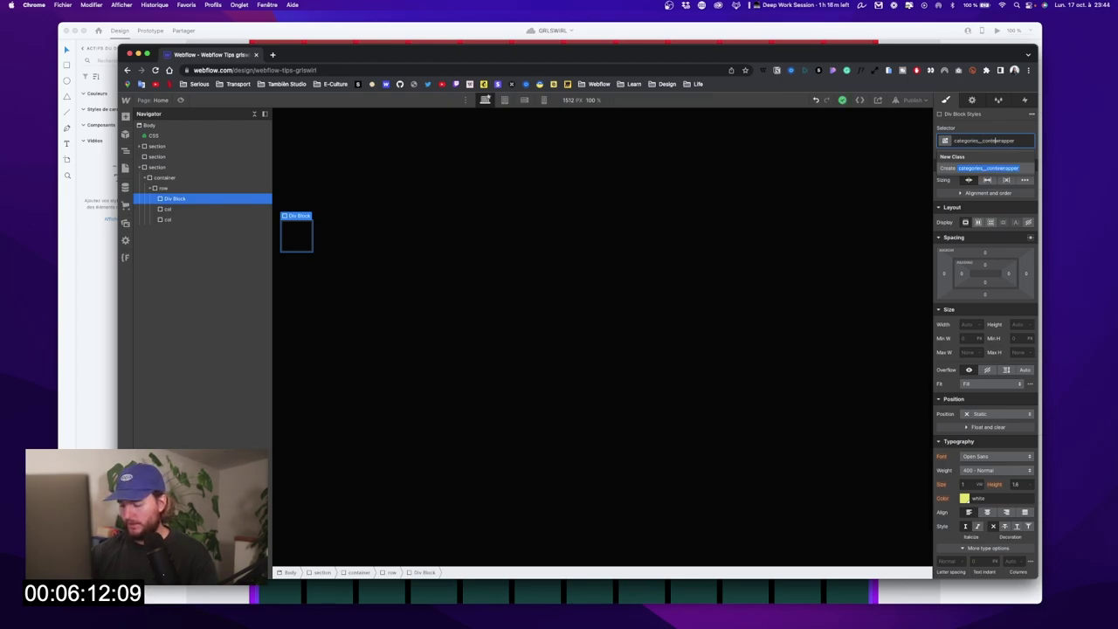
{"action": "type", "text": "ries__content-wrapper"}
{"action": "key", "text": "Return"}
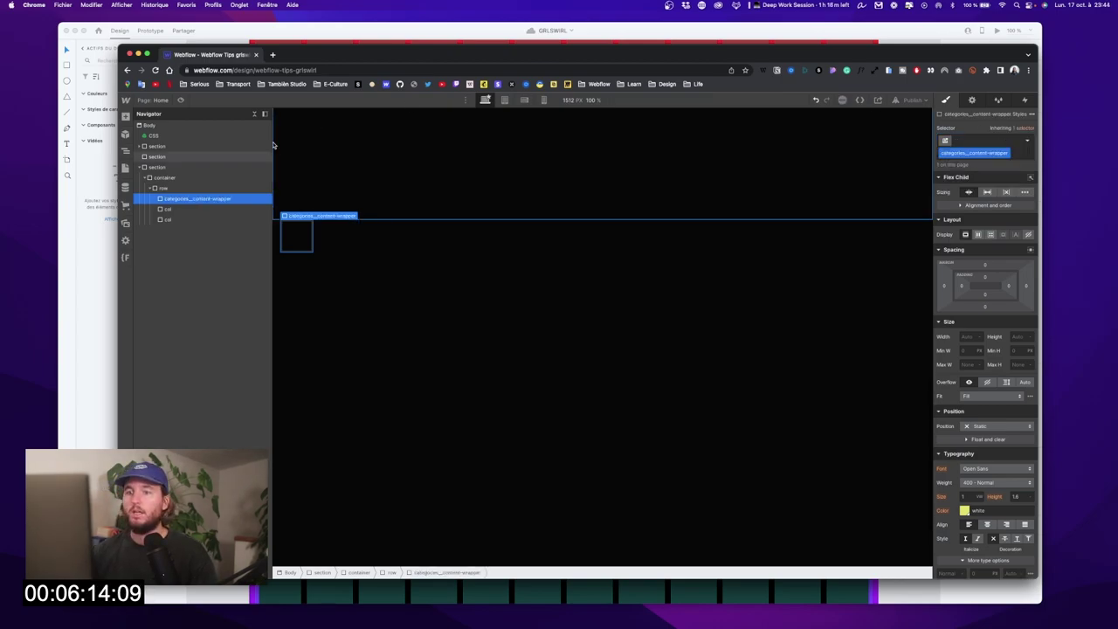
Step: Set categories__content-wrapper to a width of 100% and an Auto height
{"action": "left_click", "coordinate": [967, 336]}
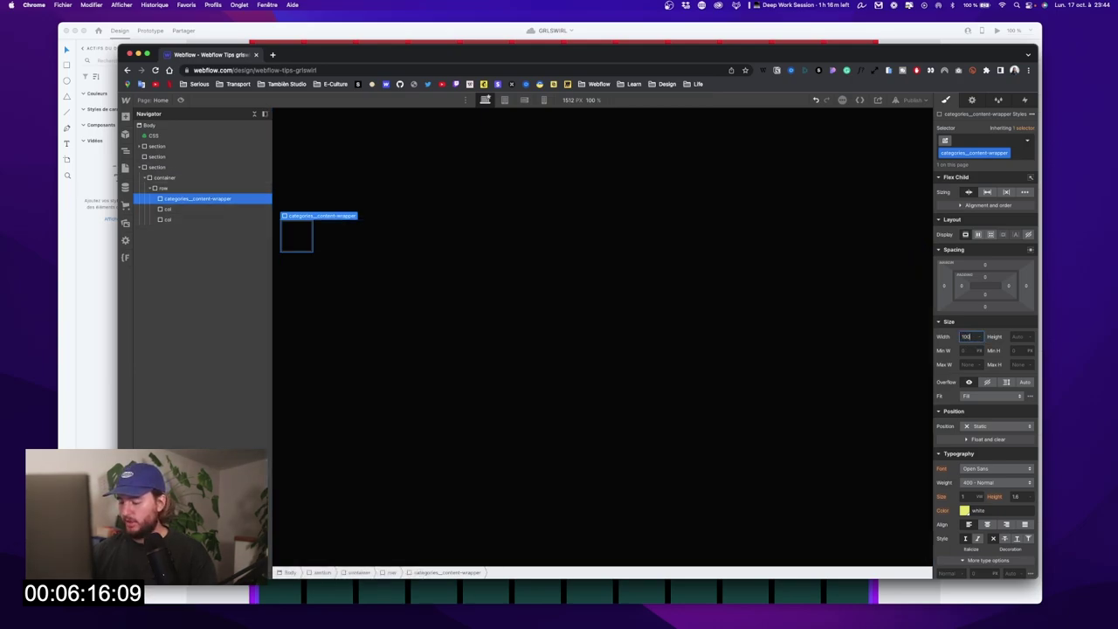
{"action": "type", "text": "100%"}
{"action": "key", "text": "Return"}
{"action": "left_click", "coordinate": [1028, 338]}
{"action": "left_click", "coordinate": [1030, 338]}
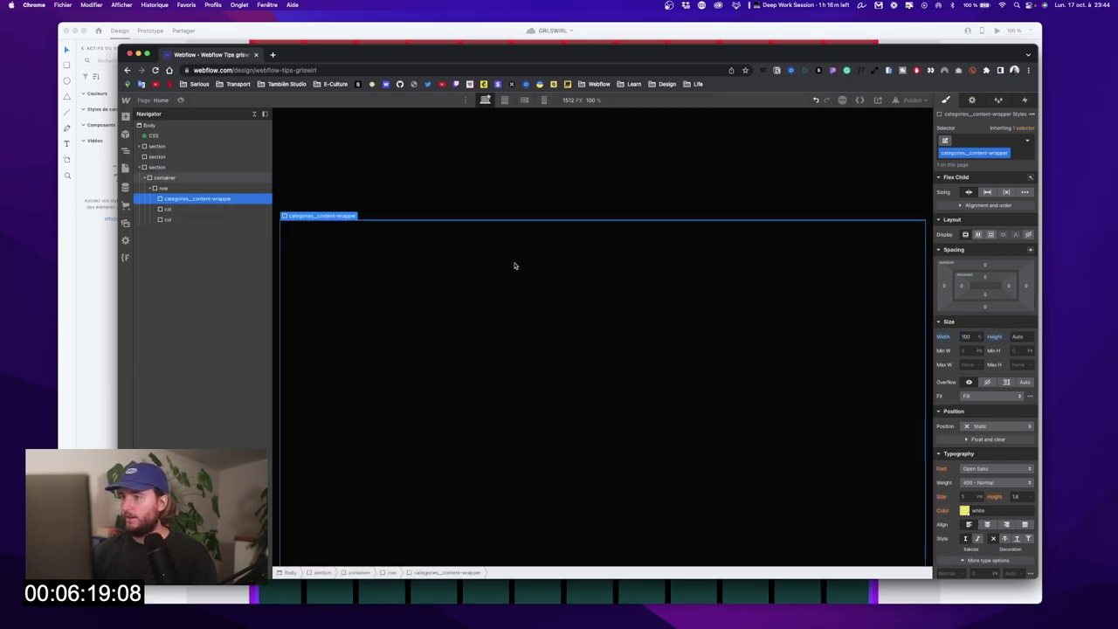
Step: Nest both columns in categories__content-wrapper, the col-lg-7 one first, and give the wrapper a flex layout justified with space between
{"action": "left_click", "coordinate": [170, 210]}
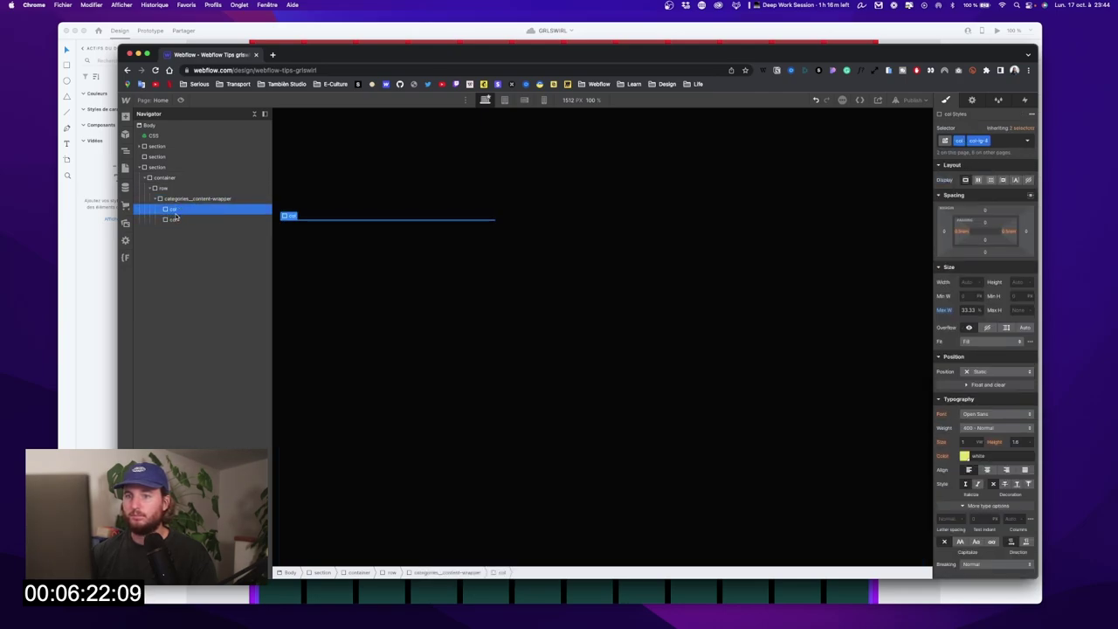
{"action": "left_click", "coordinate": [192, 201]}
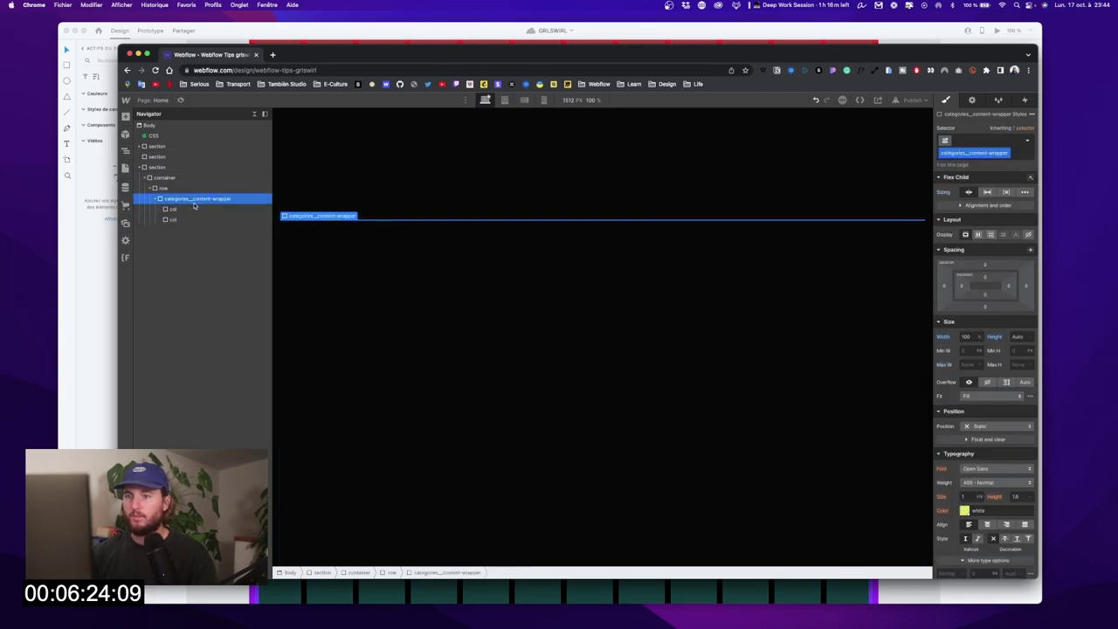
{"action": "left_click", "coordinate": [977, 235]}
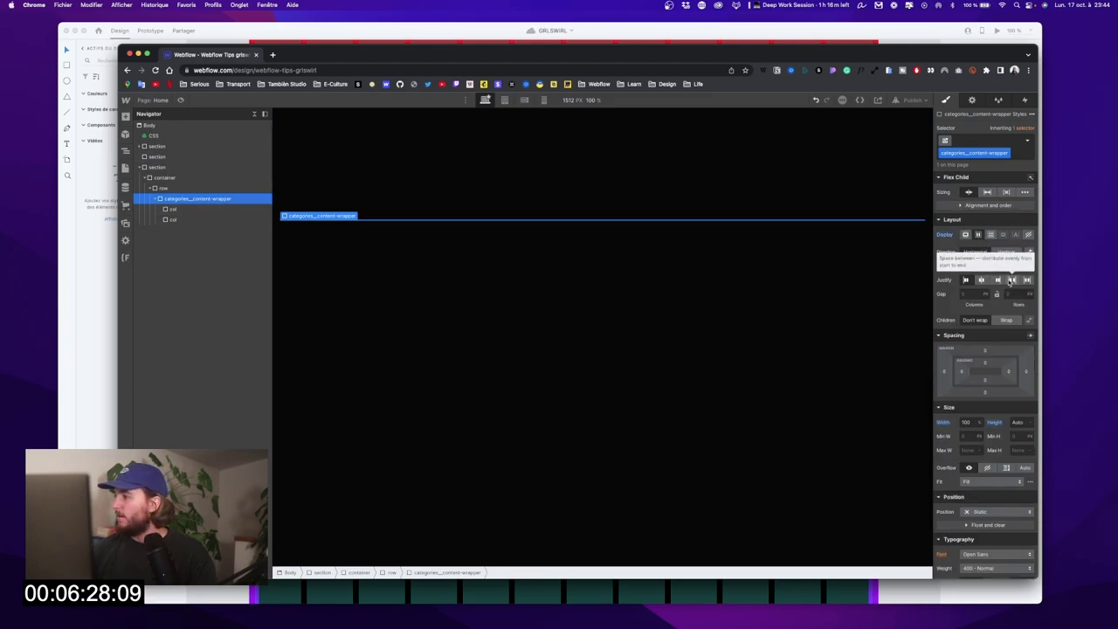
{"action": "left_click", "coordinate": [179, 209]}
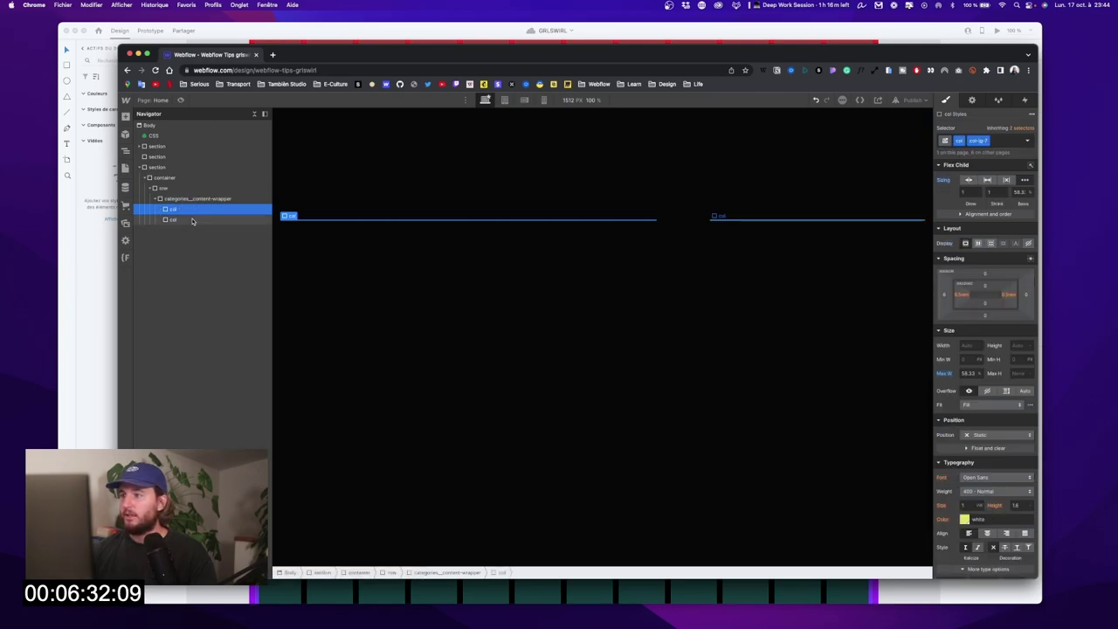
{"action": "left_click", "coordinate": [193, 221]}
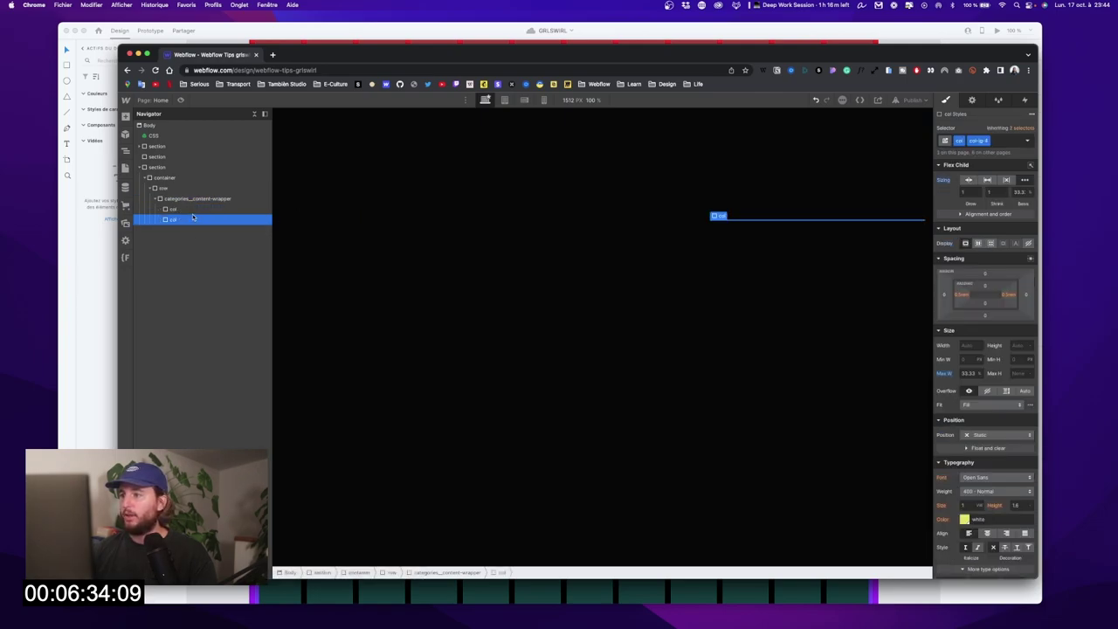
Step: Add an H1 heading inside the col-lg-7 column of the categories wrapper
{"action": "left_click", "coordinate": [182, 210]}
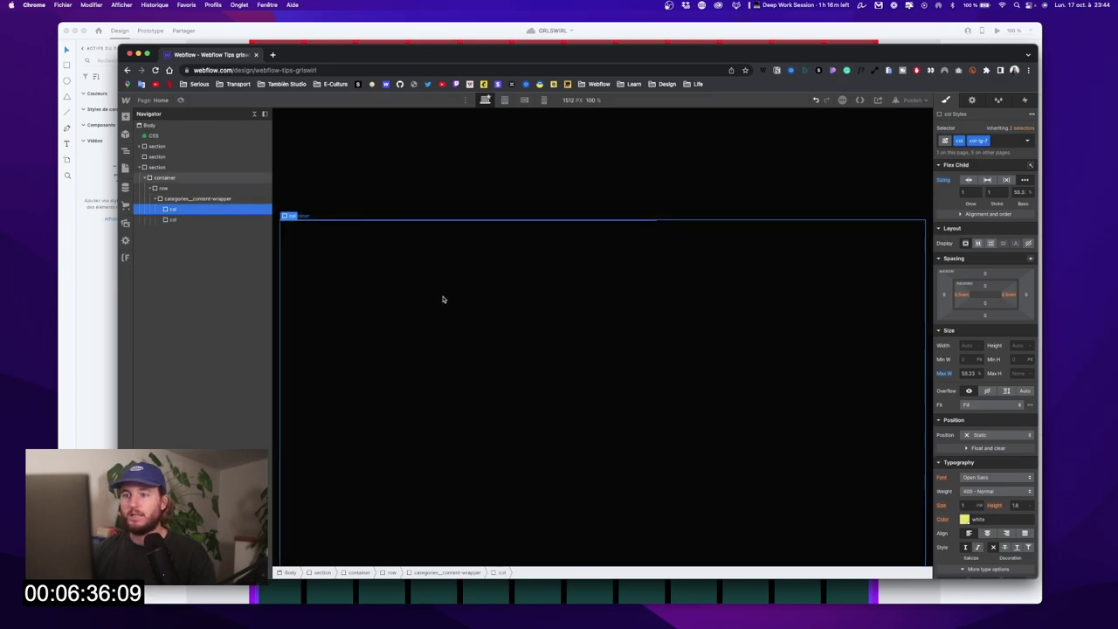
{"action": "left_click", "coordinate": [125, 116]}
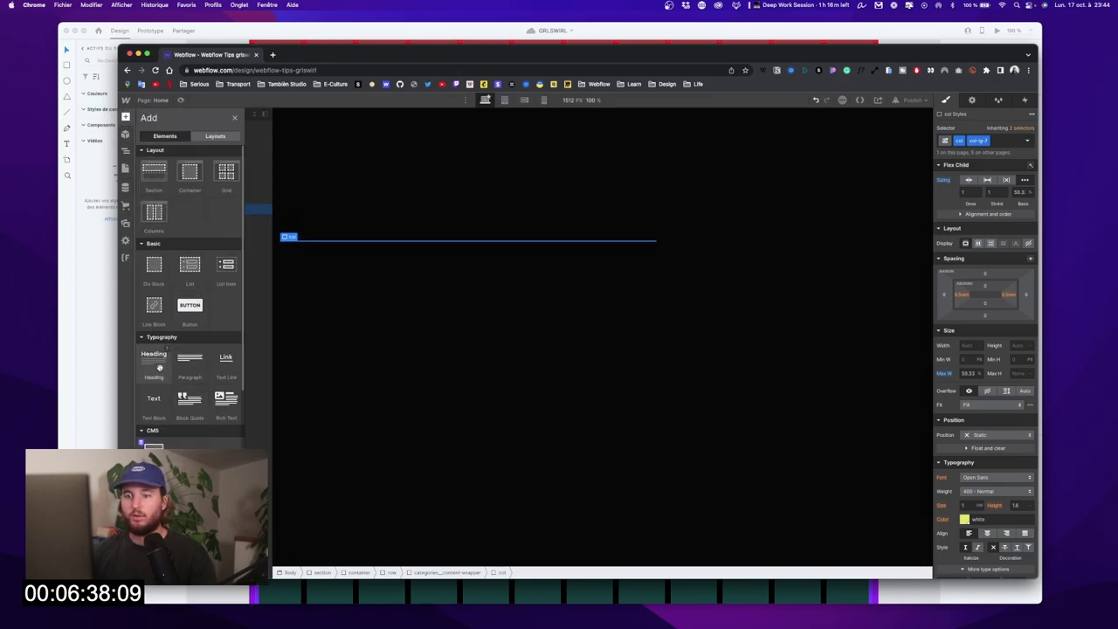
{"action": "left_click_drag", "start_coordinate": [155, 359], "coordinate": [216, 226]}
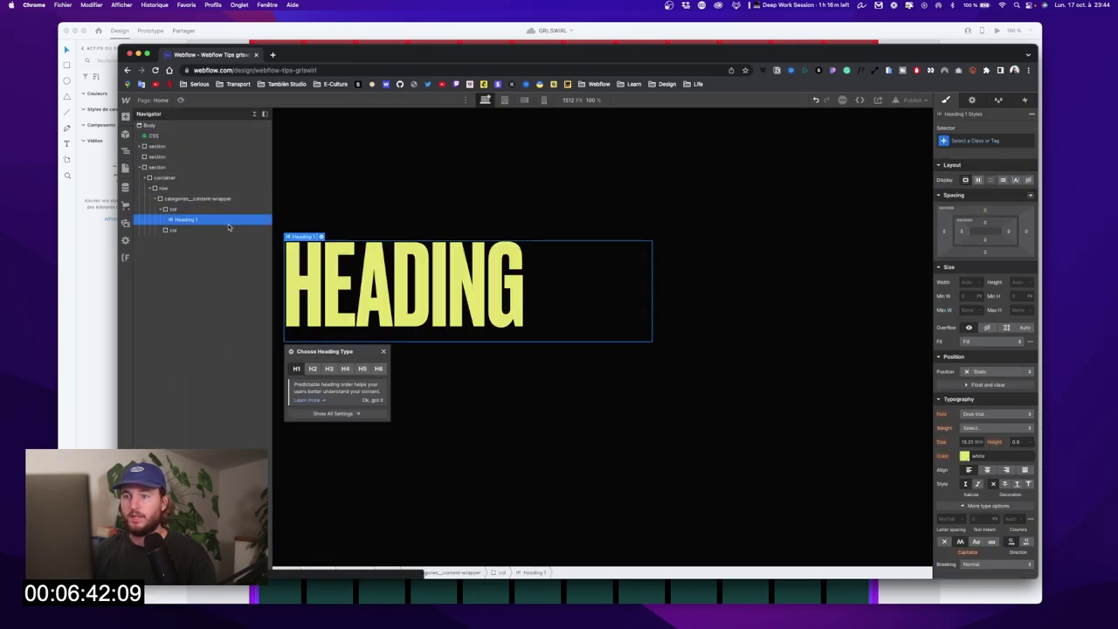
Step: Copy the EVENTS heading text from the Adobe XD design and paste it into the new Webflow H1 heading
{"action": "key", "text": "ctrl+Up"}
{"action": "left_click", "coordinate": [462, 393]}
{"action": "scroll", "coordinate": [463, 393], "scroll_direction": "down", "scroll_amount": 7}
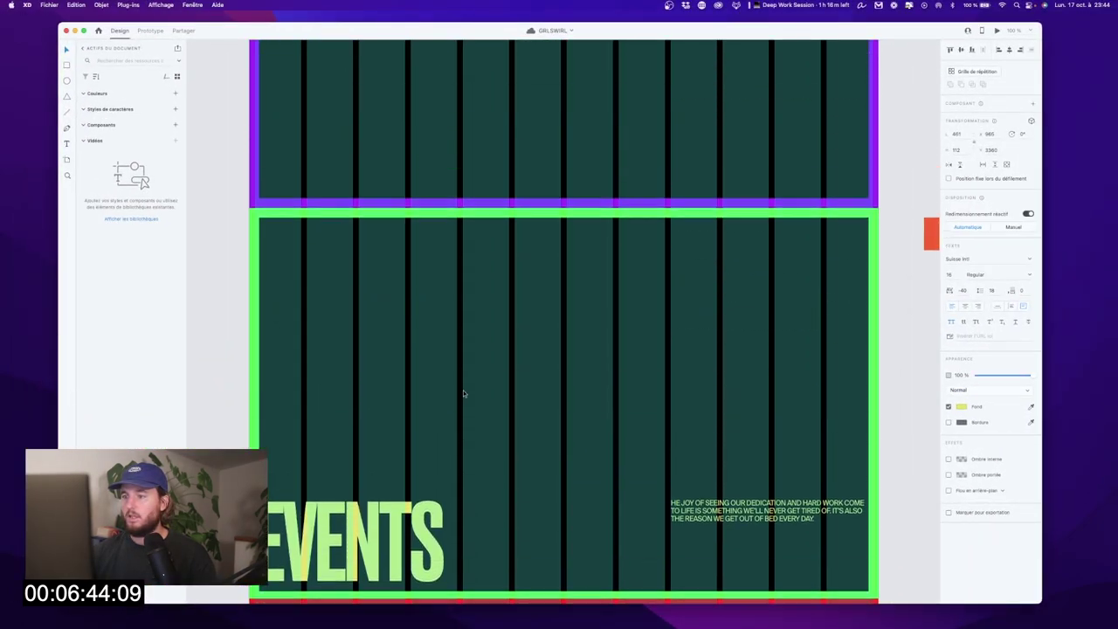
{"action": "scroll", "coordinate": [463, 394], "scroll_direction": "down", "scroll_amount": 2}
{"action": "left_click", "coordinate": [463, 393]}
{"action": "double_click", "coordinate": [394, 409]}
{"action": "key", "text": "super+c"}
{"action": "key", "text": "ctrl+Up"}
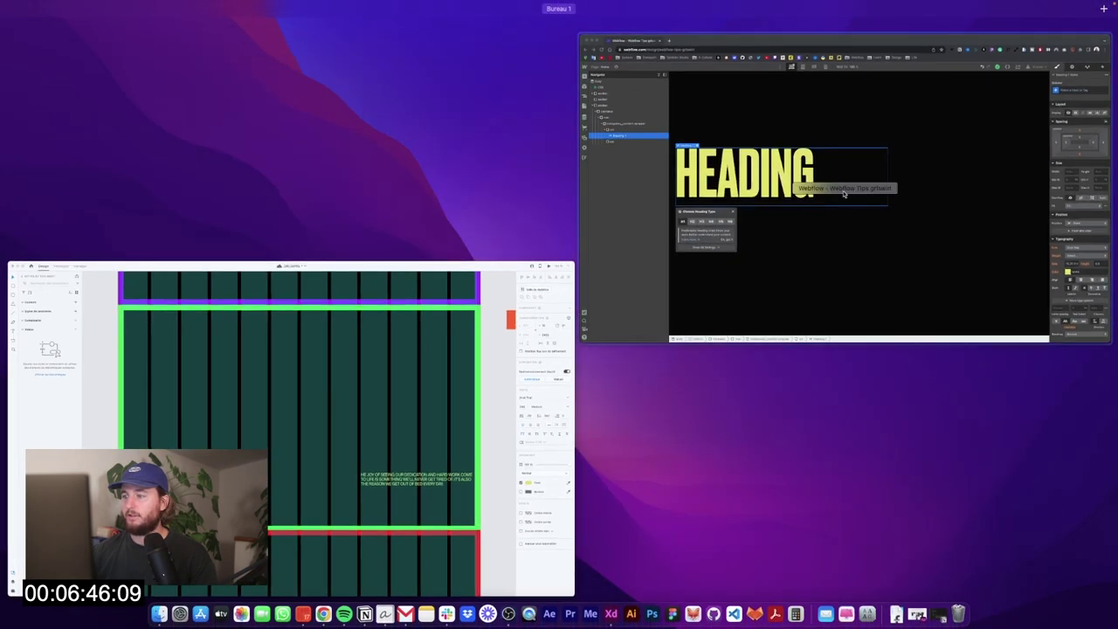
{"action": "left_click", "coordinate": [864, 195]}
{"action": "double_click", "coordinate": [444, 255]}
{"action": "key", "text": "super+v"}
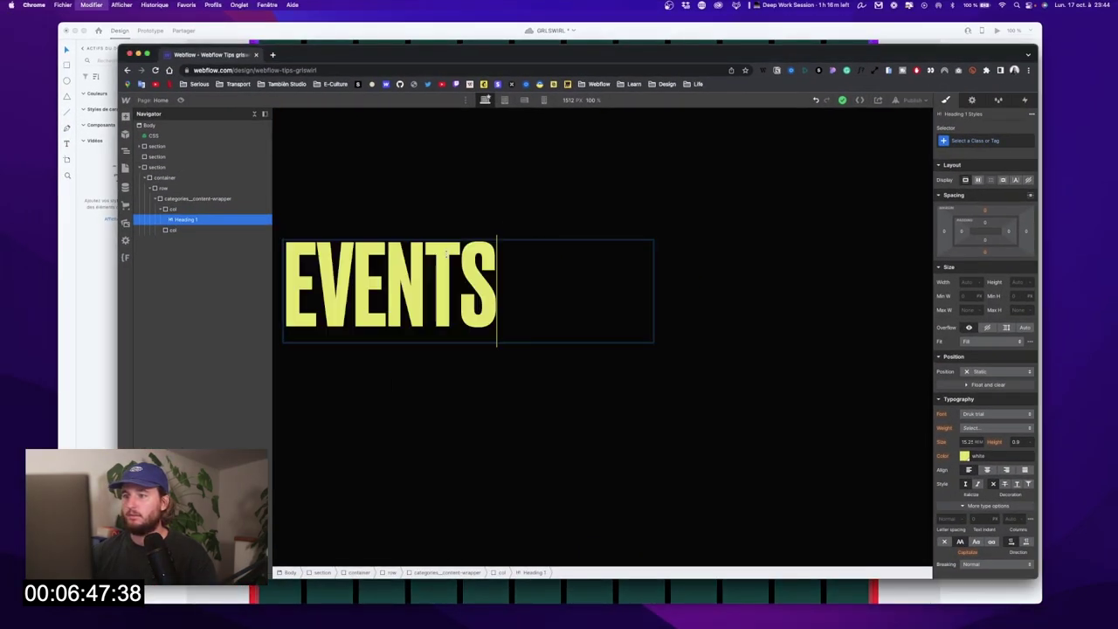
{"action": "left_click", "coordinate": [490, 213]}
Step: Add a paragraph to the second column and fill it with the "HE JOY OF SEEING OUR DEDICATION" text from the XD design
{"action": "left_click", "coordinate": [206, 231]}
{"action": "key", "text": "ctrl+Up"}
{"action": "left_click", "coordinate": [471, 399]}
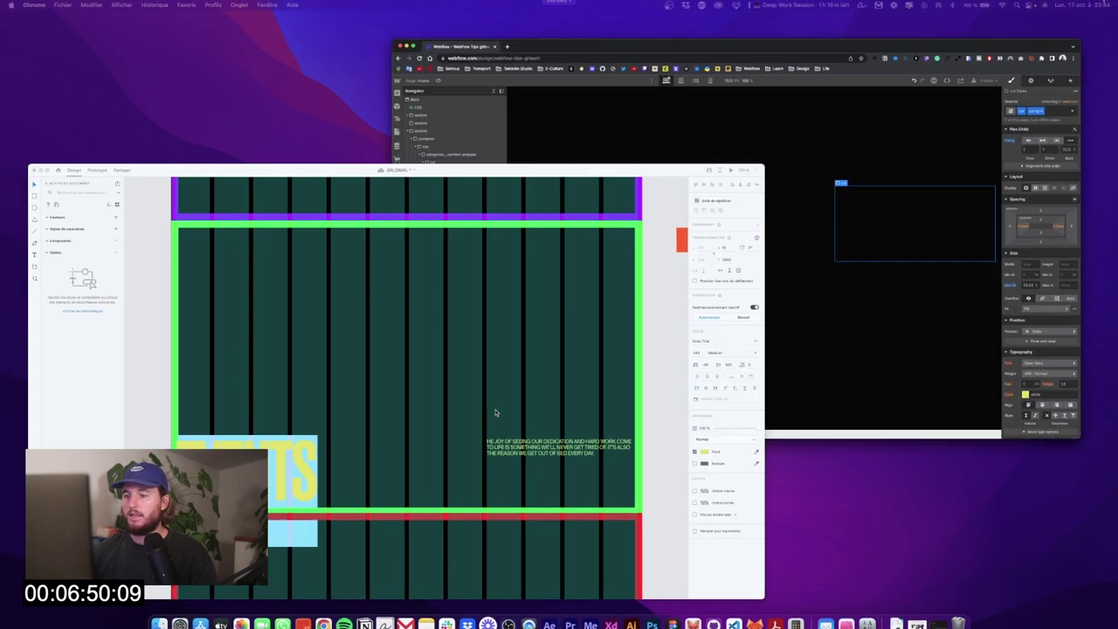
{"action": "triple_click", "coordinate": [721, 408]}
{"action": "key", "text": "super+c"}
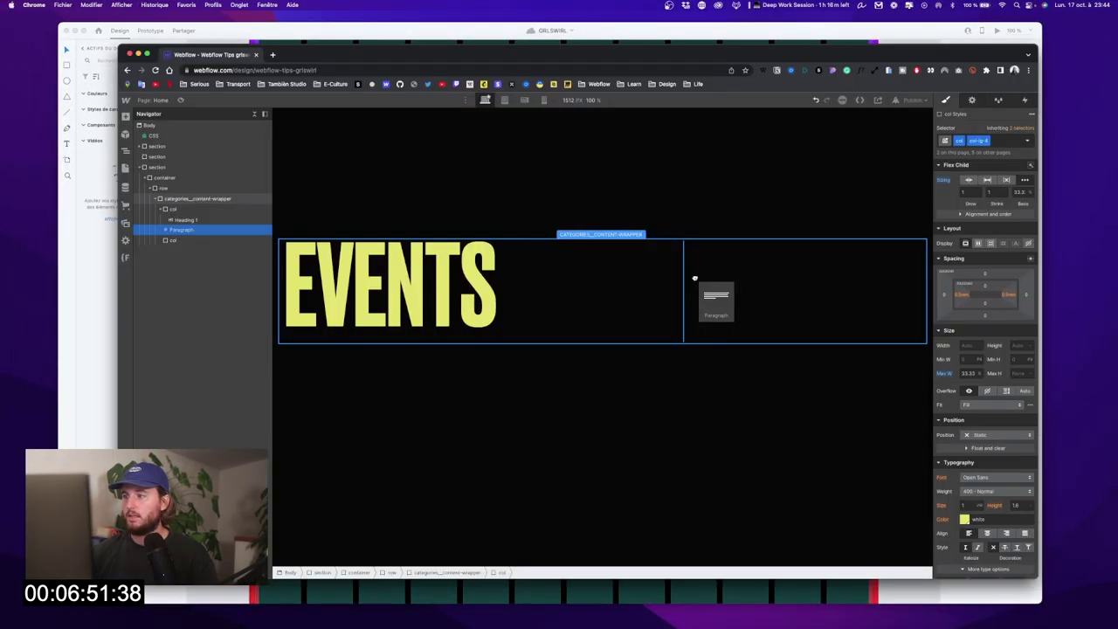
{"action": "left_click_drag", "start_coordinate": [696, 277], "coordinate": [756, 275]}
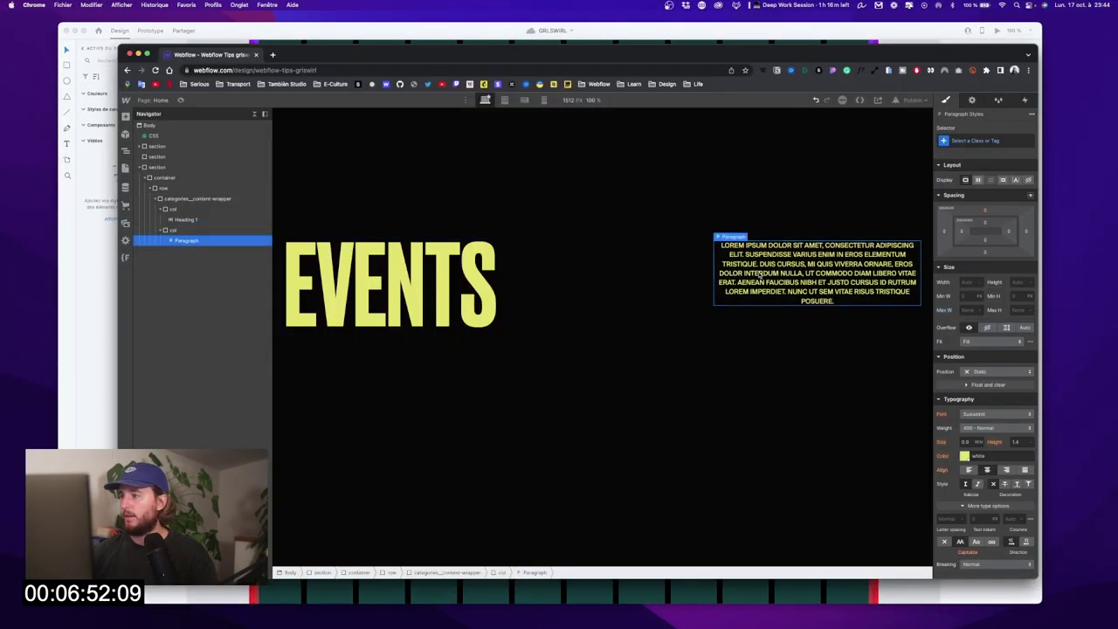
{"action": "double_click", "coordinate": [797, 270]}
{"action": "key", "text": "super+v"}
{"action": "left_click", "coordinate": [820, 212]}
Step: Give the paragraph the class p__left and align its text to the left
{"action": "left_click", "coordinate": [831, 248]}
{"action": "left_click", "coordinate": [974, 141]}
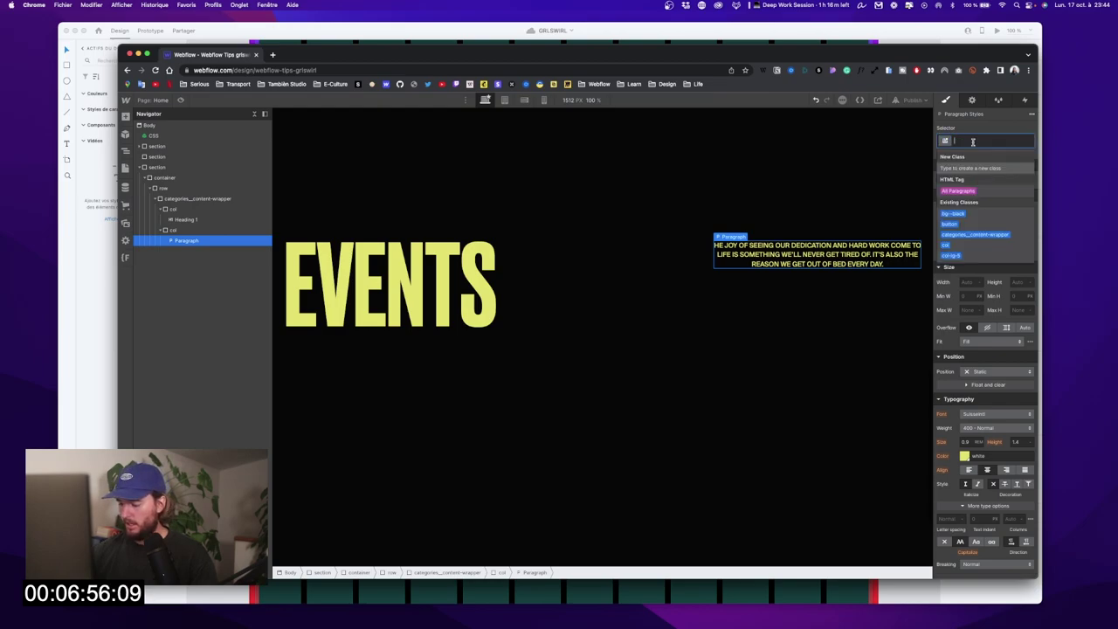
{"action": "type", "text": "p_in"}
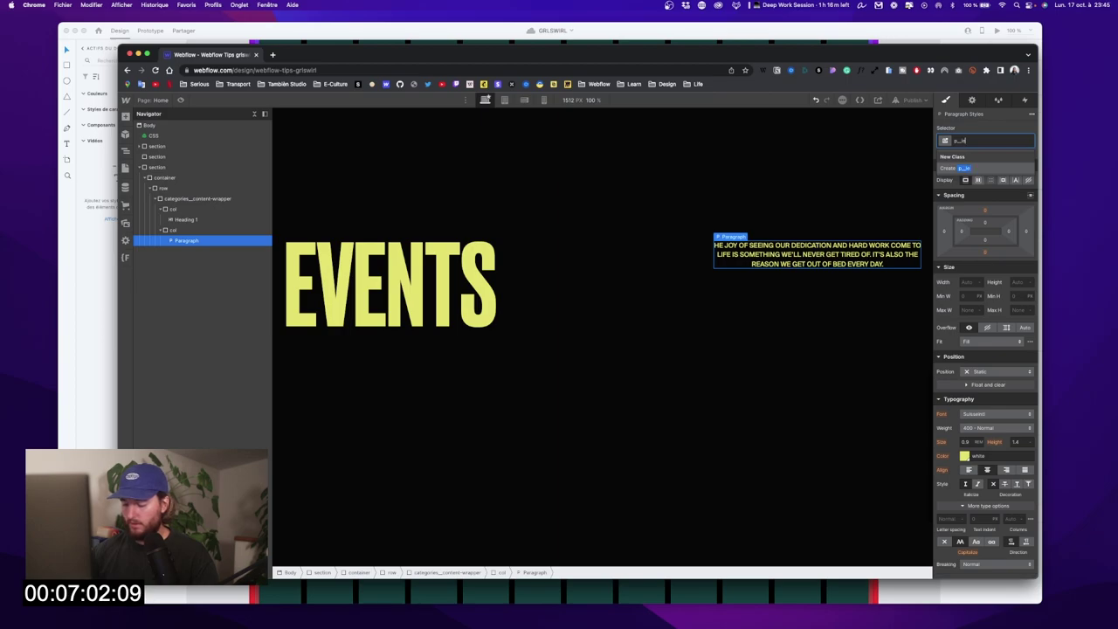
{"action": "key", "text": "Return"}
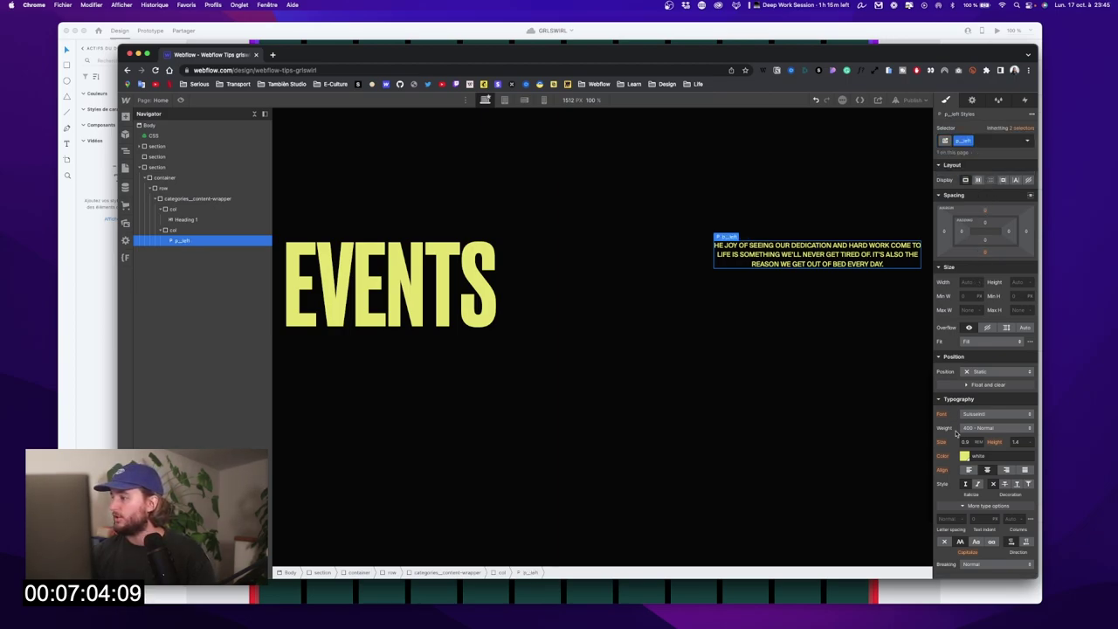
{"action": "scroll", "coordinate": [957, 425], "scroll_direction": "down", "scroll_amount": 2}
{"action": "left_click", "coordinate": [814, 215]}
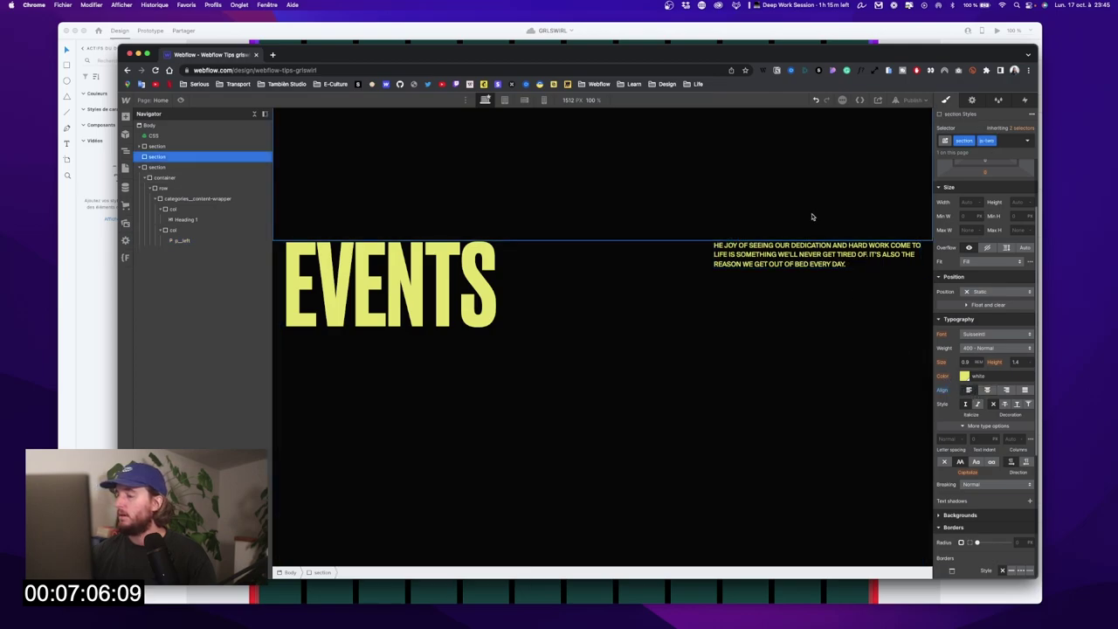
Step: Align the content of the third section to the end, at the section's lower edge
{"action": "scroll", "coordinate": [711, 357], "scroll_direction": "down", "scroll_amount": 1}
{"action": "left_click", "coordinate": [701, 277]}
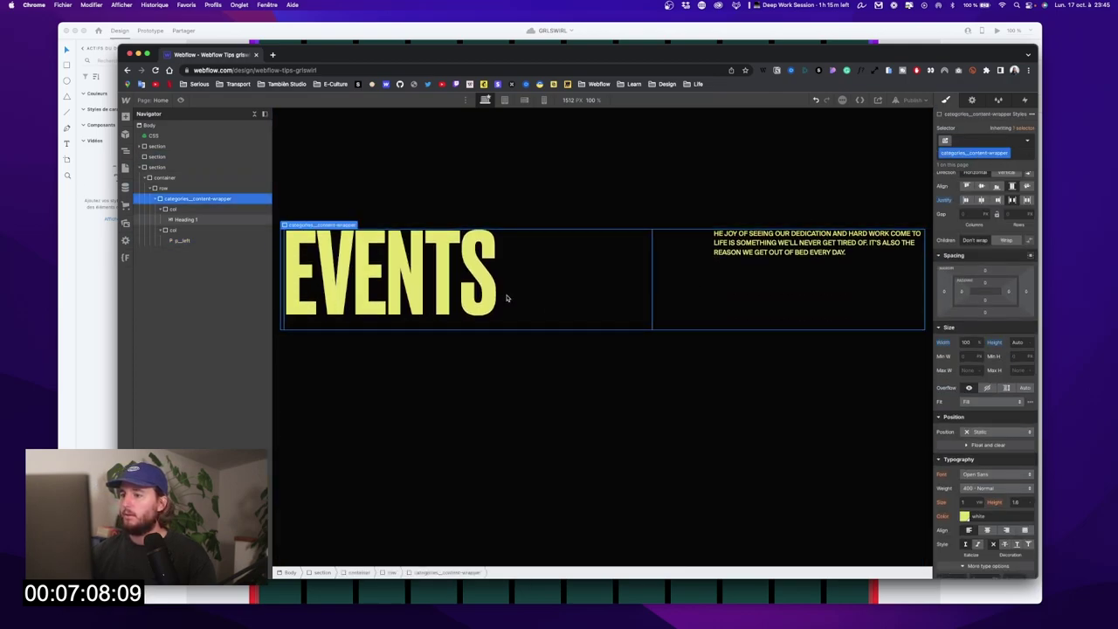
{"action": "left_click", "coordinate": [613, 424]}
{"action": "scroll", "coordinate": [570, 388], "scroll_direction": "down", "scroll_amount": 1}
{"action": "left_click", "coordinate": [166, 167]}
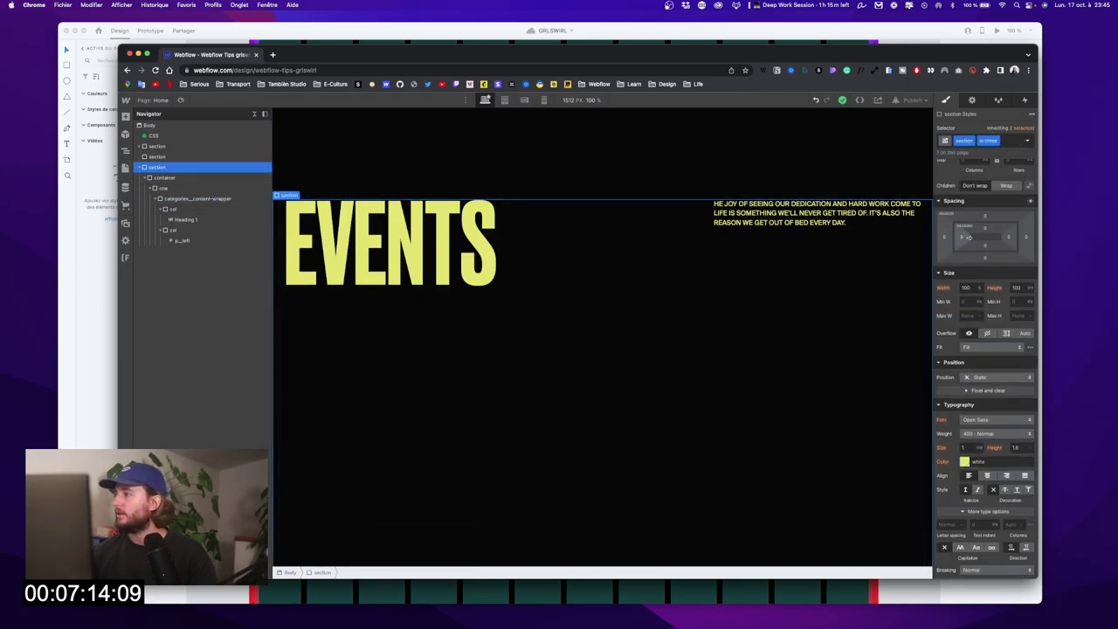
{"action": "scroll", "coordinate": [969, 238], "scroll_direction": "up", "scroll_amount": 2}
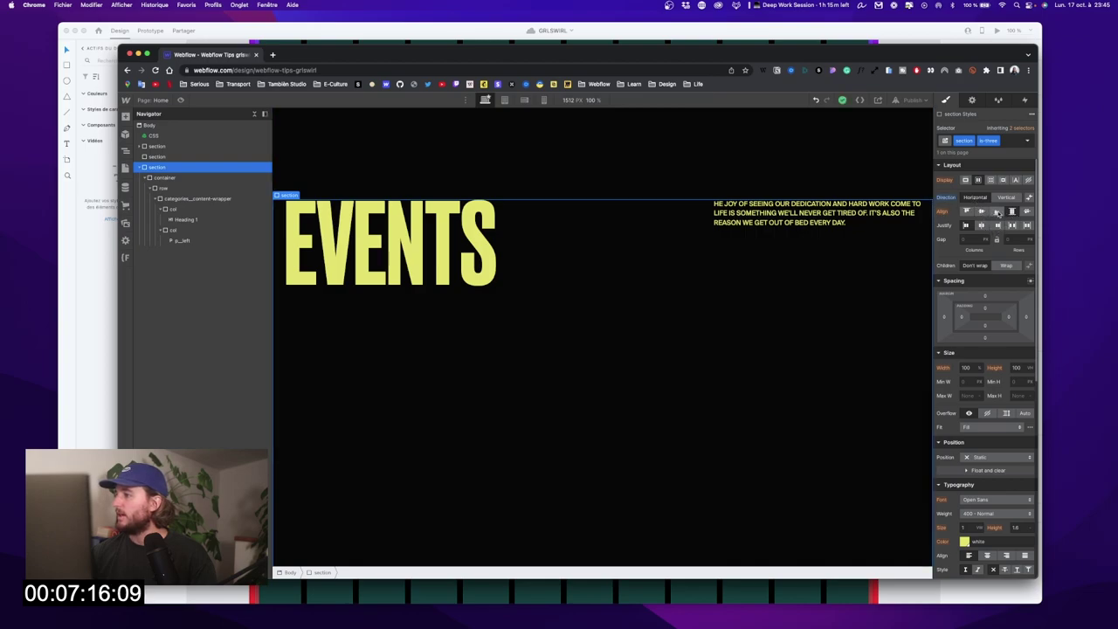
{"action": "left_click", "coordinate": [996, 213]}
Step: Collapse the third section and duplicate it twice below itself
{"action": "scroll", "coordinate": [704, 315], "scroll_direction": "down", "scroll_amount": 2}
{"action": "key", "text": "Left"}
{"action": "key", "text": "super+c"}
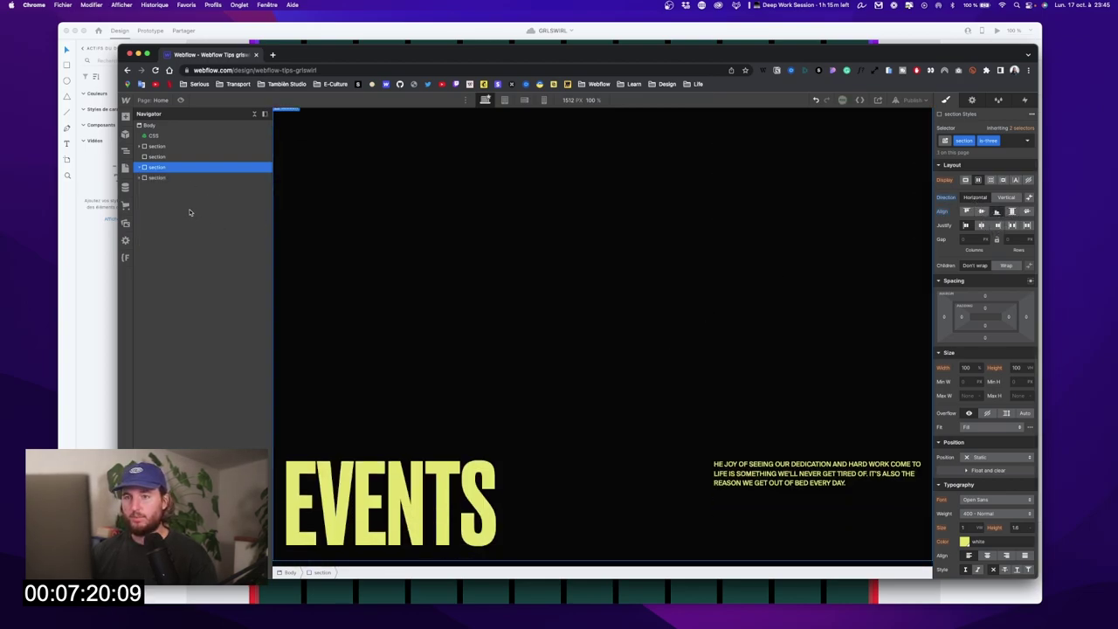
{"action": "scroll", "coordinate": [541, 240], "scroll_direction": "down", "scroll_amount": 5}
{"action": "scroll", "coordinate": [541, 240], "scroll_direction": "up", "scroll_amount": 5}
{"action": "scroll", "coordinate": [541, 240], "scroll_direction": "down", "scroll_amount": 3}
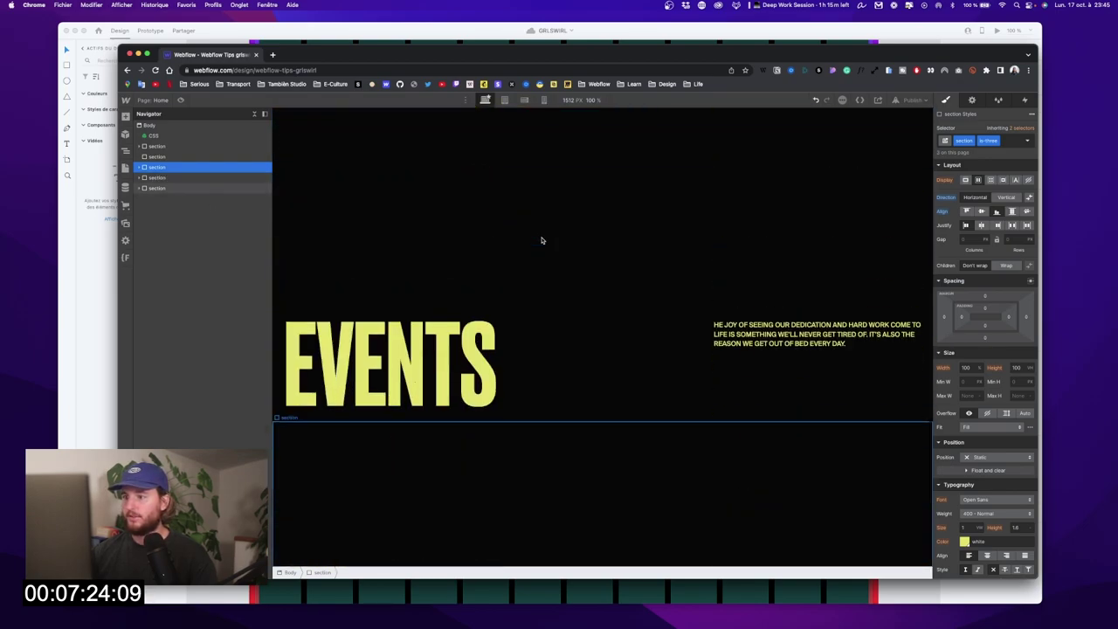
Step: Switch to Adobe XD and copy the PHILANTROPY heading text from the section below EVENTS
{"action": "scroll", "coordinate": [541, 241], "scroll_direction": "down", "scroll_amount": 2}
{"action": "key", "text": "ctrl+Up"}
{"action": "left_click", "coordinate": [375, 412]}
{"action": "scroll", "coordinate": [448, 407], "scroll_direction": "down", "scroll_amount": 5}
{"action": "left_click", "coordinate": [448, 407]}
{"action": "scroll", "coordinate": [453, 482], "scroll_direction": "down", "scroll_amount": 1}
{"action": "double_click", "coordinate": [459, 524]}
Step: Return to Webflow and replace the EVENTS heading in the fourth section with PHILANTROPY
{"action": "key", "text": "ctrl+Up"}
{"action": "left_click", "coordinate": [540, 299]}
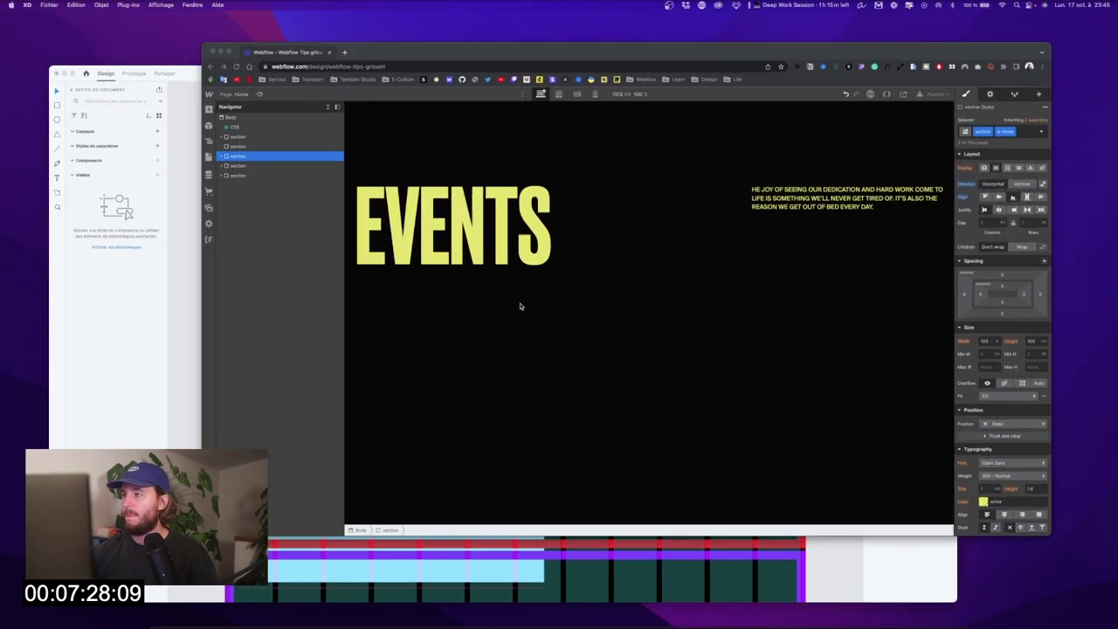
{"action": "scroll", "coordinate": [469, 332], "scroll_direction": "up", "scroll_amount": 3}
{"action": "scroll", "coordinate": [468, 334], "scroll_direction": "down", "scroll_amount": 2}
{"action": "left_click", "coordinate": [417, 316]}
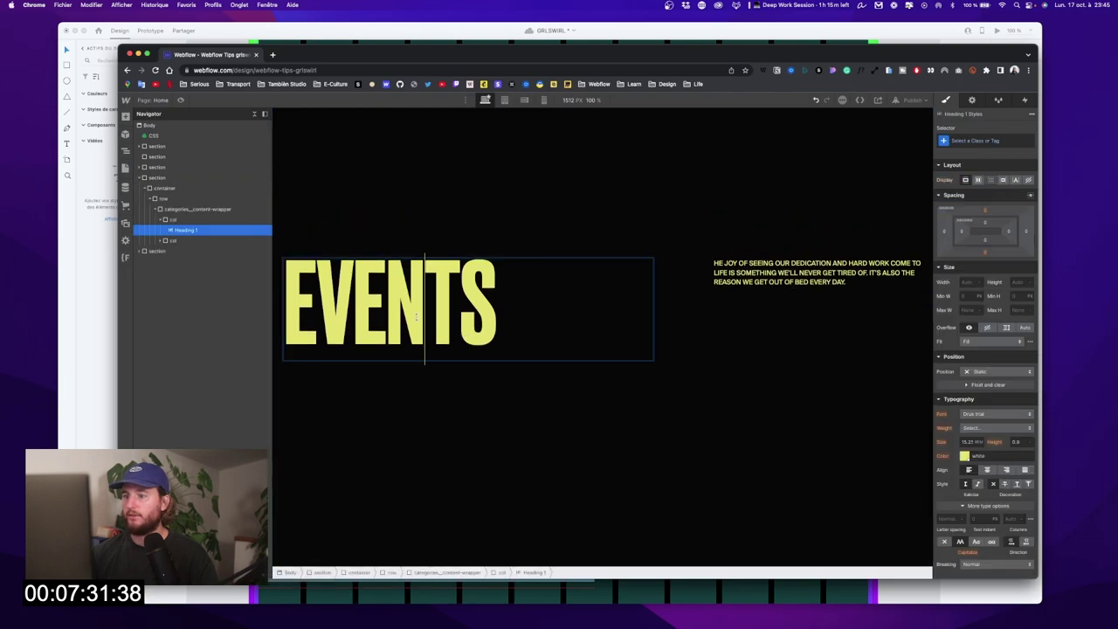
{"action": "double_click", "coordinate": [417, 316]}
{"action": "key", "text": "ctrl+v"}
{"action": "left_click", "coordinate": [599, 214]}
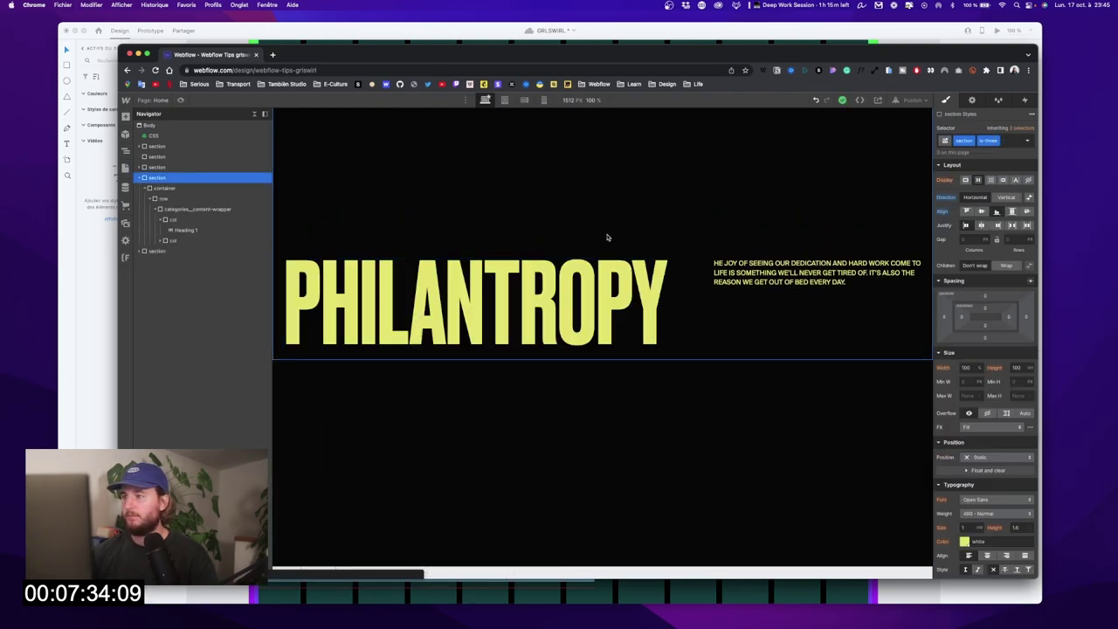
Step: Reduce the font size of the All H1 Headings tag to 14.3 VW, starting from the PHILANTROPY heading
{"action": "left_click", "coordinate": [622, 305]}
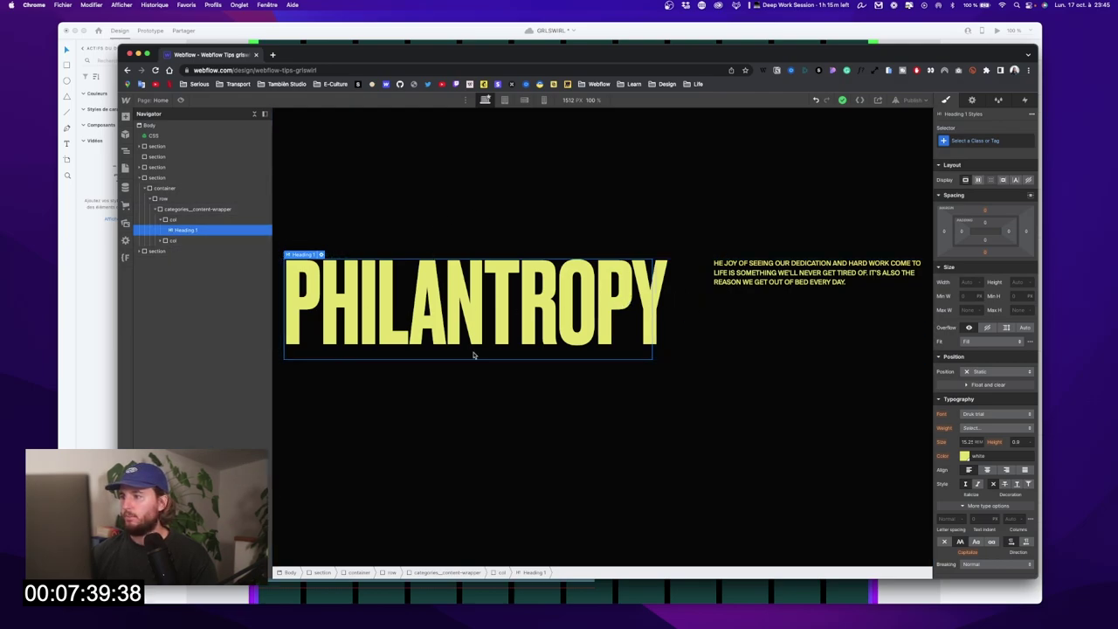
{"action": "left_click", "coordinate": [205, 223]}
{"action": "left_click", "coordinate": [201, 229]}
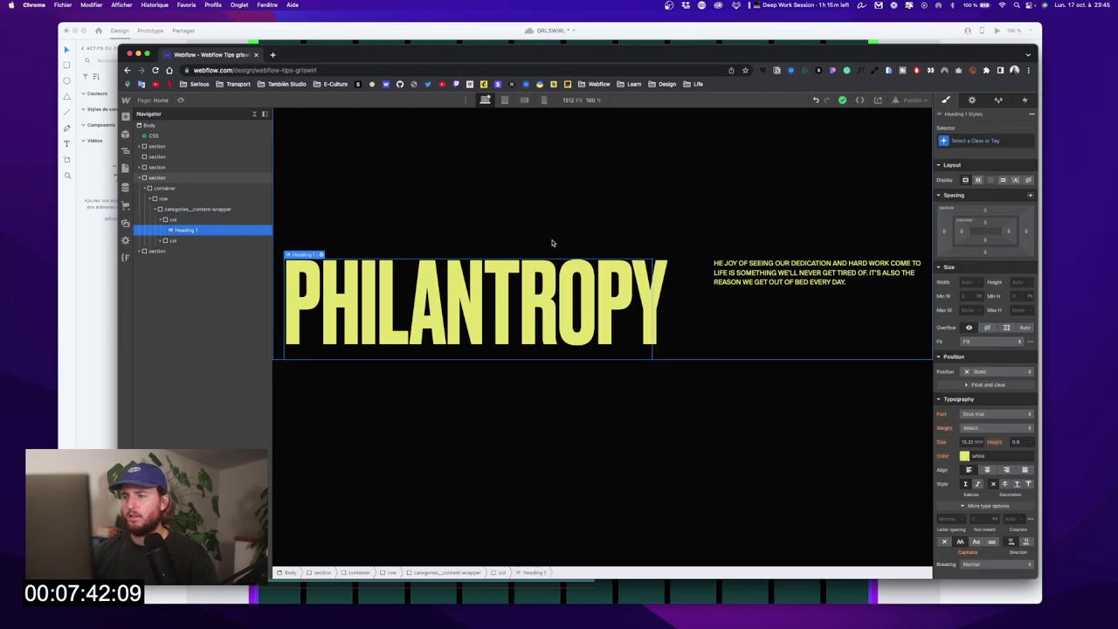
{"action": "left_click", "coordinate": [972, 142]}
{"action": "left_click", "coordinate": [959, 190]}
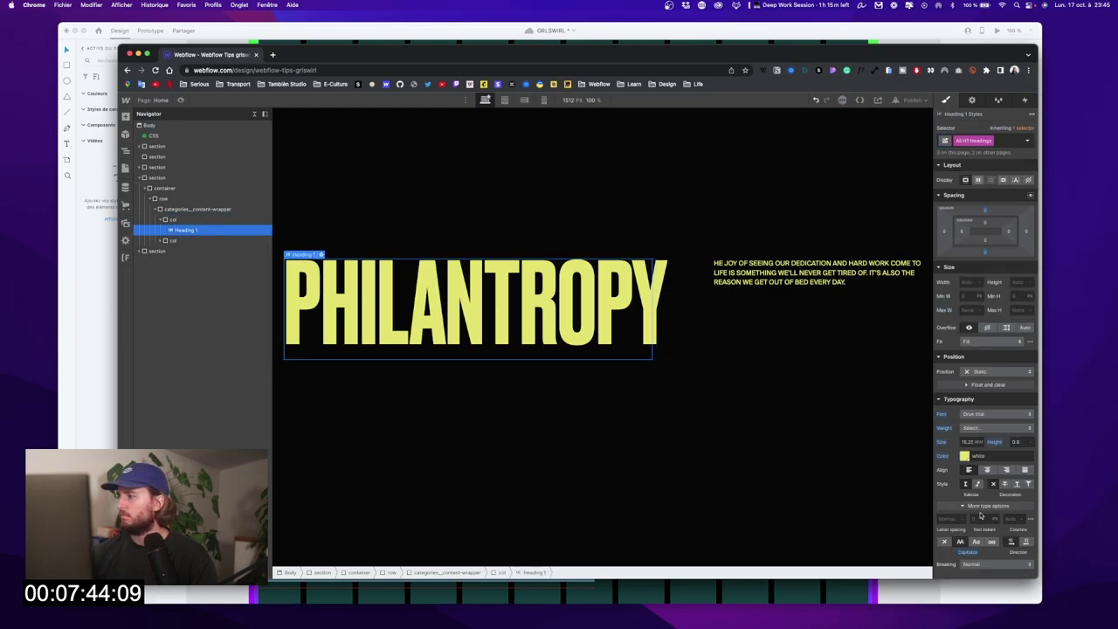
{"action": "key", "text": "alt+Down"}
{"action": "key", "text": "alt+Down"}
{"action": "key", "text": "alt+Down"}
{"action": "key", "text": "alt+Down"}
{"action": "key", "text": "alt+Down"}
{"action": "key", "text": "alt+Down"}
{"action": "key", "text": "alt+Down"}
{"action": "key", "text": "alt+Down"}
{"action": "key", "text": "alt+Down"}
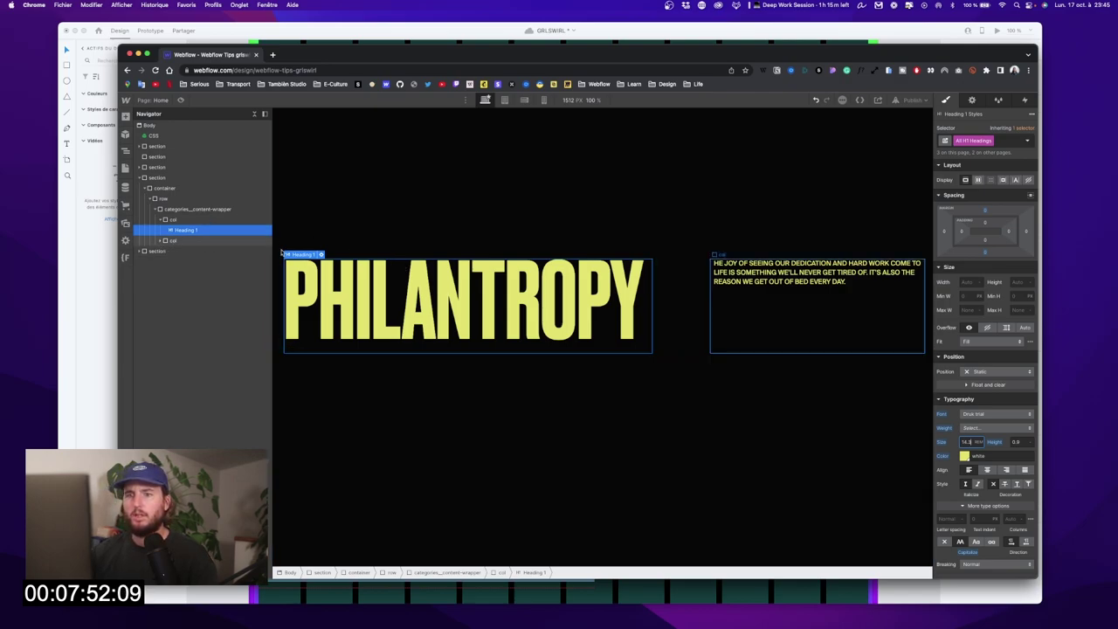
Step: Replace the EVENTS heading in the fifth section with the heading text of the matching section in Adobe XD
{"action": "scroll", "coordinate": [492, 292], "scroll_direction": "down", "scroll_amount": 4}
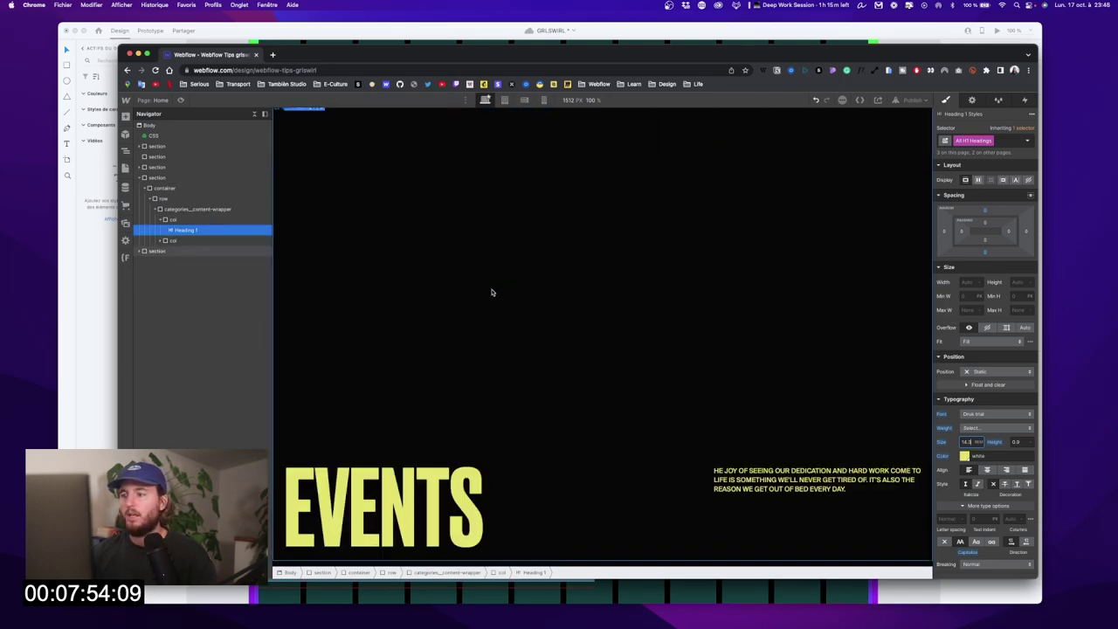
{"action": "left_click", "coordinate": [420, 537]}
{"action": "key", "text": "ctrl+Up"}
{"action": "left_click", "coordinate": [485, 393]}
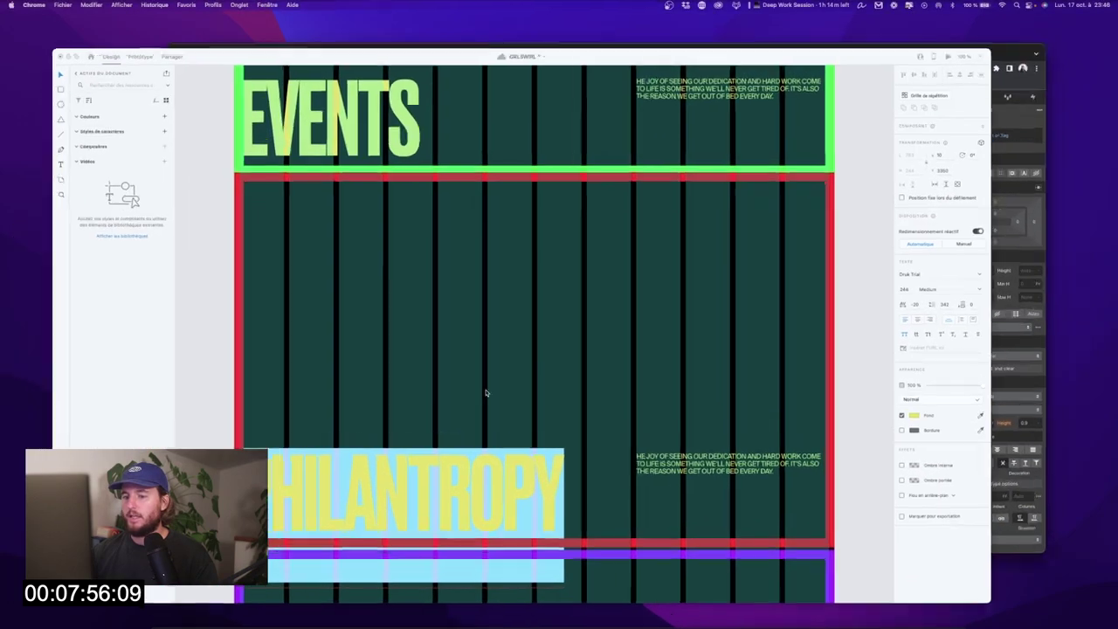
{"action": "scroll", "coordinate": [484, 390], "scroll_direction": "down", "scroll_amount": 3}
{"action": "key", "text": "ctrl+Up"}
{"action": "left_click", "coordinate": [839, 251]}
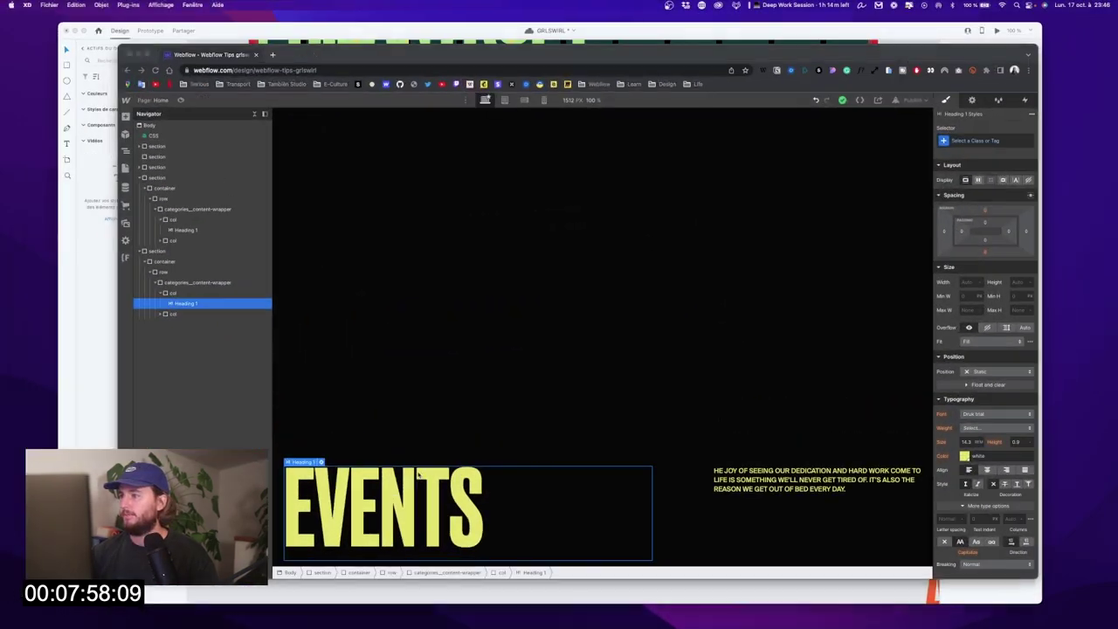
{"action": "scroll", "coordinate": [768, 262], "scroll_direction": "up", "scroll_amount": 10}
{"action": "left_click", "coordinate": [804, 206]}
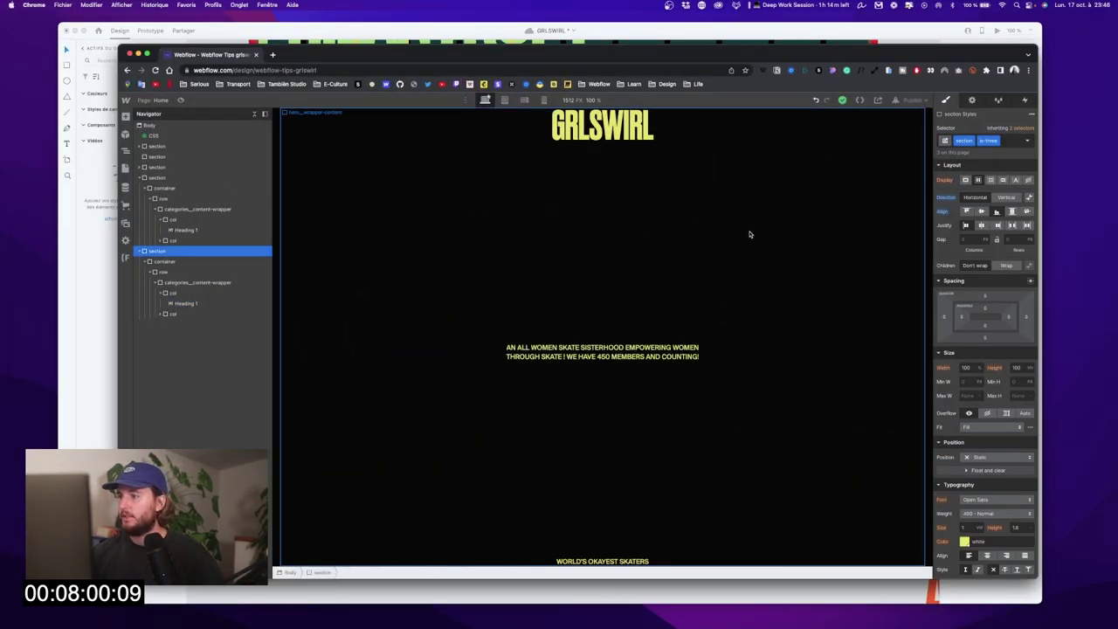
Step: Review the whole page from the GRLSWIRL hero through the category sections
{"action": "scroll", "coordinate": [748, 233], "scroll_direction": "down", "scroll_amount": 10}
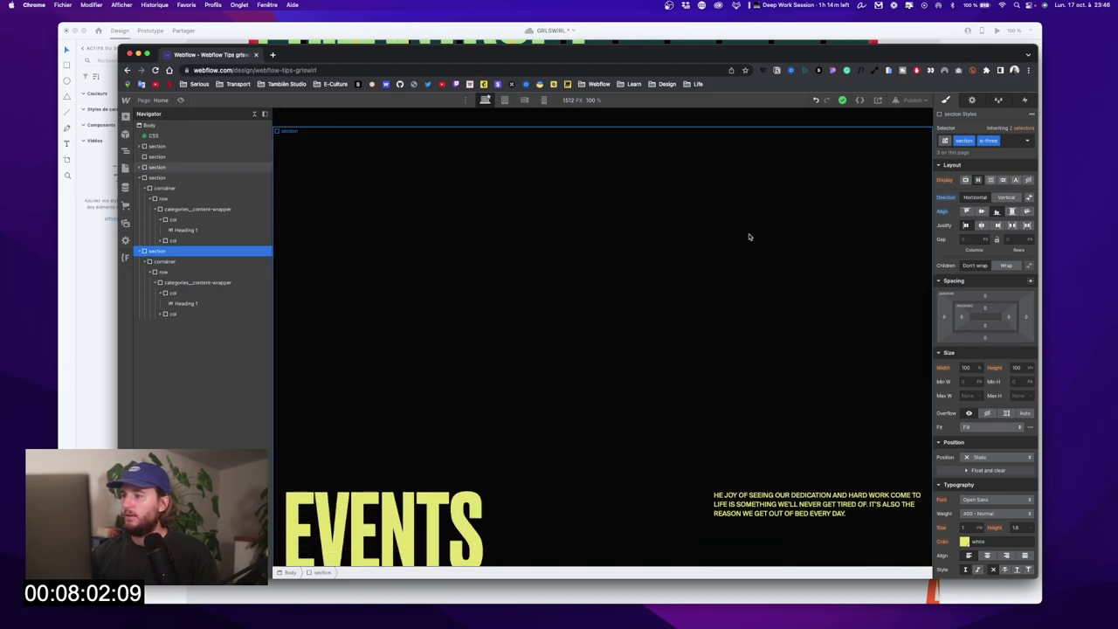
{"action": "scroll", "coordinate": [749, 237], "scroll_direction": "up", "scroll_amount": 10}
{"action": "scroll", "coordinate": [668, 256], "scroll_direction": "down", "scroll_amount": 2}
{"action": "scroll", "coordinate": [667, 256], "scroll_direction": "down", "scroll_amount": 3}
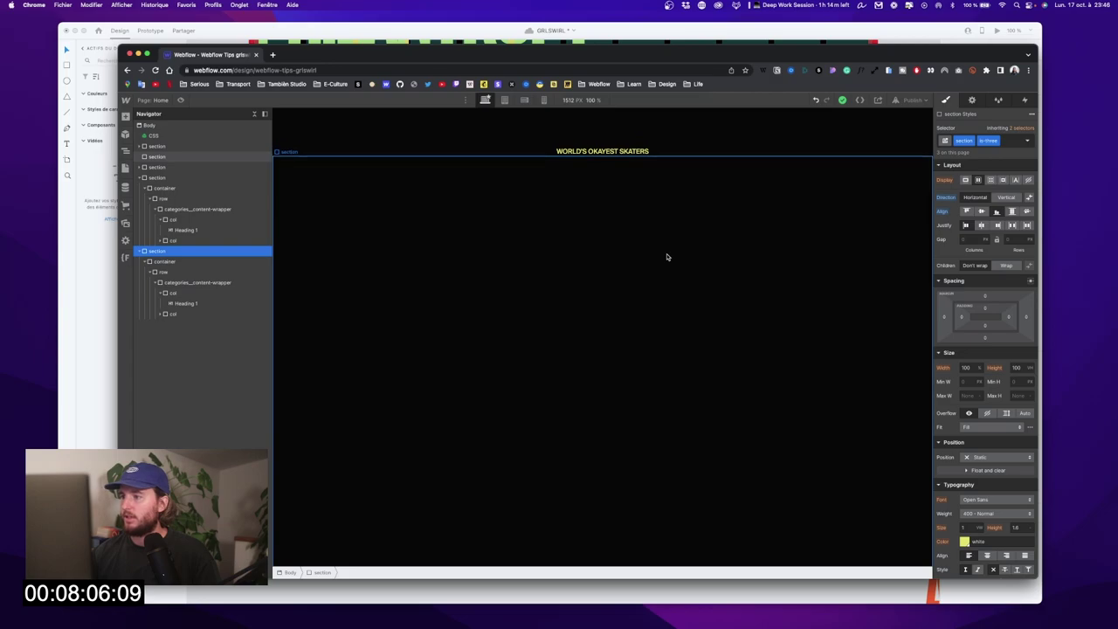
{"action": "scroll", "coordinate": [667, 256], "scroll_direction": "down", "scroll_amount": 5}
{"action": "scroll", "coordinate": [599, 256], "scroll_direction": "down", "scroll_amount": 6}
{"action": "scroll", "coordinate": [522, 273], "scroll_direction": "down", "scroll_amount": 6}
{"action": "scroll", "coordinate": [522, 273], "scroll_direction": "up", "scroll_amount": 5}
{"action": "scroll", "coordinate": [521, 273], "scroll_direction": "up", "scroll_amount": 3}
{"action": "scroll", "coordinate": [516, 266], "scroll_direction": "down", "scroll_amount": 5}
Step: Check the EVENTS section in preview mode with a narrower browser window, and return to the designer in a larger window
{"action": "key", "text": "super+shift+p"}
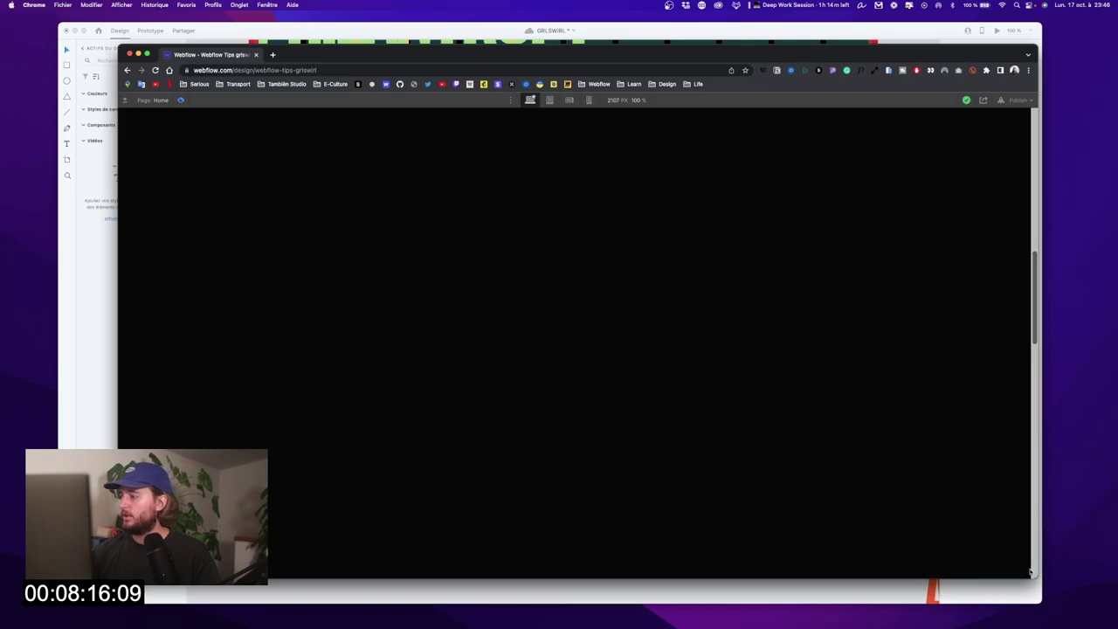
{"action": "left_click_drag", "start_coordinate": [1037, 577], "coordinate": [924, 576]}
{"action": "scroll", "coordinate": [611, 436], "scroll_direction": "up", "scroll_amount": 4}
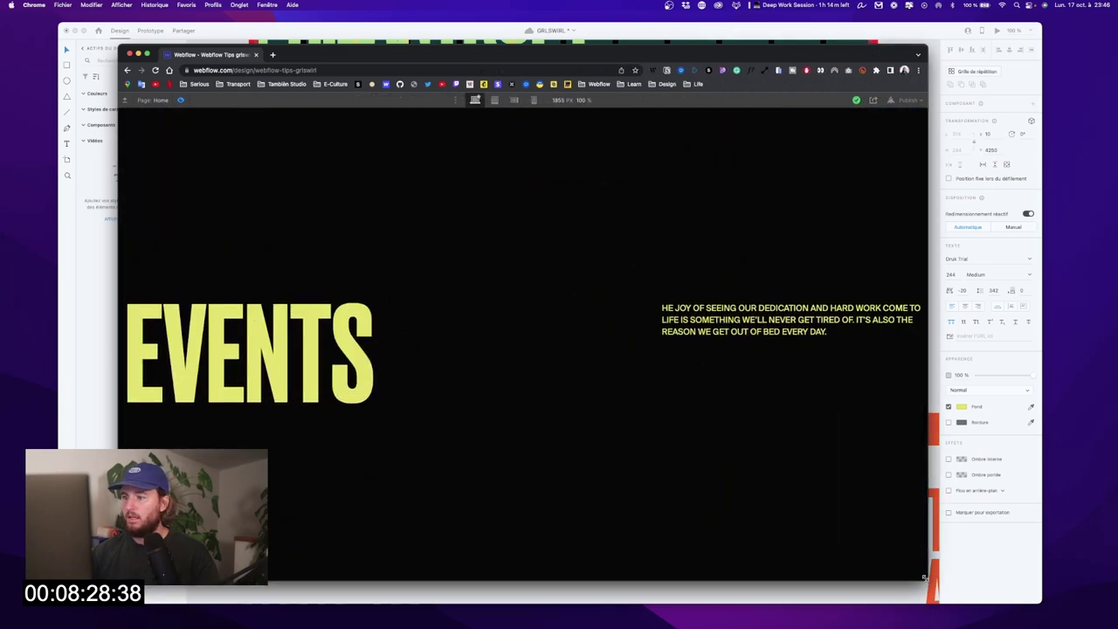
{"action": "left_click", "coordinate": [182, 99]}
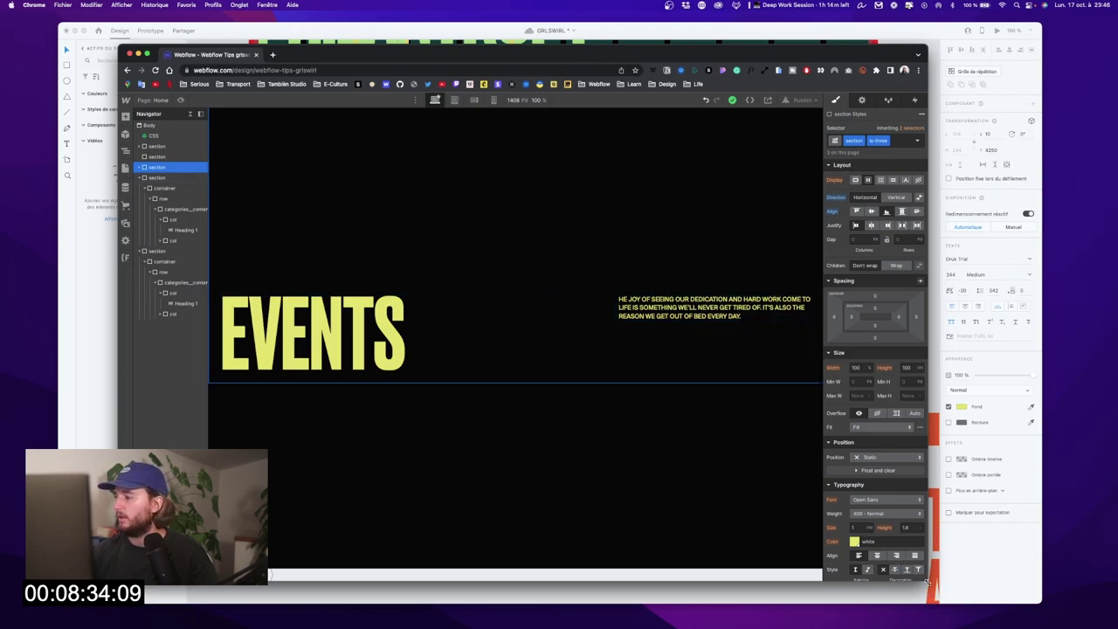
{"action": "left_click_drag", "start_coordinate": [924, 578], "coordinate": [1063, 600]}
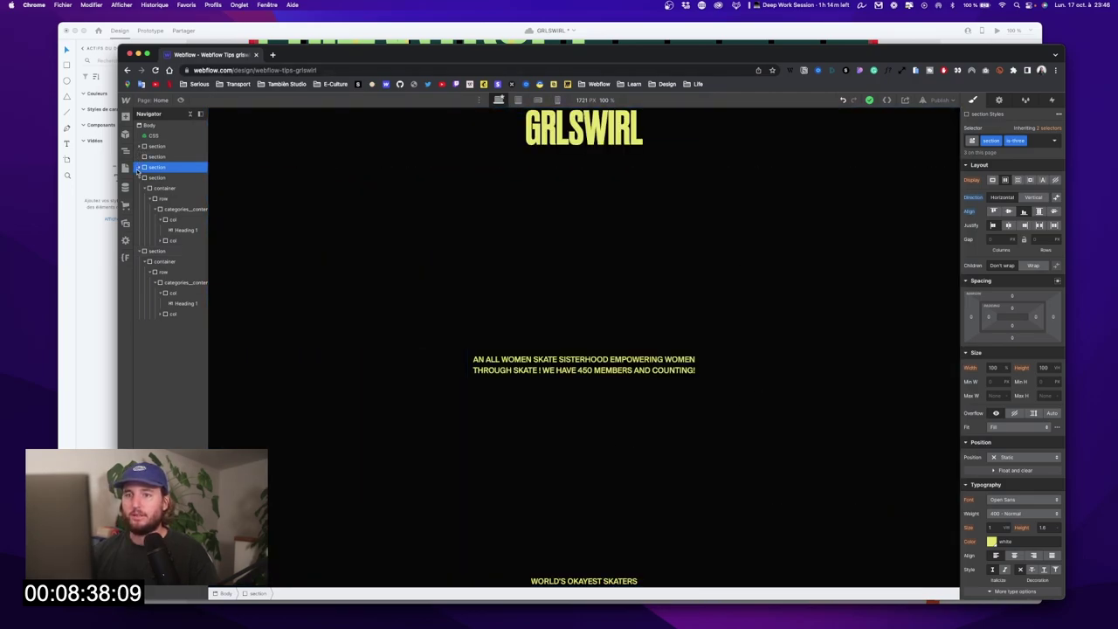
Step: Add a div block at the top of the body, above the first section, and give it the class main
{"action": "key", "text": "a"}
{"action": "left_click_drag", "start_coordinate": [152, 270], "coordinate": [159, 146]}
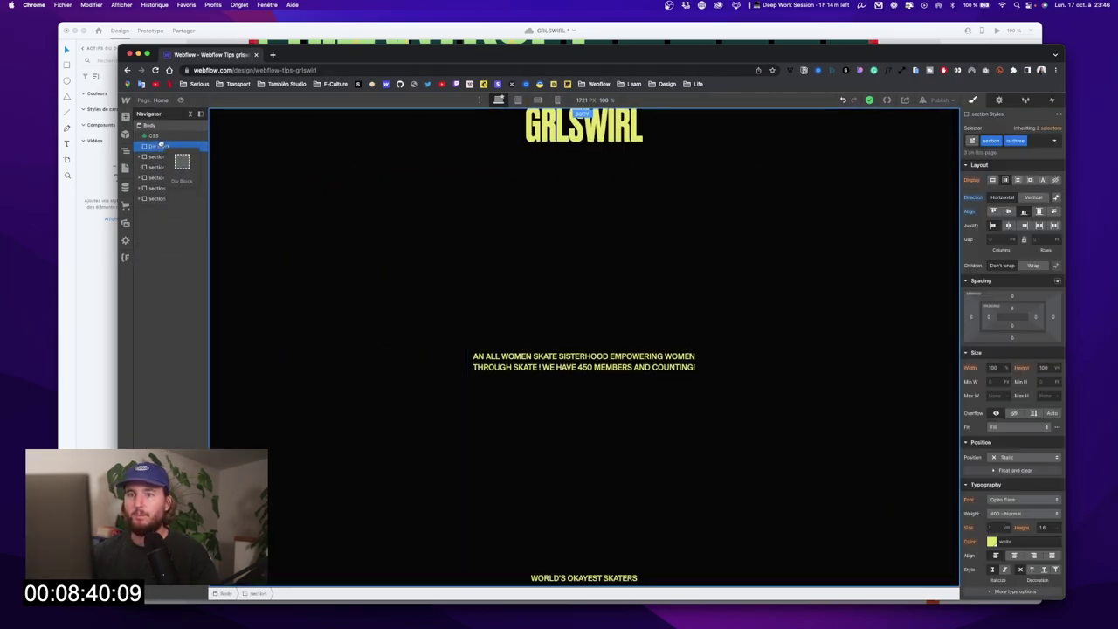
{"action": "left_click", "coordinate": [1006, 139]}
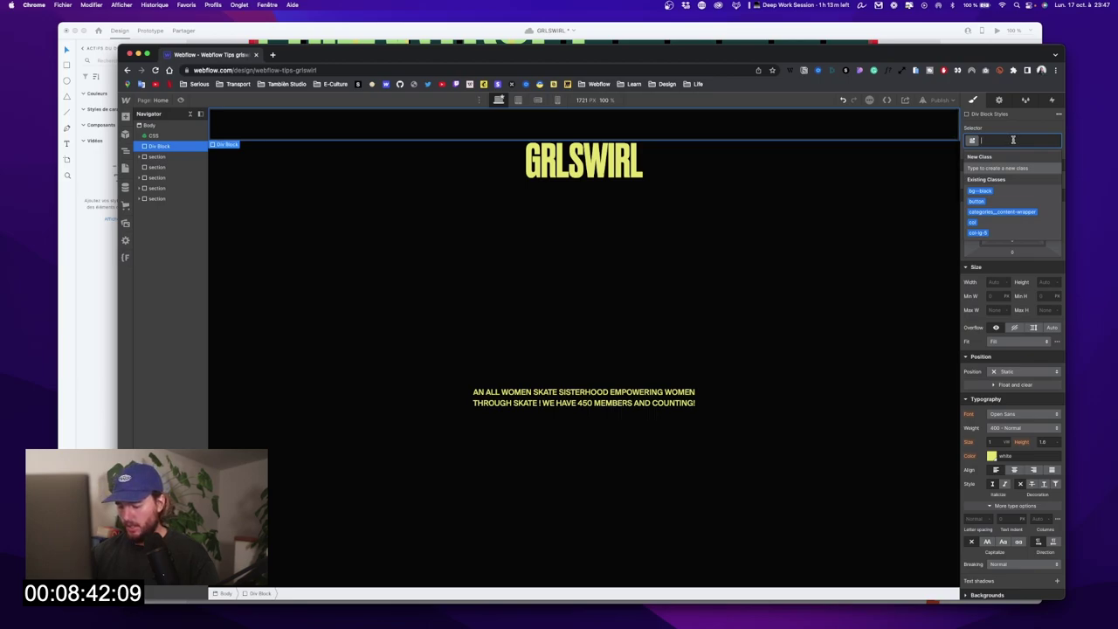
{"action": "type", "text": "main"}
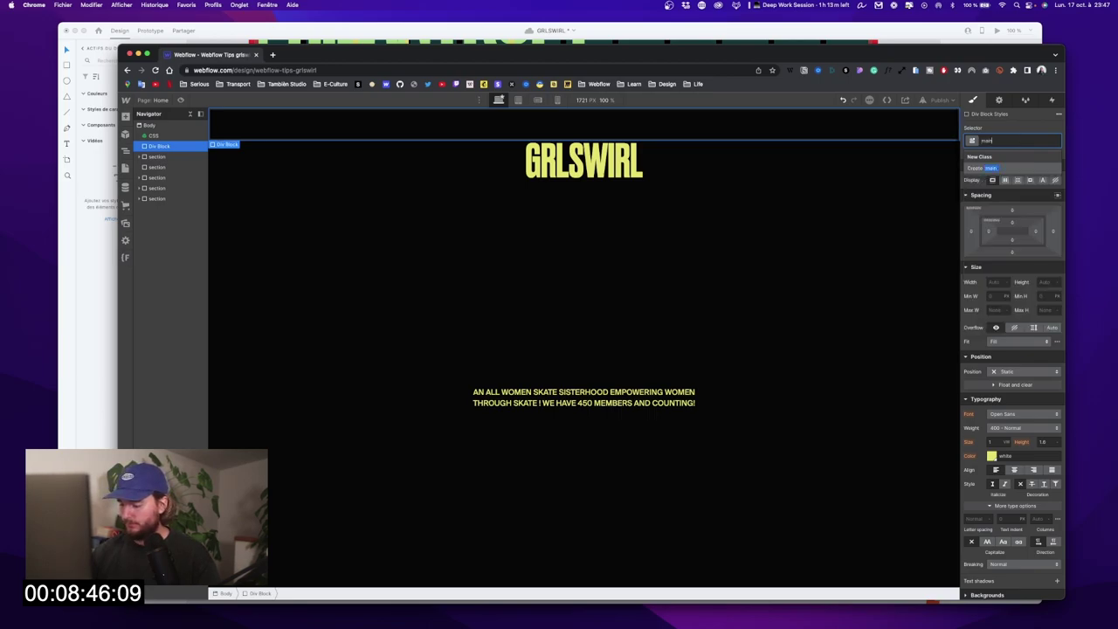
{"action": "key", "text": "Return"}
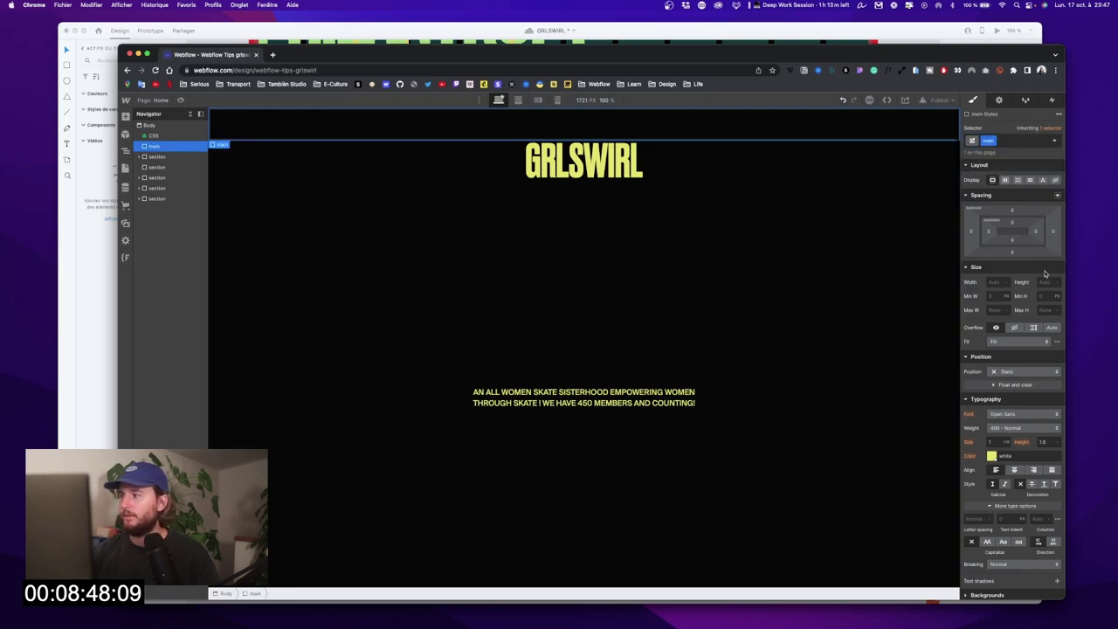
Step: Set the width of the main div block to 100%
{"action": "left_click", "coordinate": [1009, 284]}
{"action": "left_click", "coordinate": [989, 281]}
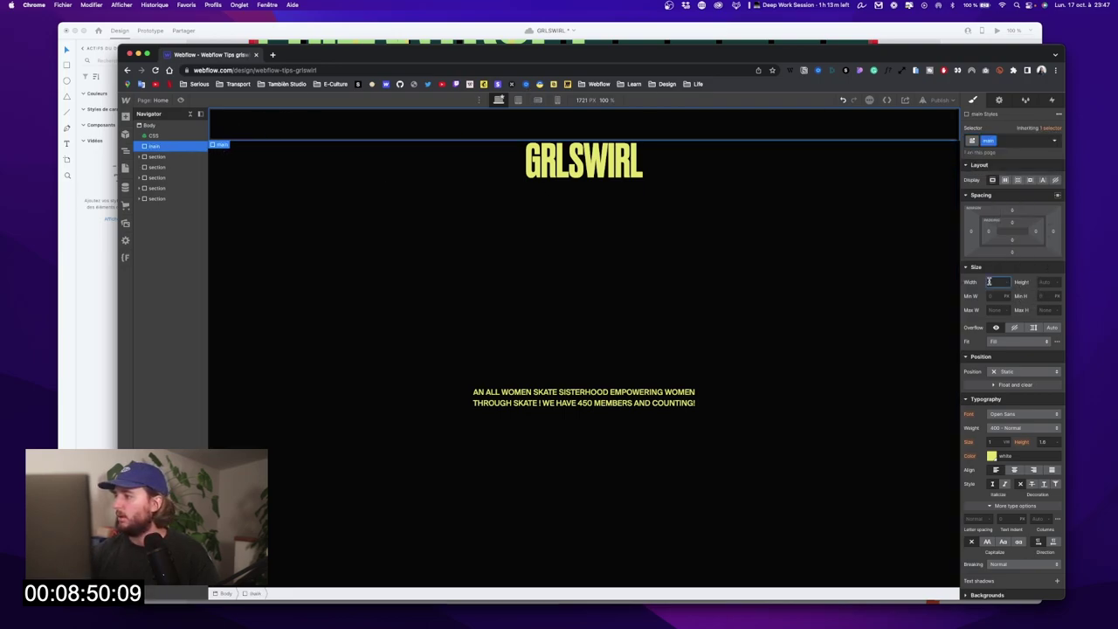
{"action": "type", "text": "100%"}
{"action": "key", "text": "Return"}
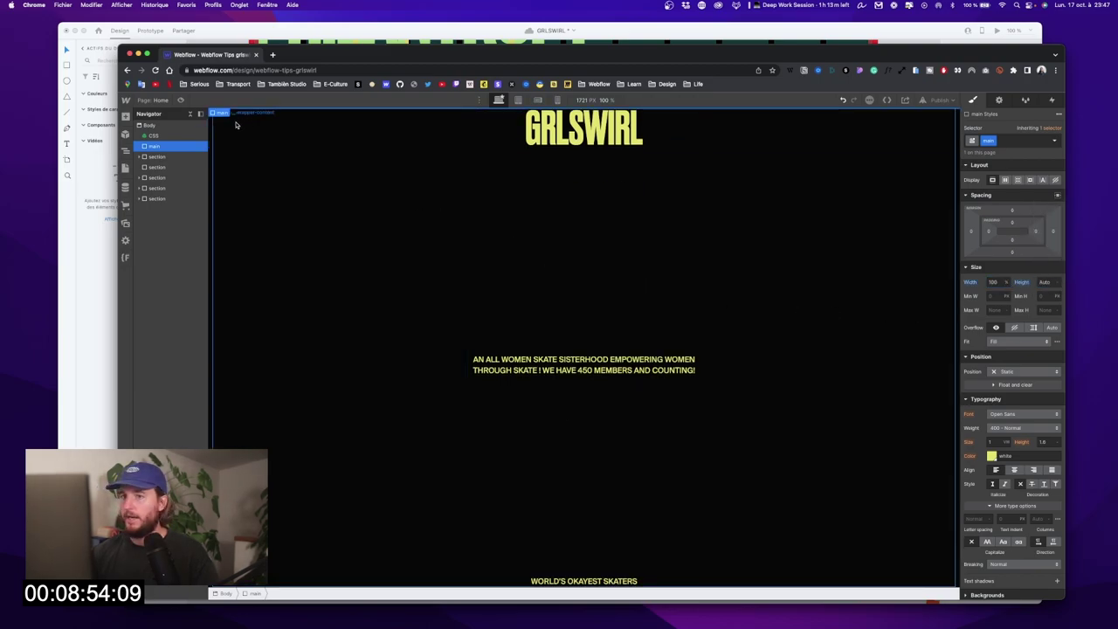
Step: Nest all five sections inside the main div block, keeping their order
{"action": "left_click", "coordinate": [152, 158]}
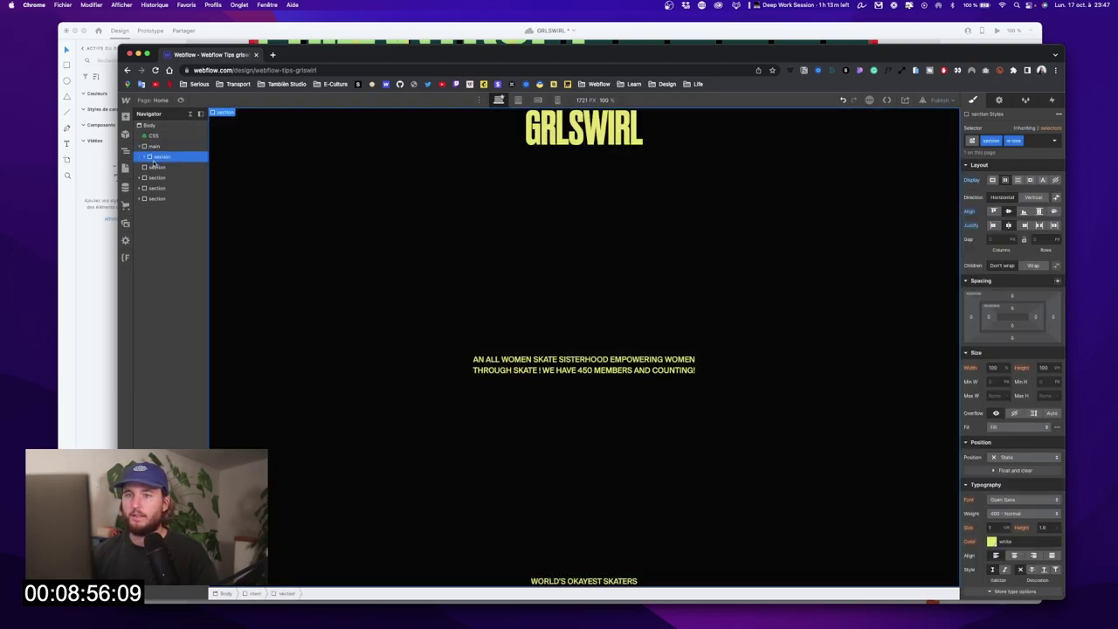
{"action": "left_click", "coordinate": [158, 167]}
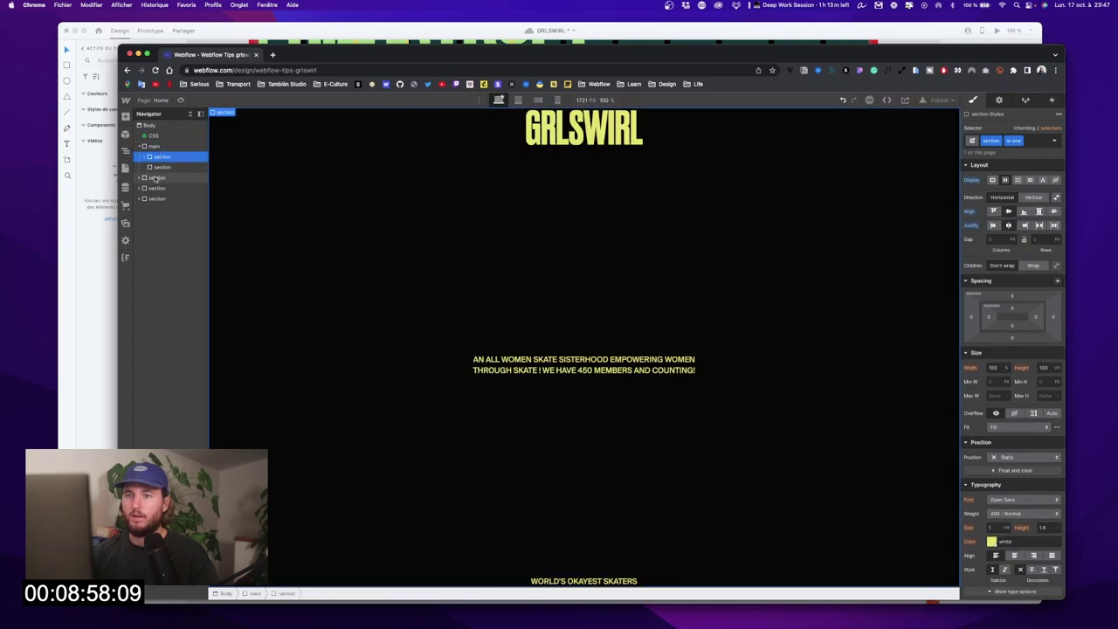
{"action": "left_click", "coordinate": [161, 177]}
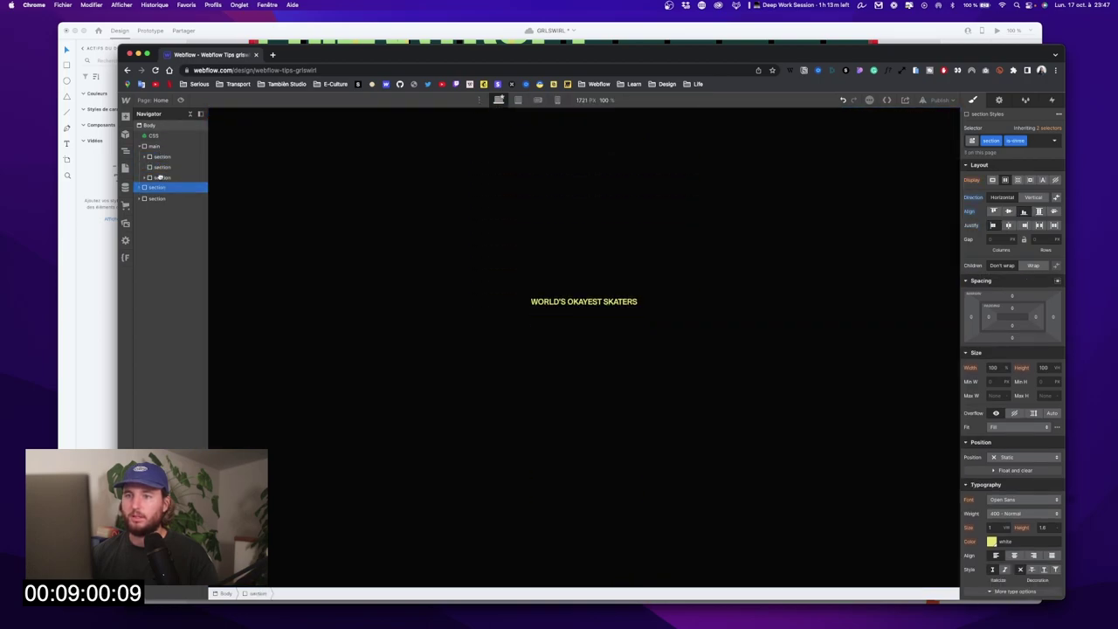
{"action": "left_click", "coordinate": [158, 188]}
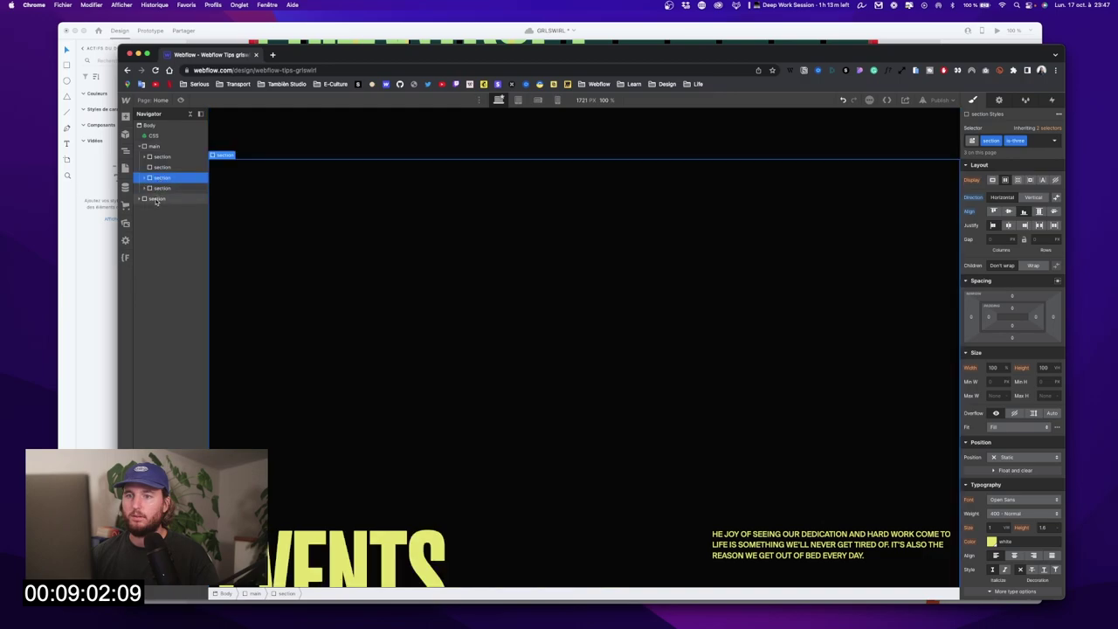
Step: Set the main wrapper's position to Relative with a z-index of 2, and collapse it in the element tree
{"action": "left_click", "coordinate": [155, 146]}
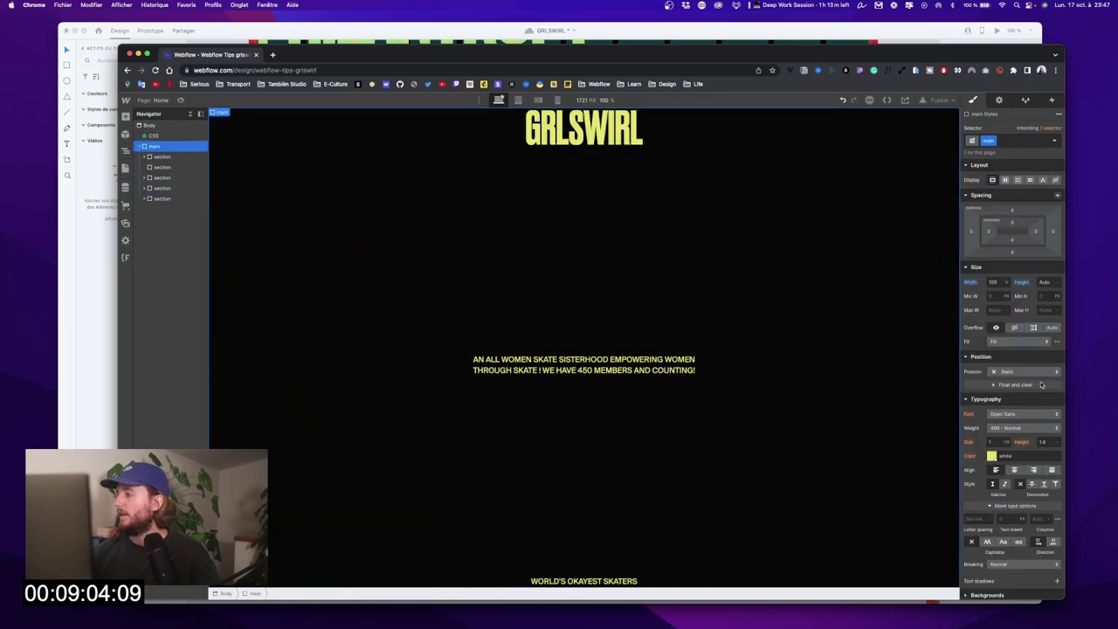
{"action": "left_click", "coordinate": [1010, 374]}
{"action": "left_click", "coordinate": [1014, 385]}
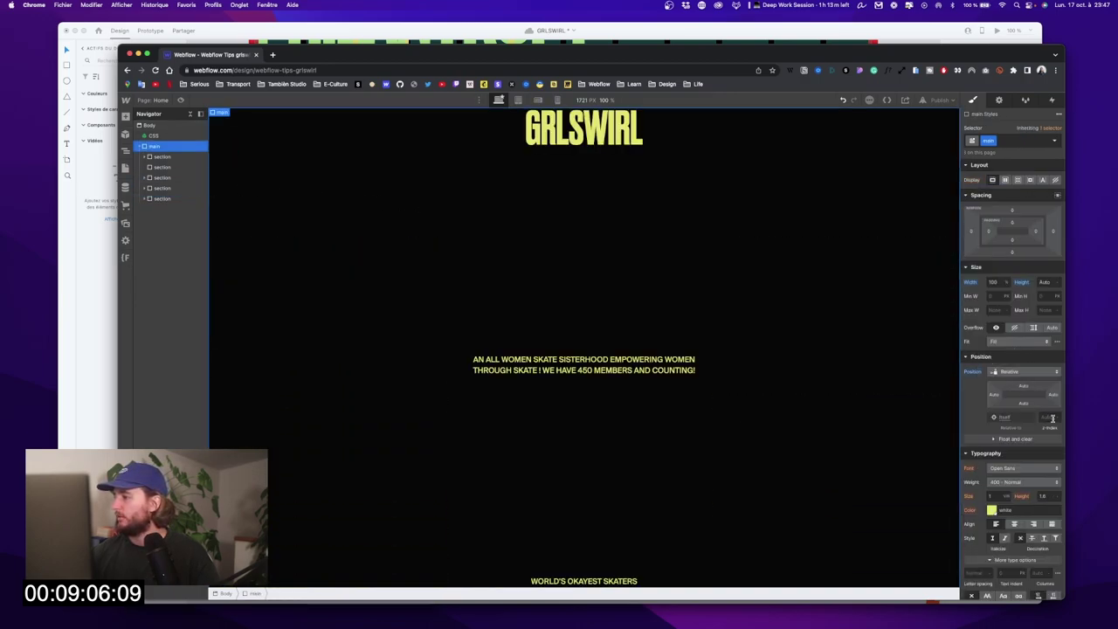
{"action": "type", "text": "2"}
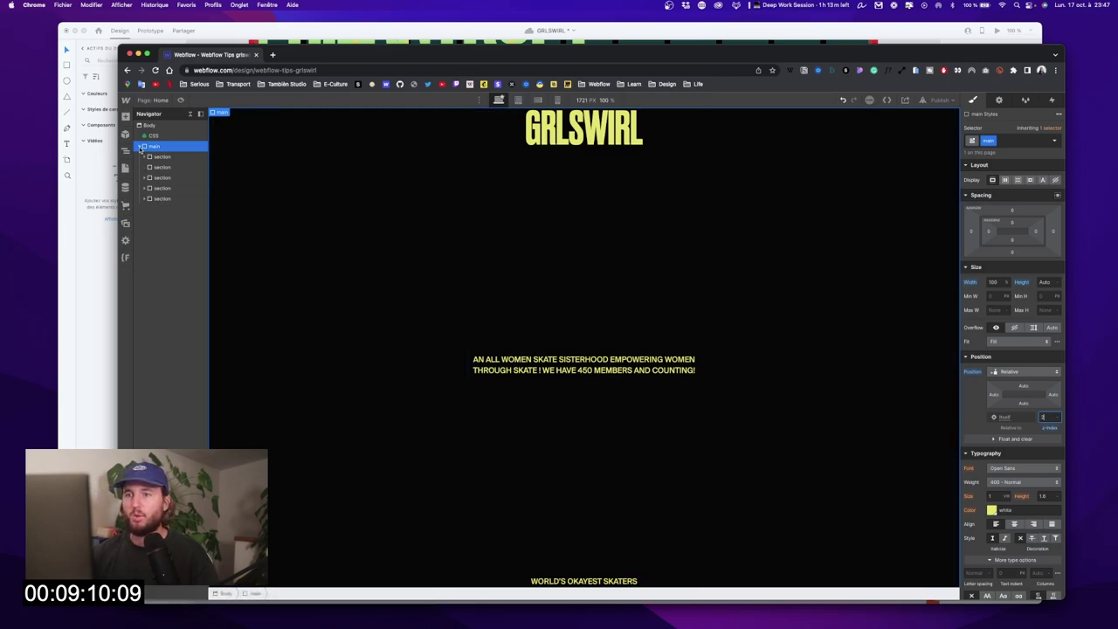
{"action": "left_click", "coordinate": [140, 147]}
{"action": "scroll", "coordinate": [597, 233], "scroll_direction": "down", "scroll_amount": 15}
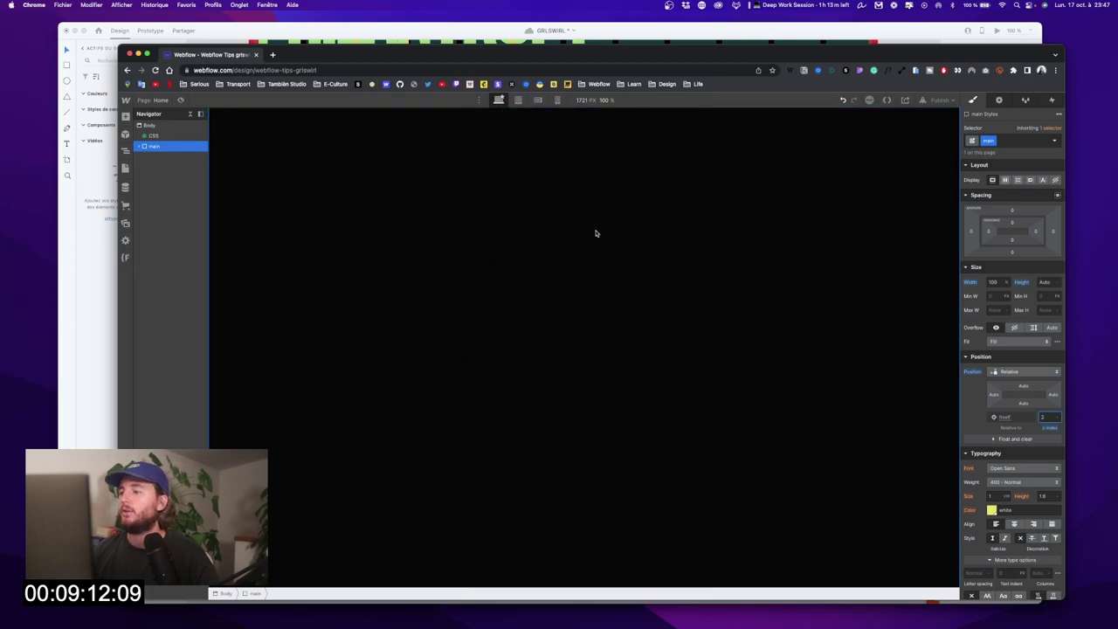
Step: Switch to Adobe XD and examine the green-framed full-size image in the FIX ELEMENT WRAP 4 IMAGES artboard
{"action": "key", "text": "super+Tab"}
{"action": "key", "text": "super+minus"}
{"action": "key", "text": "super+minus"}
{"action": "key", "text": "shift+super+apostrophe"}
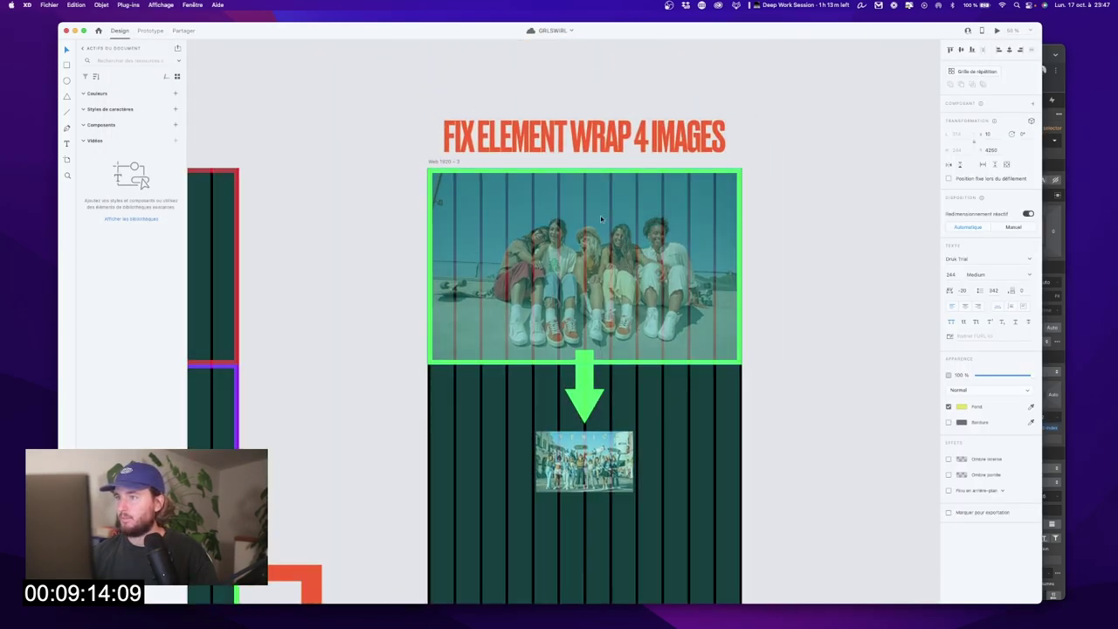
{"action": "left_click", "coordinate": [531, 271]}
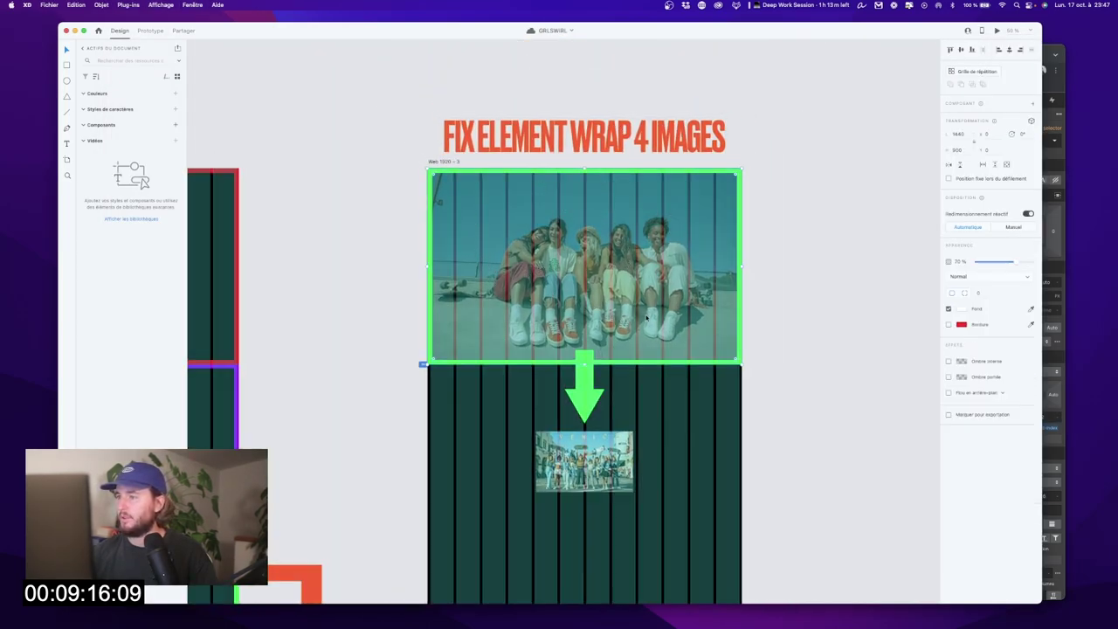
Step: Switch back to Webflow and add a div block above main with the class hero__fixed
{"action": "key", "text": "ctrl+Up"}
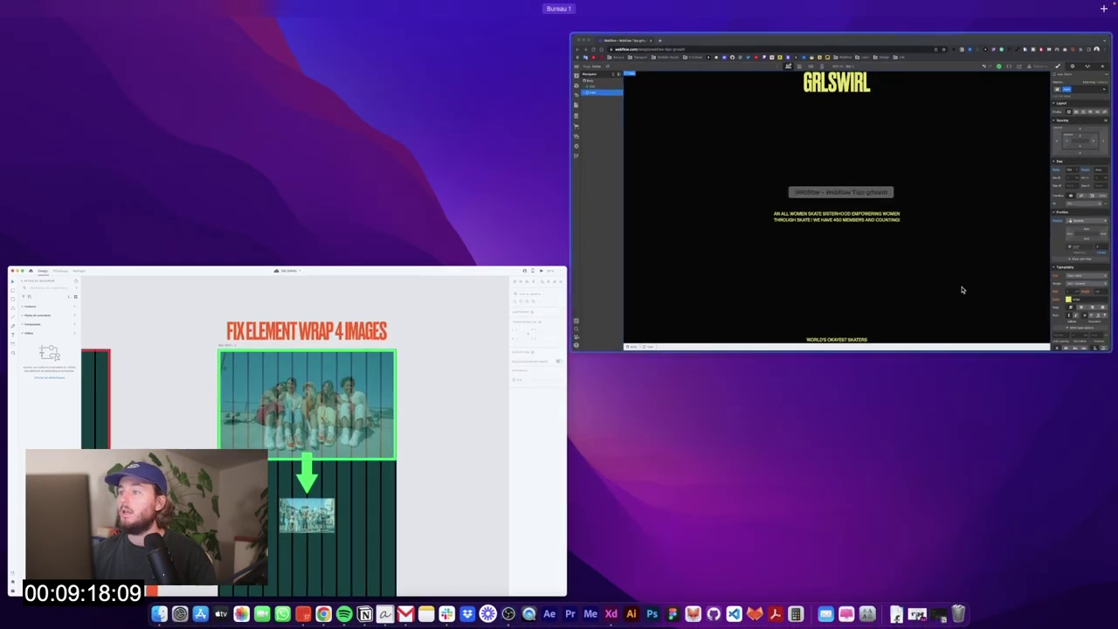
{"action": "left_click", "coordinate": [971, 288]}
{"action": "left_click", "coordinate": [125, 116]}
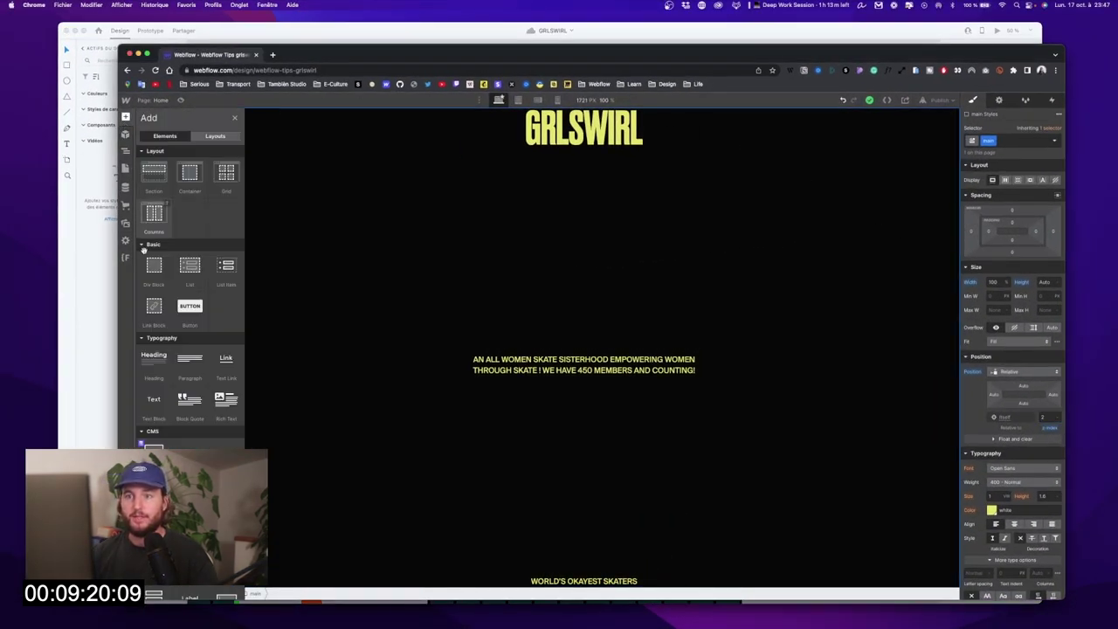
{"action": "left_click_drag", "start_coordinate": [154, 271], "coordinate": [173, 145]}
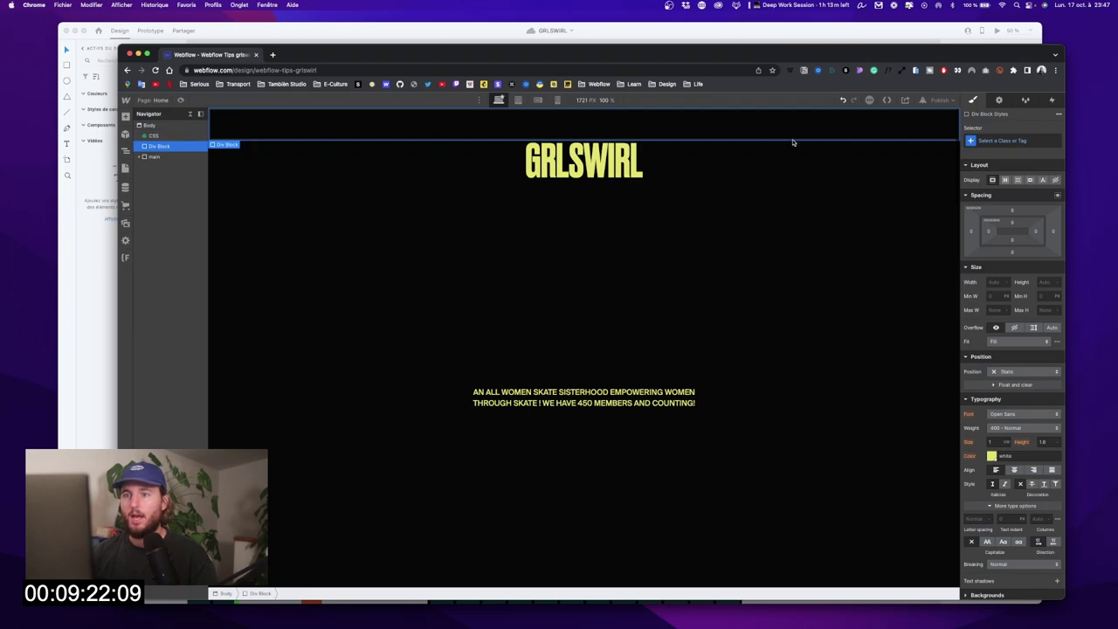
{"action": "left_click", "coordinate": [1044, 141]}
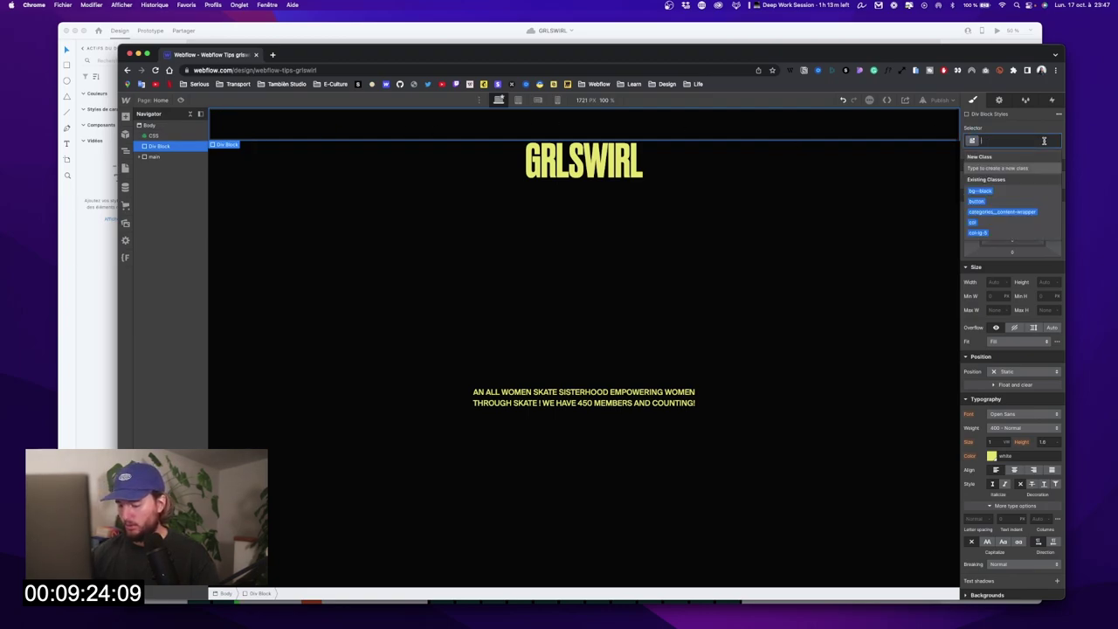
{"action": "type", "text": "hero_fl"}
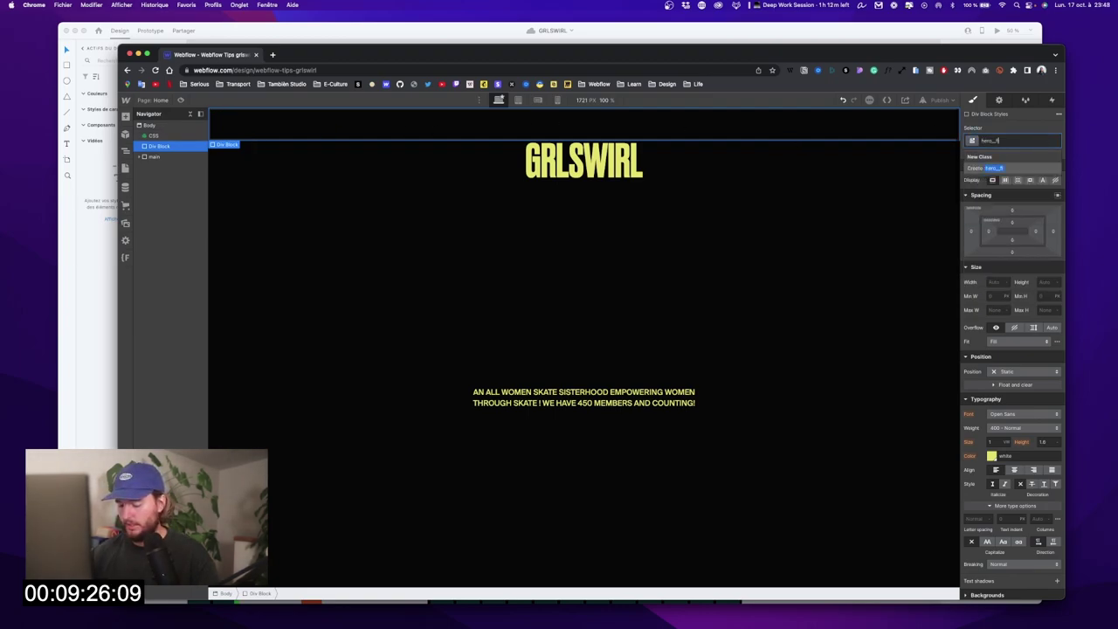
{"action": "key", "text": "BackSpace"}
{"action": "type", "text": "ixed"}
{"action": "key", "text": "Return"}
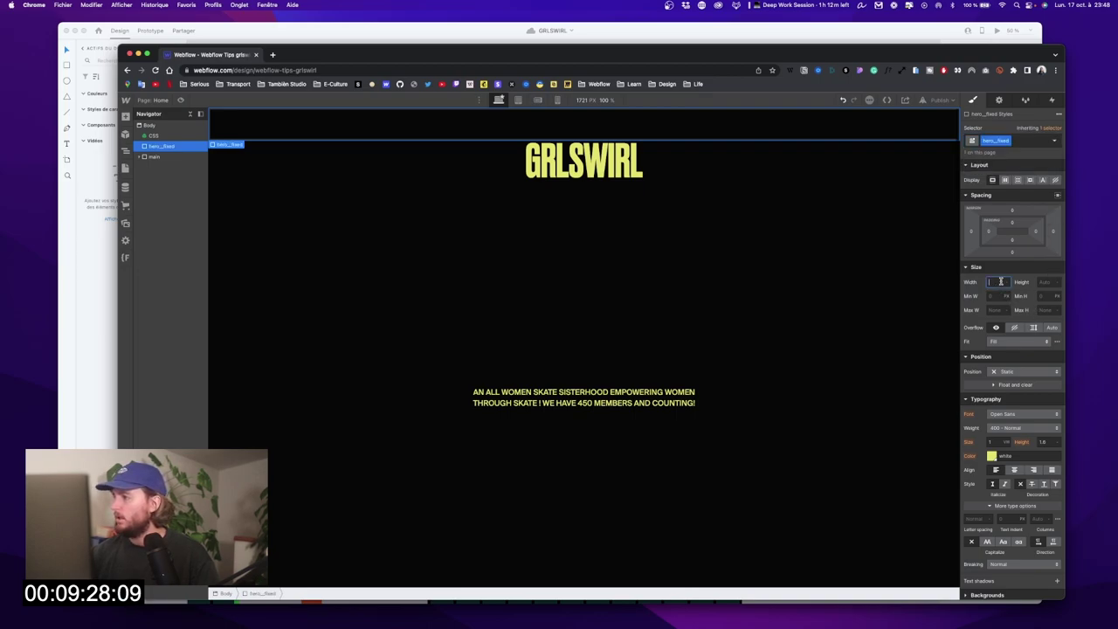
Step: Size the hero__fixed block to 100% width and 100 VH height
{"action": "type", "text": "100%"}
{"action": "key", "text": "Return"}
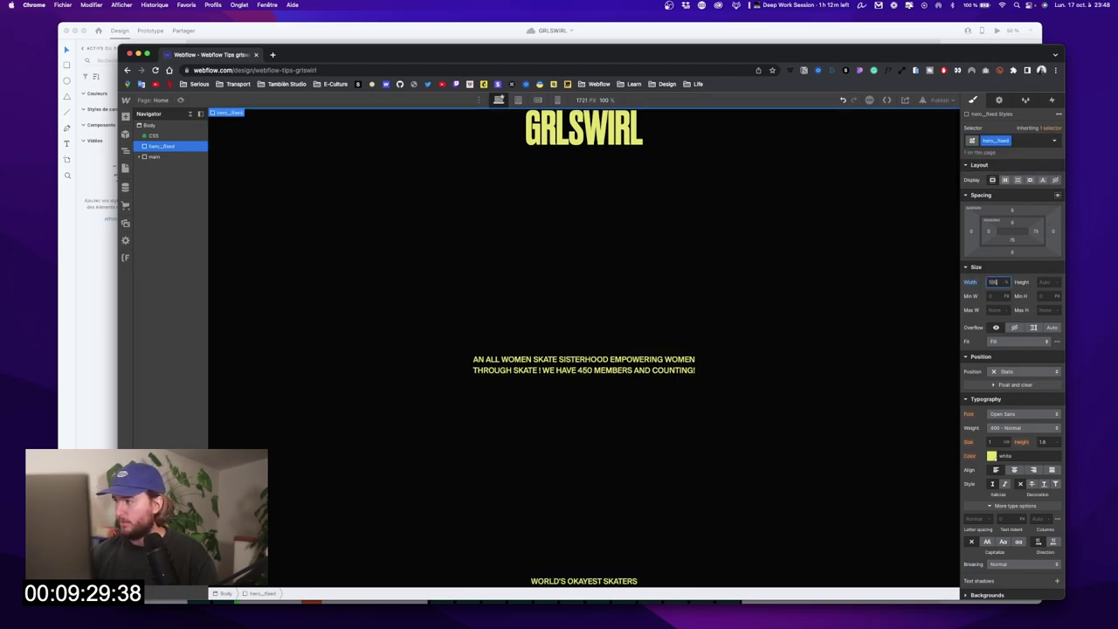
{"action": "left_click", "coordinate": [1048, 282]}
{"action": "left_click", "coordinate": [1048, 281]}
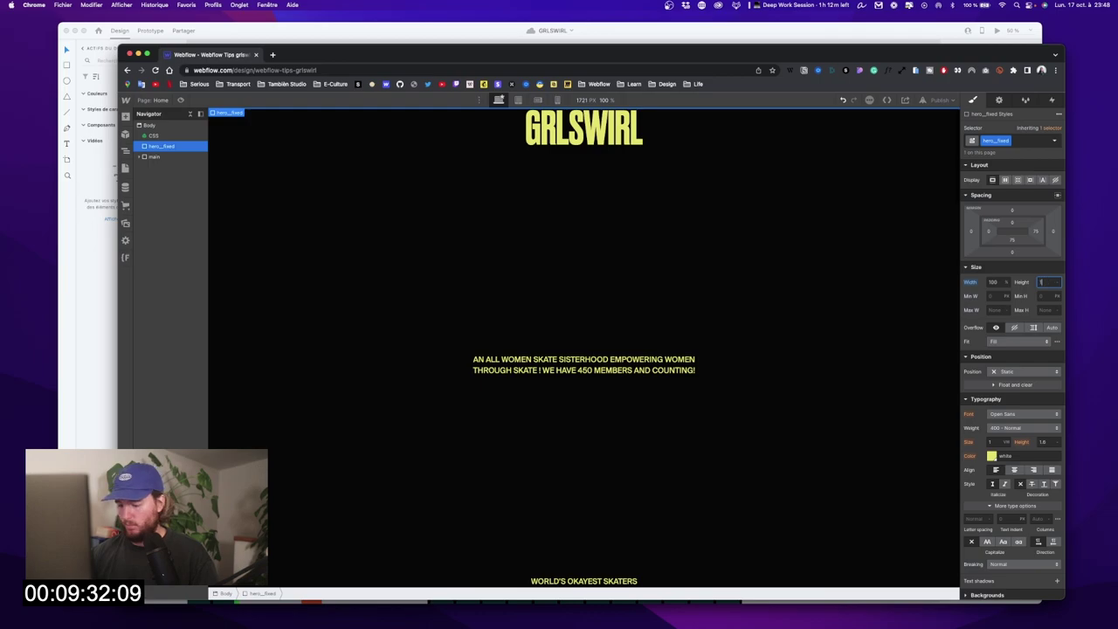
{"action": "key", "text": "Return"}
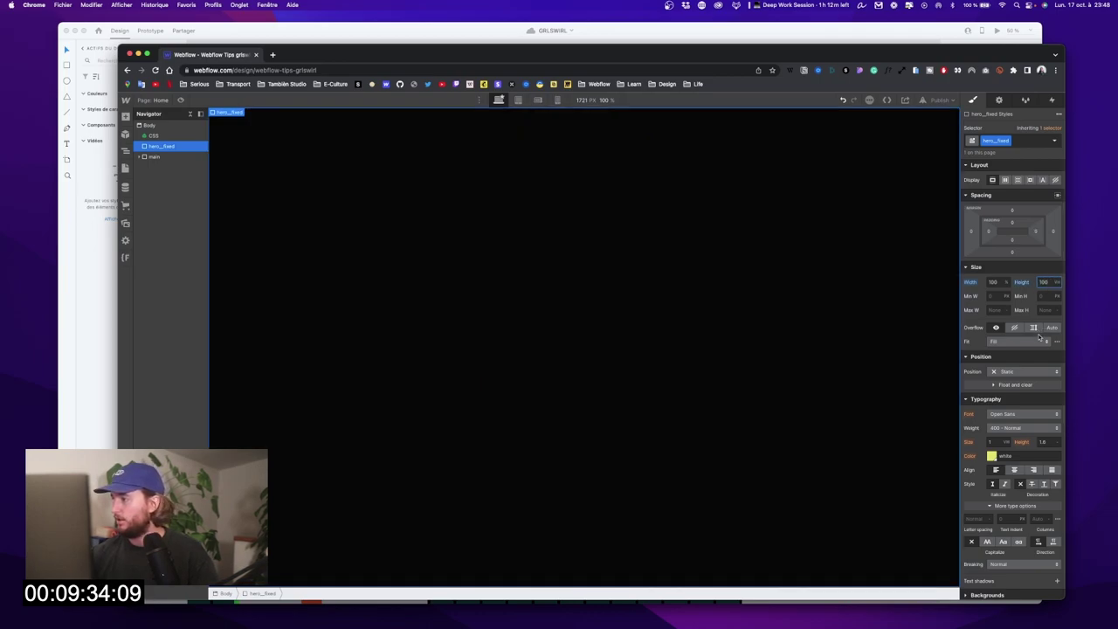
Step: Set hero__fixed to Fixed position with 0% offsets on all four sides and a z-index of 1
{"action": "left_click", "coordinate": [1024, 373]}
{"action": "left_click", "coordinate": [1037, 408]}
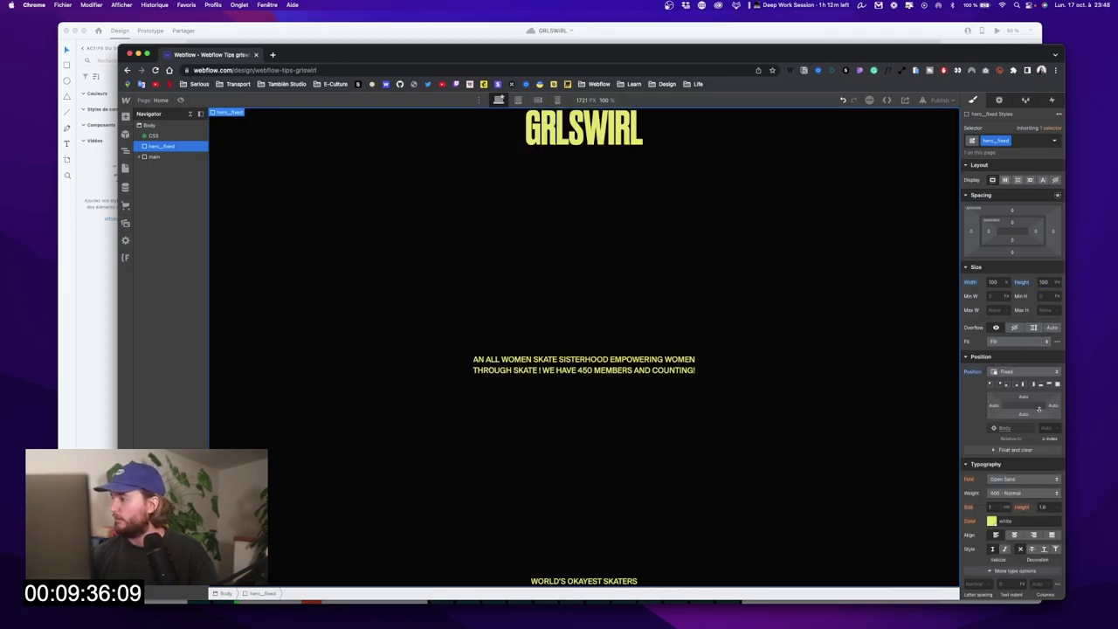
{"action": "left_click", "coordinate": [1048, 428]}
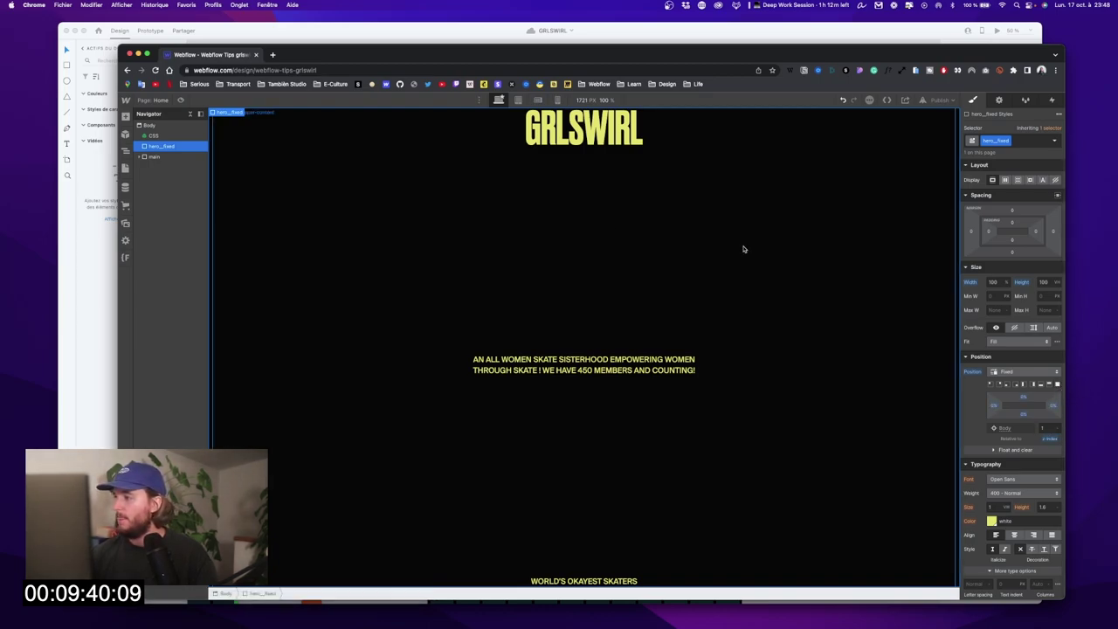
{"action": "left_click", "coordinate": [156, 158]}
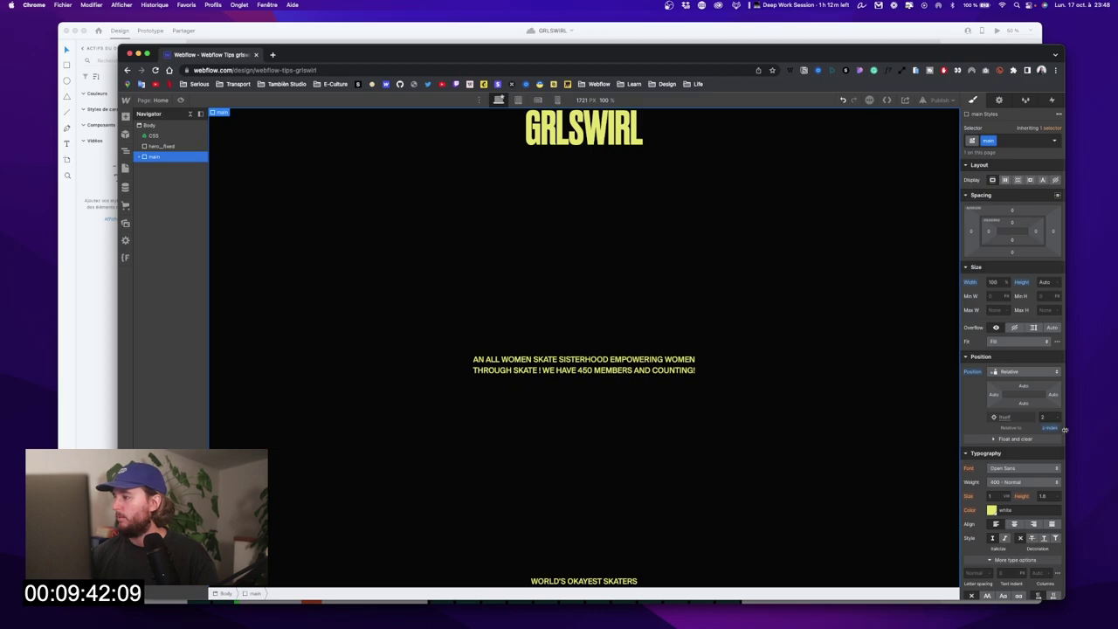
{"action": "left_click", "coordinate": [869, 404]}
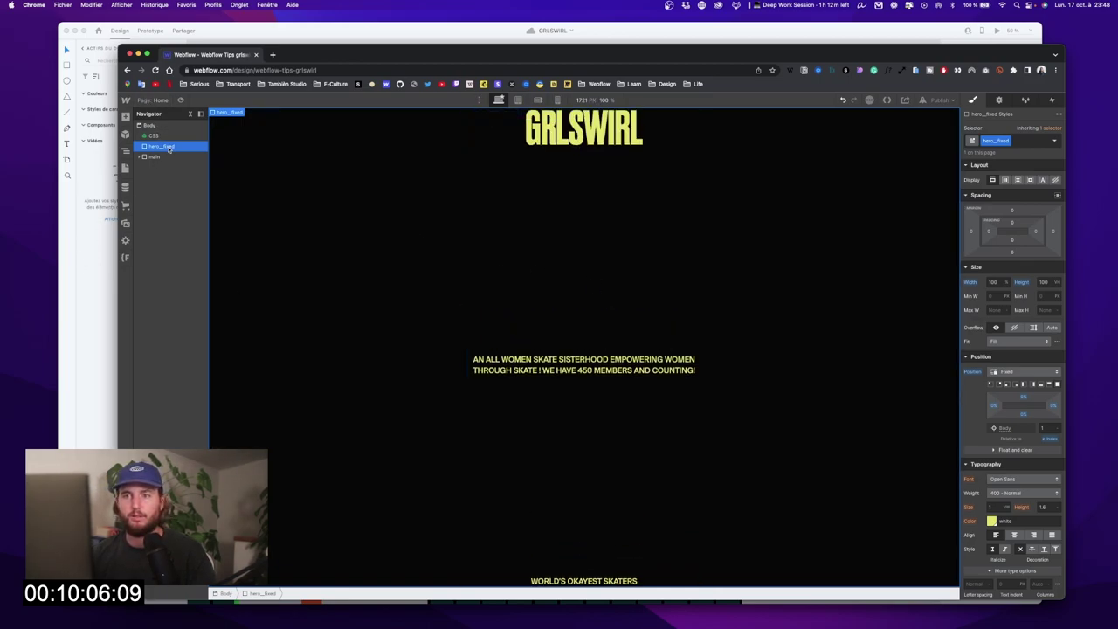
Step: Give the hero__fixed block a solid 20 px border in red #de0800 and check it against the page
{"action": "scroll", "coordinate": [1026, 454], "scroll_direction": "down", "scroll_amount": 5}
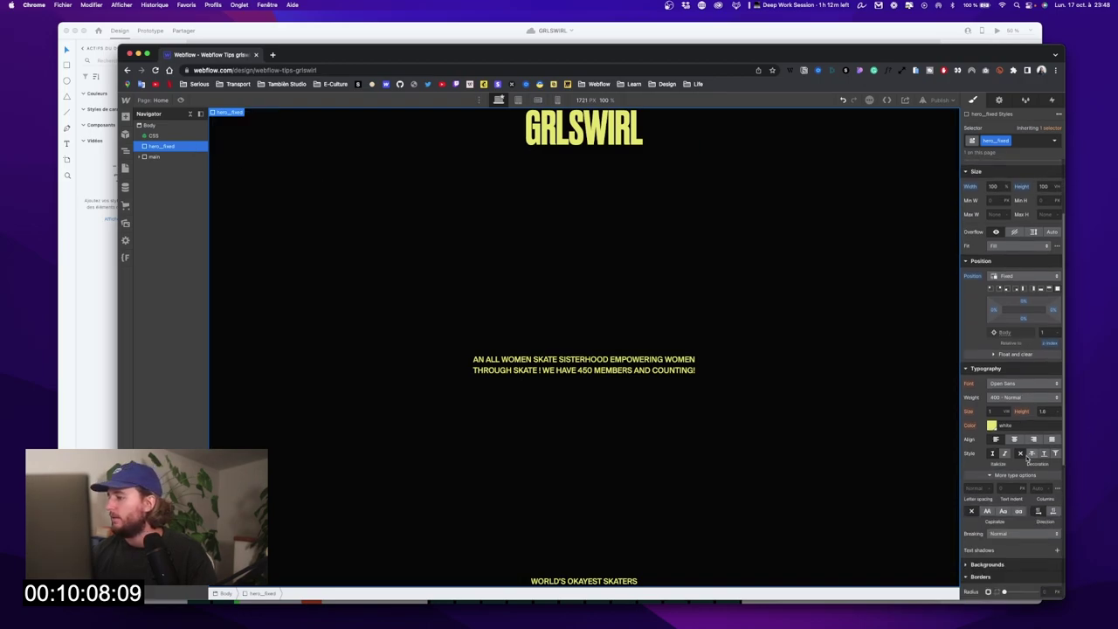
{"action": "scroll", "coordinate": [1027, 461], "scroll_direction": "down", "scroll_amount": 1}
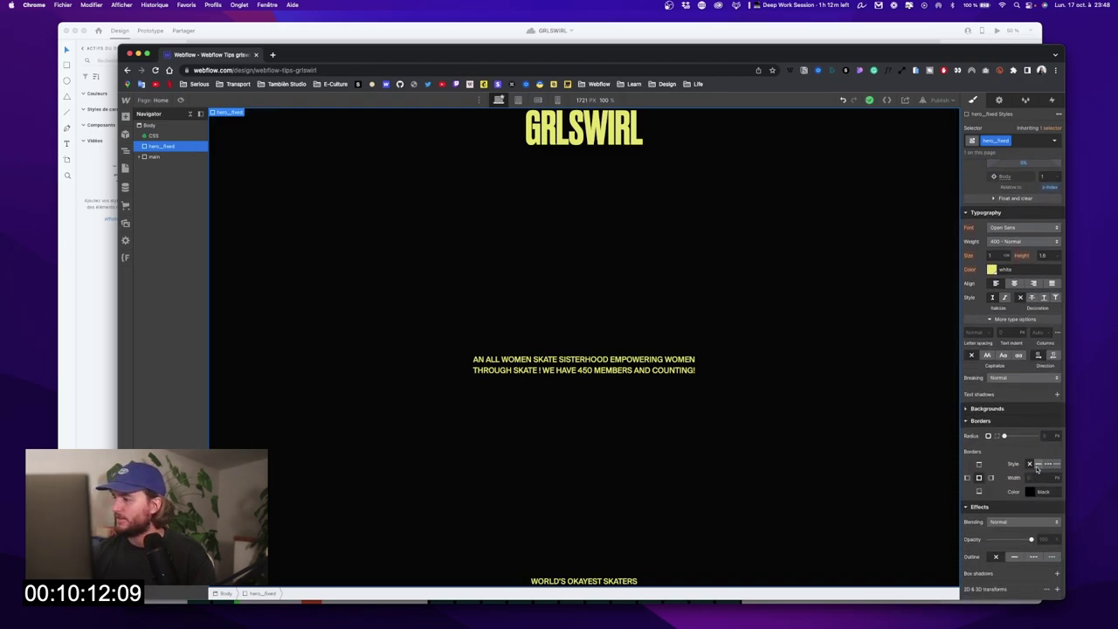
{"action": "left_click", "coordinate": [1032, 492]}
{"action": "left_click", "coordinate": [1056, 361]}
{"action": "key", "text": "Escape"}
{"action": "type", "text": "10"}
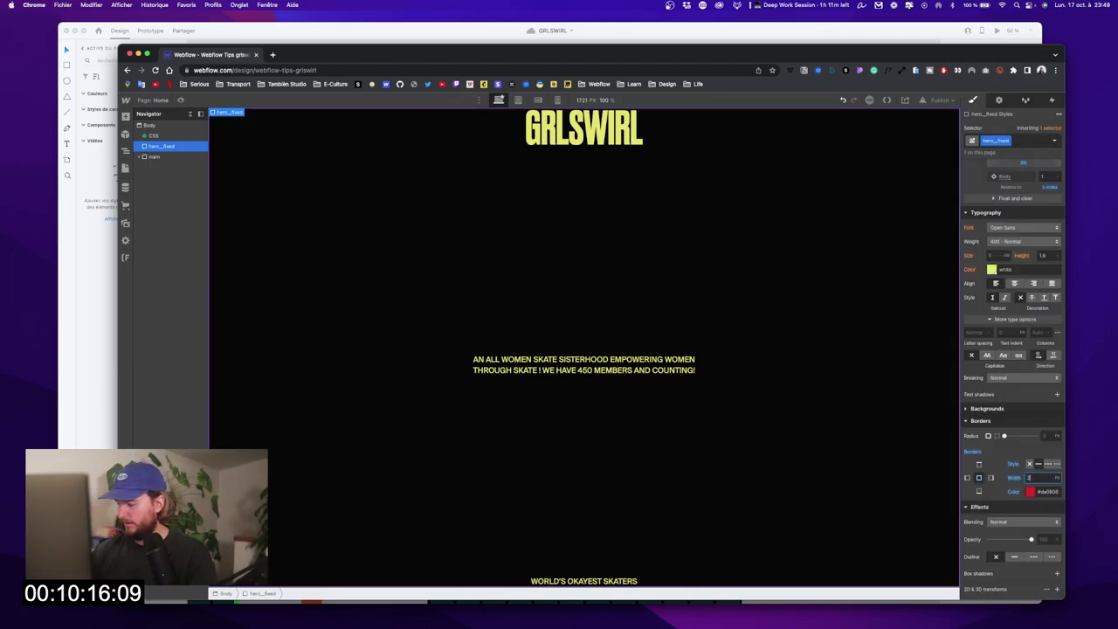
{"action": "scroll", "coordinate": [724, 311], "scroll_direction": "down", "scroll_amount": 10}
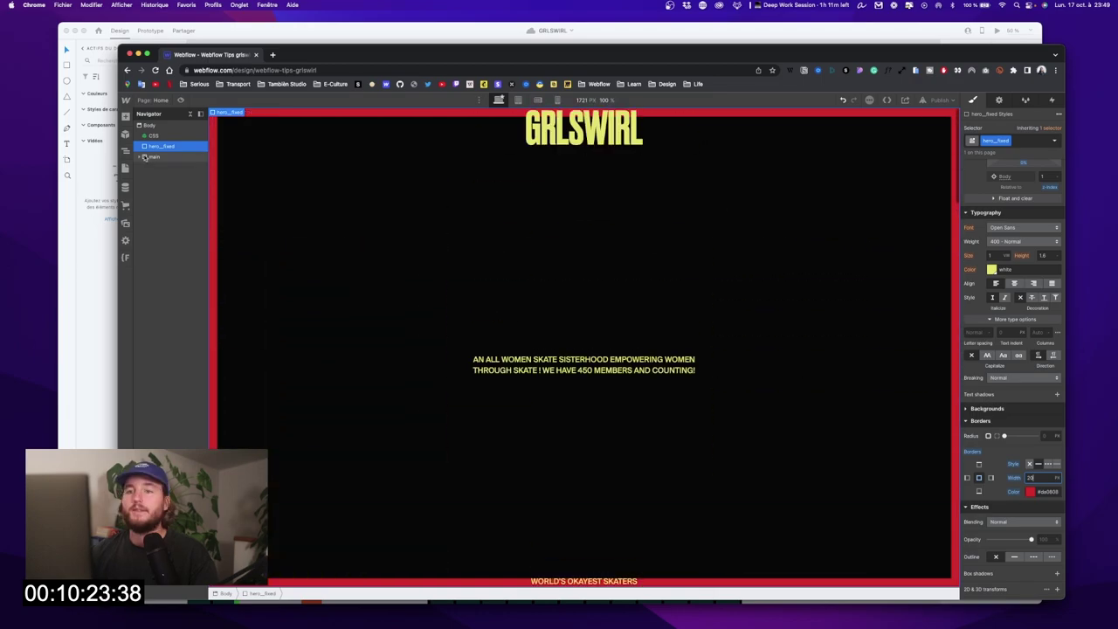
Step: Add an image element inside the hero__fixed block
{"action": "left_click", "coordinate": [125, 116]}
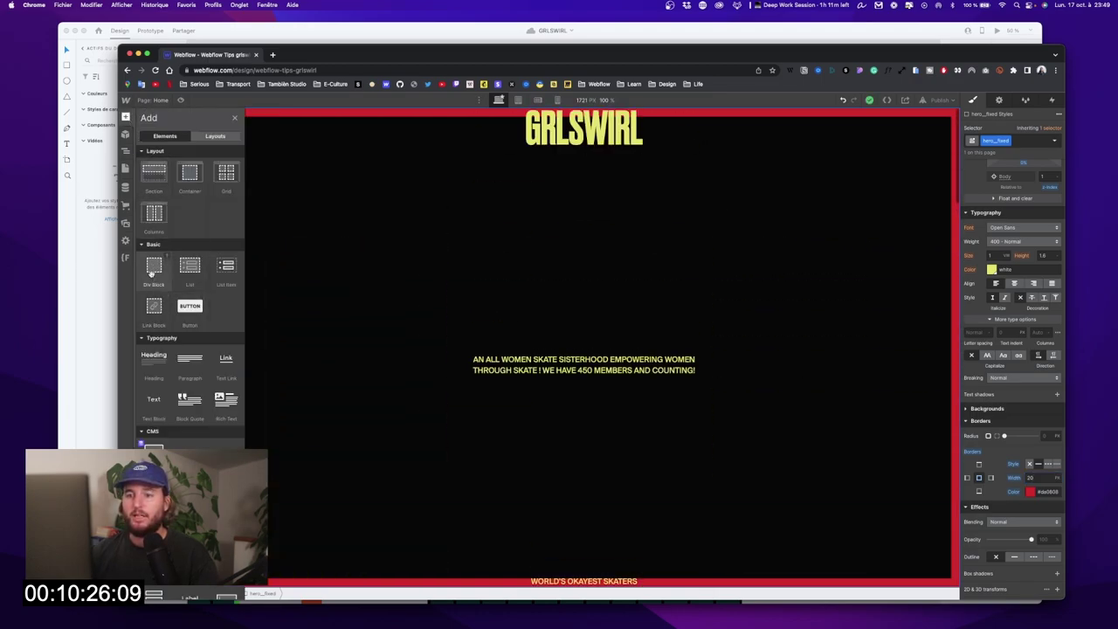
{"action": "left_click_drag", "start_coordinate": [153, 503], "coordinate": [185, 161]}
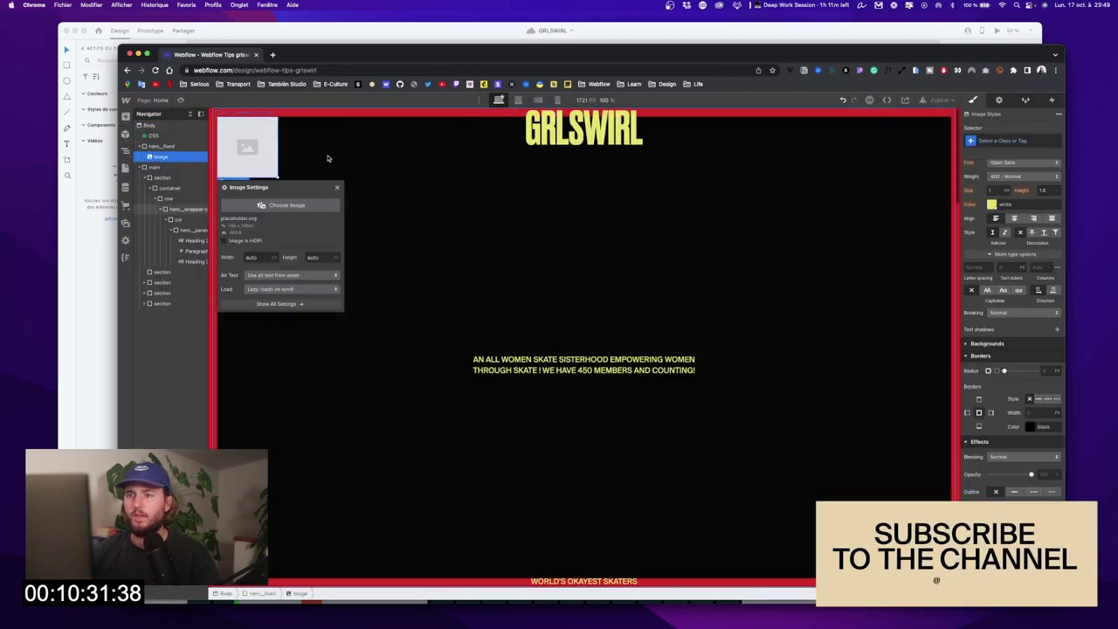
Step: Fill the new image with the photo of five seated skaters and give it the class main__image
{"action": "left_click", "coordinate": [287, 204]}
{"action": "left_click", "coordinate": [271, 172]}
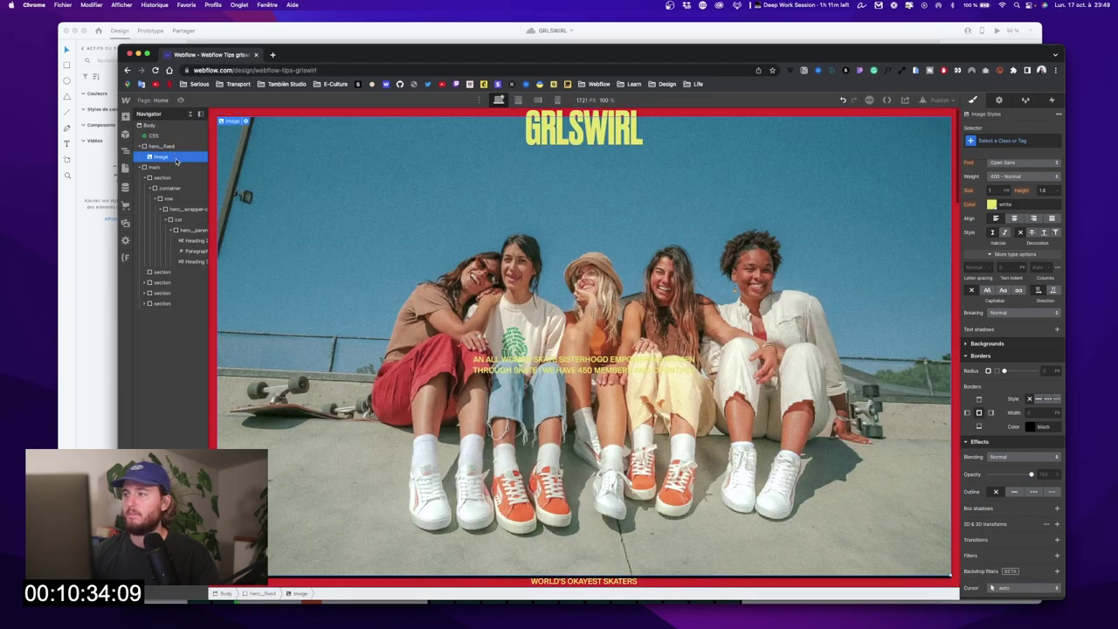
{"action": "left_click", "coordinate": [1019, 138]}
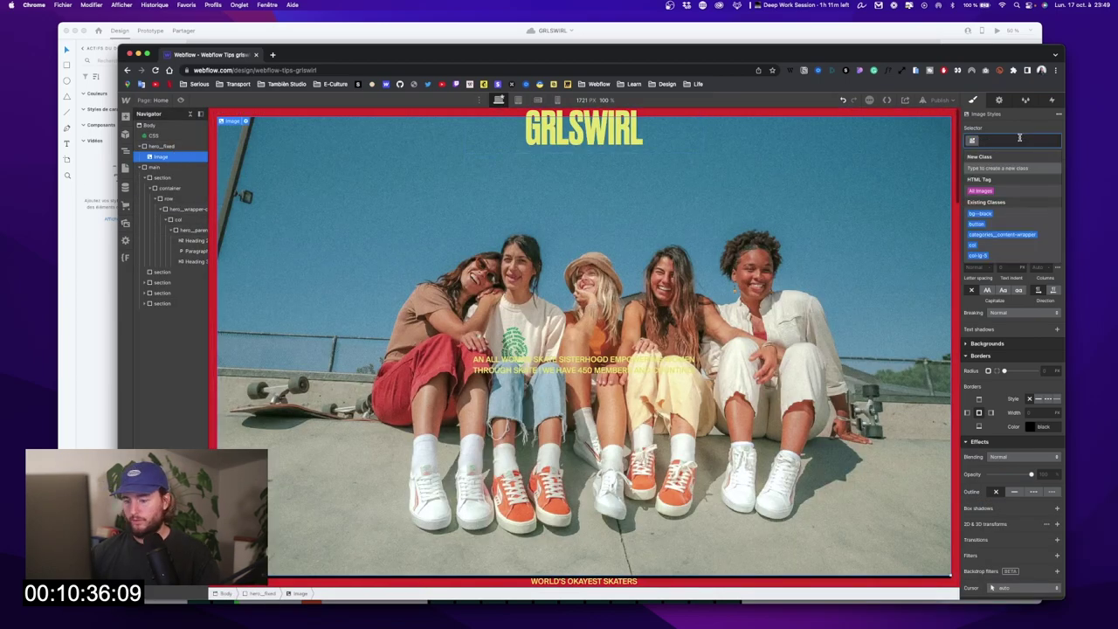
{"action": "type", "text": "mai"}
{"action": "type", "text": "n-"}
{"action": "type", "text": "image"}
{"action": "key", "text": "Return"}
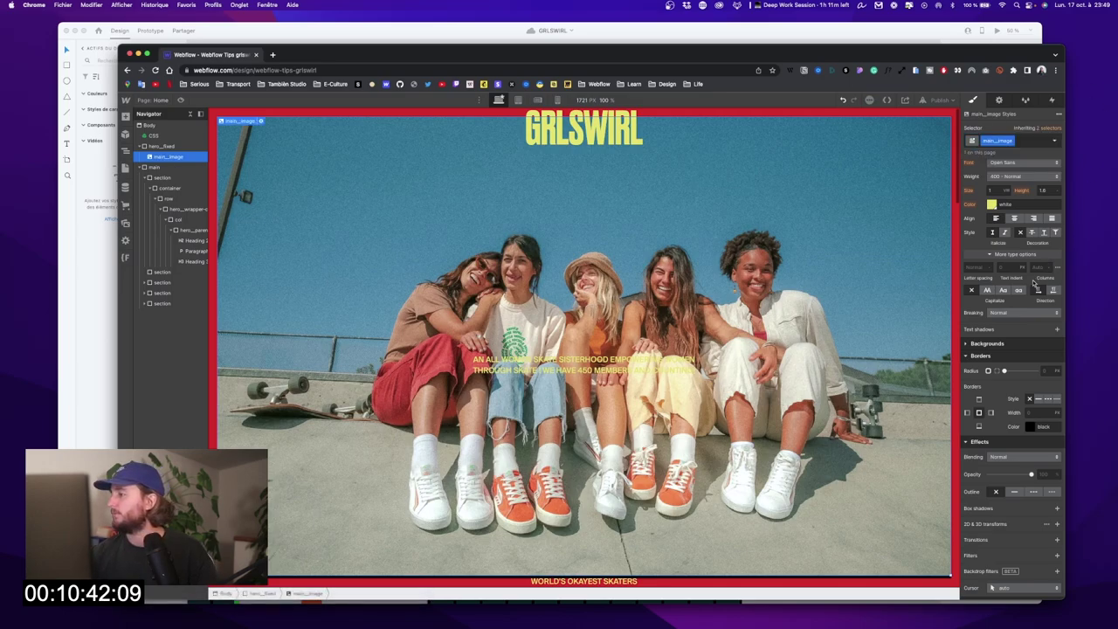
Step: Size main__image to 100% width and 100% height, with its fit set to Cover
{"action": "scroll", "coordinate": [1026, 290], "scroll_direction": "up", "scroll_amount": 5}
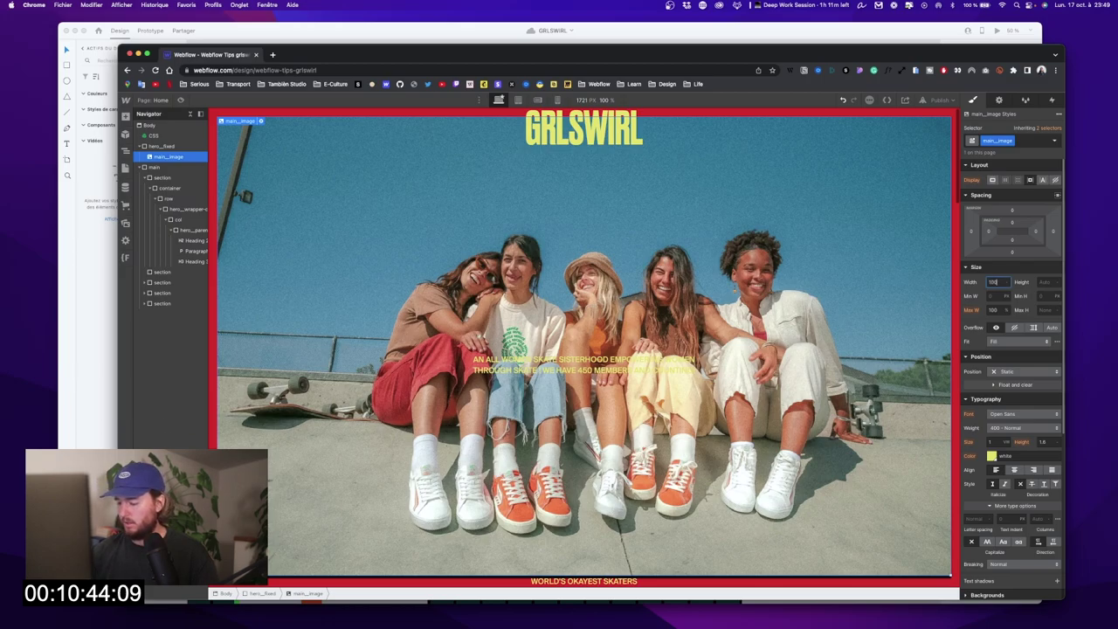
{"action": "left_click", "coordinate": [1040, 283]}
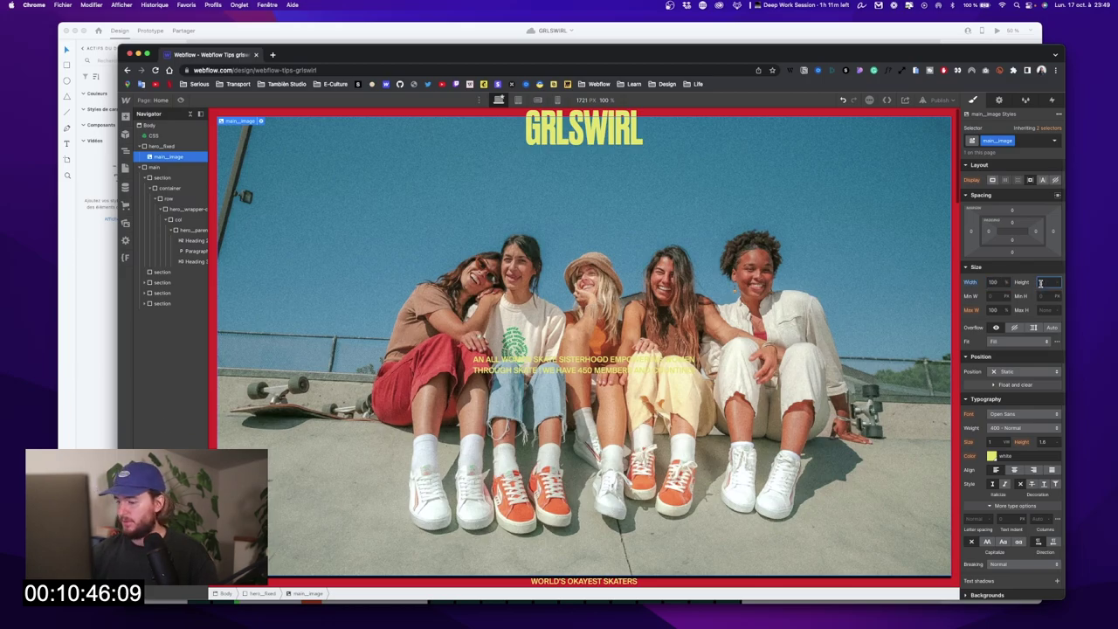
{"action": "type", "text": "100%"}
{"action": "key", "text": "Return"}
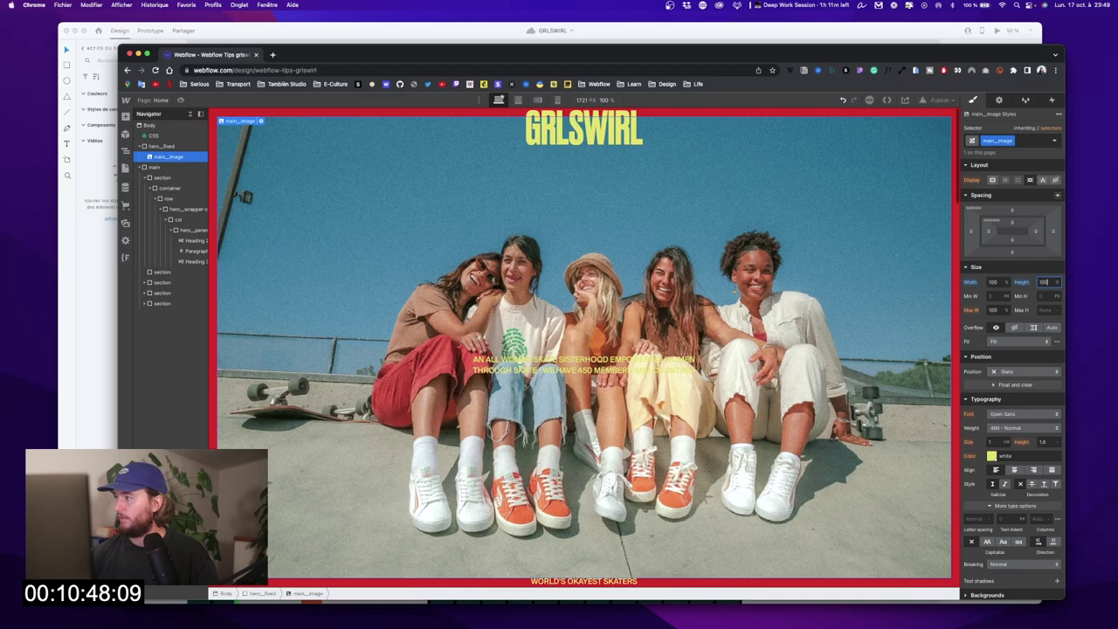
{"action": "left_click", "coordinate": [1015, 342]}
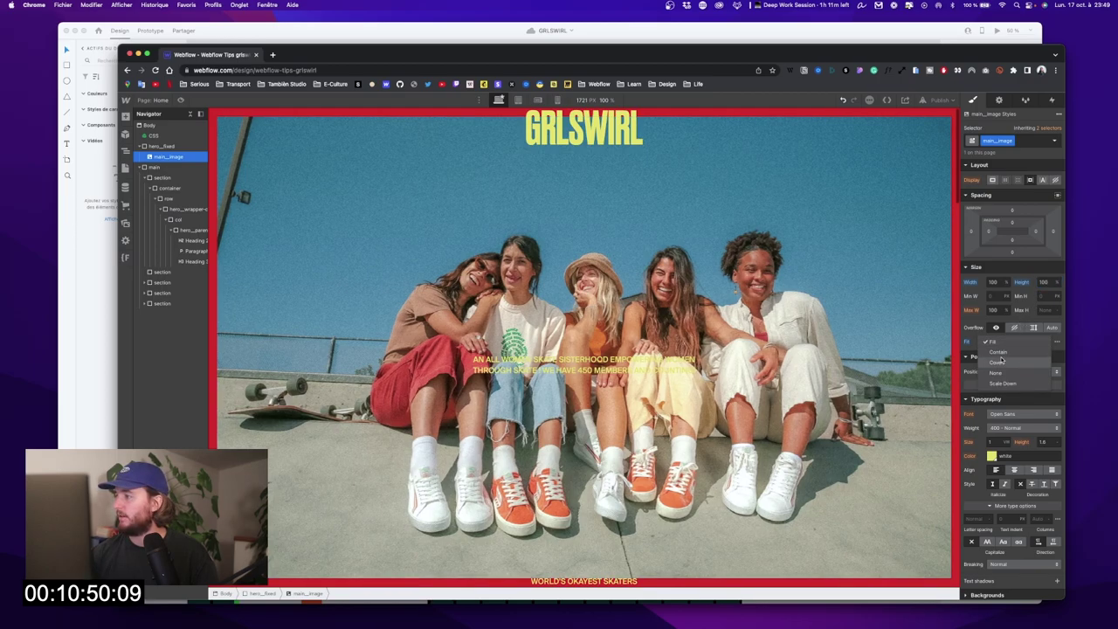
{"action": "left_click", "coordinate": [999, 363]}
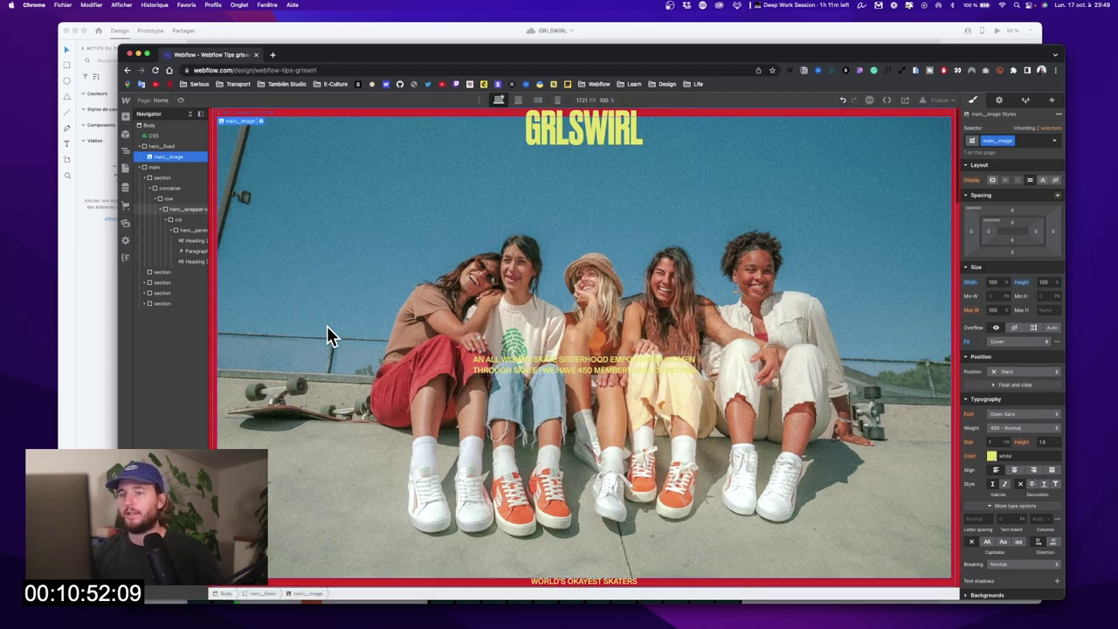
Step: Preview the page and resize the browser window to check how the hero image adapts
{"action": "key", "text": "super+shift+p"}
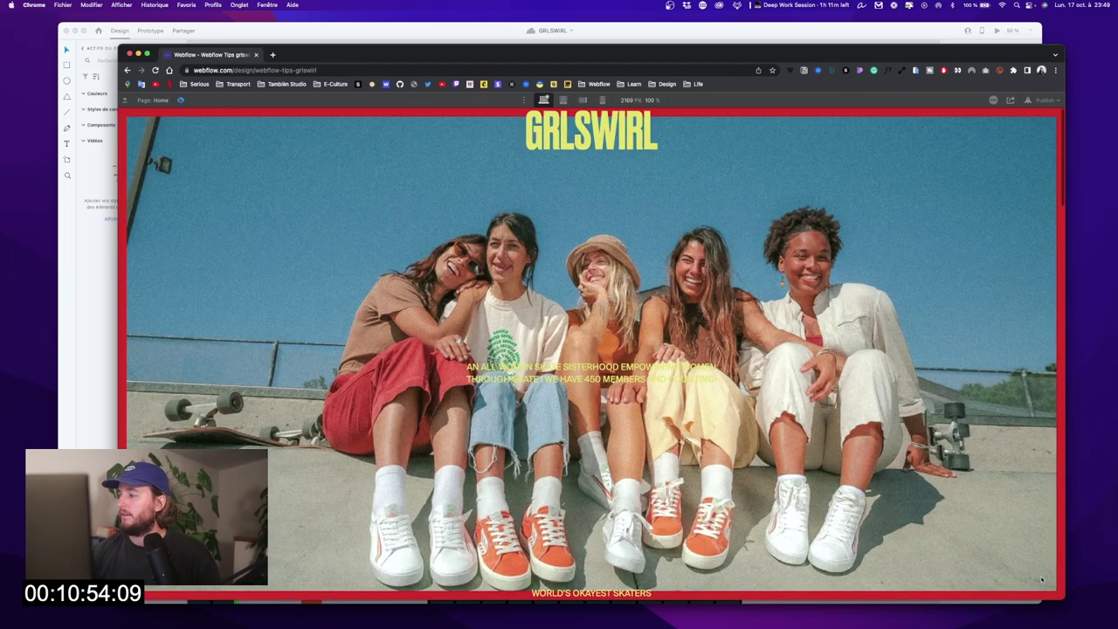
{"action": "left_click_drag", "start_coordinate": [1066, 600], "coordinate": [1021, 556]}
{"action": "left_click", "coordinate": [181, 100]}
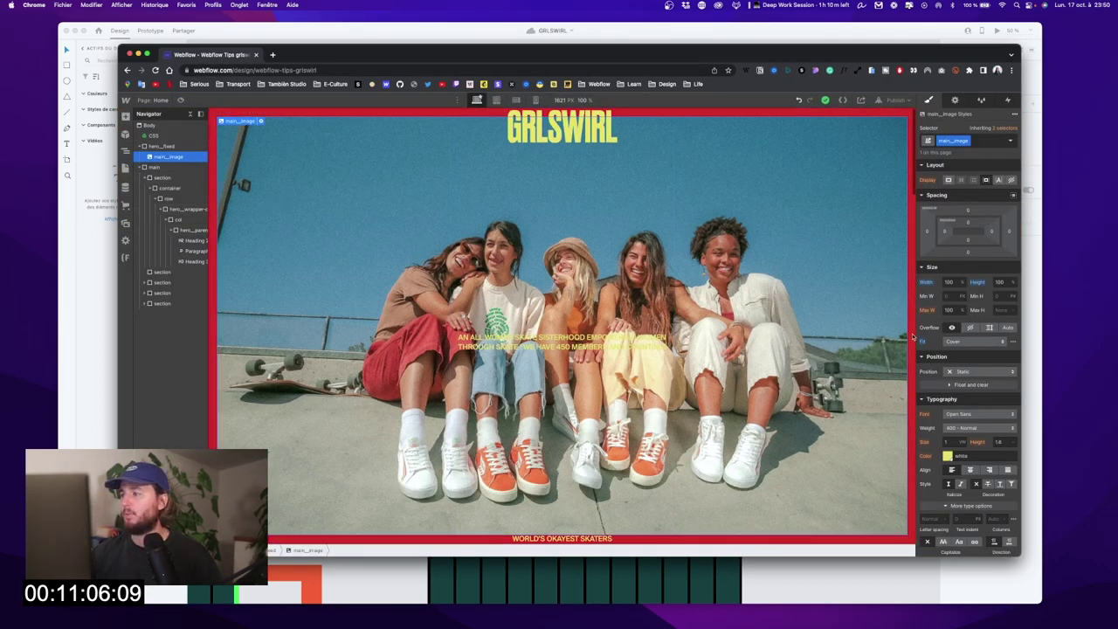
Step: Set main__image to Relative position with a z-index of 5
{"action": "left_click", "coordinate": [957, 374]}
{"action": "left_click", "coordinate": [964, 384]}
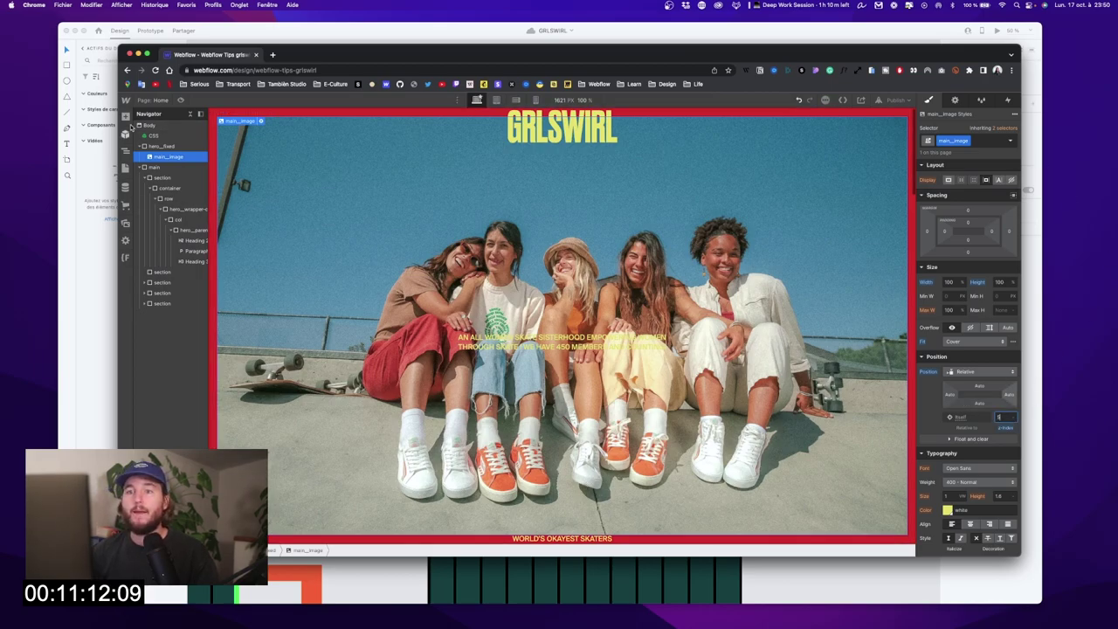
Step: Add a second image element inside hero__fixed, above main__image
{"action": "left_click", "coordinate": [125, 116]}
{"action": "left_click_drag", "start_coordinate": [154, 506], "coordinate": [164, 152]}
{"action": "left_click", "coordinate": [169, 167]}
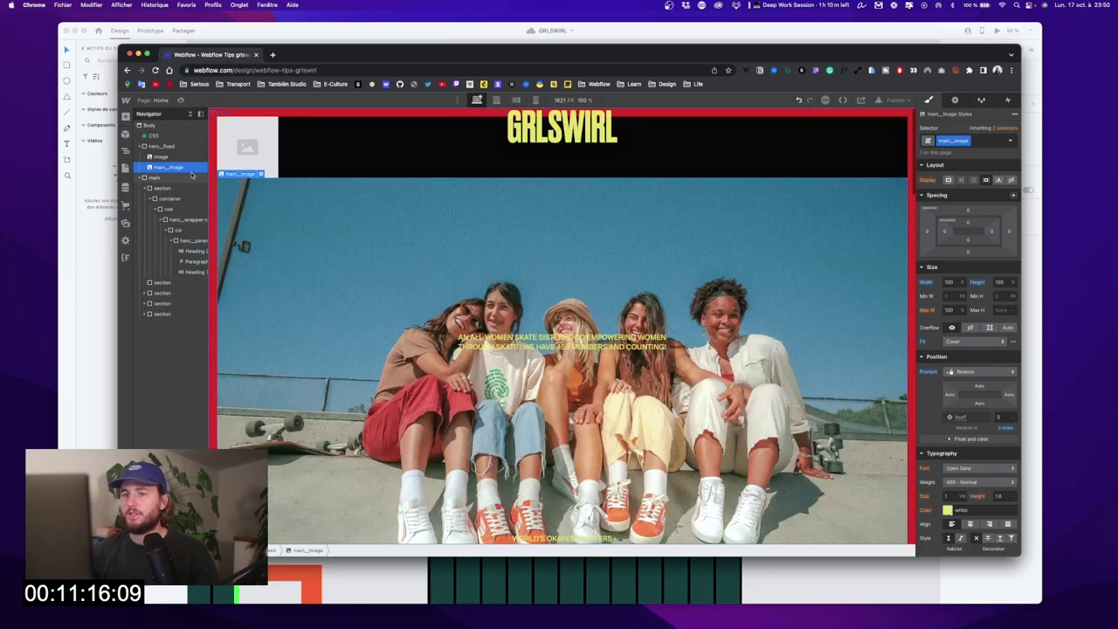
{"action": "left_click", "coordinate": [161, 157]}
Step: Rename the class main__image to image
{"action": "left_click", "coordinate": [164, 167]}
{"action": "double_click", "coordinate": [959, 141]}
{"action": "type", "text": "image"}
{"action": "key", "text": "Return"}
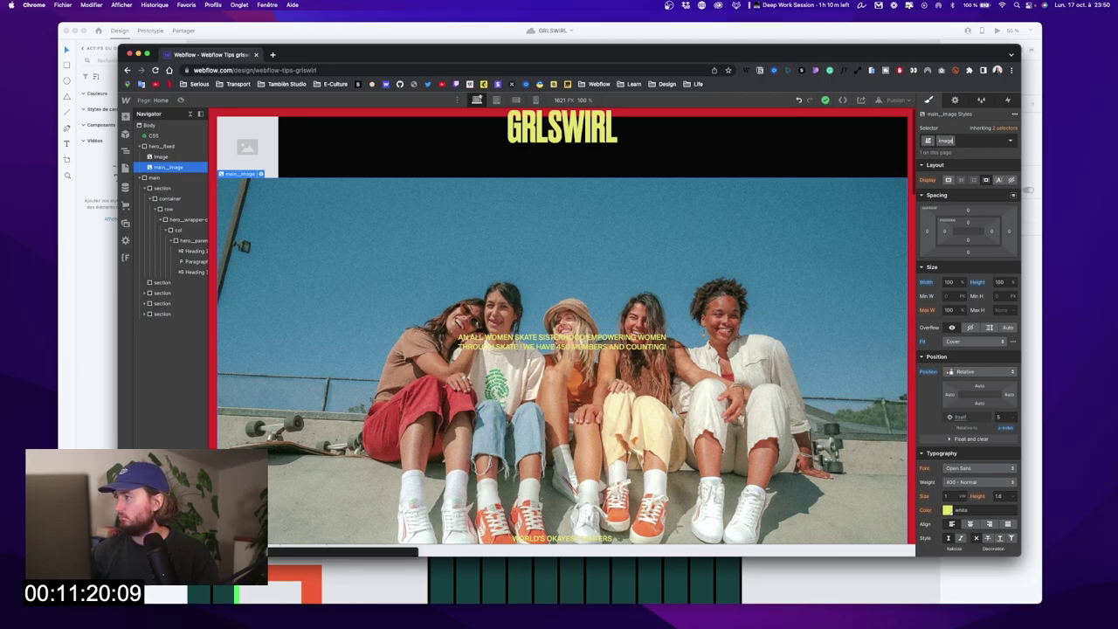
Step: Apply the existing image class to the new placeholder image
{"action": "left_click", "coordinate": [164, 158]}
{"action": "left_click", "coordinate": [986, 141]}
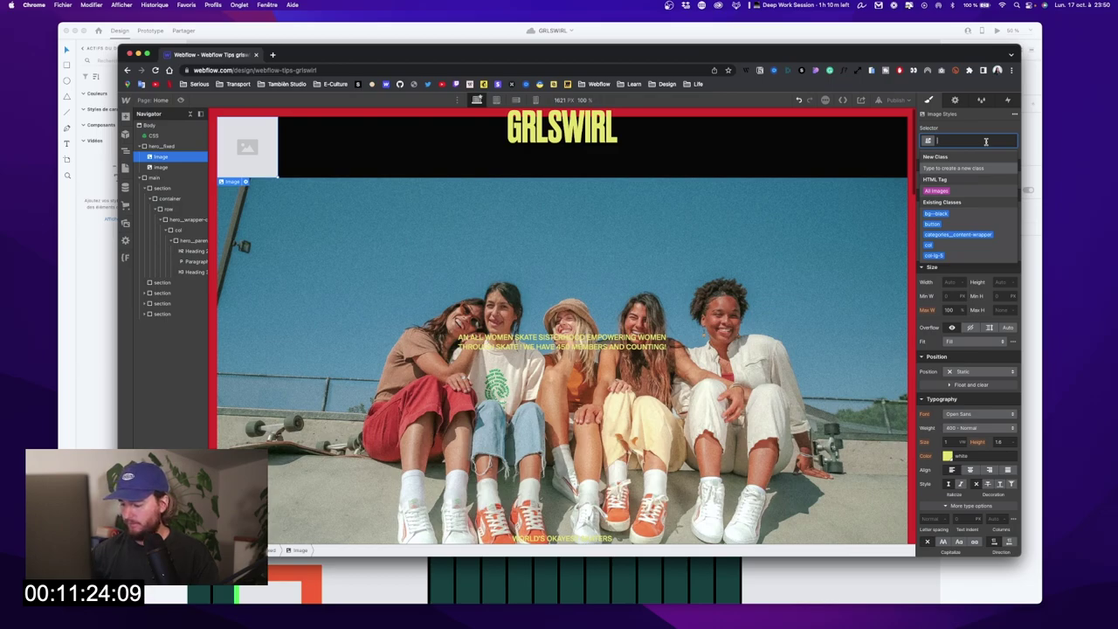
{"action": "type", "text": "ima"}
{"action": "key", "text": "BackSpace"}
{"action": "key", "text": "BackSpace"}
{"action": "key", "text": "BackSpace"}
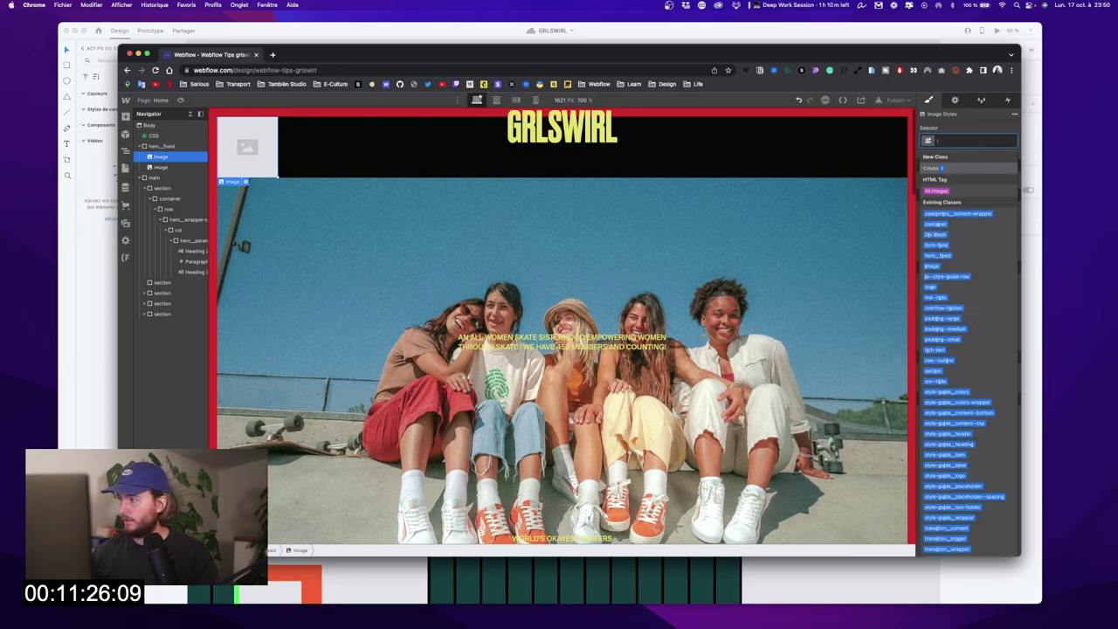
{"action": "type", "text": "image"}
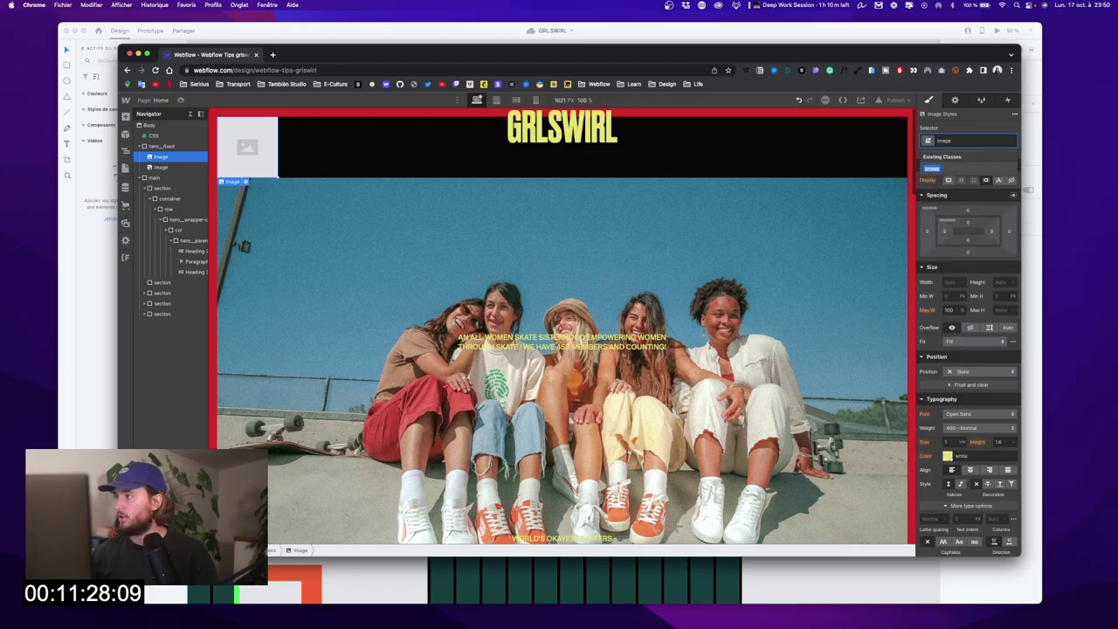
{"action": "key", "text": "Return"}
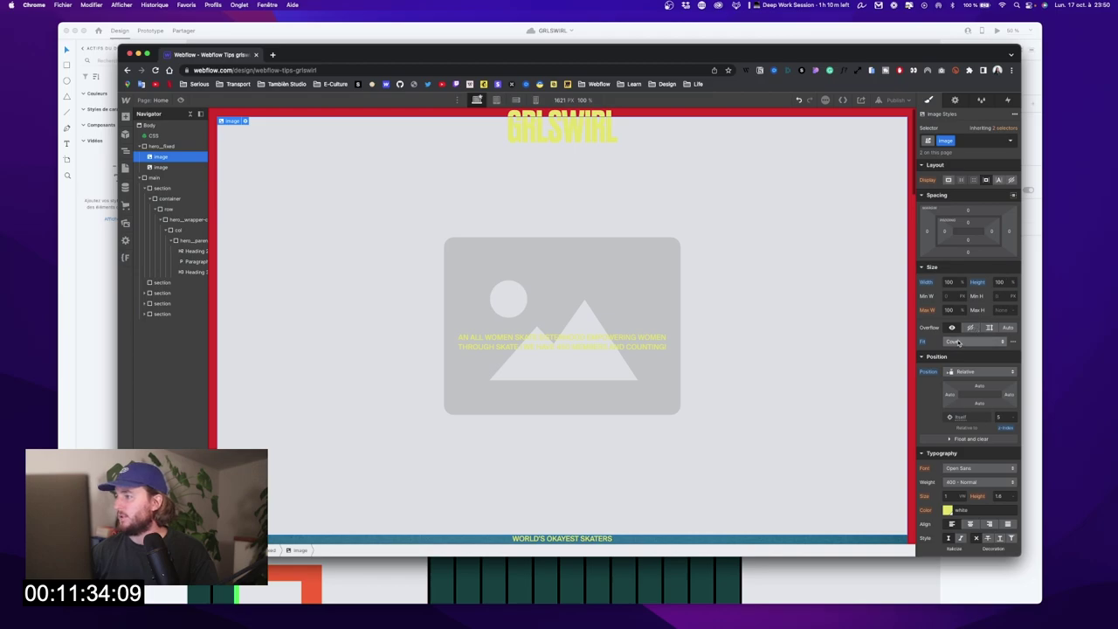
Step: Switch to Adobe XD, hide the layout grid and examine the photo above the EVENTS heading
{"action": "left_click", "coordinate": [245, 121]}
{"action": "key", "text": "ctrl+Up"}
{"action": "left_click", "coordinate": [524, 370]}
{"action": "scroll", "coordinate": [529, 374], "scroll_direction": "down", "scroll_amount": 4}
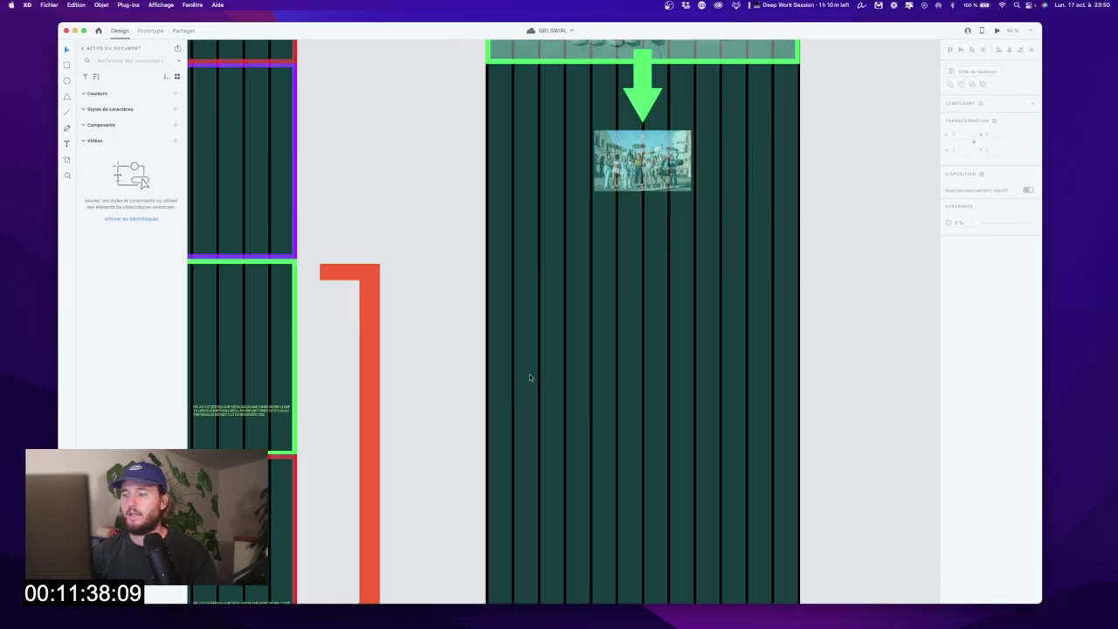
{"action": "scroll", "coordinate": [526, 369], "scroll_direction": "left", "scroll_amount": 4}
{"action": "scroll", "coordinate": [526, 368], "scroll_direction": "left", "scroll_amount": 15}
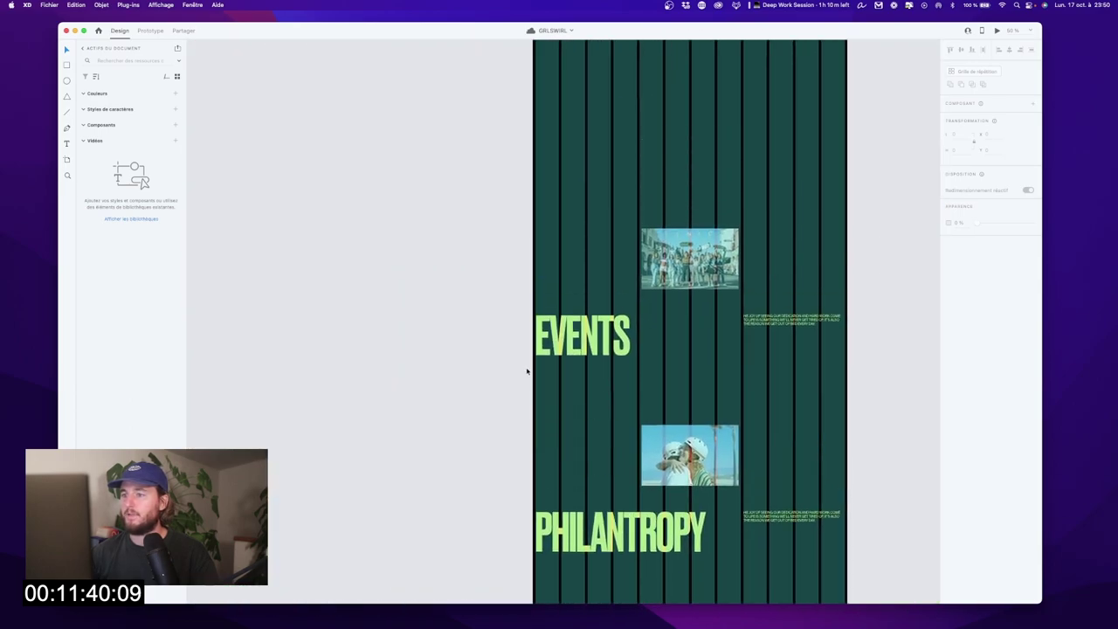
{"action": "scroll", "coordinate": [531, 371], "scroll_direction": "right", "scroll_amount": 1}
{"action": "key", "text": "shift+super+apostrophe"}
{"action": "scroll", "coordinate": [689, 323], "scroll_direction": "right", "scroll_amount": 3}
{"action": "left_click", "coordinate": [452, 302]}
{"action": "key", "text": "super+plus"}
{"action": "key", "text": "super+plus"}
{"action": "scroll", "coordinate": [604, 305], "scroll_direction": "left", "scroll_amount": 3}
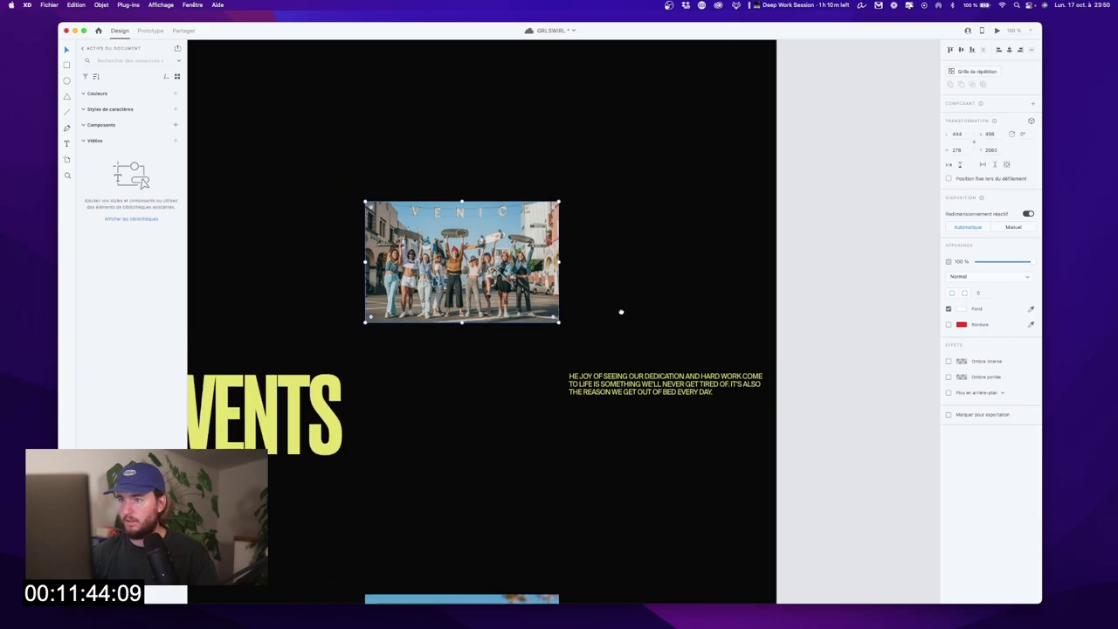
Step: Switch back to Webflow and fill the placeholder image with the Venice group photo
{"action": "key", "text": "ctrl+Up"}
{"action": "left_click", "coordinate": [888, 235]}
{"action": "key", "text": "j"}
{"action": "left_click", "coordinate": [315, 168]}
Step: Reset the z-index on the image class from the second image in hero__fixed
{"action": "left_click", "coordinate": [162, 166]}
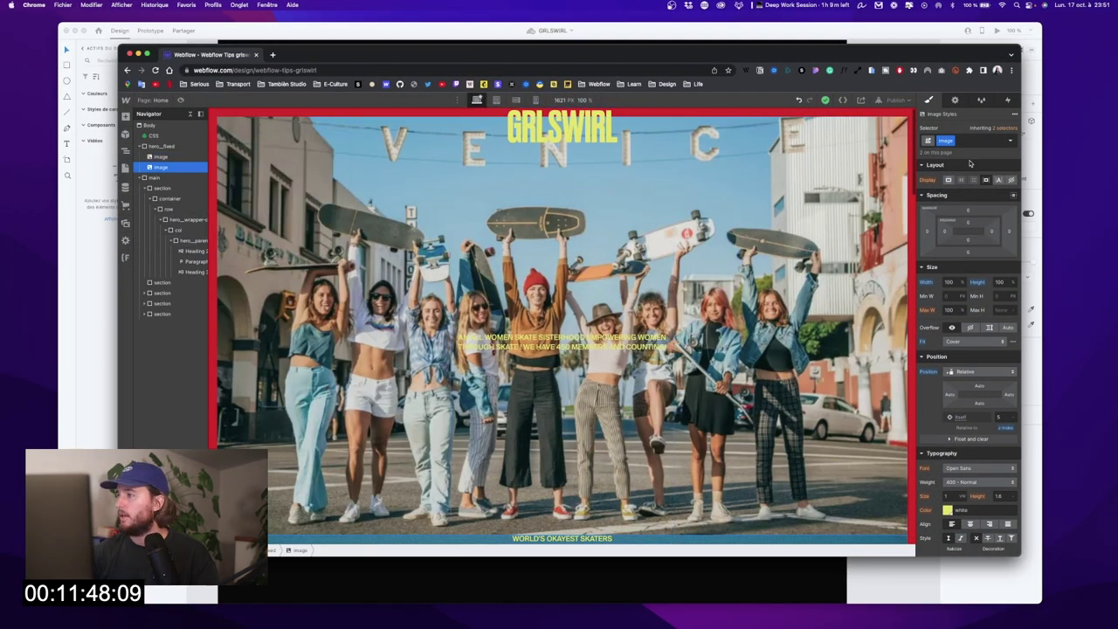
{"action": "left_click", "coordinate": [1007, 430]}
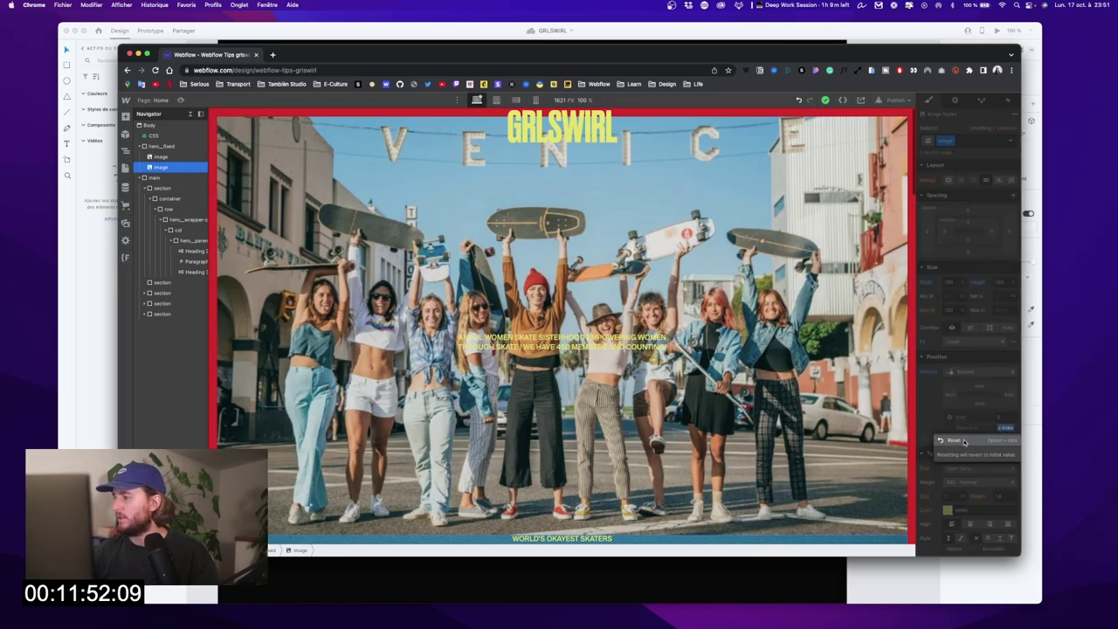
{"action": "left_click", "coordinate": [966, 441]}
Step: Add the combo class is-one to the seated skaters image and give it a z-index of 5
{"action": "left_click", "coordinate": [973, 141]}
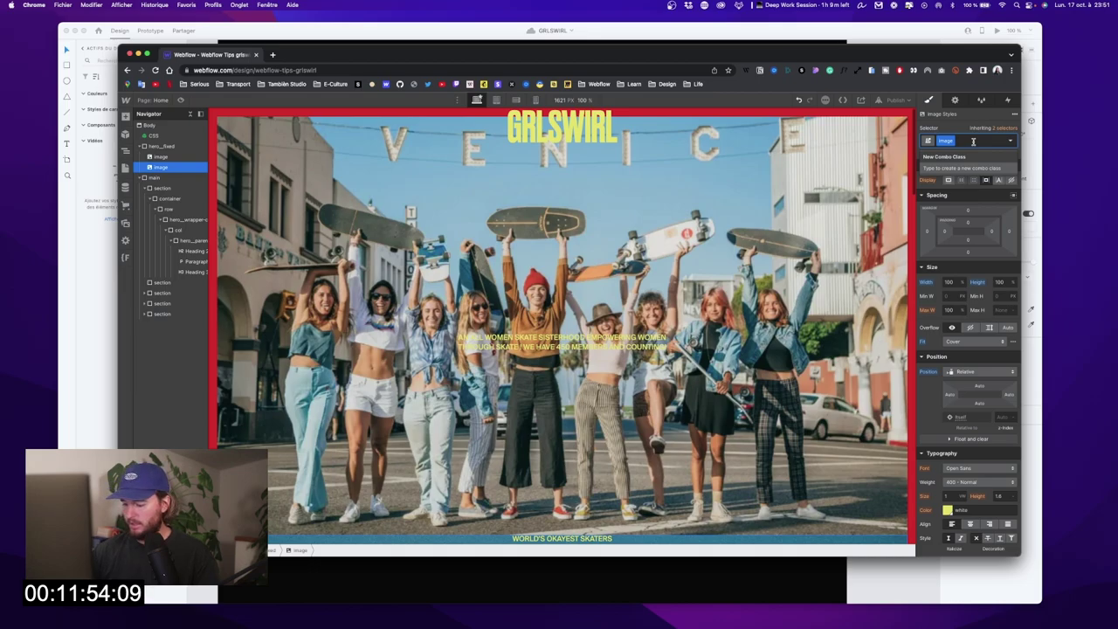
{"action": "type", "text": "is--v"}
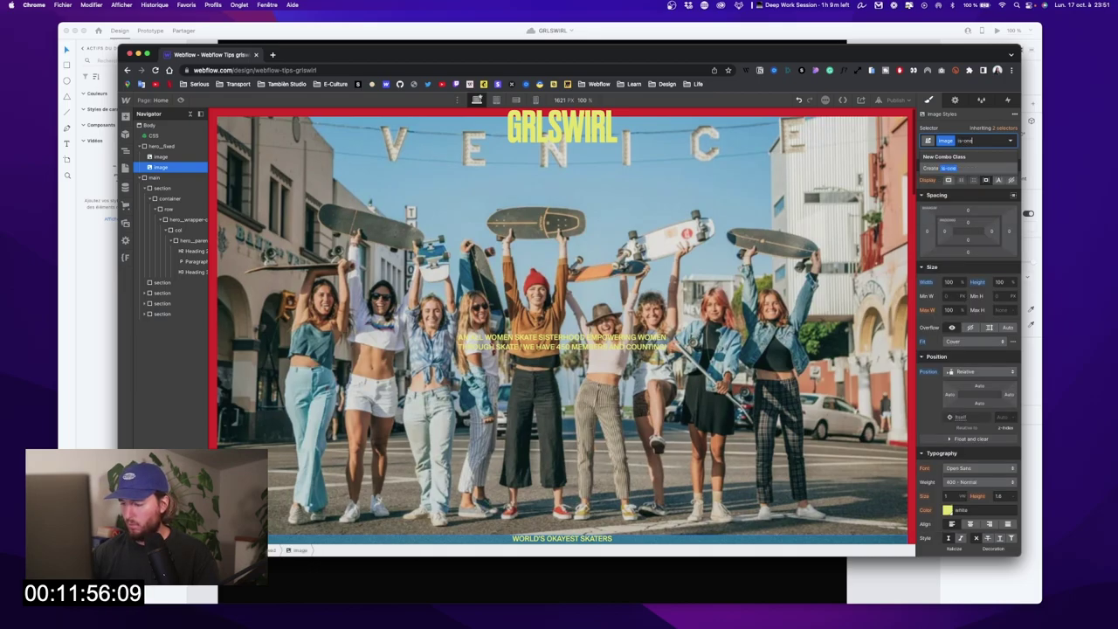
{"action": "key", "text": "Return"}
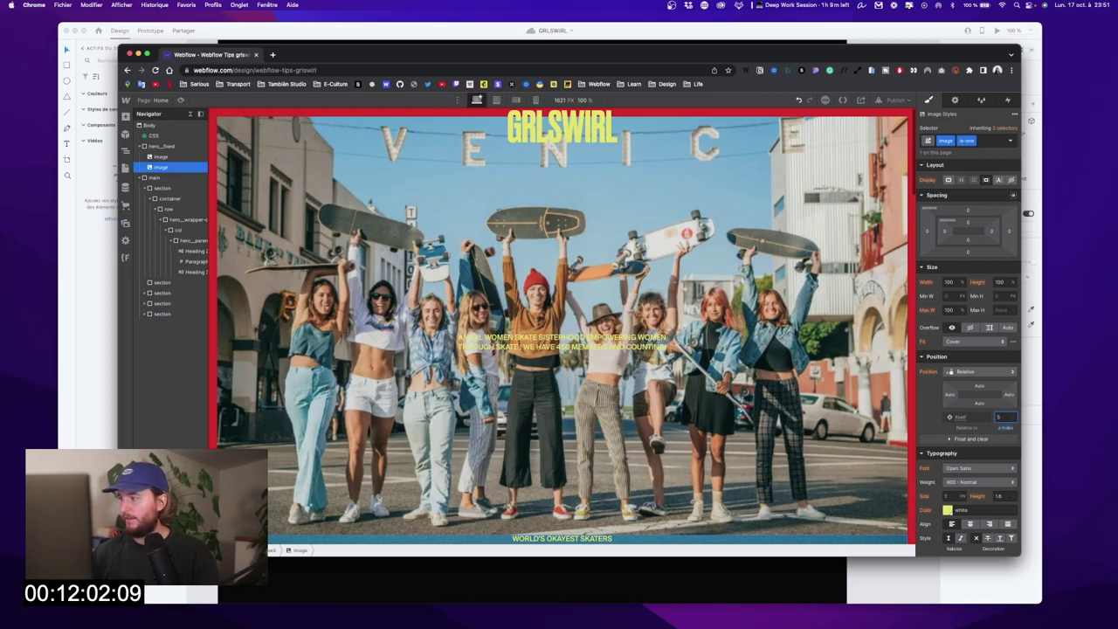
Step: Add the combo class is-two to the Venice image and give it a z-index of 4
{"action": "left_click", "coordinate": [163, 157]}
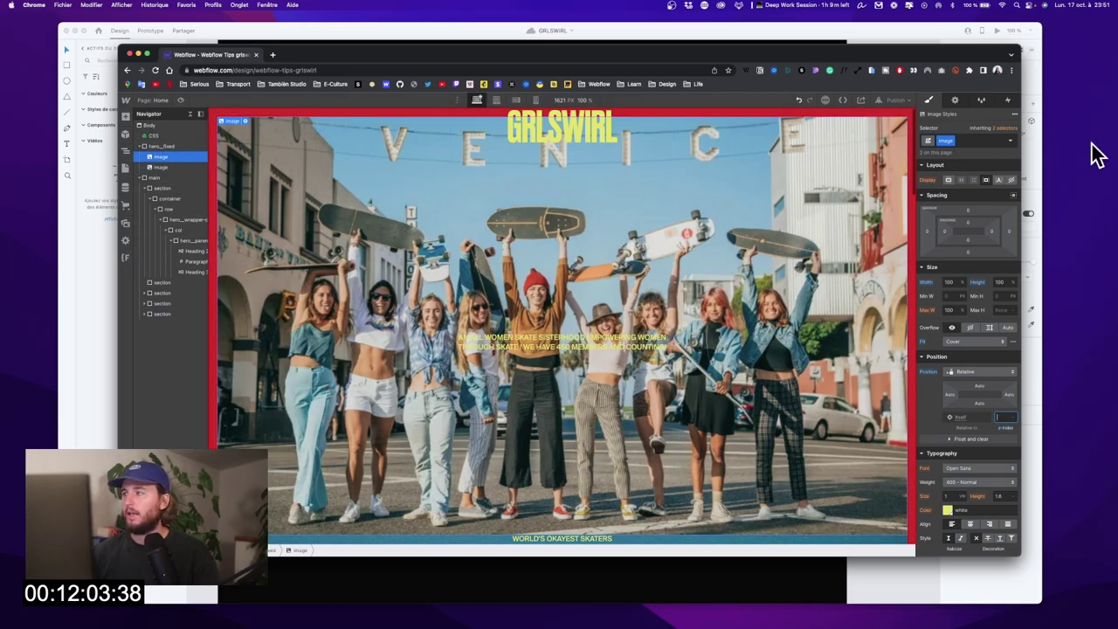
{"action": "left_click", "coordinate": [975, 143]}
{"action": "type", "text": "is-two"}
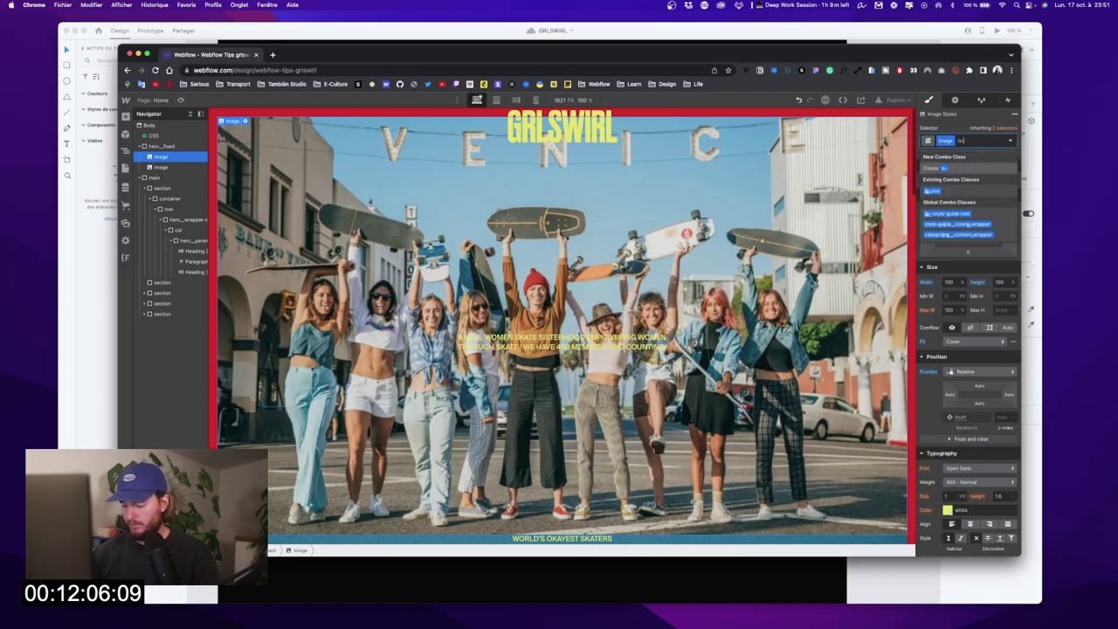
{"action": "key", "text": "Return"}
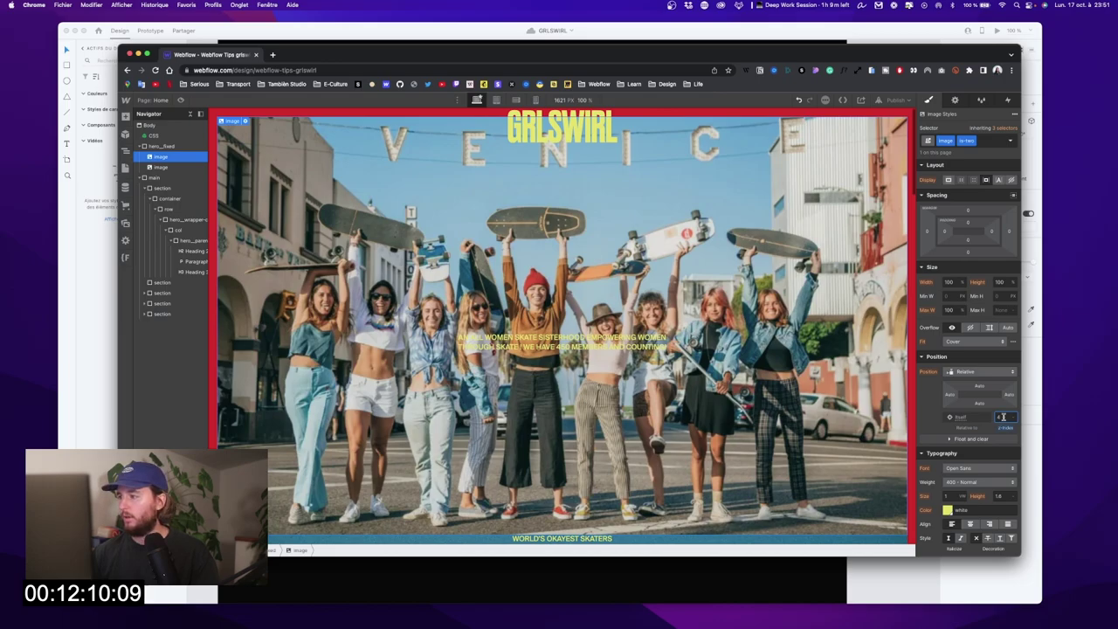
{"action": "left_click", "coordinate": [978, 371]}
{"action": "left_click", "coordinate": [979, 382]}
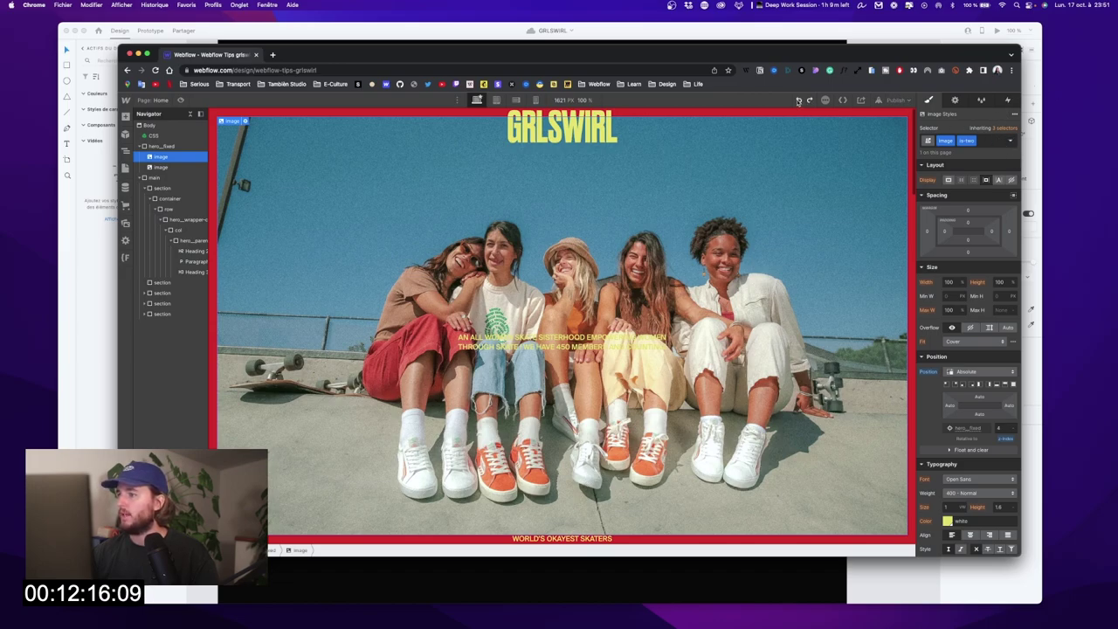
{"action": "left_click", "coordinate": [798, 100]}
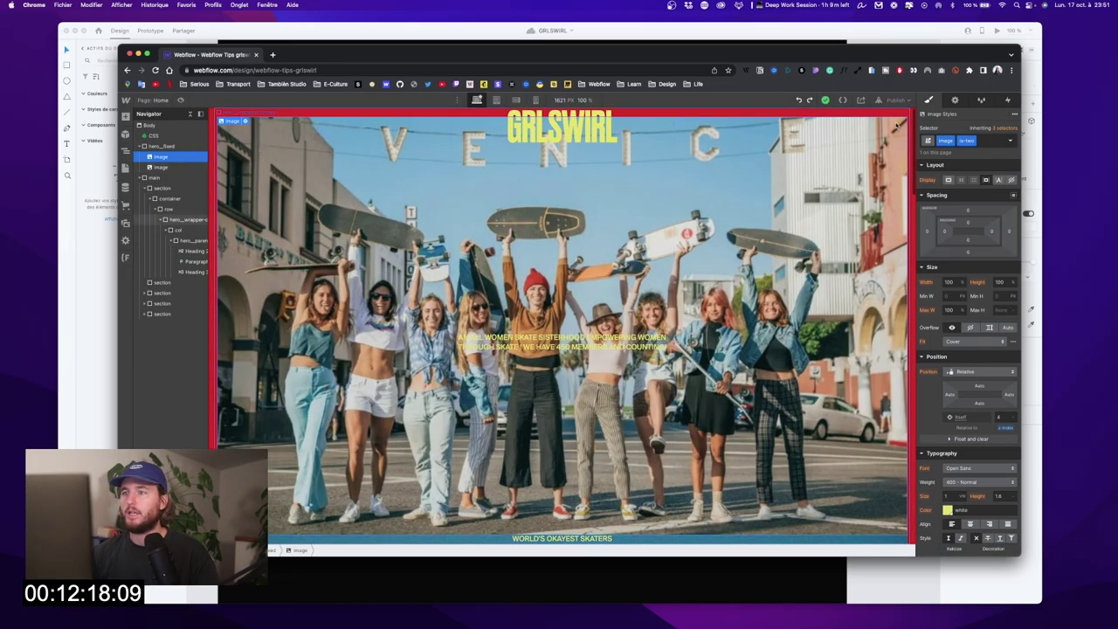
Step: Set the base image class to Absolute position with 0% offsets on all four sides
{"action": "left_click", "coordinate": [1009, 140]}
{"action": "left_click", "coordinate": [1012, 129]}
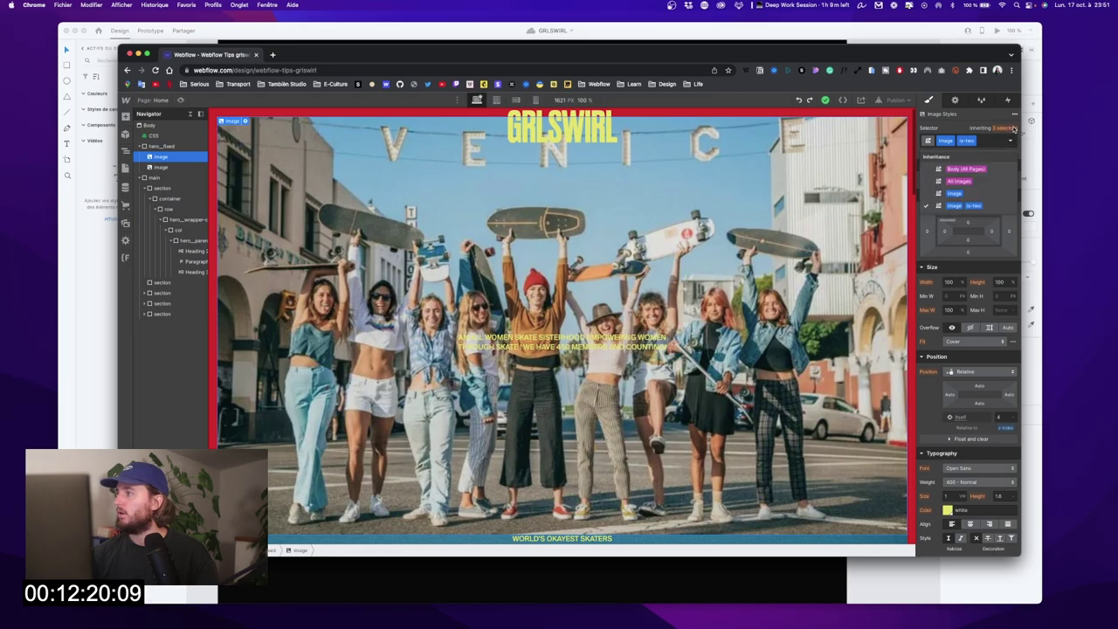
{"action": "left_click", "coordinate": [956, 193]}
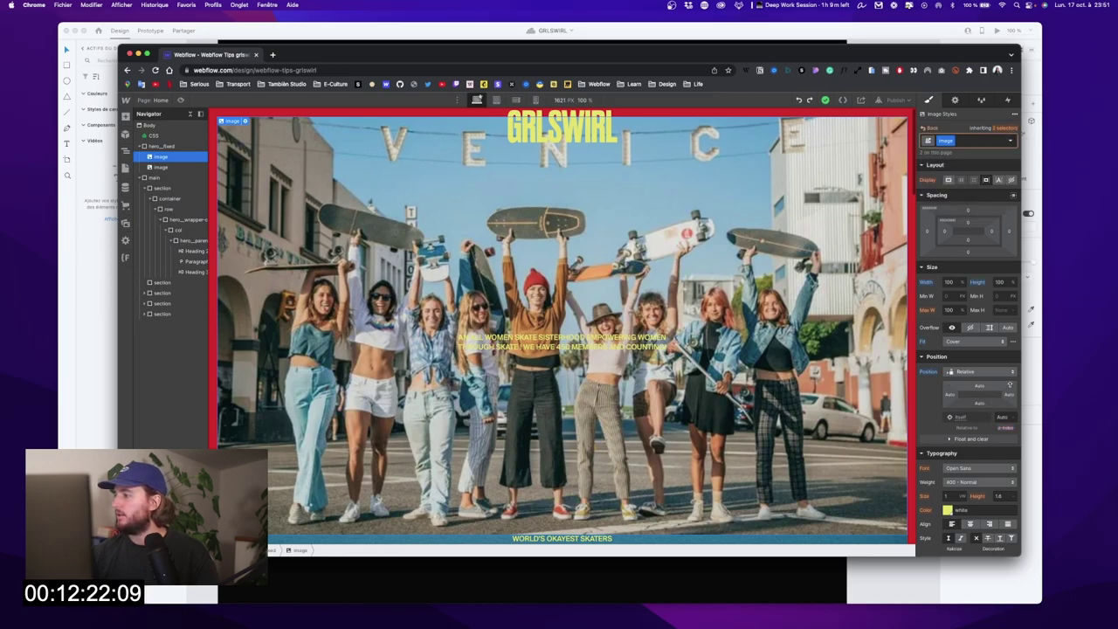
{"action": "left_click", "coordinate": [982, 373]}
{"action": "left_click", "coordinate": [966, 382]}
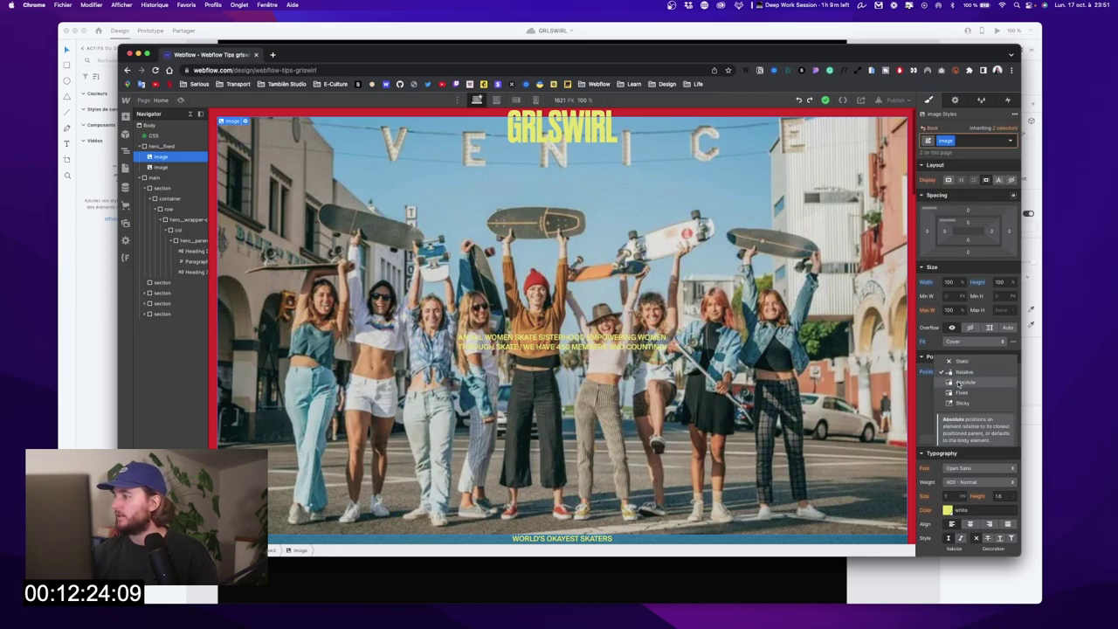
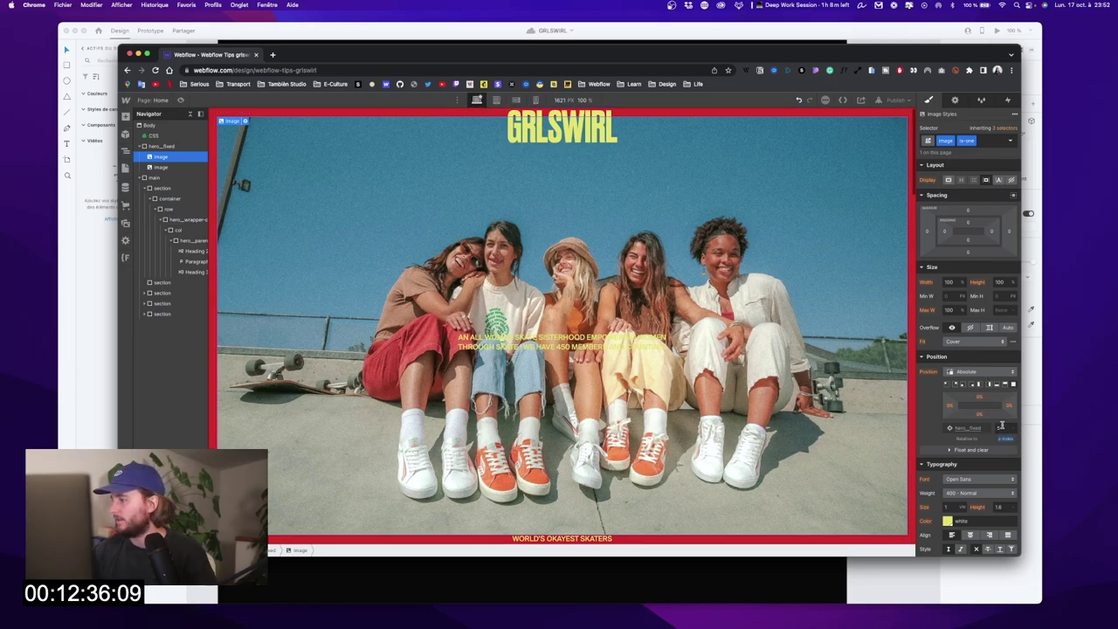
Step: Try a z-index of 5 on the Venice image's is-two class, and settle on 4
{"action": "left_click", "coordinate": [162, 168]}
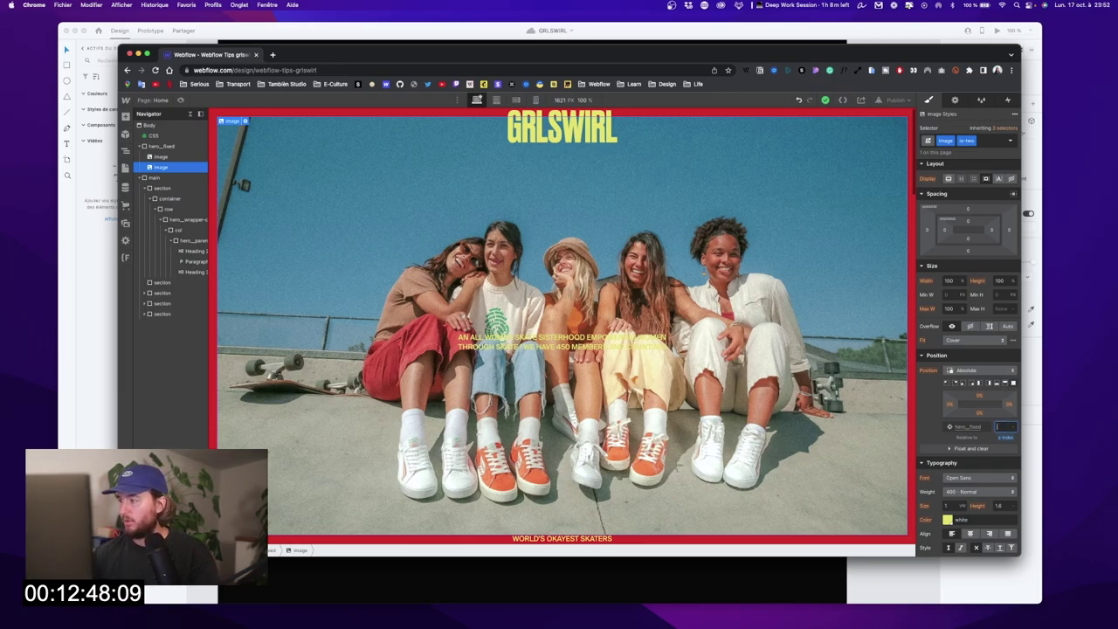
{"action": "key", "text": "Down"}
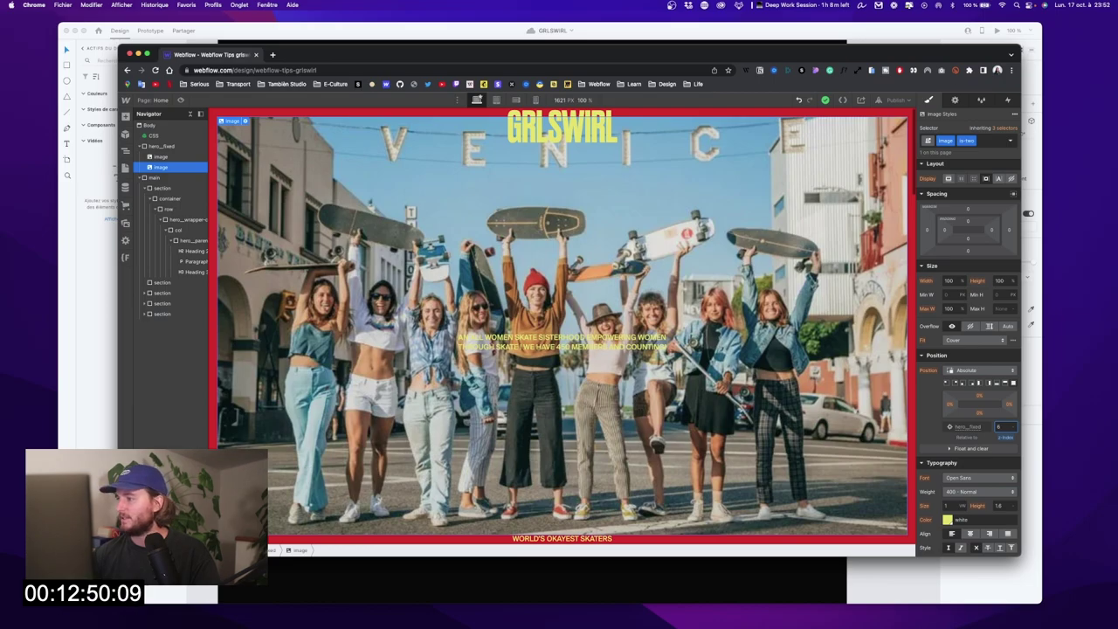
{"action": "key", "text": "Down"}
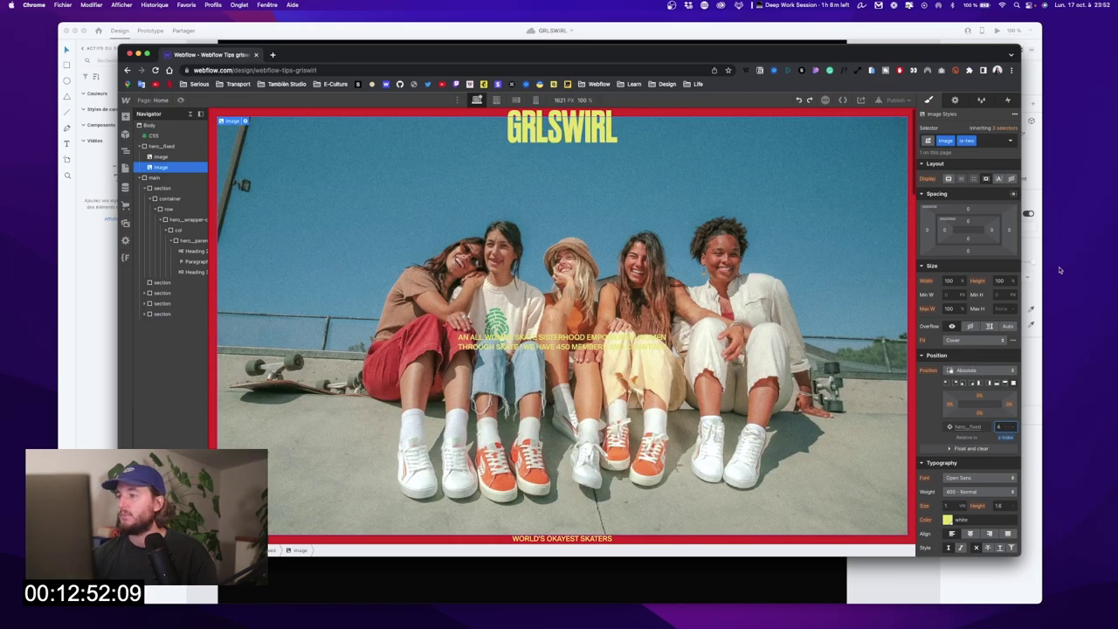
{"action": "left_click", "coordinate": [161, 157]}
{"action": "left_click", "coordinate": [162, 167]}
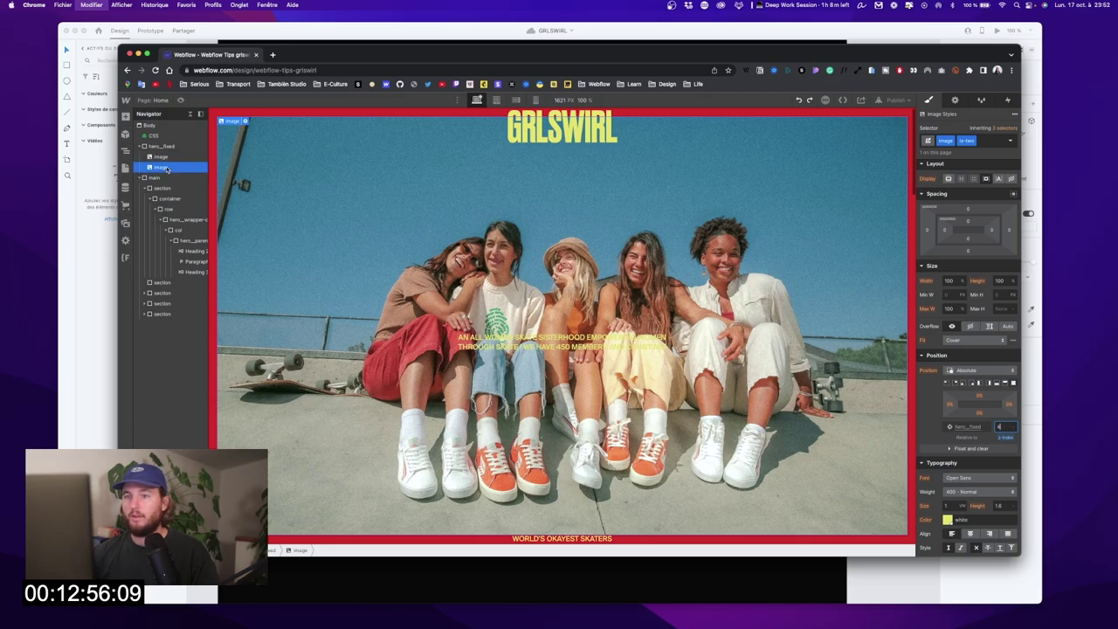
{"action": "type", "text": "4"}
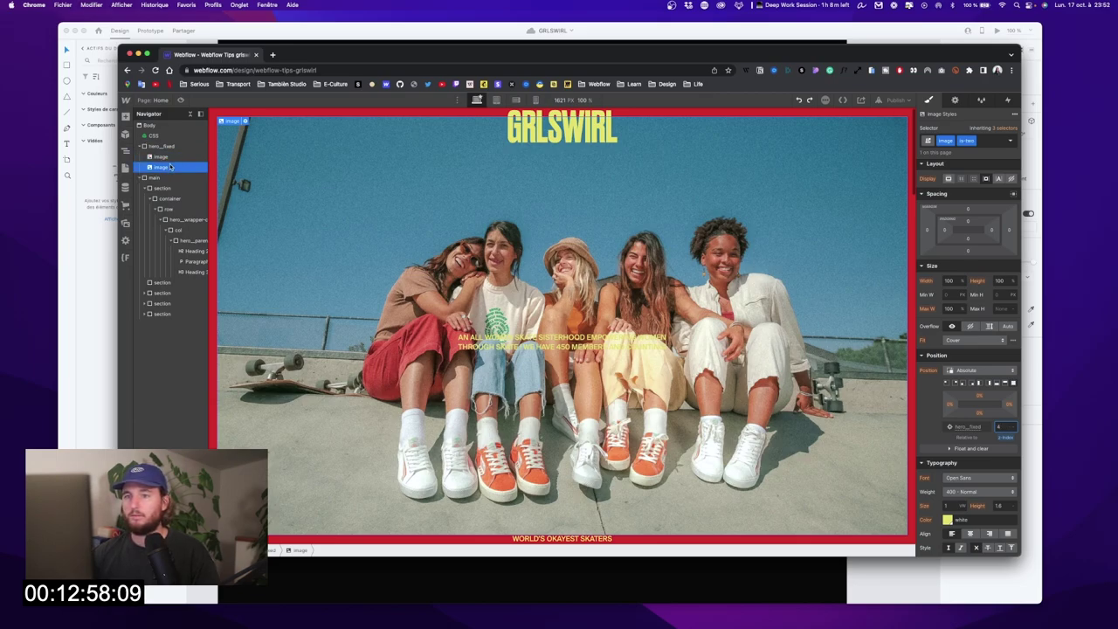
Step: Duplicate the Venice image inside the hero__fixed block
{"action": "left_click", "coordinate": [156, 177]}
{"action": "left_click", "coordinate": [186, 219]}
{"action": "left_click", "coordinate": [166, 168]}
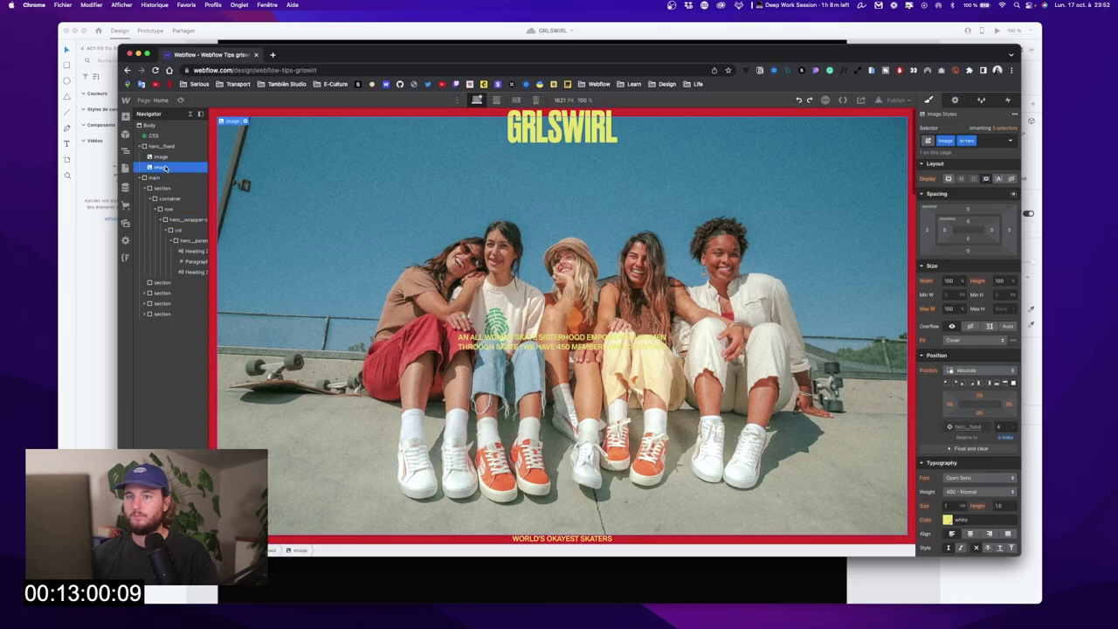
{"action": "key", "text": "super+d"}
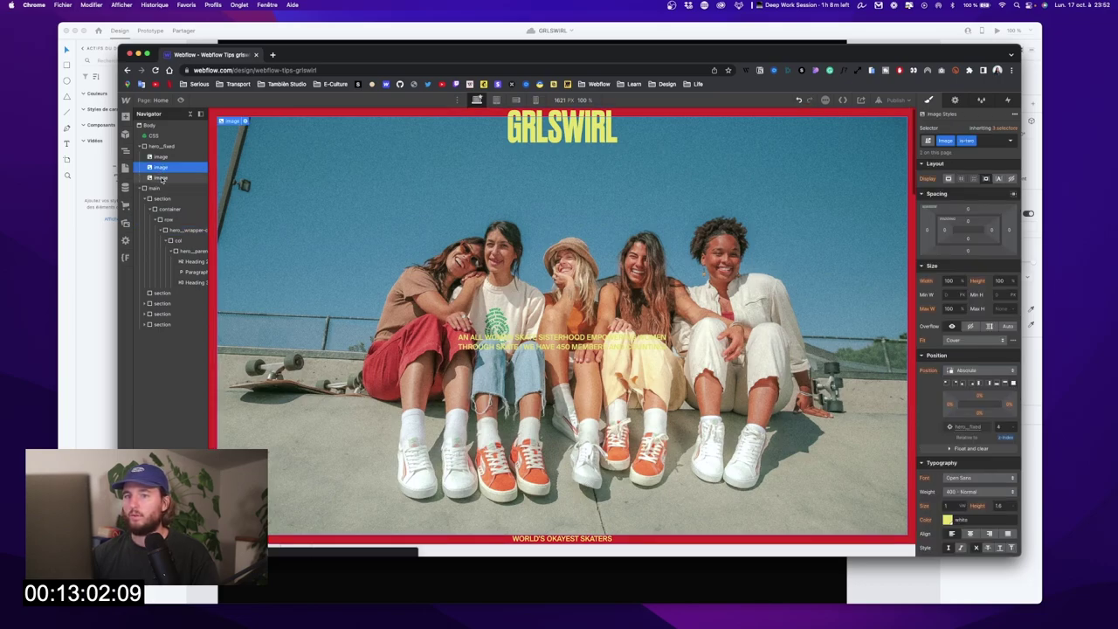
Step: Replace the is-two combo class on the third image in hero__fixed with a new combo class is-three
{"action": "left_click", "coordinate": [162, 178]}
{"action": "left_click", "coordinate": [992, 140]}
{"action": "key", "text": "BackSpace"}
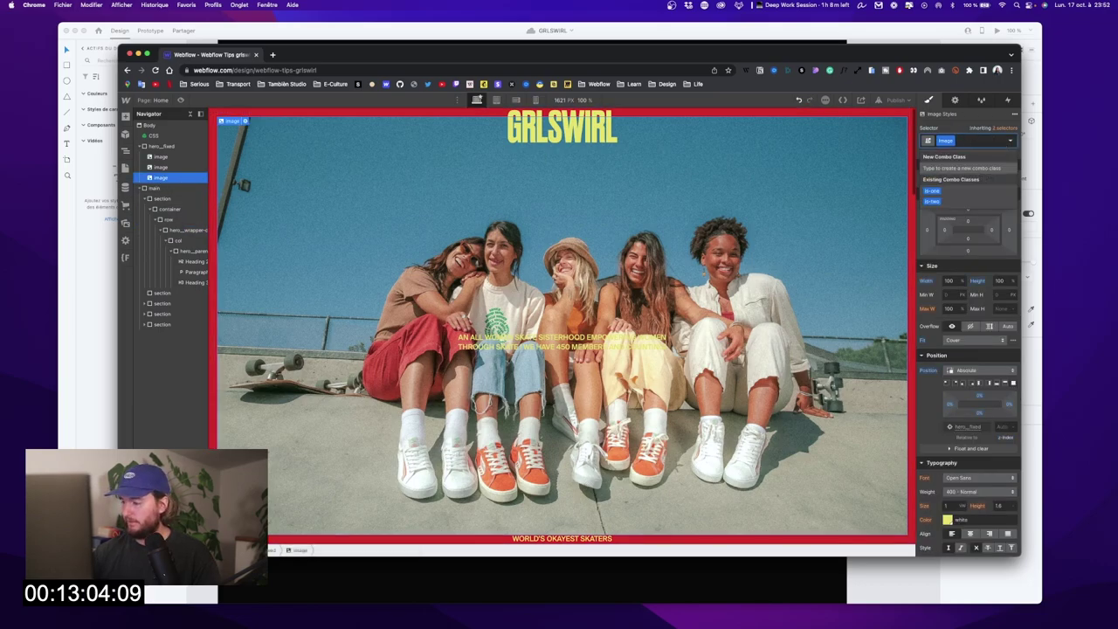
{"action": "type", "text": "is-three"}
{"action": "key", "text": "Return"}
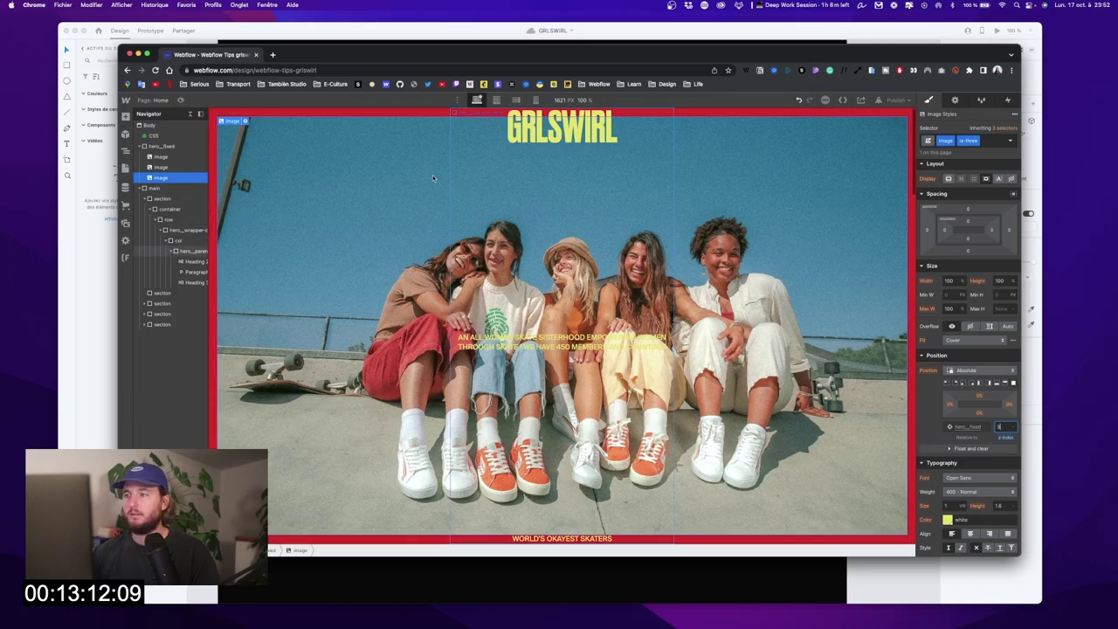
Step: Replace the third hero__fixed image with 4.webp, consulting the Adobe XD design for the image order
{"action": "left_click", "coordinate": [244, 121]}
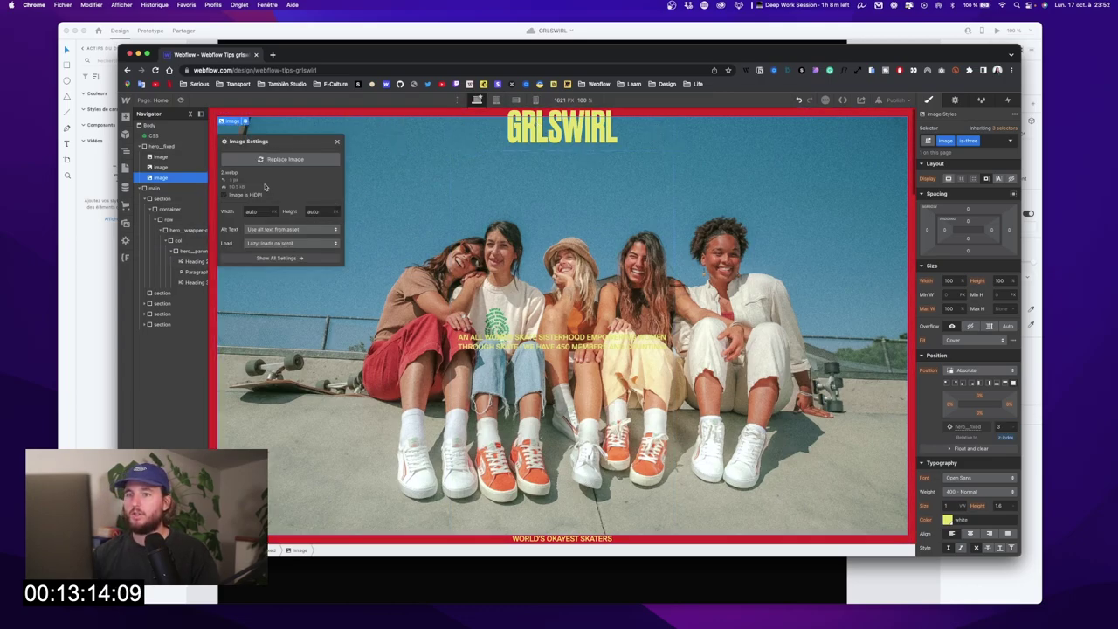
{"action": "left_click", "coordinate": [279, 162]}
{"action": "key", "text": "ctrl+Up"}
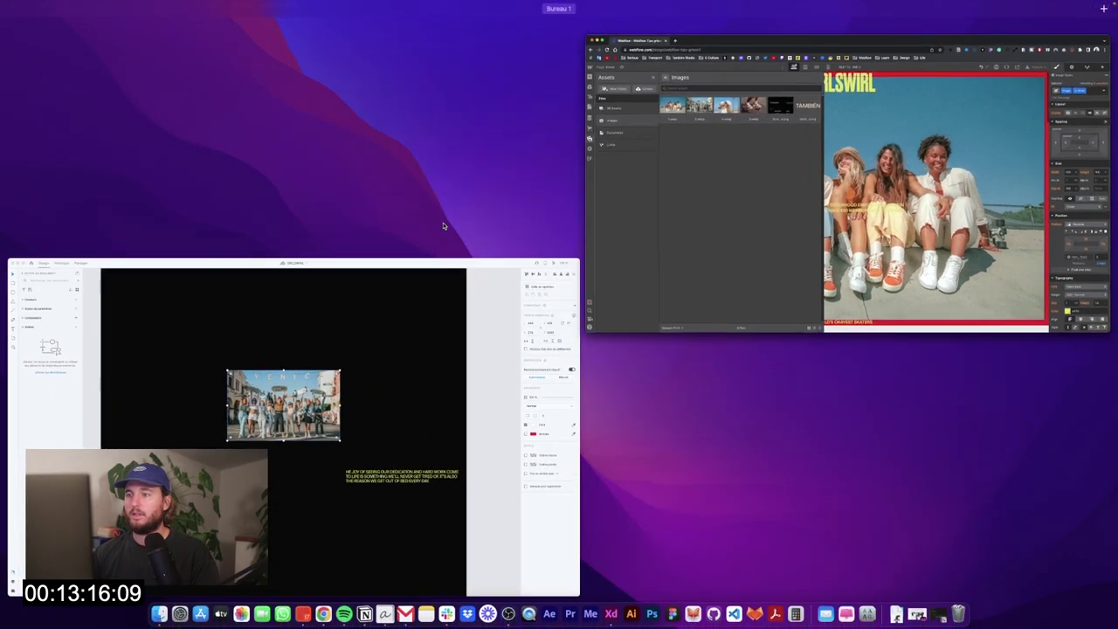
{"action": "left_click", "coordinate": [417, 334]}
{"action": "scroll", "coordinate": [416, 335], "scroll_direction": "down", "scroll_amount": 4}
{"action": "key", "text": "ctrl+Up"}
{"action": "left_click", "coordinate": [665, 213]}
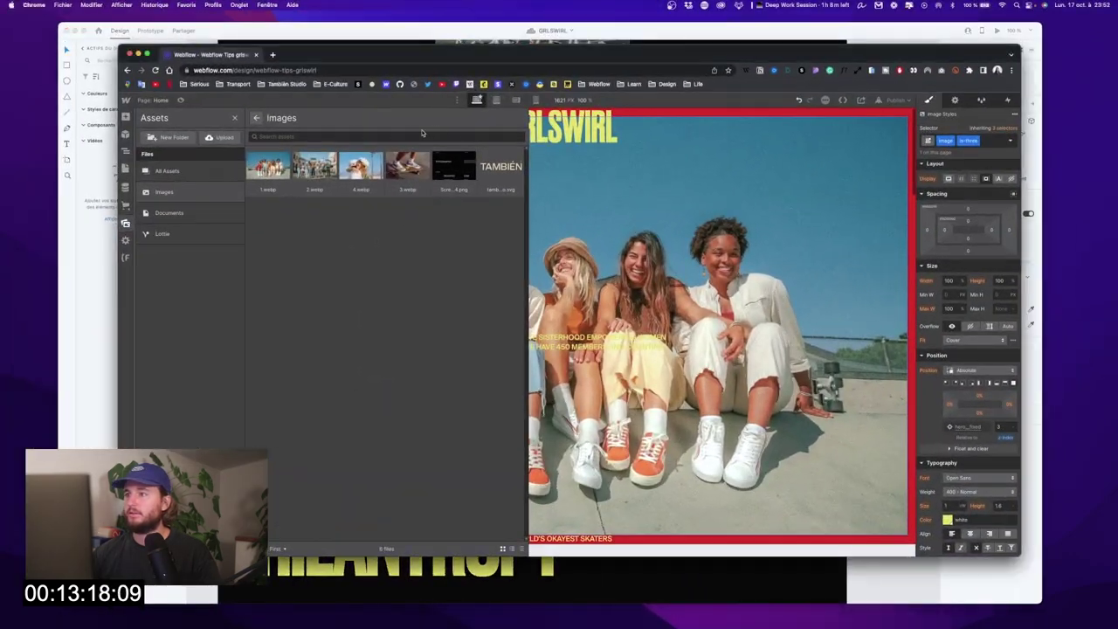
{"action": "key", "text": "Escape"}
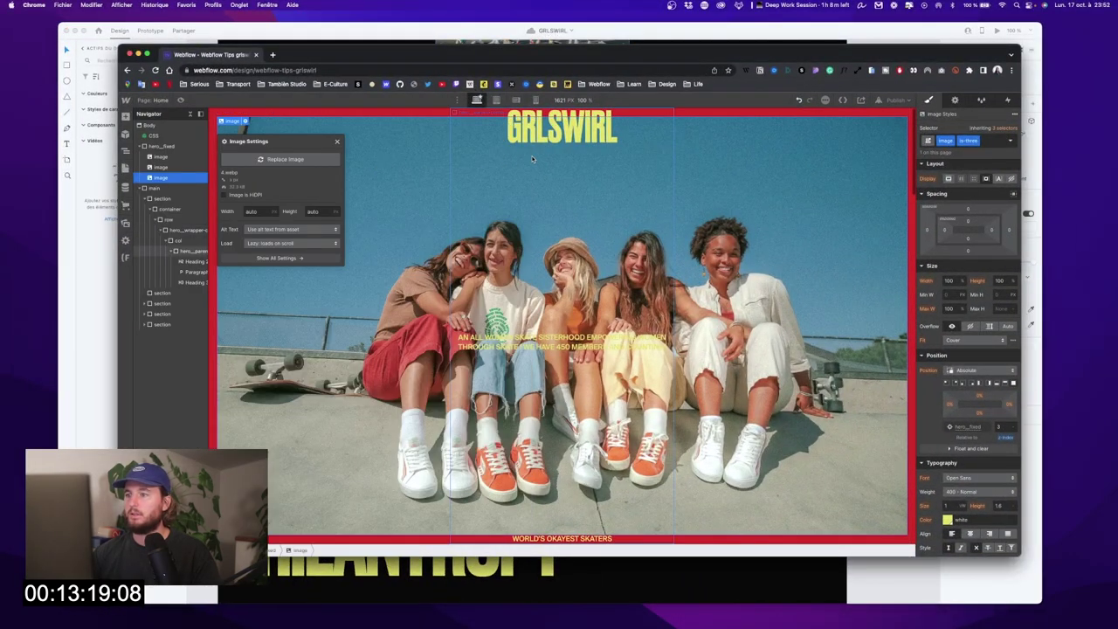
{"action": "left_click", "coordinate": [336, 143]}
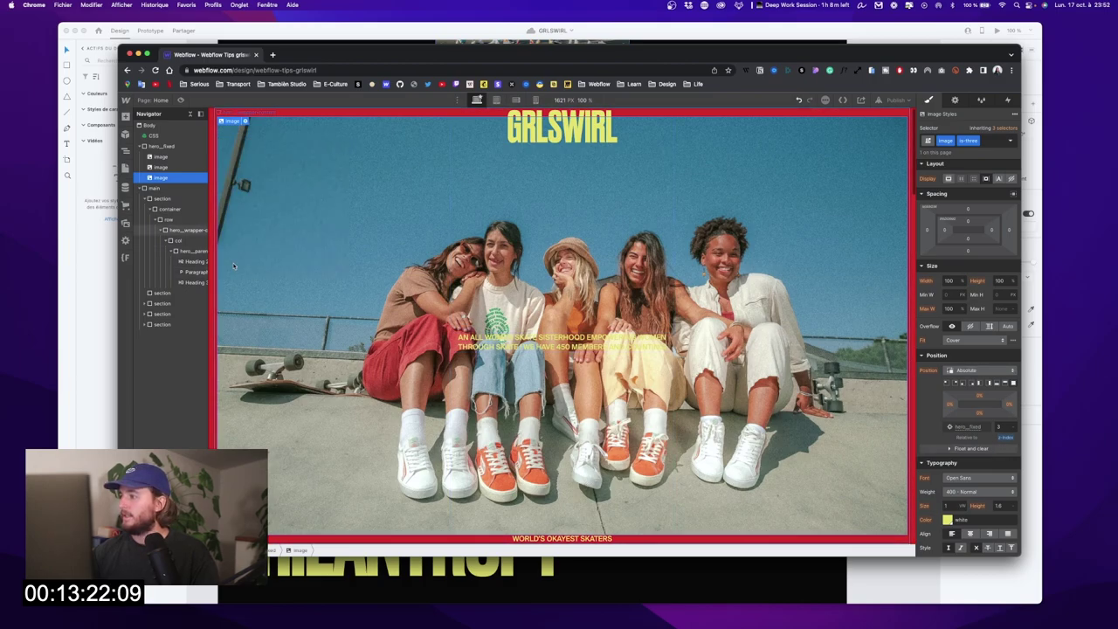
Step: Duplicate the third image inside hero__fixed and swap the copy's is-three combo class for a new is-four class
{"action": "key", "text": "super+c"}
{"action": "key", "text": "super+v"}
{"action": "left_click", "coordinate": [172, 189]}
{"action": "left_click", "coordinate": [994, 142]}
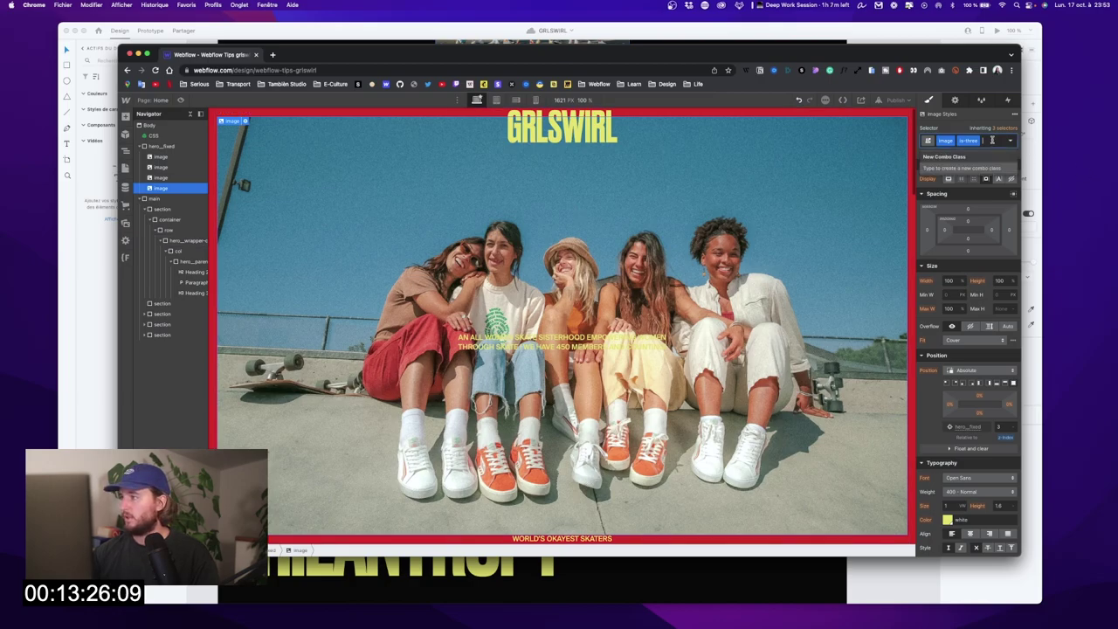
{"action": "key", "text": "BackSpace"}
{"action": "type", "text": "is-four"}
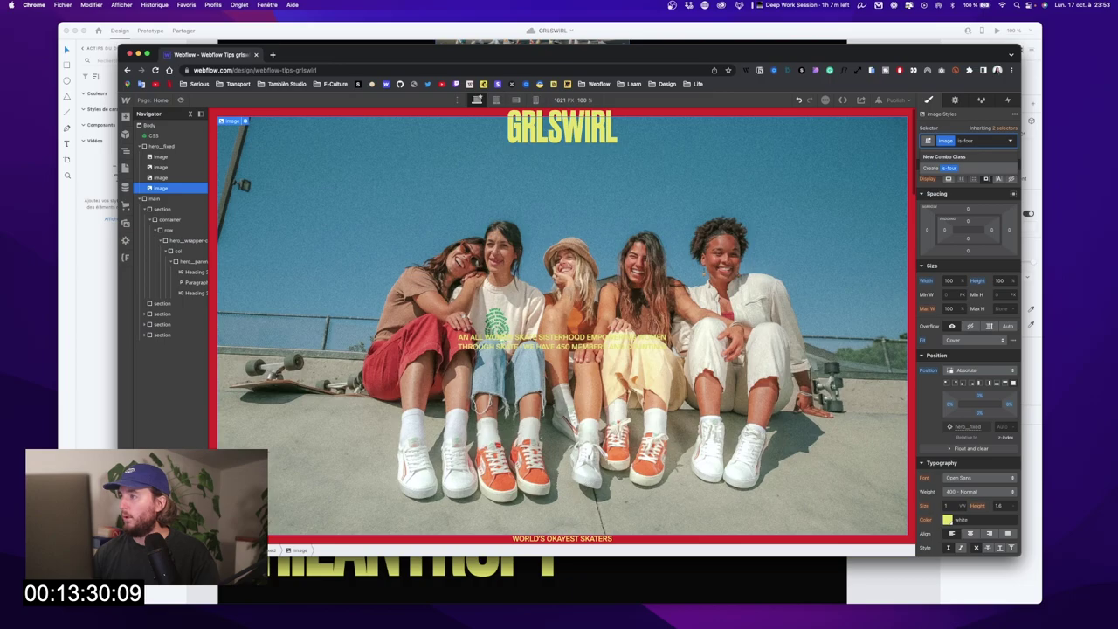
{"action": "key", "text": "Return"}
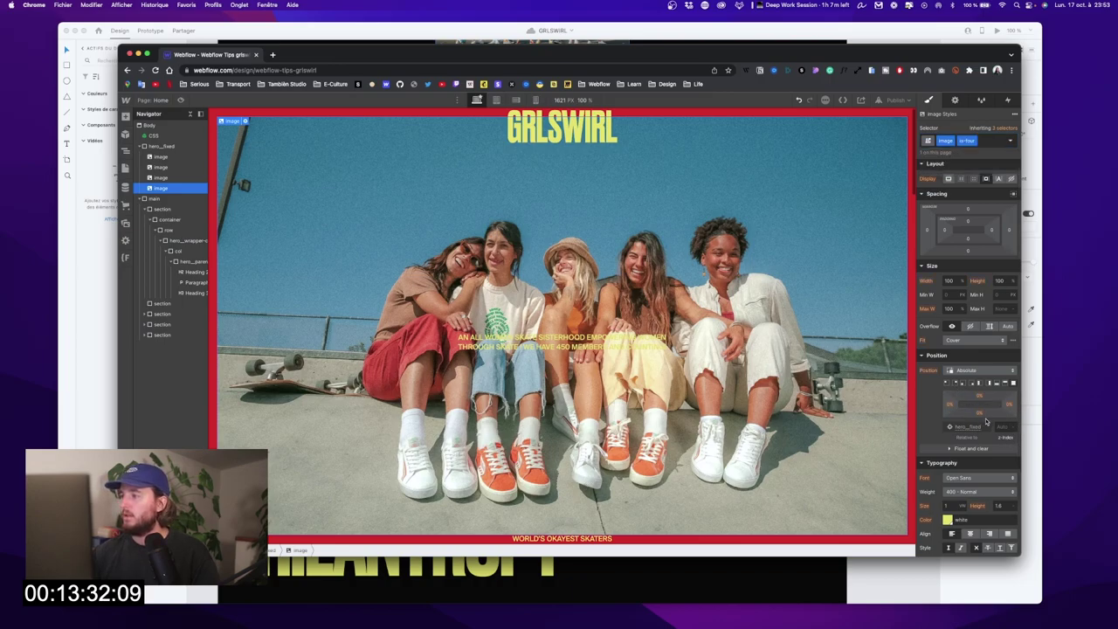
Step: Compare the z-index of the other hero__fixed images and set the is-four image's z-index to 2
{"action": "left_click", "coordinate": [161, 157]}
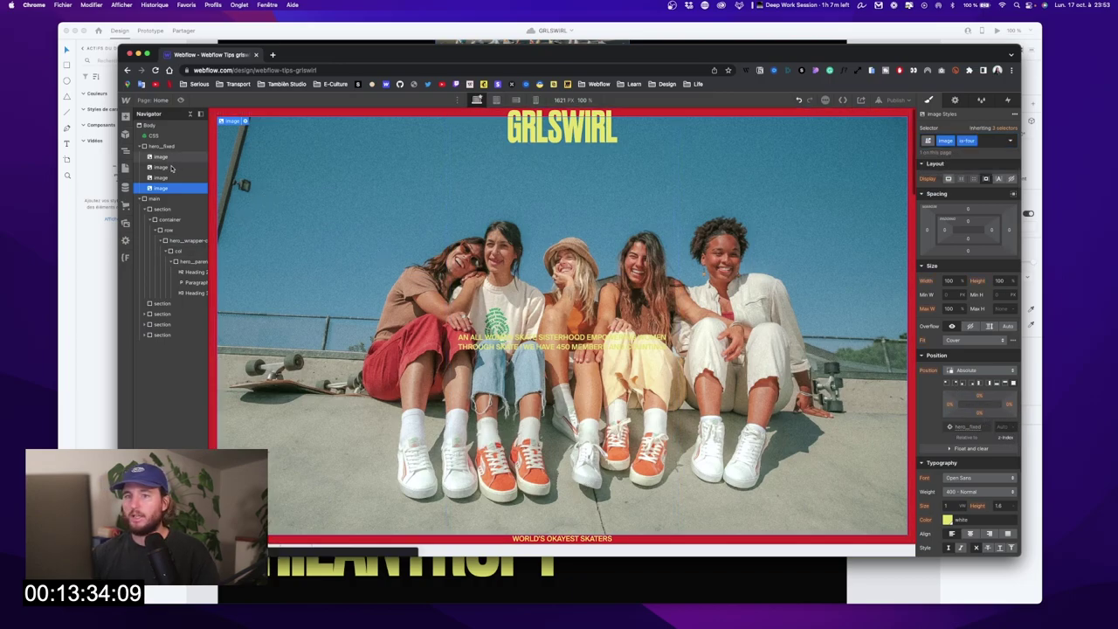
{"action": "left_click", "coordinate": [163, 168]}
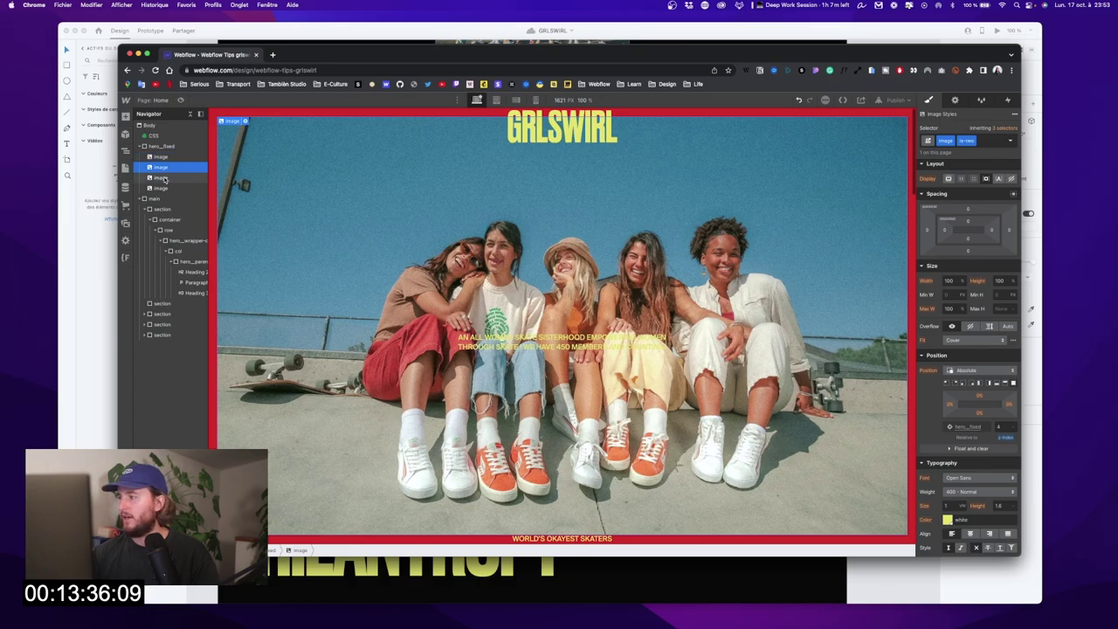
{"action": "left_click", "coordinate": [164, 178]}
{"action": "left_click", "coordinate": [163, 188]}
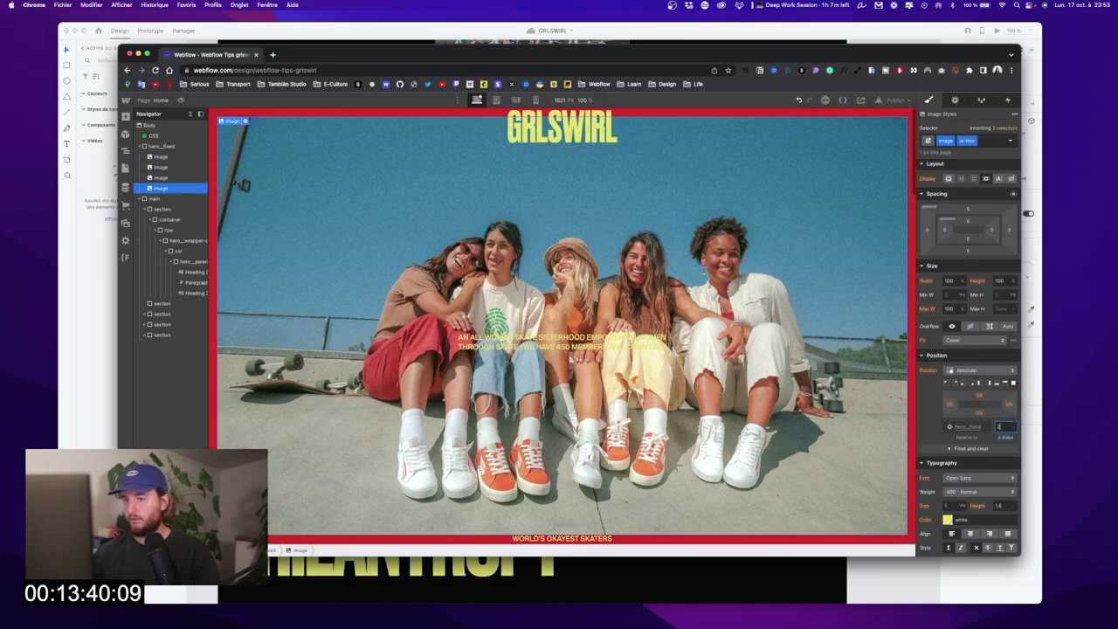
Step: Replace the is-four image's picture with 3.webp from the assets
{"action": "left_click", "coordinate": [245, 120]}
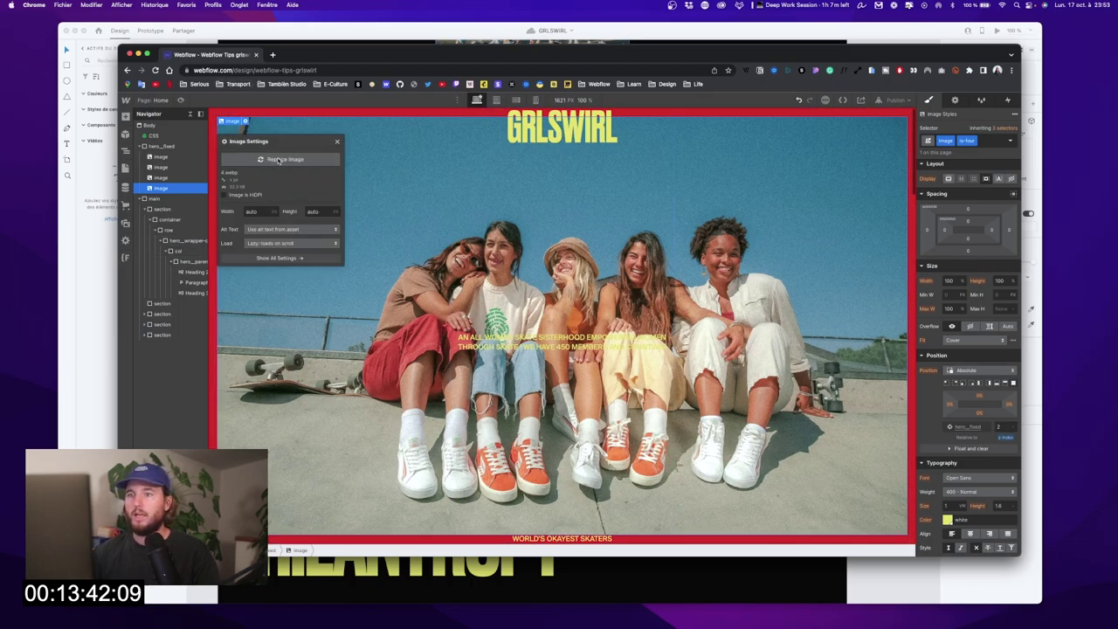
{"action": "left_click", "coordinate": [278, 160]}
{"action": "left_click", "coordinate": [407, 166]}
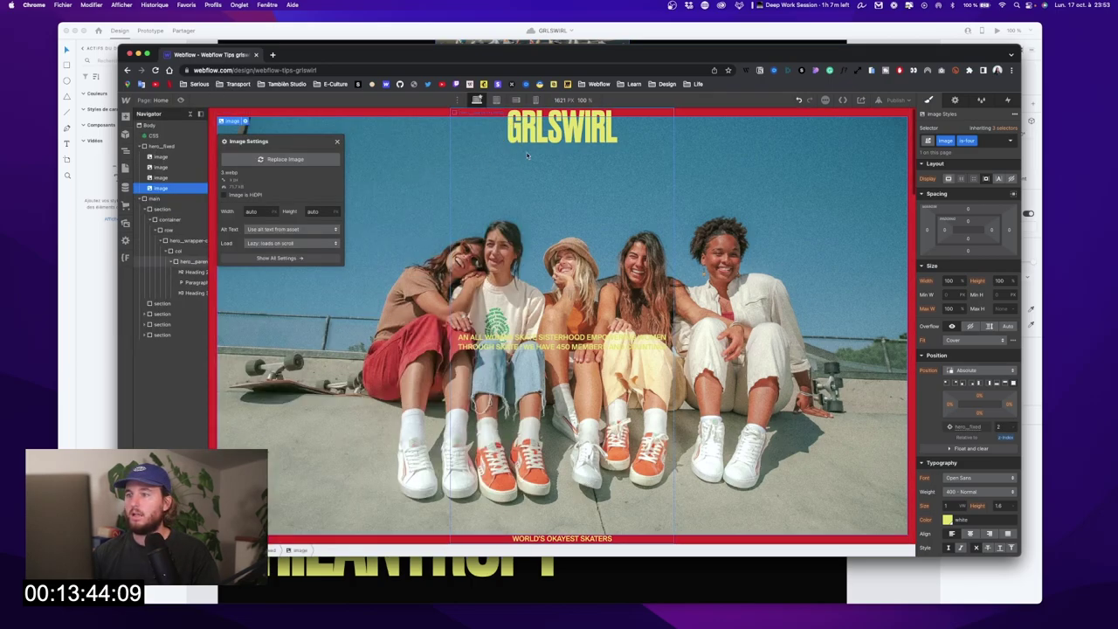
Step: Check the stacking order by deleting images from hero__fixed one at a time, and undo the deletions
{"action": "left_click", "coordinate": [161, 167]}
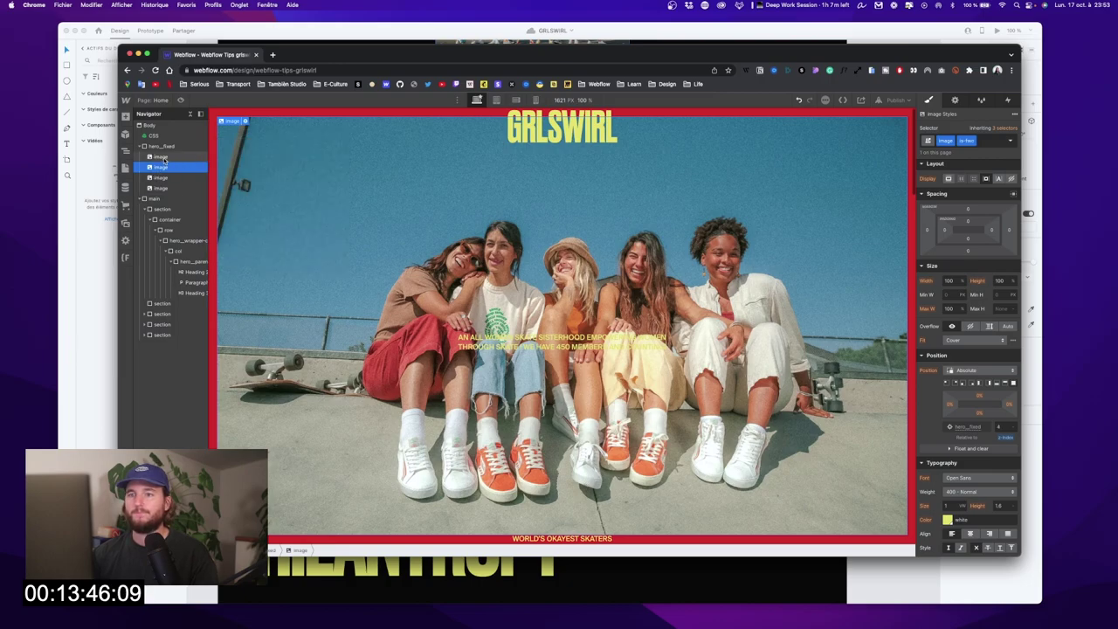
{"action": "left_click", "coordinate": [163, 157]}
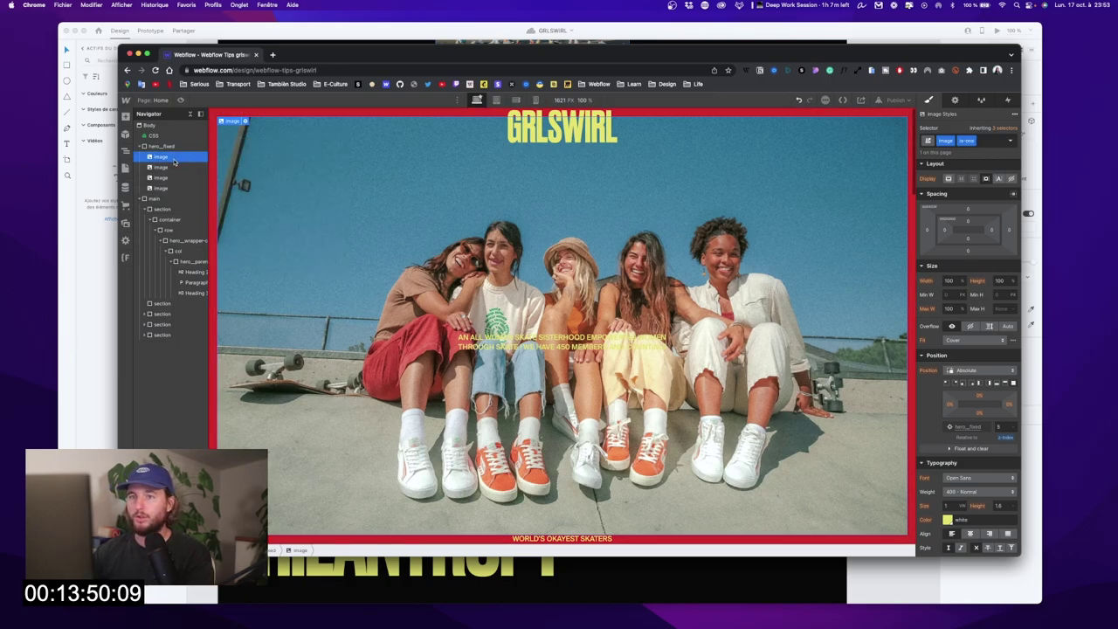
{"action": "key", "text": "Delete"}
{"action": "key", "text": "Delete"}
{"action": "key", "text": "Delete"}
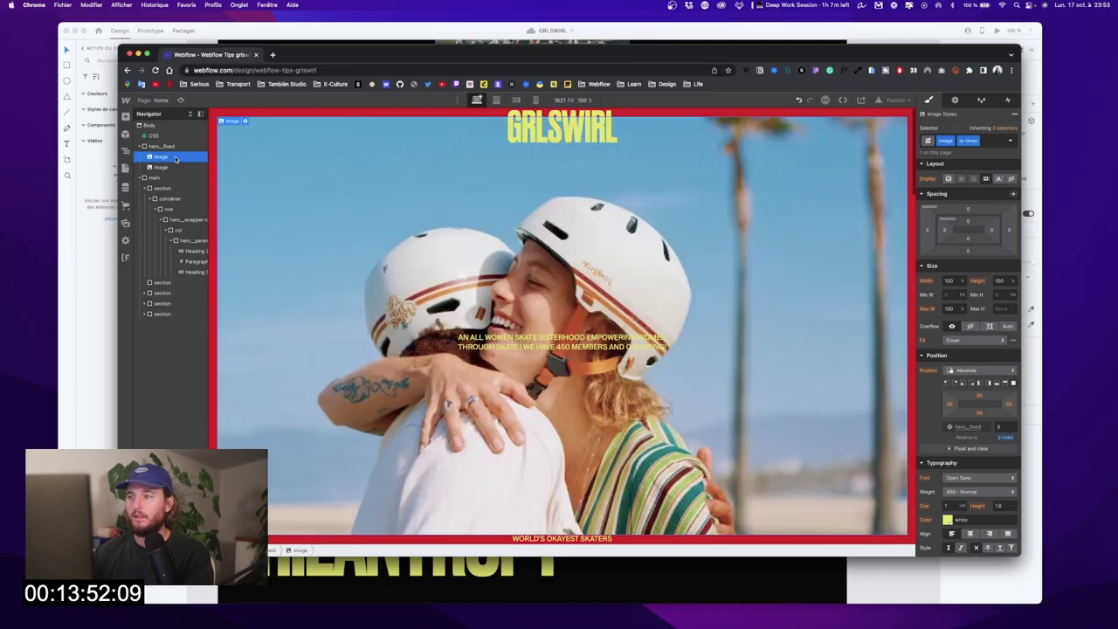
{"action": "key", "text": "super+z"}
{"action": "key", "text": "super+z"}
{"action": "key", "text": "super+z"}
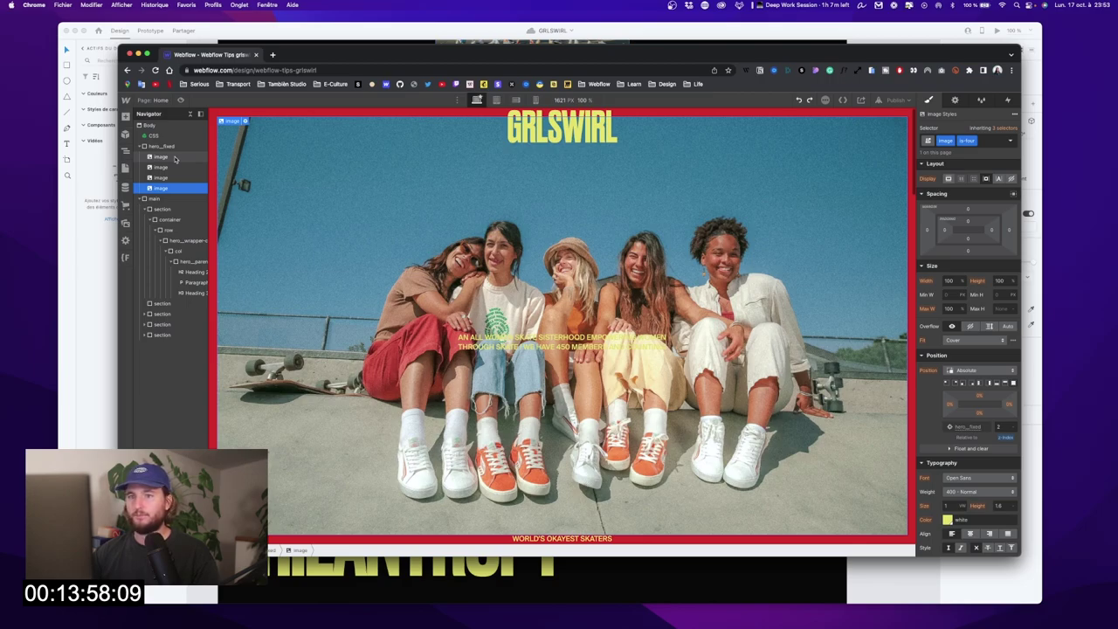
{"action": "key", "text": "Delete"}
{"action": "key", "text": "super+z"}
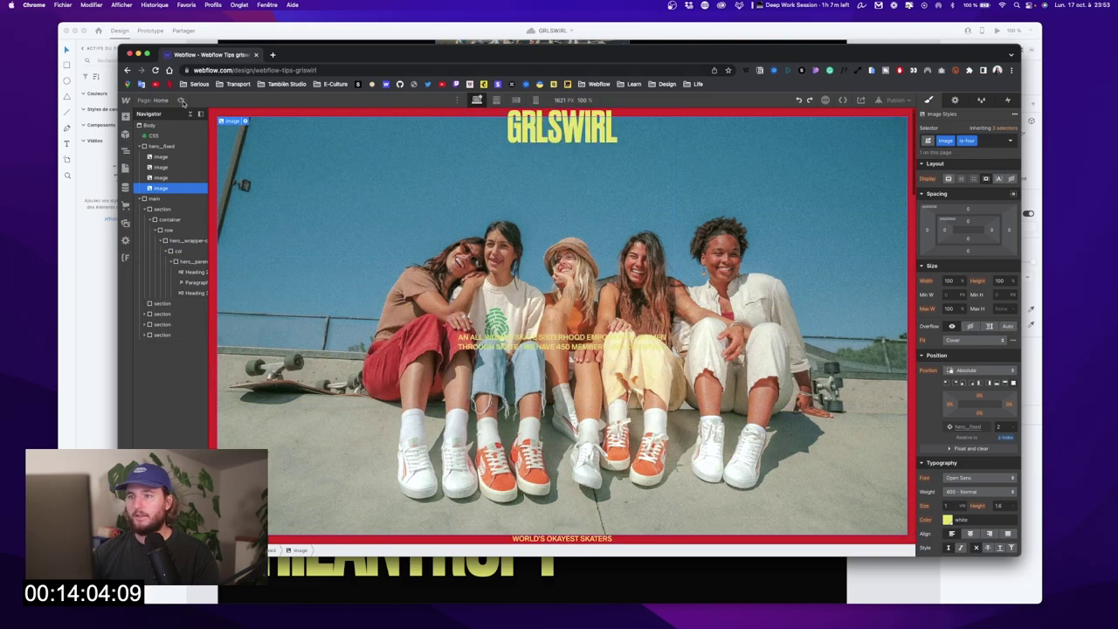
Step: Add a Div Block as the first child of hero__fixed and give it a new class named mask
{"action": "left_click", "coordinate": [125, 118]}
{"action": "left_click_drag", "start_coordinate": [155, 266], "coordinate": [213, 158]}
{"action": "left_click", "coordinate": [970, 140]}
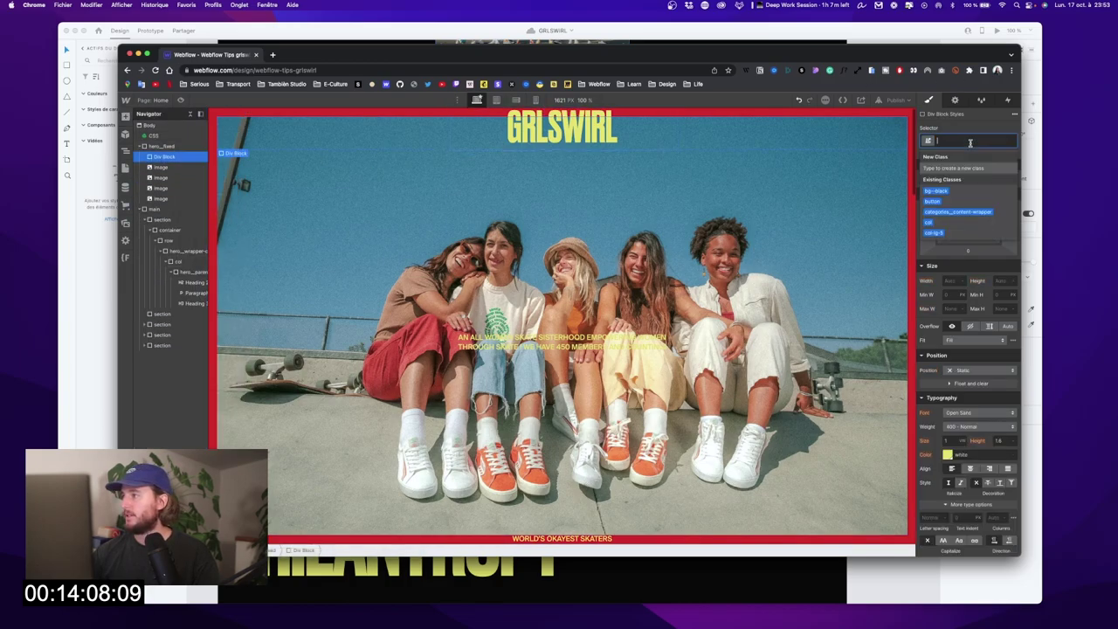
{"action": "type", "text": "mask"}
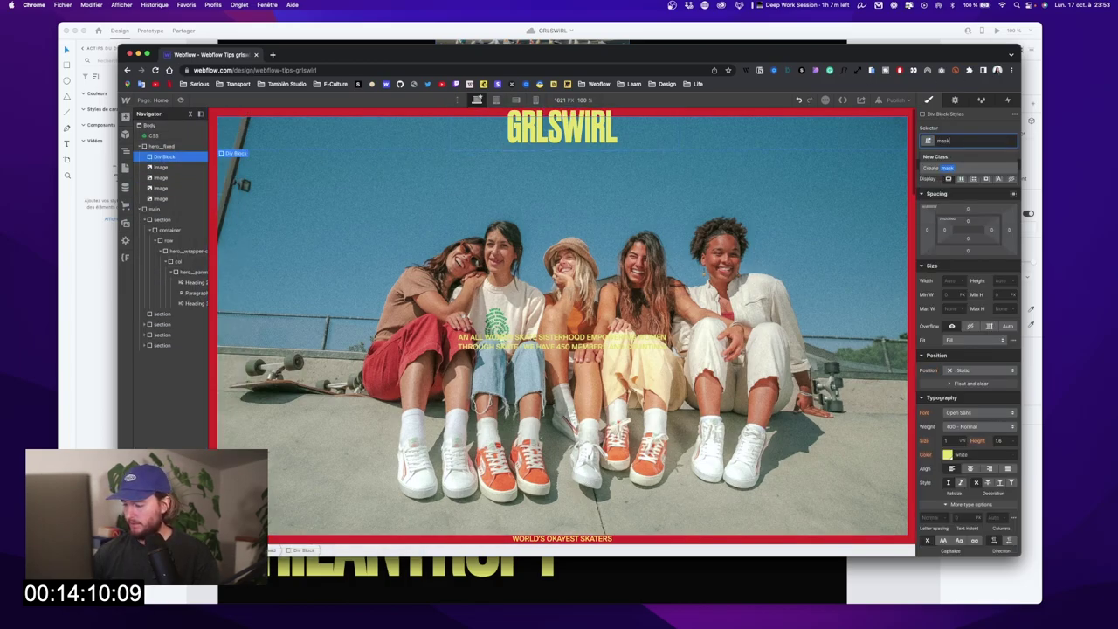
{"action": "key", "text": "Return"}
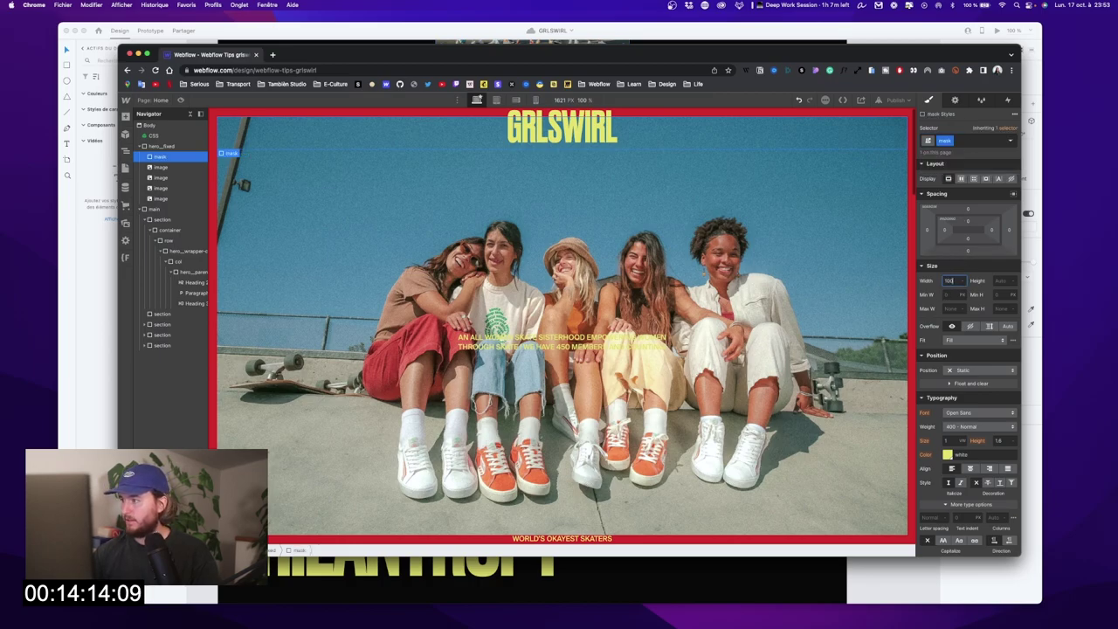
Step: Set the mask's width and height to 100% and position it absolutely with a z-index of 6
{"action": "type", "text": "100%"}
{"action": "key", "text": "Return"}
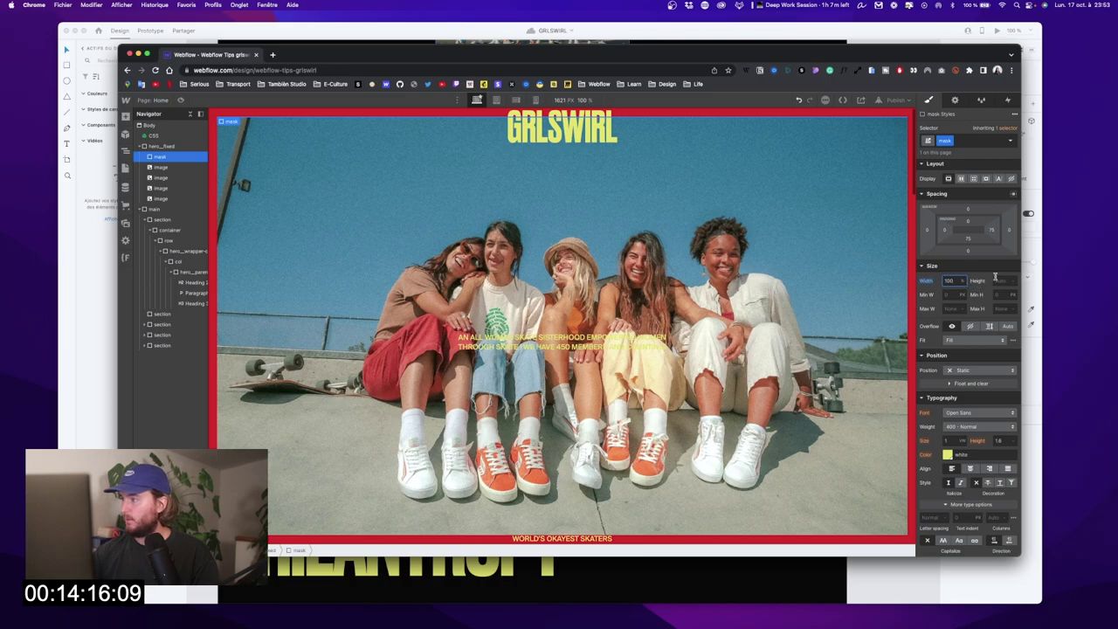
{"action": "type", "text": "100%"}
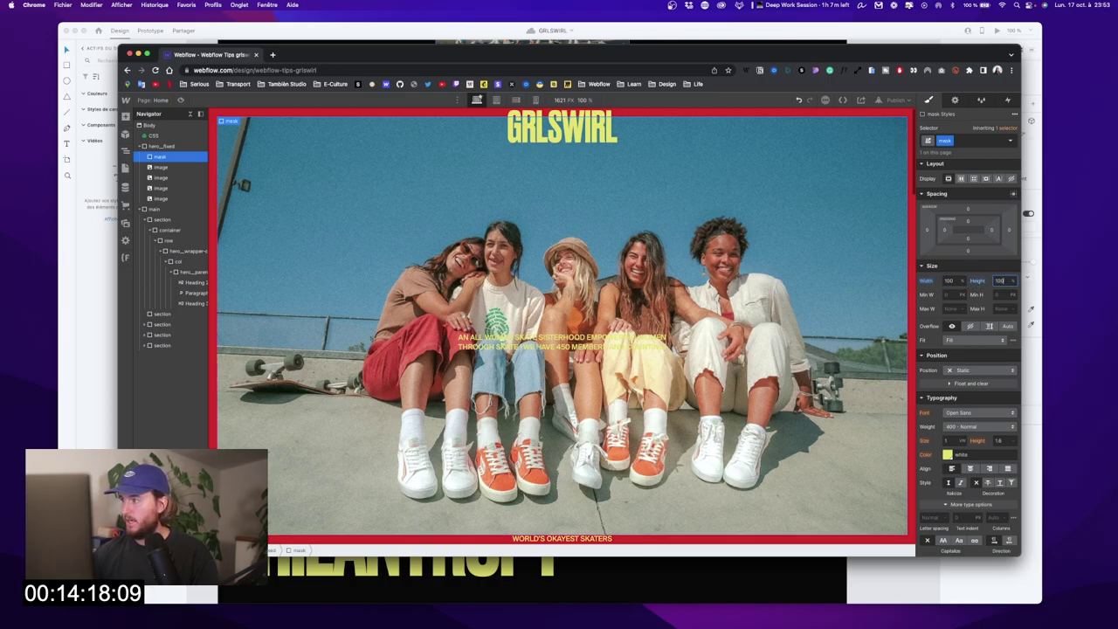
{"action": "left_click", "coordinate": [968, 370]}
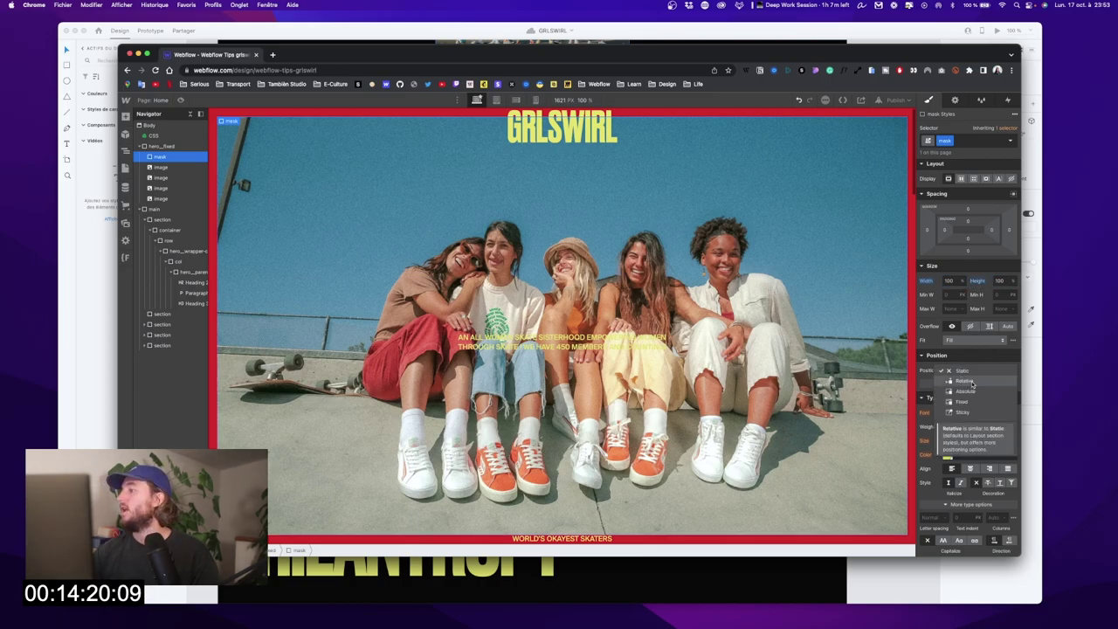
{"action": "left_click", "coordinate": [966, 391]}
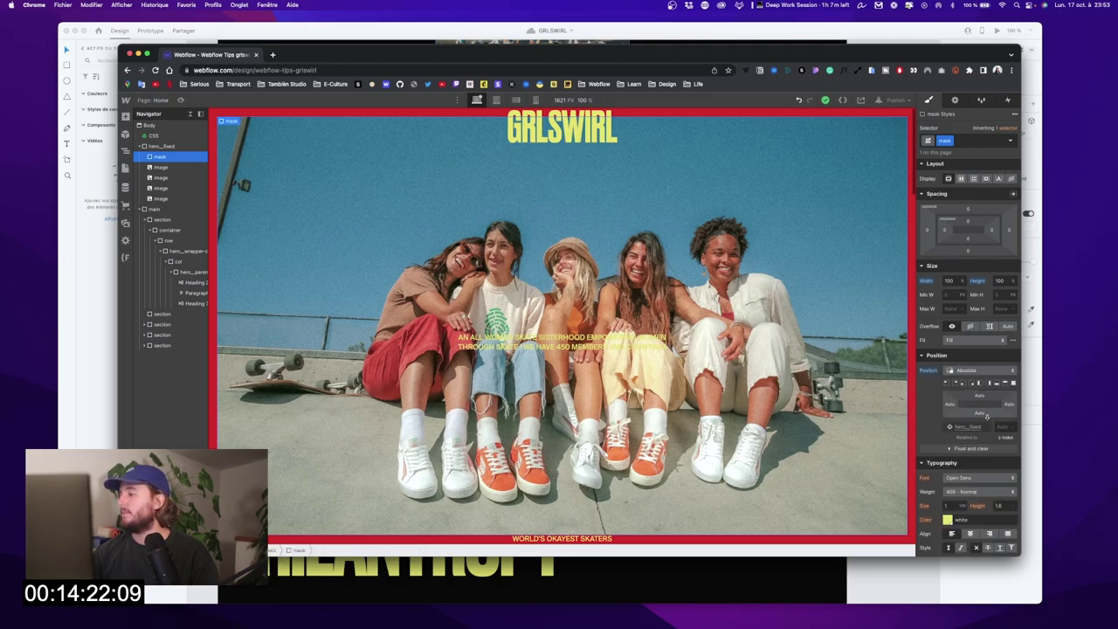
{"action": "left_click", "coordinate": [1000, 425]}
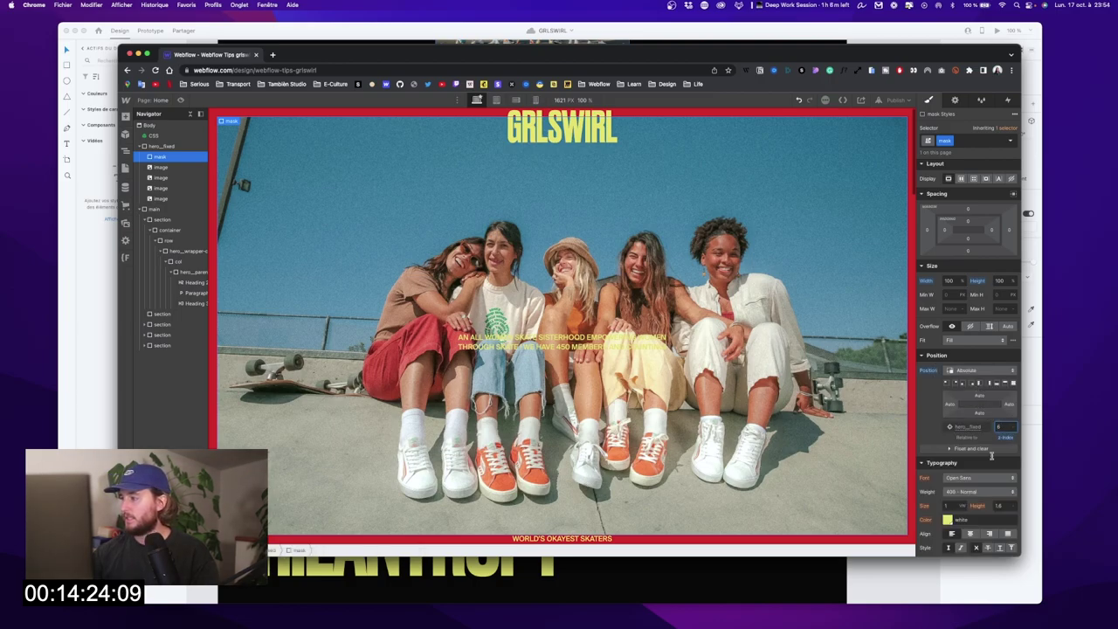
Step: Give the mask a black background colour and lower its opacity to 40%
{"action": "scroll", "coordinate": [996, 428], "scroll_direction": "down", "scroll_amount": 10}
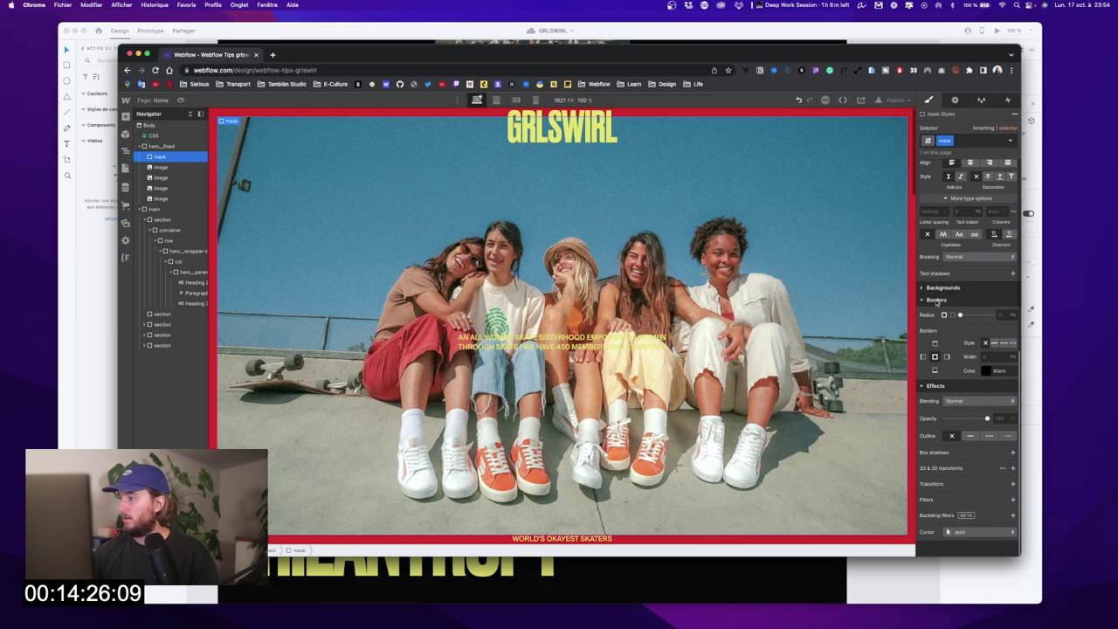
{"action": "left_click", "coordinate": [943, 288]}
{"action": "left_click", "coordinate": [955, 319]}
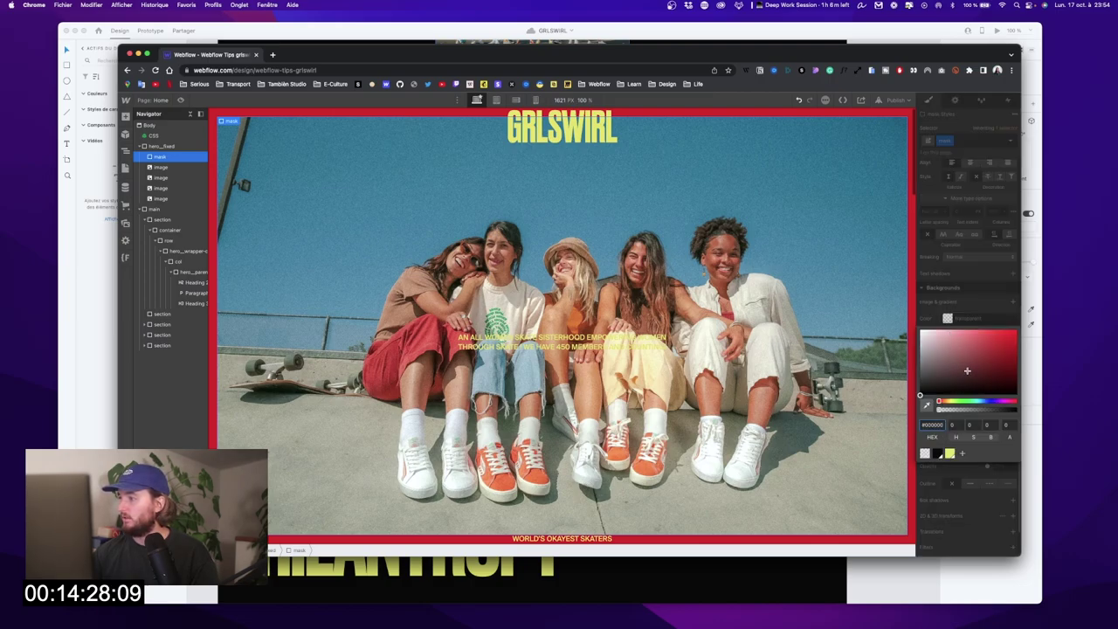
{"action": "left_click", "coordinate": [938, 454]}
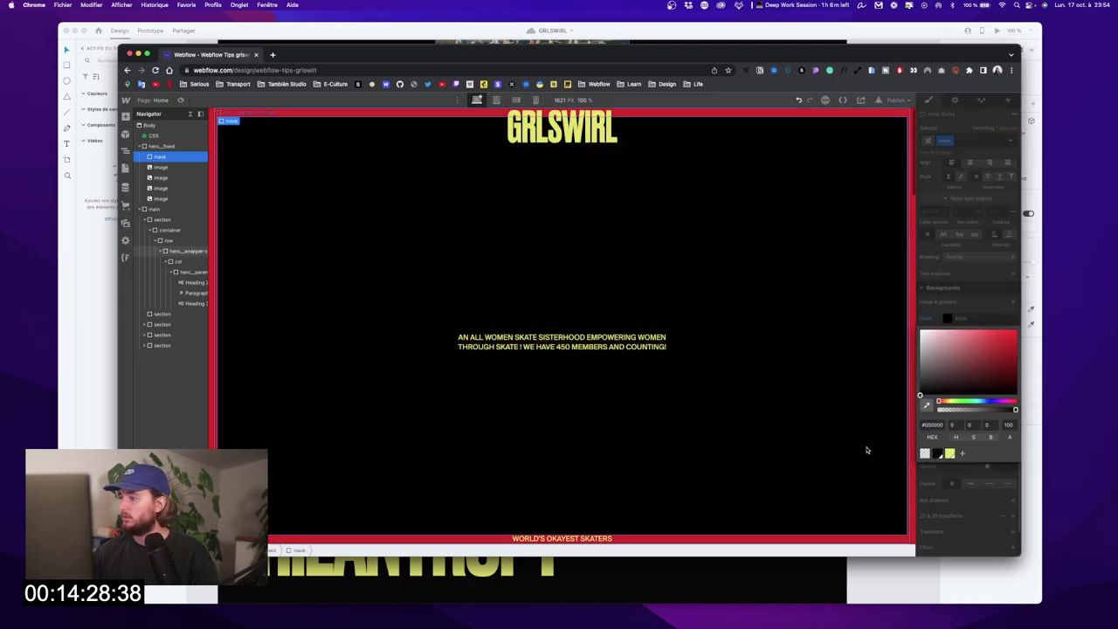
{"action": "left_click", "coordinate": [997, 304]}
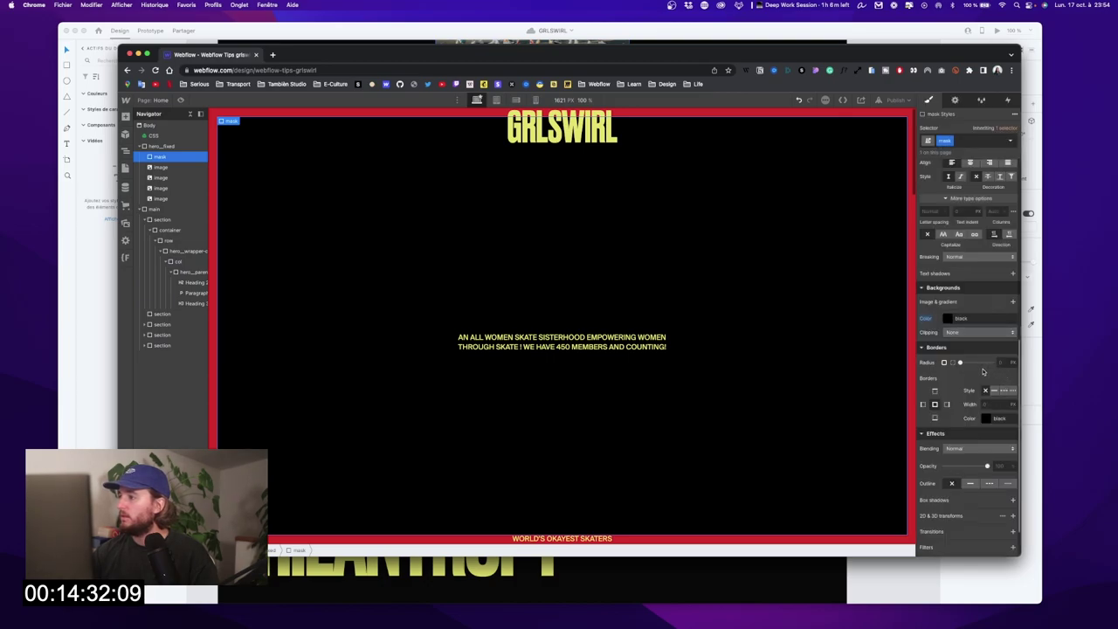
{"action": "left_click_drag", "start_coordinate": [985, 463], "coordinate": [961, 466]}
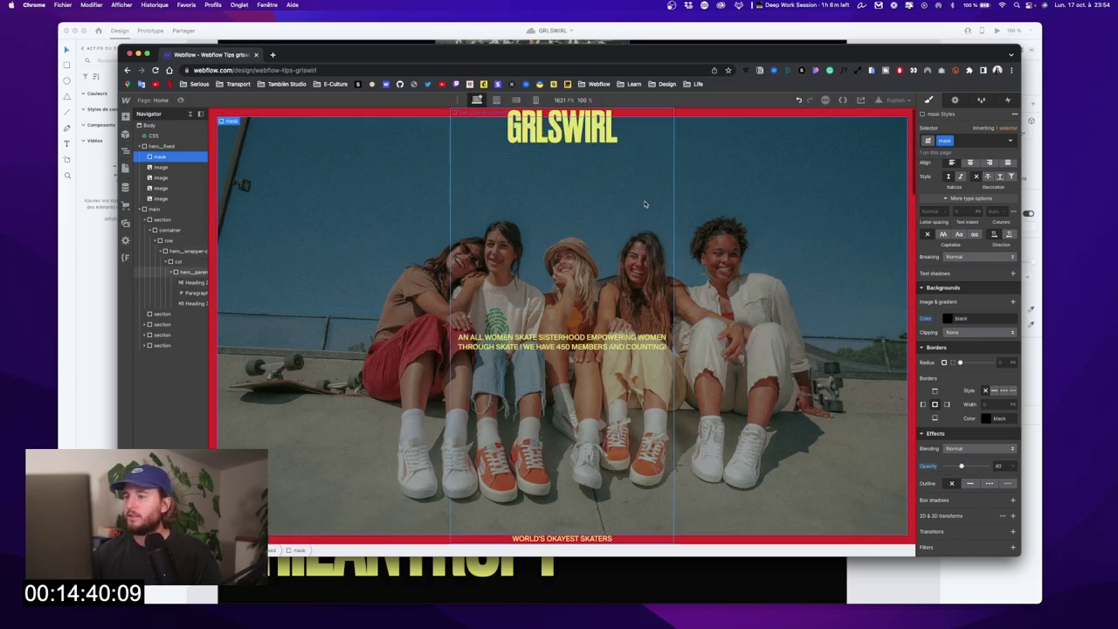
Step: Switch to Adobe XD and examine the 5 sections and fixed image wrap artboards against the full page design
{"action": "key", "text": "super+Tab"}
{"action": "left_click_drag", "start_coordinate": [651, 237], "coordinate": [530, 271]}
{"action": "left_click", "coordinate": [704, 169]}
{"action": "left_click_drag", "start_coordinate": [692, 173], "coordinate": [617, 172]}
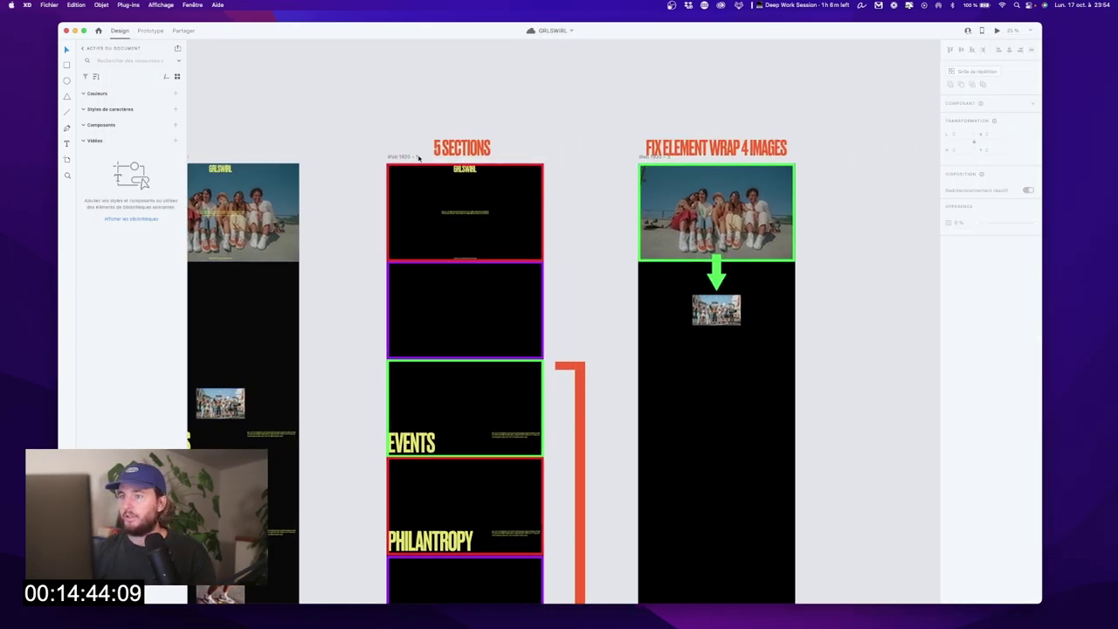
{"action": "scroll", "coordinate": [594, 174], "scroll_direction": "left", "scroll_amount": 3}
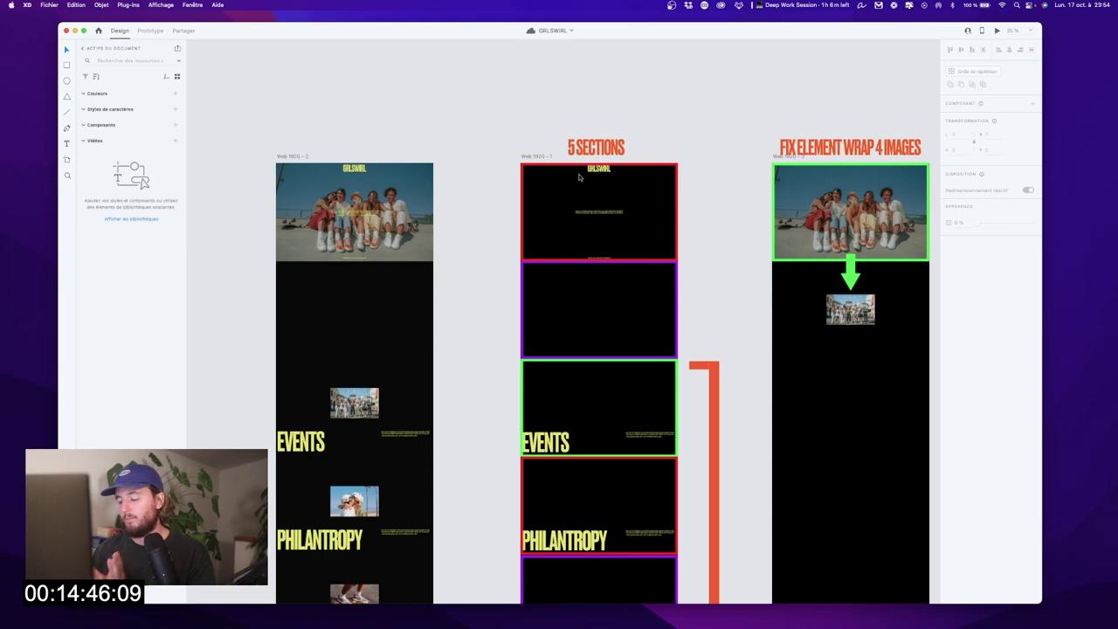
{"action": "scroll", "coordinate": [585, 175], "scroll_direction": "right", "scroll_amount": 2}
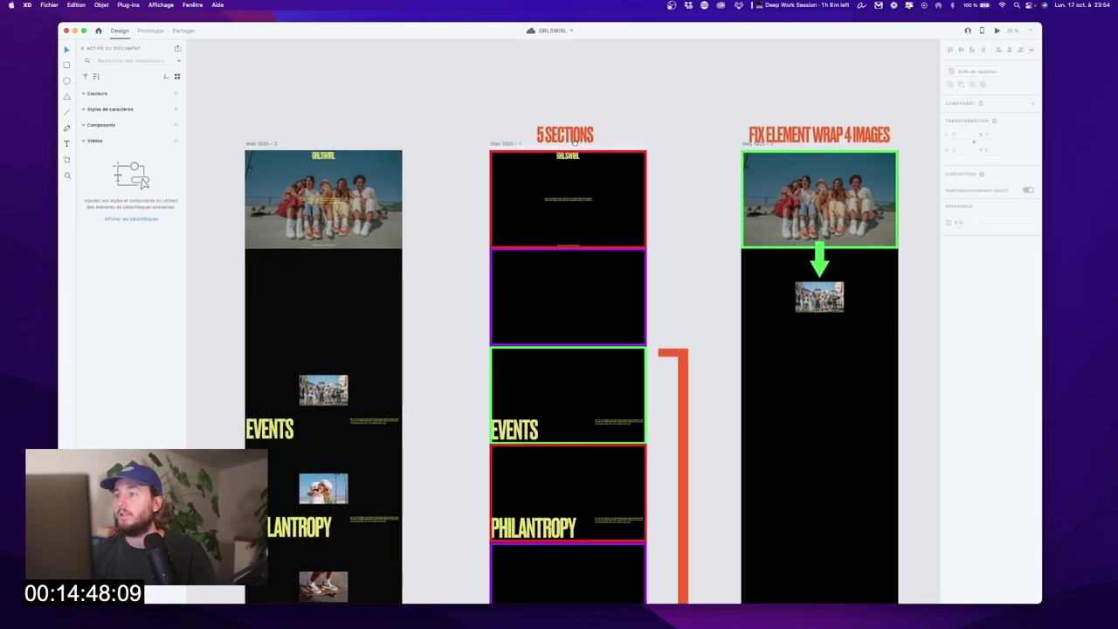
{"action": "scroll", "coordinate": [607, 166], "scroll_direction": "down", "scroll_amount": 3}
{"action": "scroll", "coordinate": [612, 163], "scroll_direction": "up", "scroll_amount": 3}
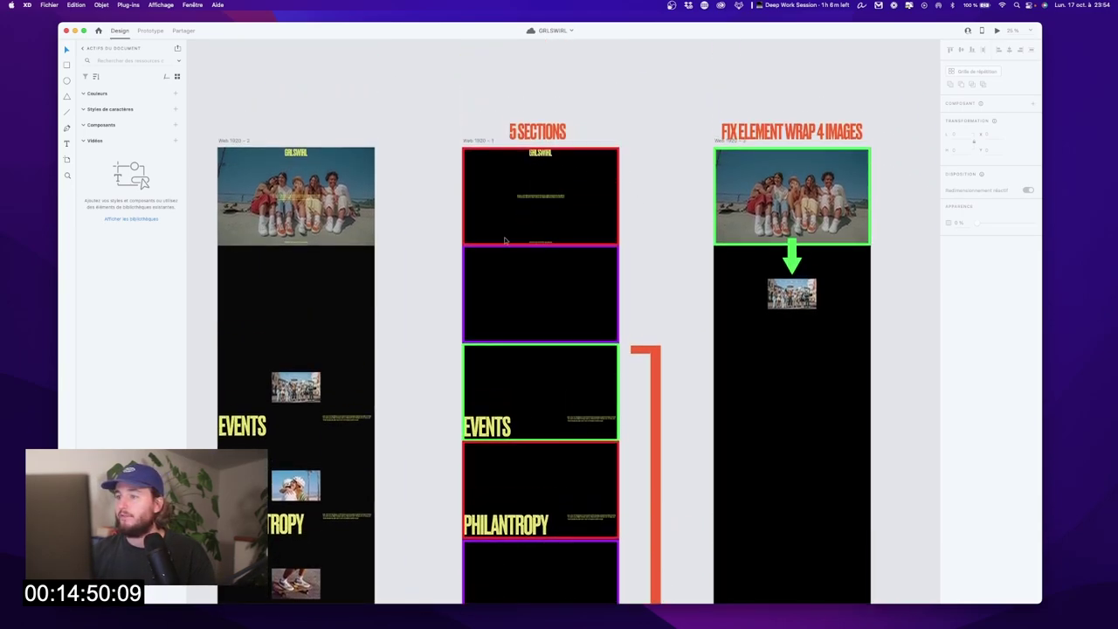
Step: Inspect the fixed element wrap artboard, comparing its full-size and reduced images with the 5 sections artboard
{"action": "scroll", "coordinate": [510, 237], "scroll_direction": "down", "scroll_amount": 1}
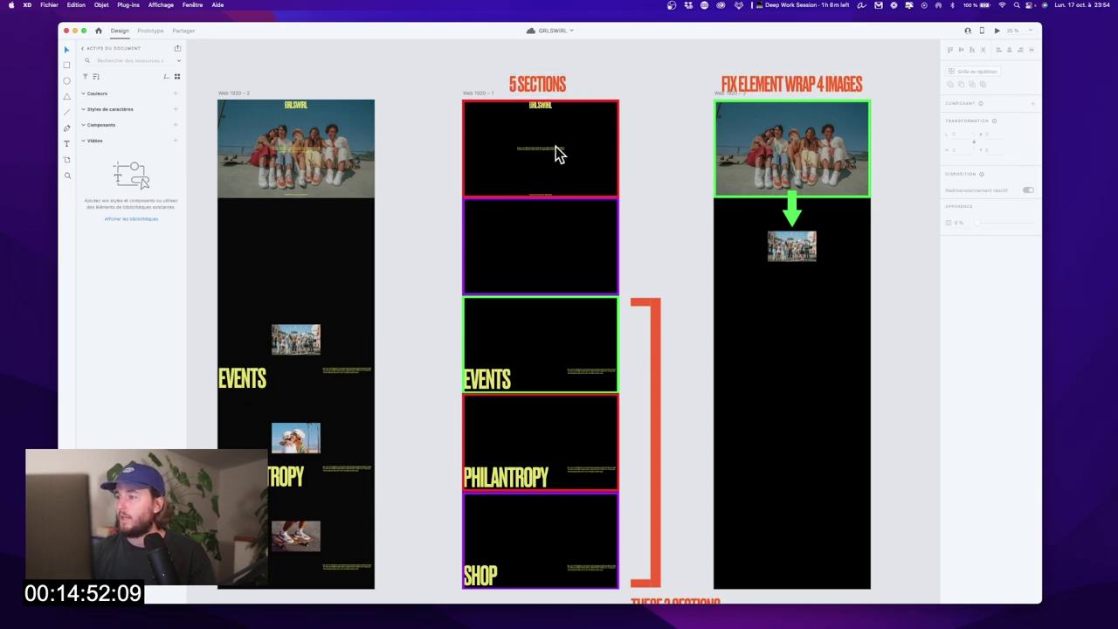
{"action": "scroll", "coordinate": [559, 140], "scroll_direction": "right", "scroll_amount": 4}
{"action": "scroll", "coordinate": [559, 140], "scroll_direction": "up", "scroll_amount": 1}
{"action": "left_click_drag", "start_coordinate": [747, 384], "coordinate": [456, 75]}
{"action": "left_click_drag", "start_coordinate": [731, 130], "coordinate": [534, 264]}
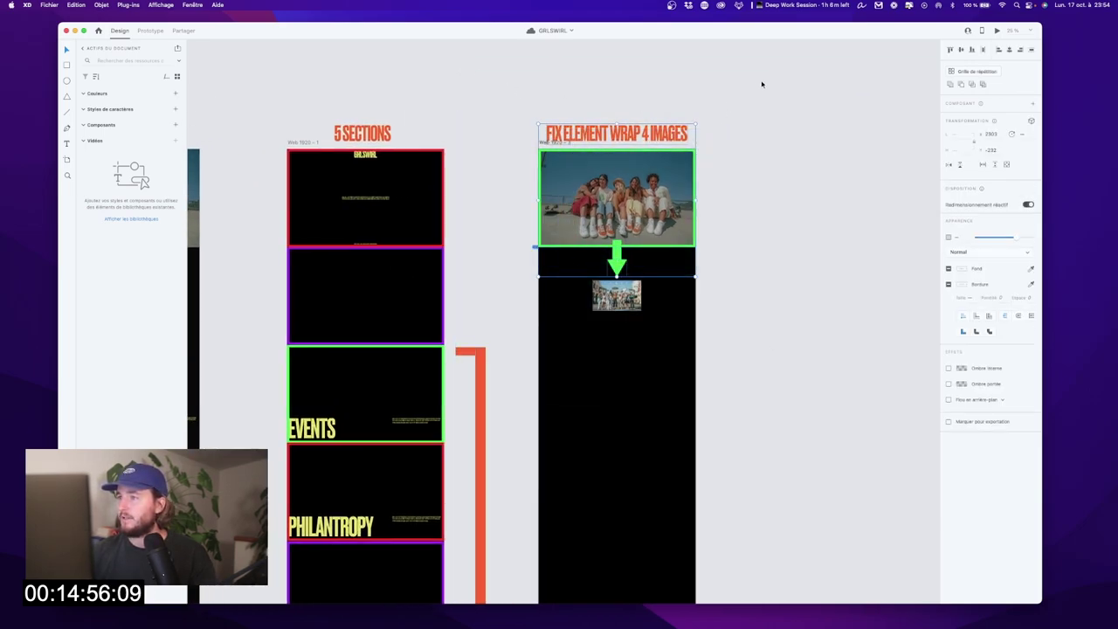
{"action": "key", "text": "super+plus"}
{"action": "scroll", "coordinate": [775, 209], "scroll_direction": "up", "scroll_amount": 3}
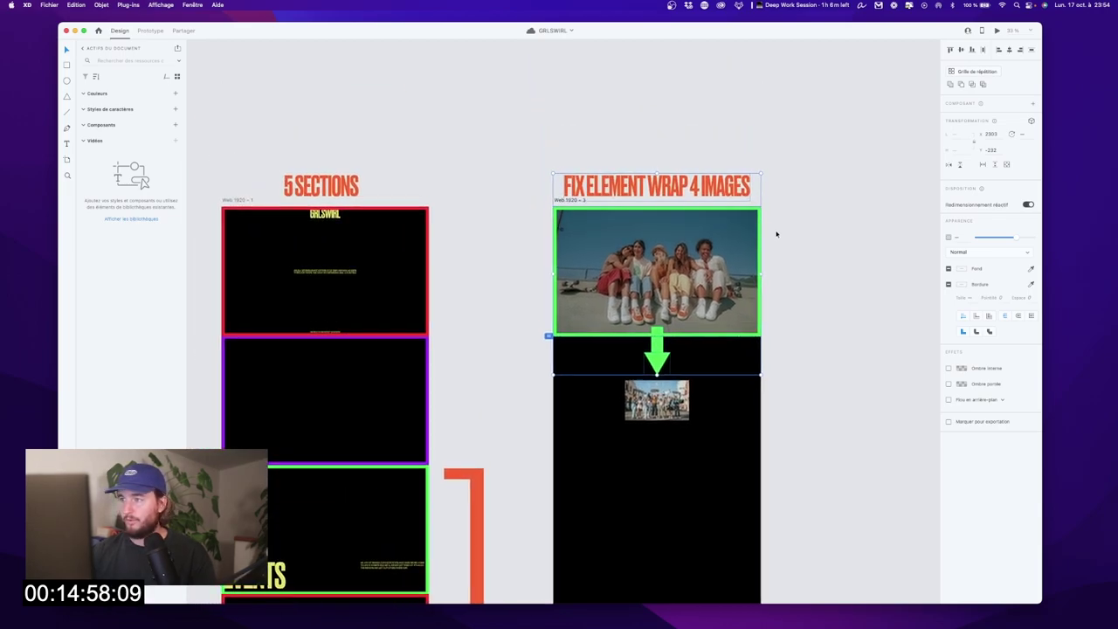
{"action": "left_click", "coordinate": [726, 138]}
Step: Switch to Webflow and remove the red border from hero__fixed, checking the page by scrolling
{"action": "key", "text": "ctrl+Up"}
{"action": "left_click", "coordinate": [722, 142]}
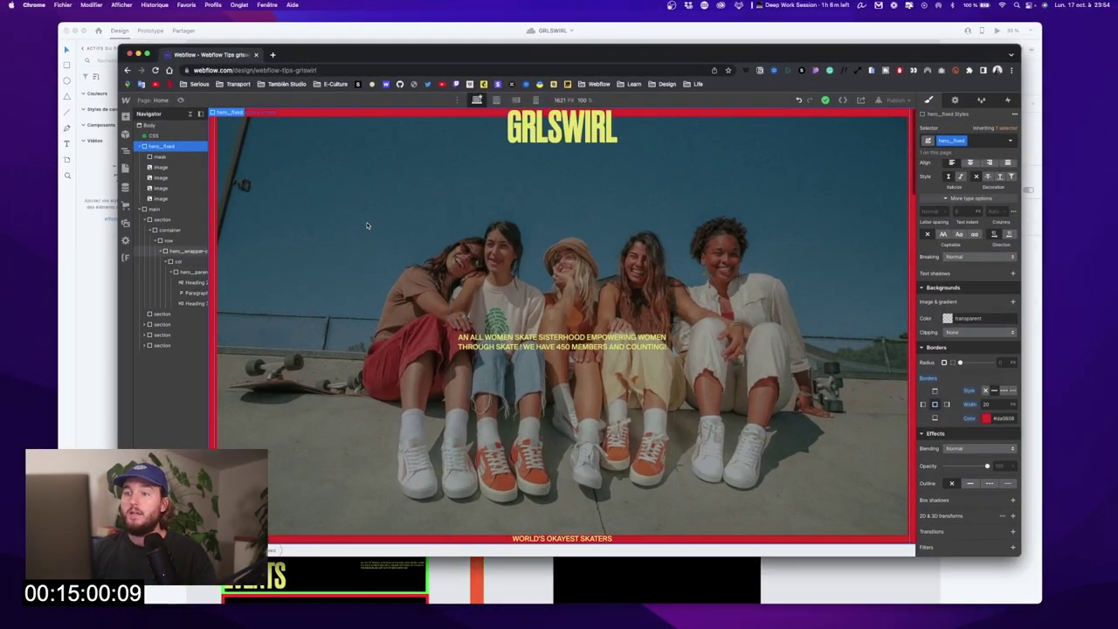
{"action": "left_click", "coordinate": [935, 378]}
{"action": "left_click", "coordinate": [937, 390]}
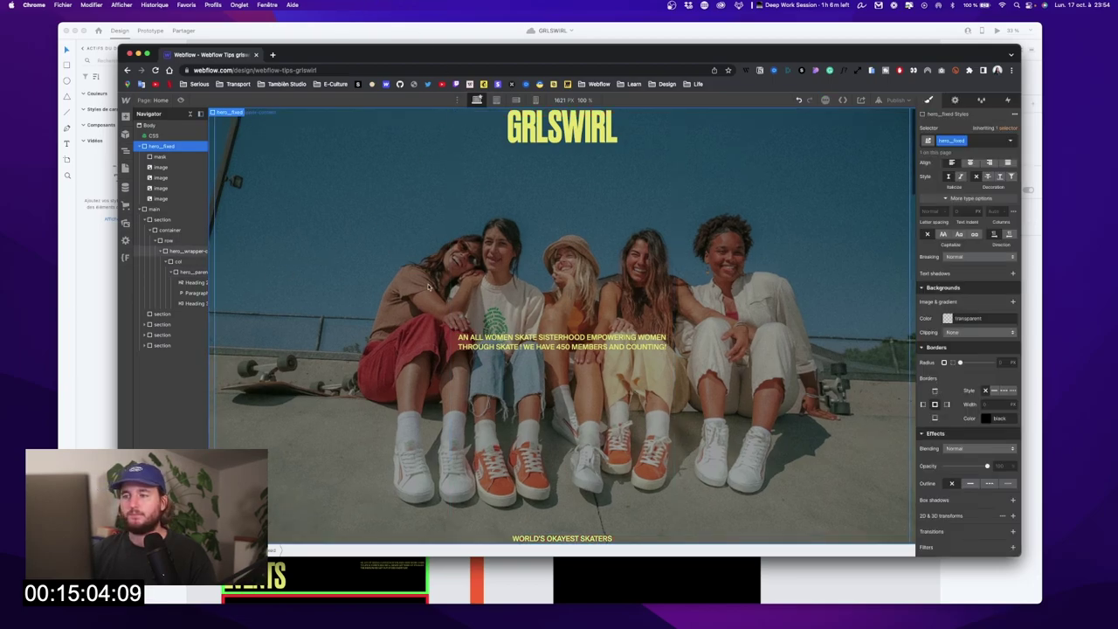
{"action": "scroll", "coordinate": [415, 281], "scroll_direction": "down", "scroll_amount": 10}
{"action": "scroll", "coordinate": [464, 293], "scroll_direction": "up", "scroll_amount": 10}
Step: Switch to Adobe XD and examine the empty purple section and the green-framed image on the fixed element wrap artboard
{"action": "key", "text": "ctrl+Up"}
{"action": "left_click", "coordinate": [442, 449]}
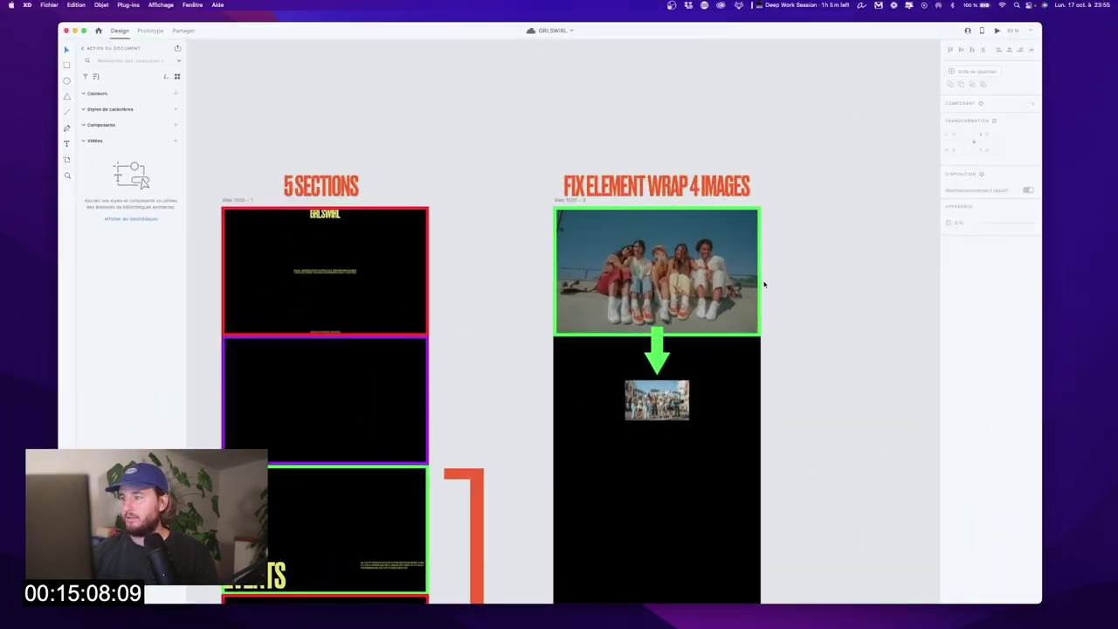
{"action": "mouse_move", "coordinate": [621, 288]}
{"action": "left_mouse_down"}
{"action": "mouse_move", "coordinate": [589, 342]}
{"action": "mouse_move", "coordinate": [676, 299]}
{"action": "mouse_move", "coordinate": [594, 333]}
{"action": "mouse_move", "coordinate": [634, 309]}
{"action": "mouse_move", "coordinate": [556, 305]}
{"action": "mouse_move", "coordinate": [623, 279]}
{"action": "left_mouse_up"}
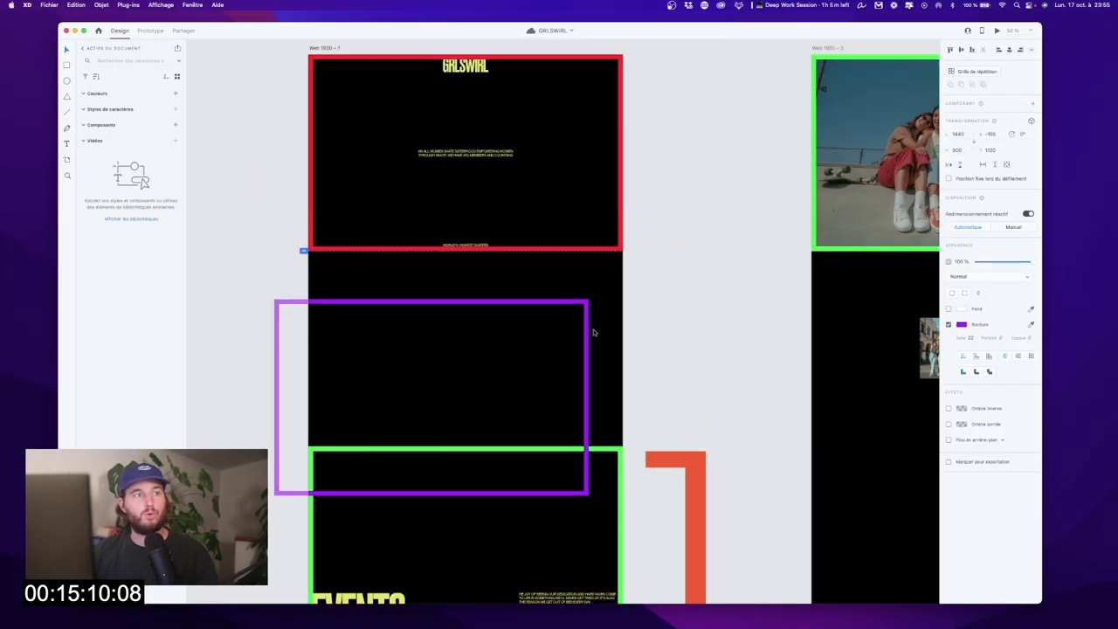
{"action": "scroll", "coordinate": [678, 315], "scroll_direction": "right", "scroll_amount": 5}
{"action": "scroll", "coordinate": [680, 318], "scroll_direction": "right", "scroll_amount": 2}
{"action": "left_click", "coordinate": [747, 125]}
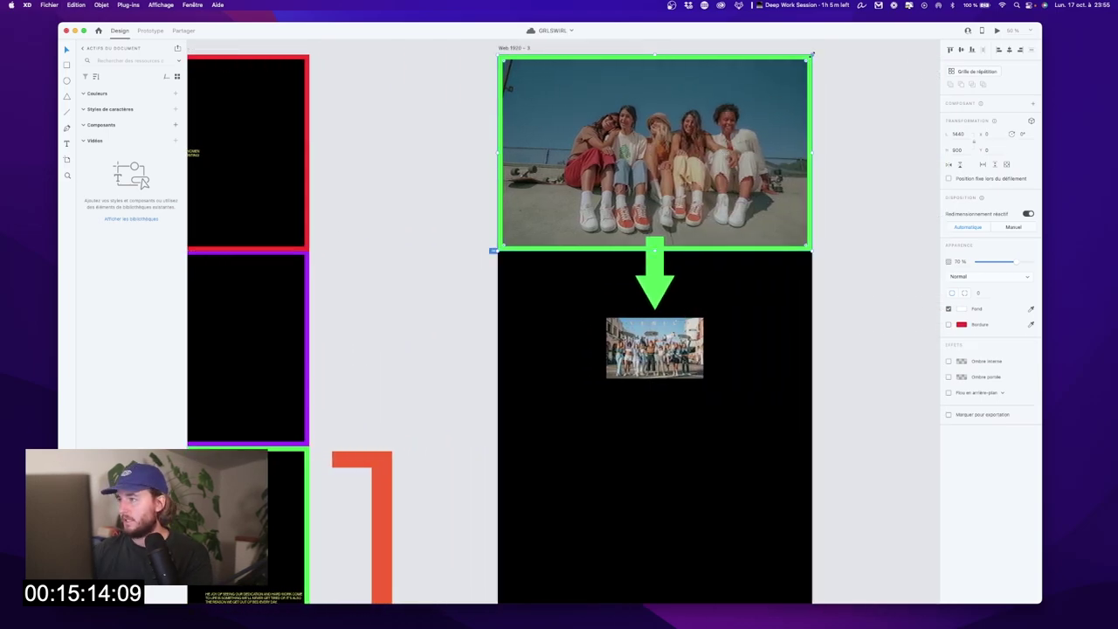
Step: Try shrinking the green-framed group photo around its centre, and undo the resize
{"action": "left_click_drag", "start_coordinate": [812, 54], "coordinate": [741, 94]}
{"action": "key", "text": "super+z"}
{"action": "left_click_drag", "start_coordinate": [825, 52], "coordinate": [727, 120]}
{"action": "left_click_drag", "start_coordinate": [811, 53], "coordinate": [711, 96]}
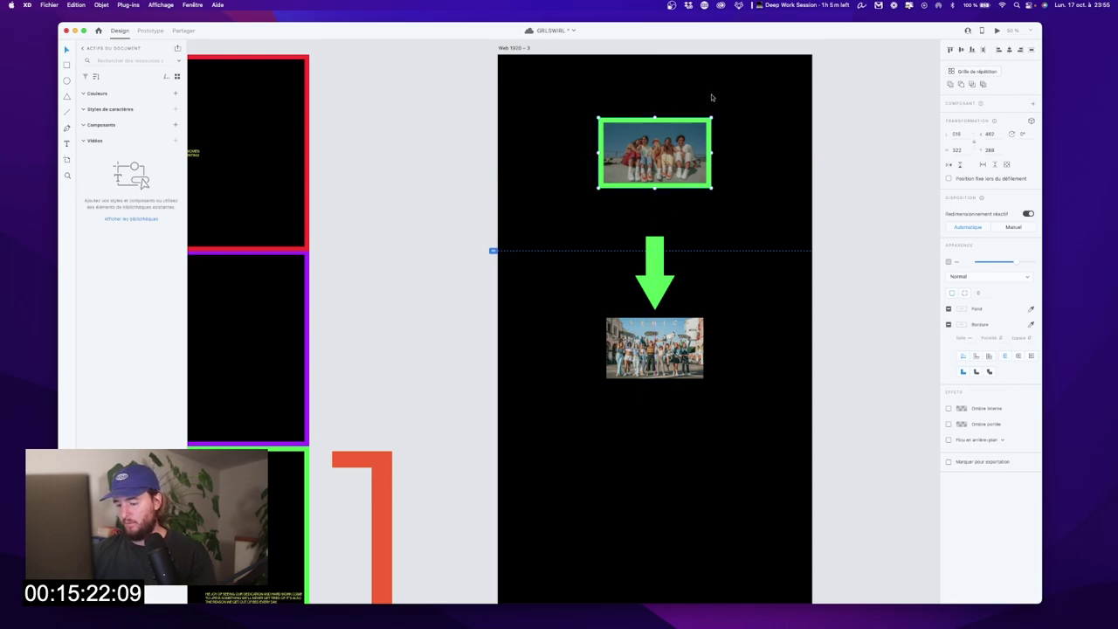
{"action": "key", "text": "super+z"}
Step: Switch to Webflow, collapse the first section's contents and select the empty second section inside main
{"action": "key", "text": "ctrl+Up"}
{"action": "left_click", "coordinate": [786, 140]}
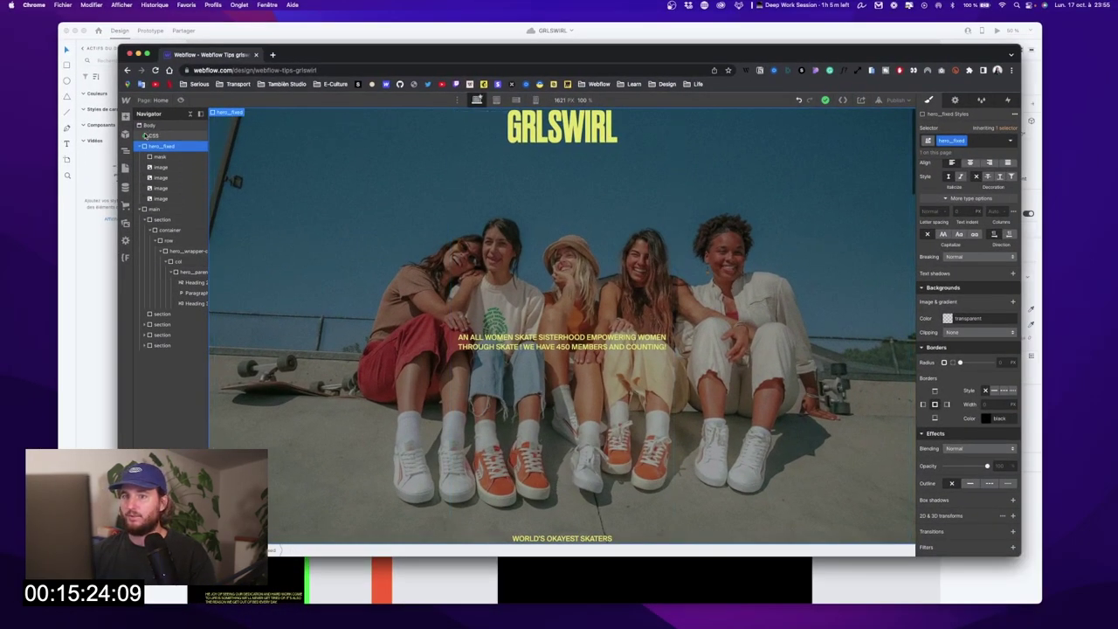
{"action": "left_click", "coordinate": [139, 209]}
{"action": "left_click", "coordinate": [140, 209]}
{"action": "left_click", "coordinate": [145, 220]}
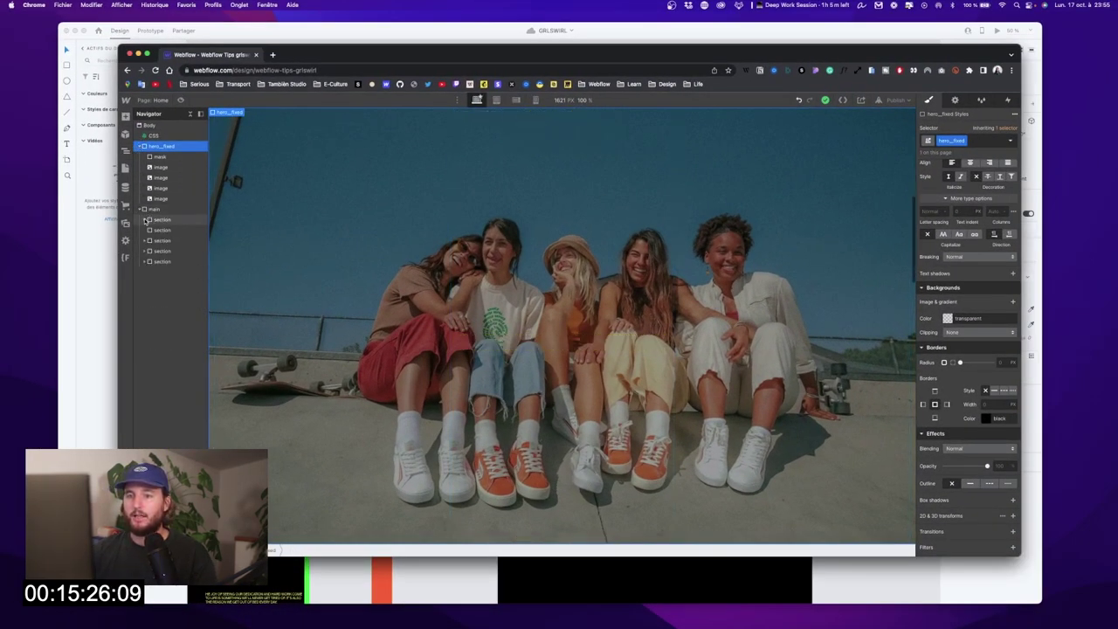
{"action": "left_click", "coordinate": [160, 230]}
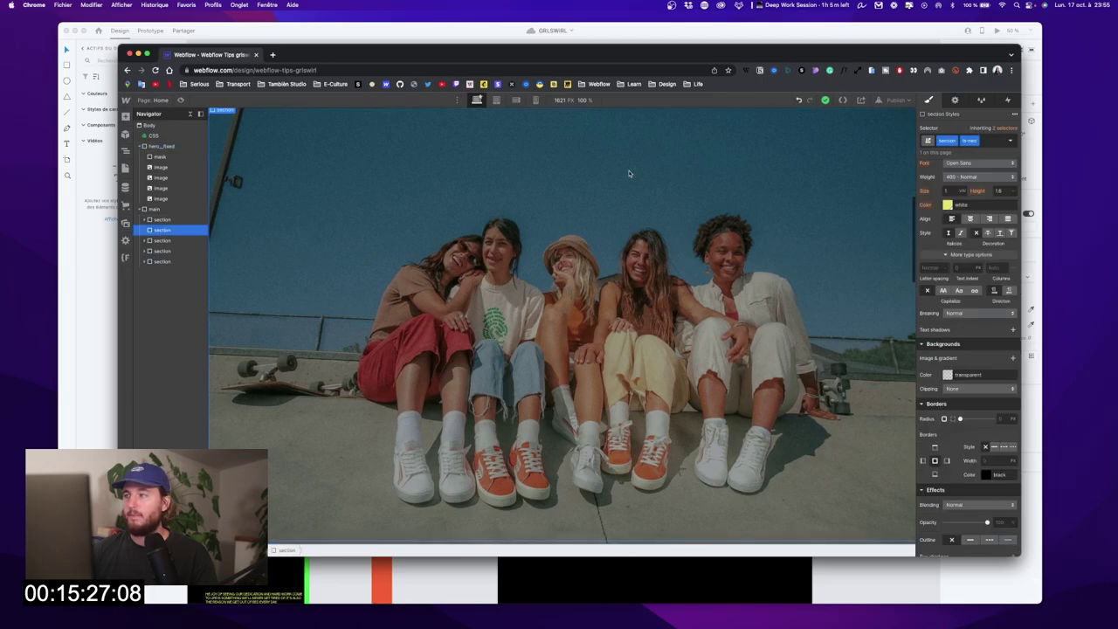
Step: Add a While scrolling in view trigger to the second section and apply it by class
{"action": "left_click", "coordinate": [1008, 99]}
{"action": "left_click", "coordinate": [1015, 128]}
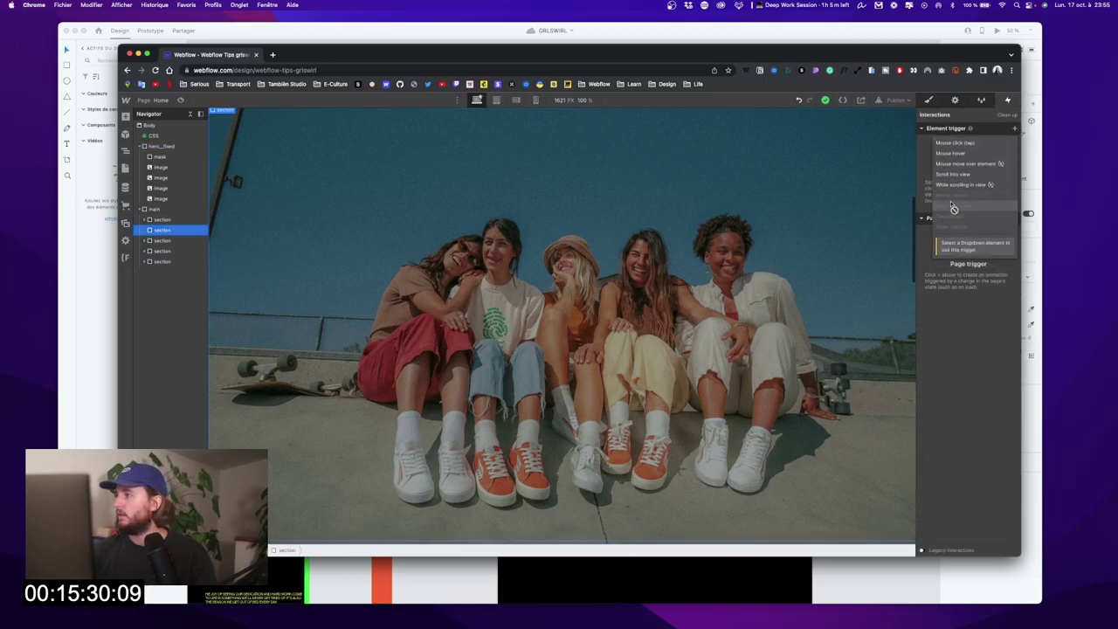
{"action": "left_click", "coordinate": [974, 245]}
{"action": "left_click", "coordinate": [987, 256]}
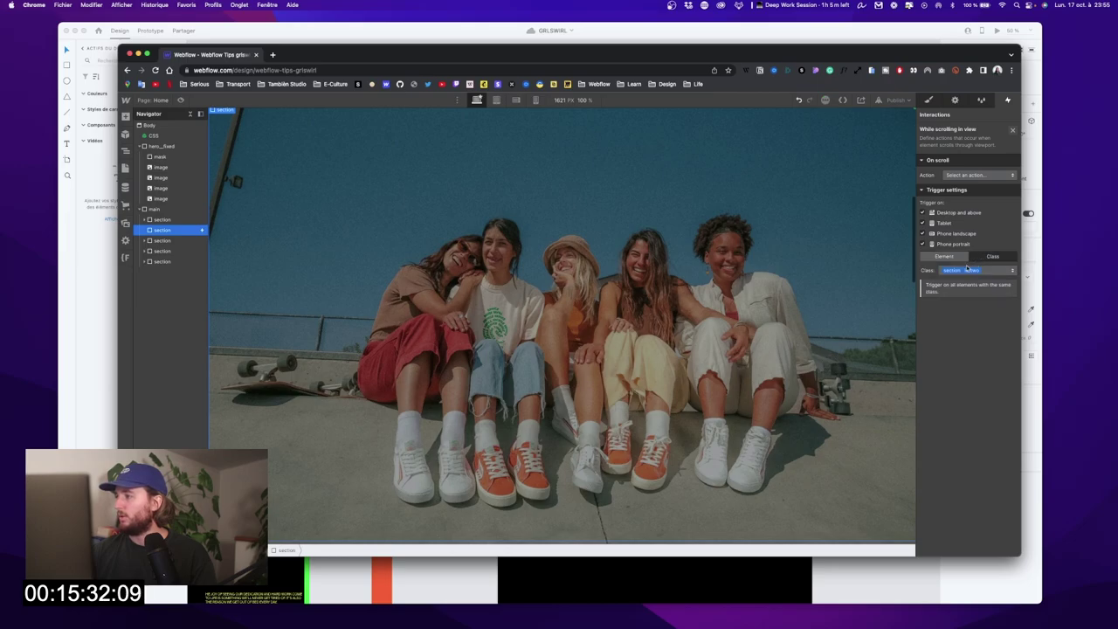
Step: Set the trigger's action to Play scroll animation and create a scroll animation with a name starting with fixed_wrapper_sca
{"action": "left_click", "coordinate": [969, 175]}
{"action": "left_click", "coordinate": [965, 195]}
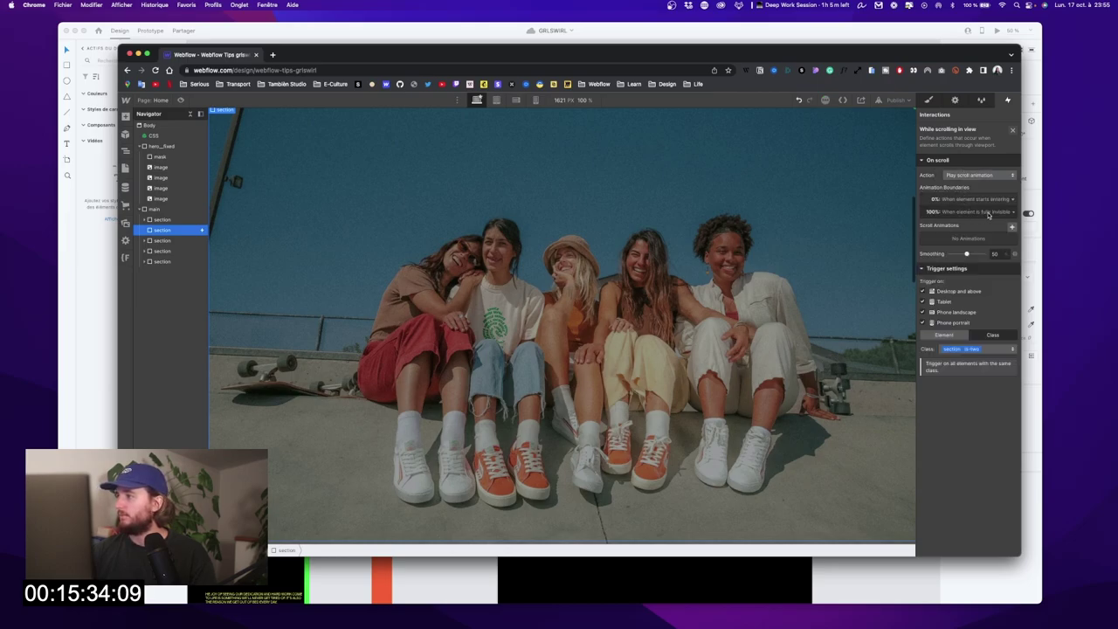
{"action": "left_click", "coordinate": [1013, 226]}
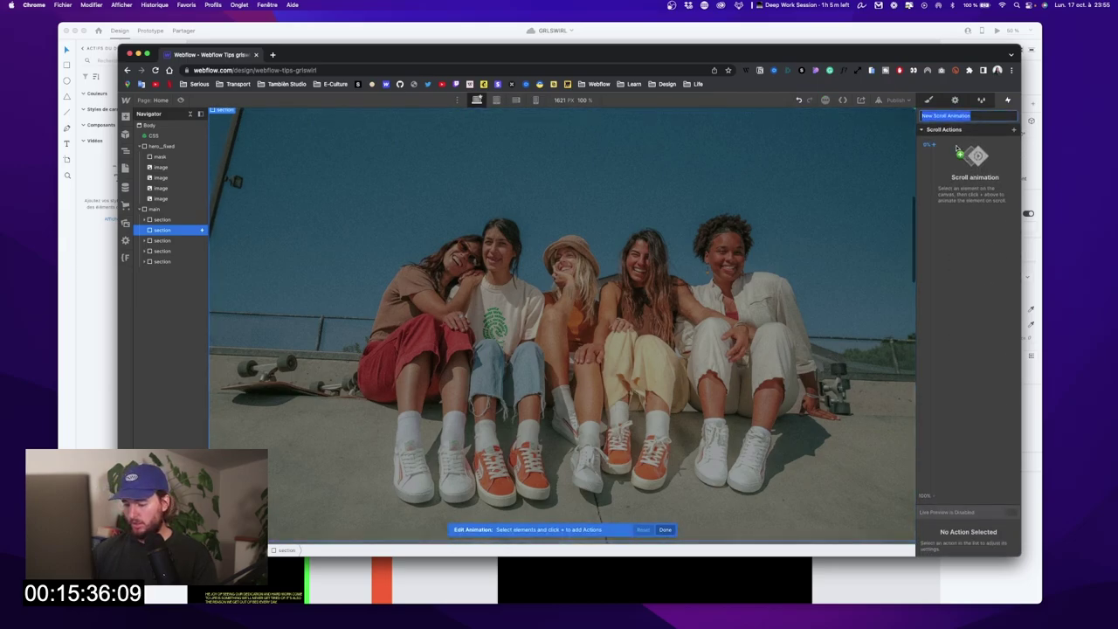
{"action": "key", "text": "BackSpace"}
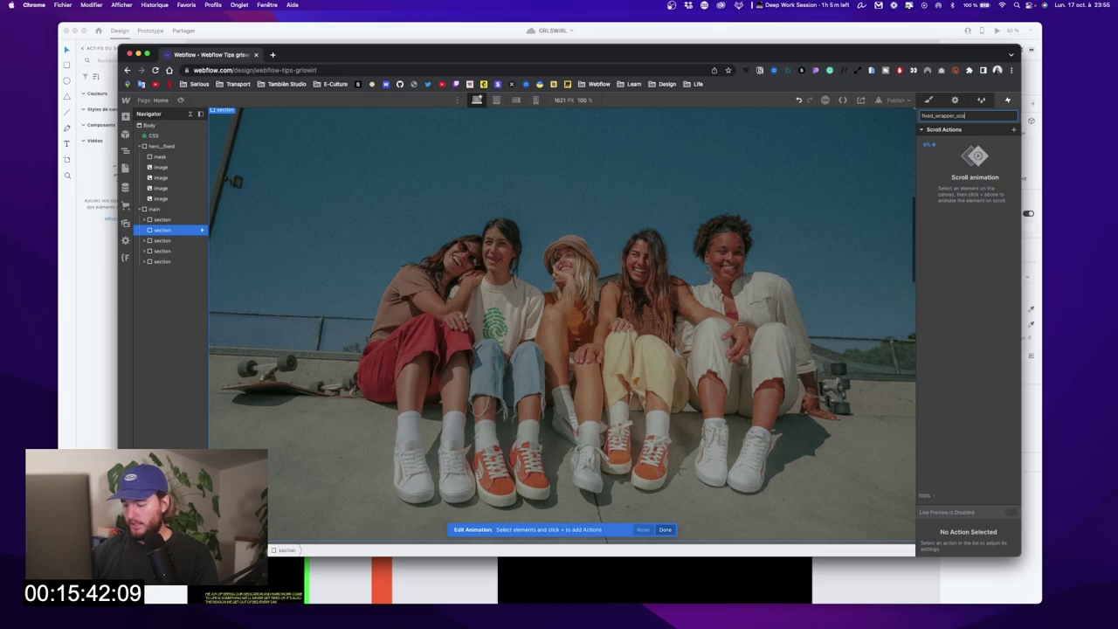
{"action": "key", "text": "Return"}
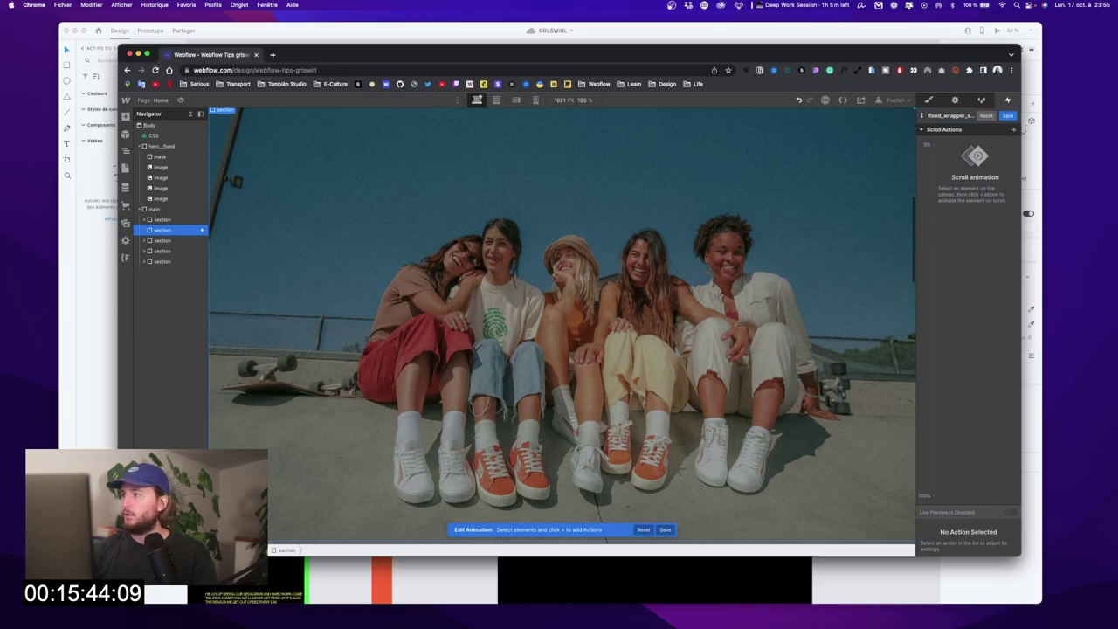
Step: Add a Scale action to the scroll animation targeting the hero__fixed class
{"action": "left_click", "coordinate": [1015, 130]}
{"action": "left_click", "coordinate": [383, 140]}
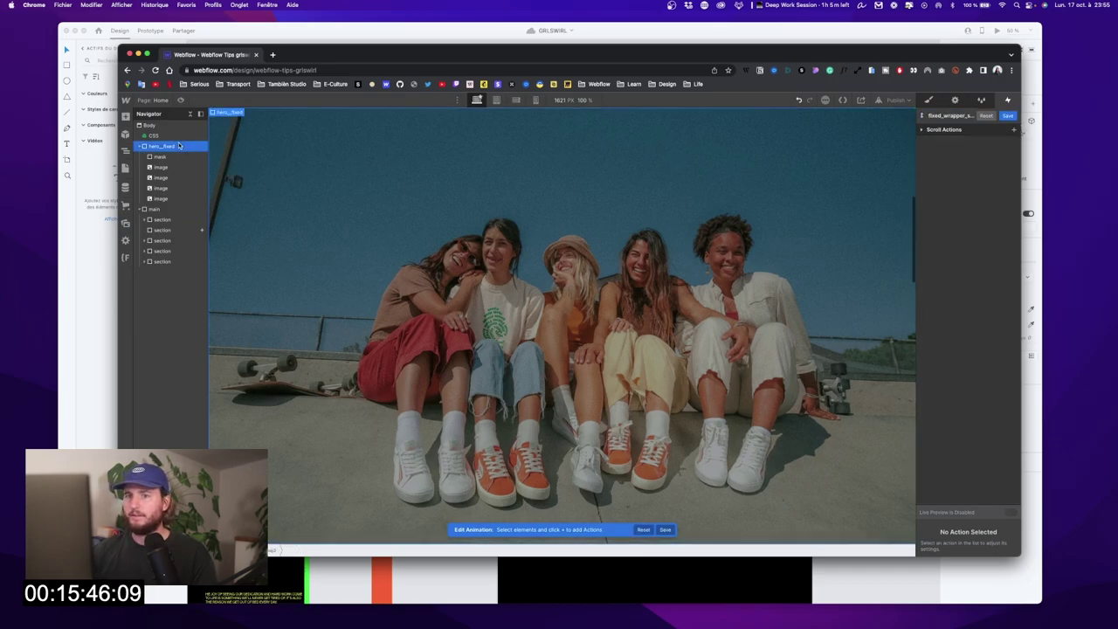
{"action": "left_click", "coordinate": [991, 132]}
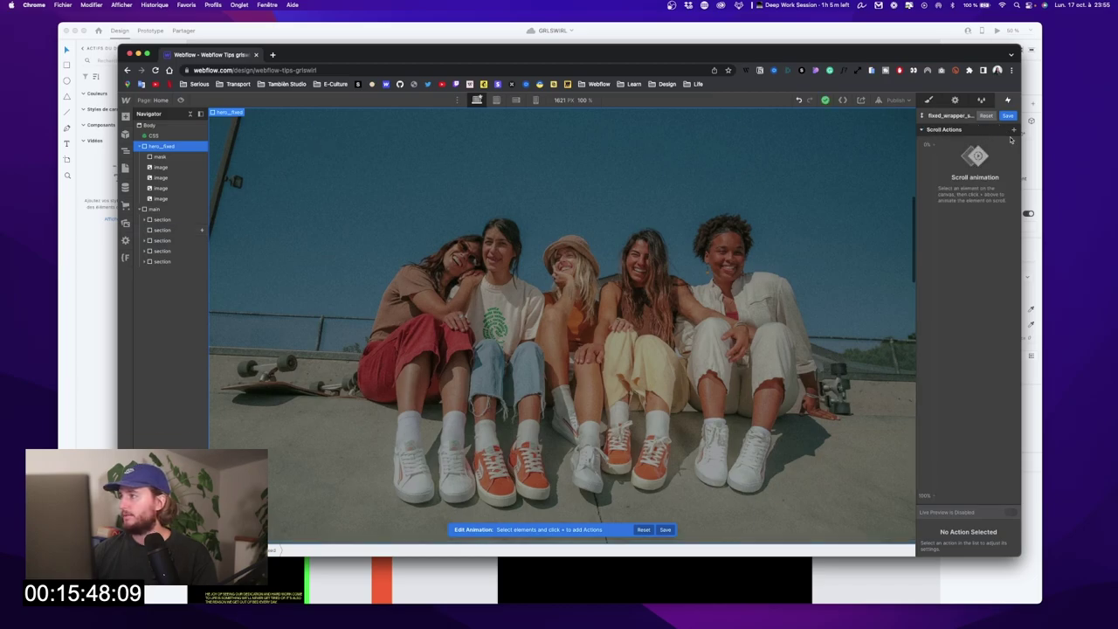
{"action": "left_click", "coordinate": [1015, 130]}
{"action": "left_click", "coordinate": [969, 166]}
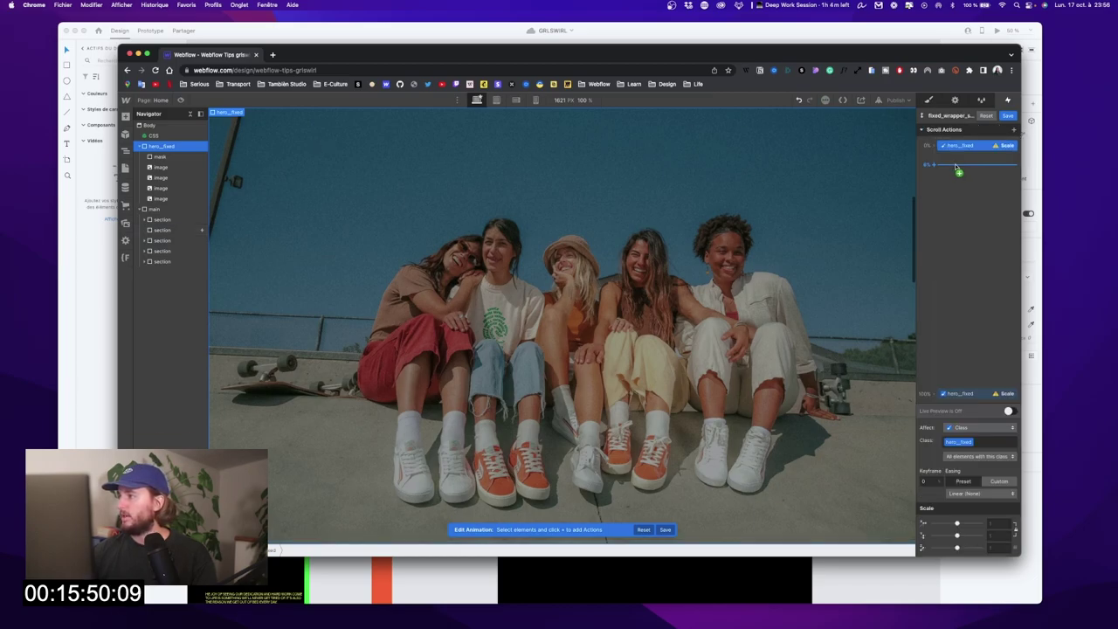
Step: Delete the Scale action's 100% keyframe and set the 0% keyframe's X and Y scale to 1
{"action": "left_click_drag", "start_coordinate": [976, 394], "coordinate": [992, 191]}
{"action": "key", "text": "Delete"}
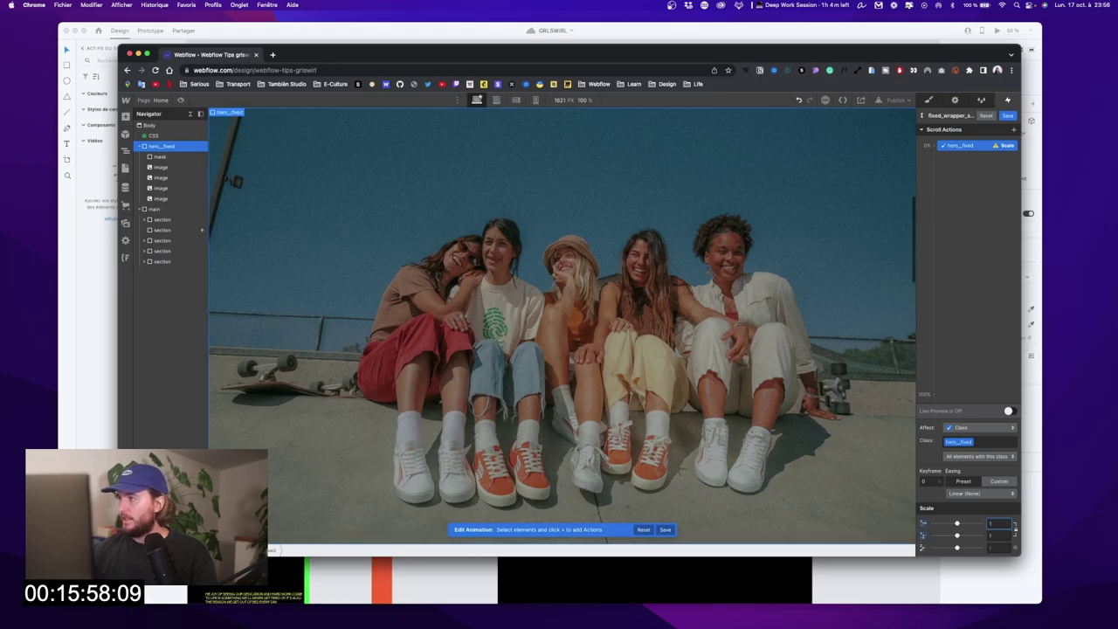
{"action": "scroll", "coordinate": [760, 426], "scroll_direction": "up", "scroll_amount": 10}
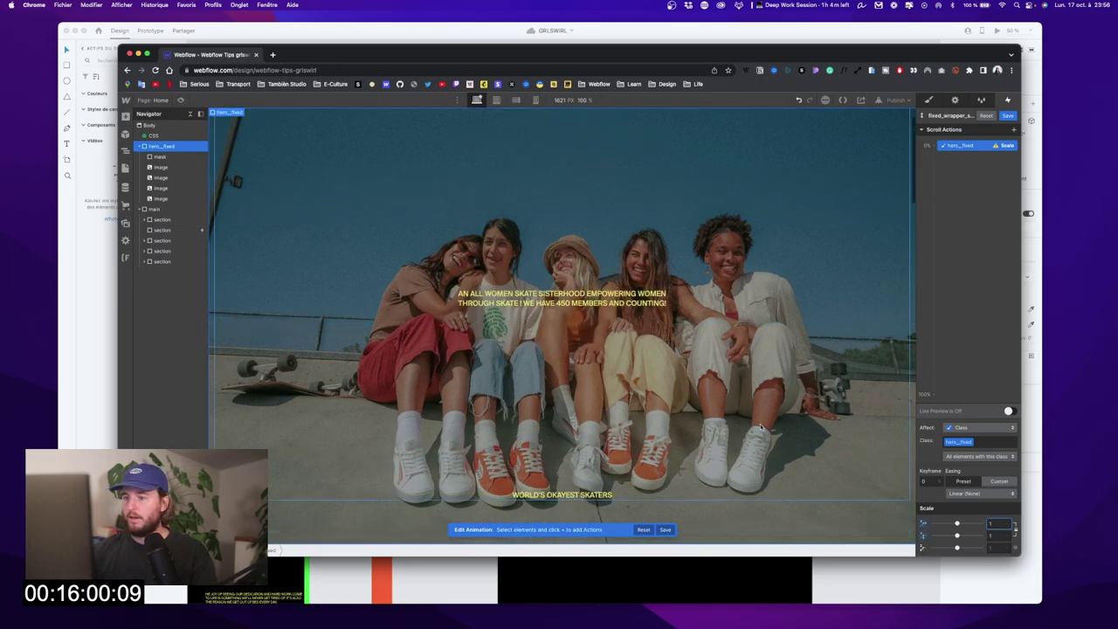
{"action": "scroll", "coordinate": [760, 426], "scroll_direction": "down", "scroll_amount": 2}
Step: Switch to Adobe XD and examine the empty purple section between the hero and EVENTS sections
{"action": "key", "text": "ctrl+Up"}
{"action": "left_click", "coordinate": [414, 417]}
{"action": "scroll", "coordinate": [540, 400], "scroll_direction": "left", "scroll_amount": 5}
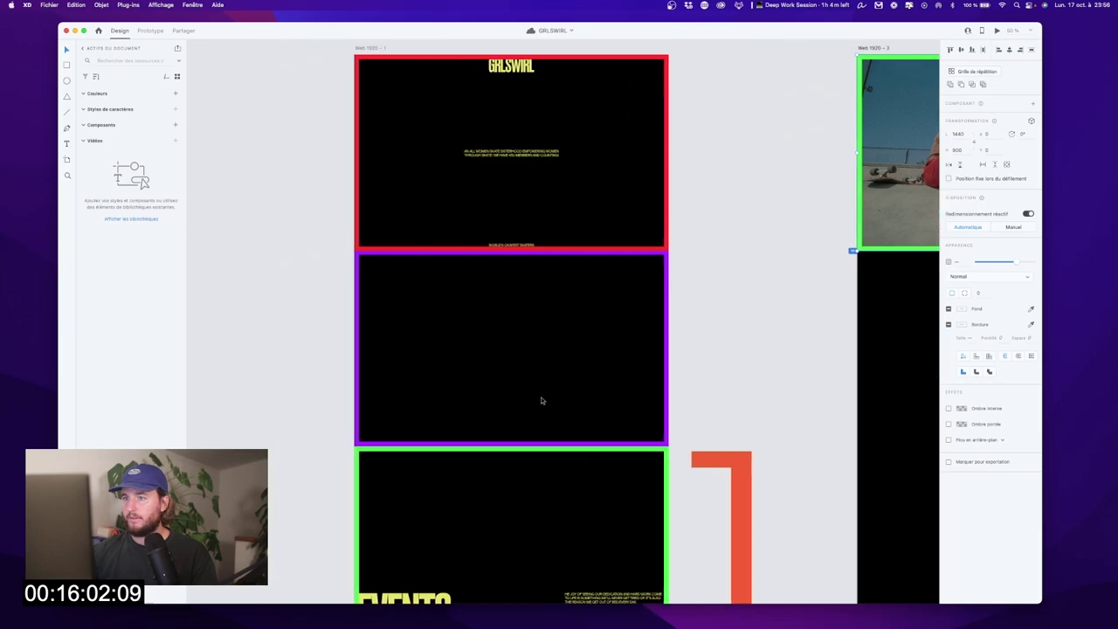
{"action": "scroll", "coordinate": [542, 400], "scroll_direction": "left", "scroll_amount": 2}
{"action": "key", "text": "super+plus"}
{"action": "left_click_drag", "start_coordinate": [644, 327], "coordinate": [669, 342]}
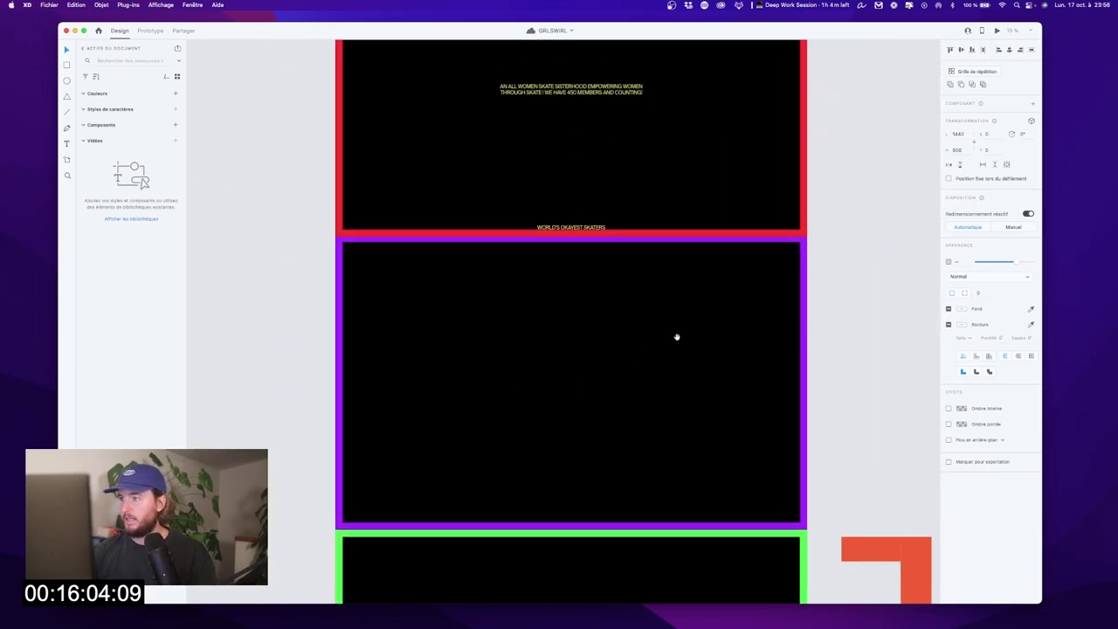
{"action": "left_click_drag", "start_coordinate": [741, 243], "coordinate": [774, 262]}
Step: Switch to Webflow, duplicate the hero__fixed Scale keyframe at 20% and set its X and Y scale to 0.4
{"action": "key", "text": "ctrl+Up"}
{"action": "left_click", "coordinate": [942, 268]}
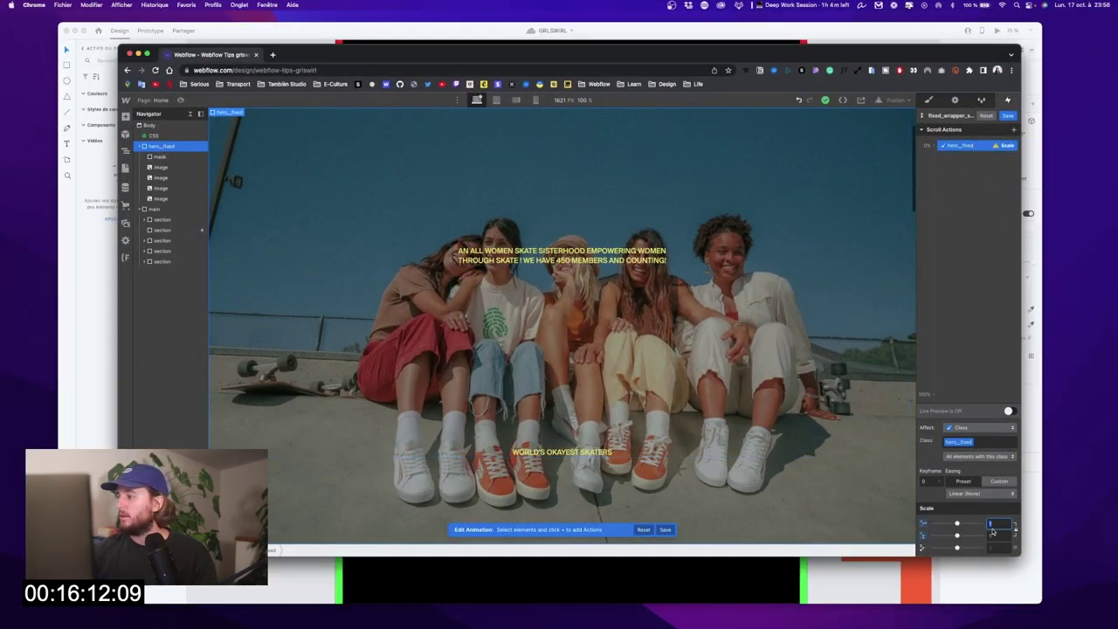
{"action": "left_click", "coordinate": [970, 155]}
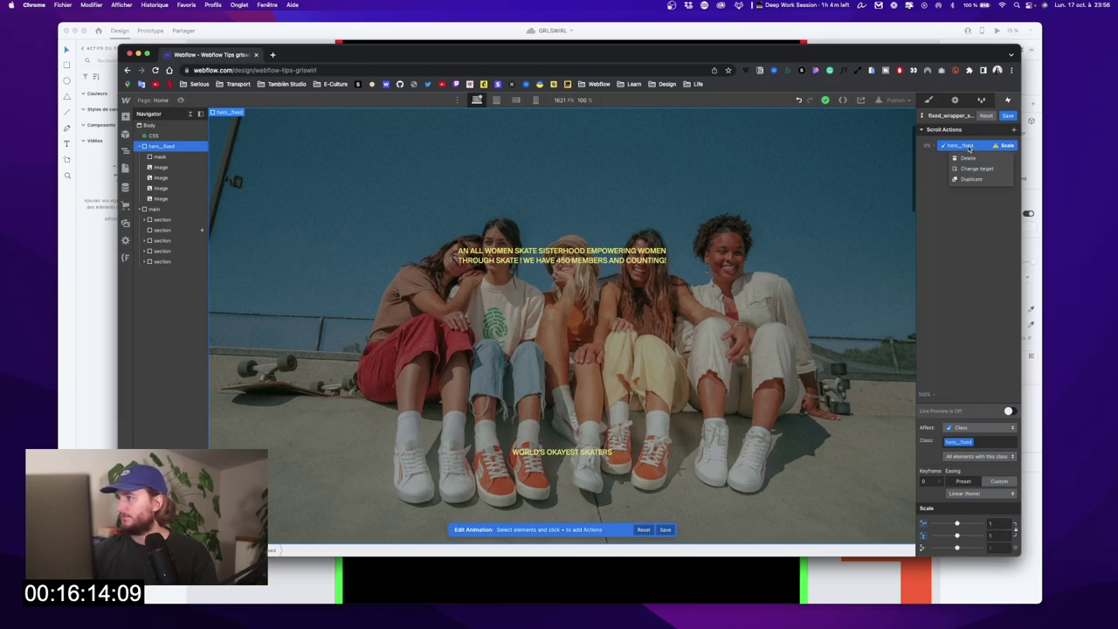
{"action": "left_click_drag", "start_coordinate": [967, 180], "coordinate": [967, 208]}
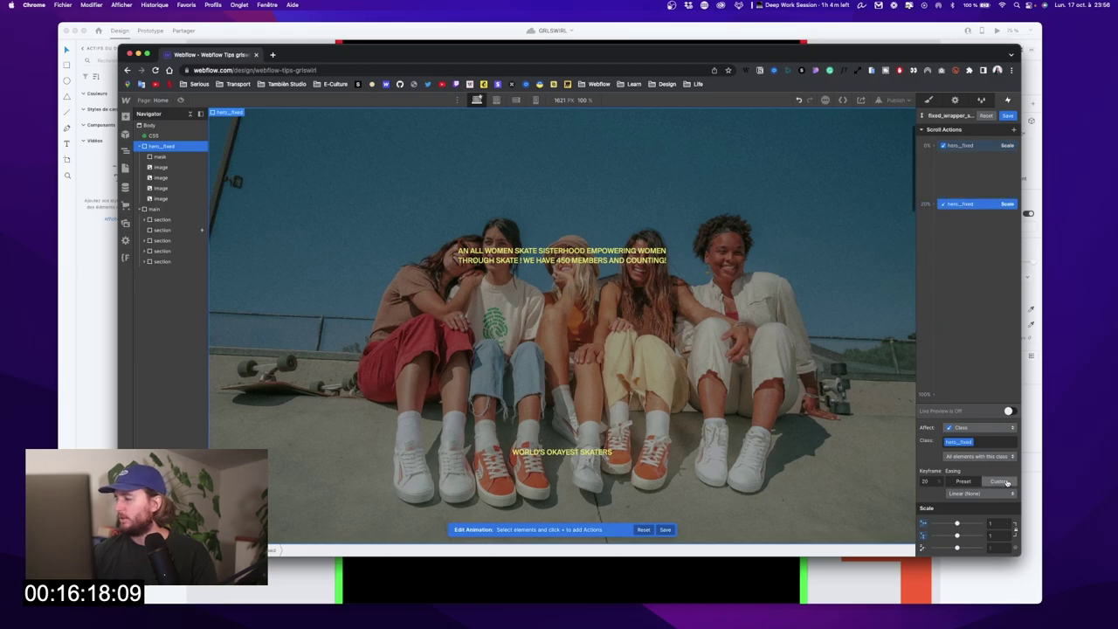
{"action": "left_click_drag", "start_coordinate": [958, 523], "coordinate": [943, 522]}
Step: Switch to Adobe XD and review the EVENTS and PHILANTROPY sections below the purple section
{"action": "key", "text": "ctrl+Up"}
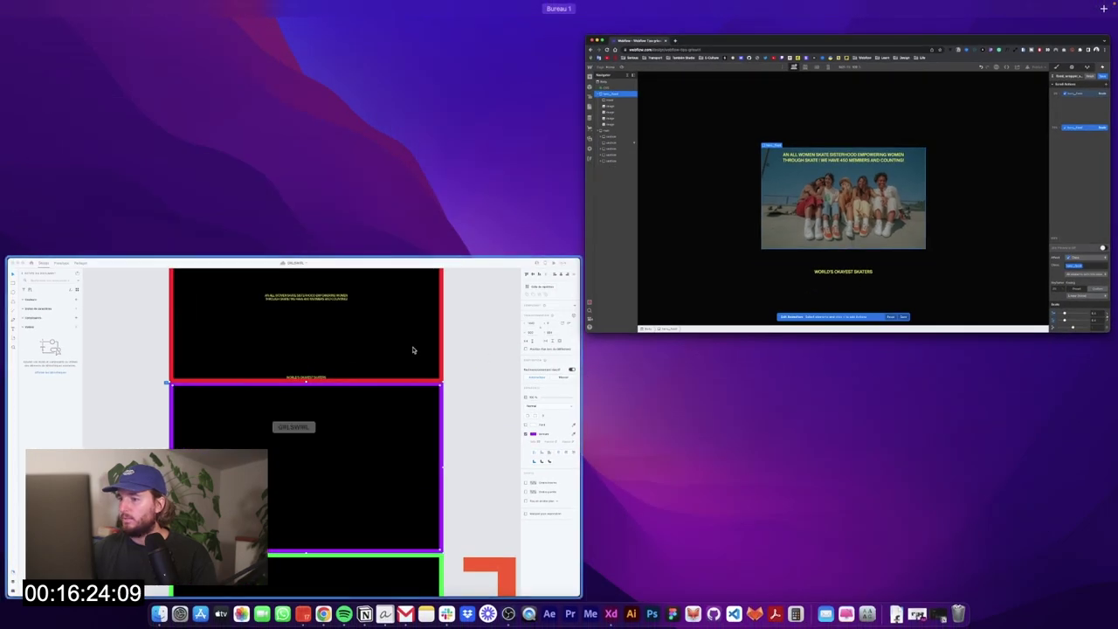
{"action": "left_click", "coordinate": [414, 351]}
{"action": "scroll", "coordinate": [645, 410], "scroll_direction": "down", "scroll_amount": 4}
{"action": "scroll", "coordinate": [643, 409], "scroll_direction": "down", "scroll_amount": 5}
Step: Switch to Webflow, turn on Live Preview and scroll the page to check the hero__fixed scale animation
{"action": "key", "text": "ctrl+Up"}
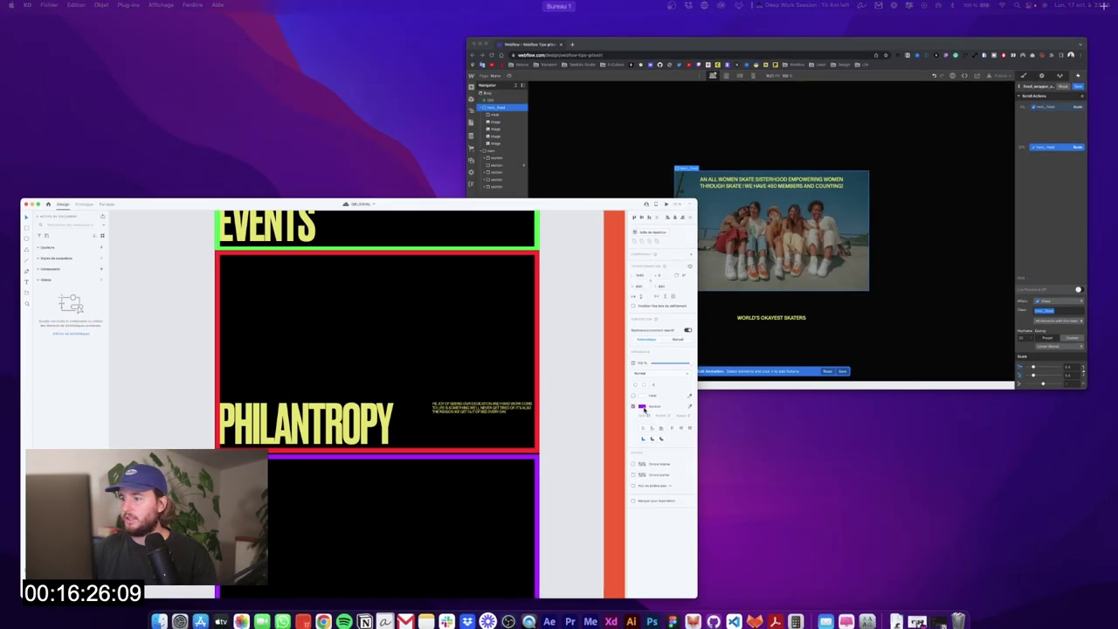
{"action": "left_click", "coordinate": [855, 259]}
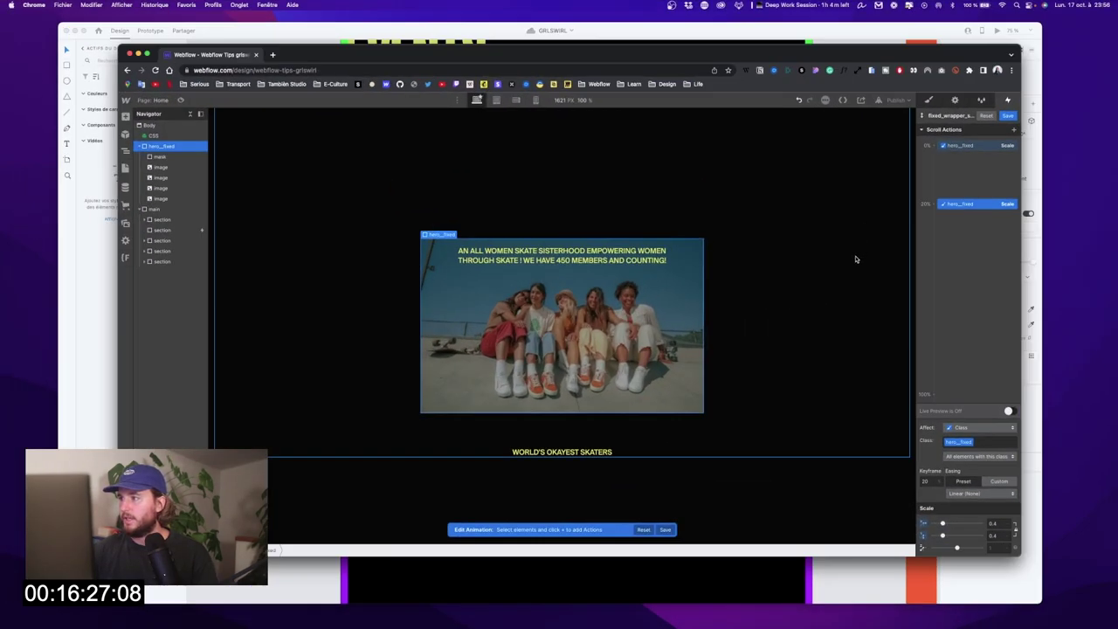
{"action": "left_click", "coordinate": [1010, 410]}
{"action": "scroll", "coordinate": [737, 310], "scroll_direction": "down", "scroll_amount": 5}
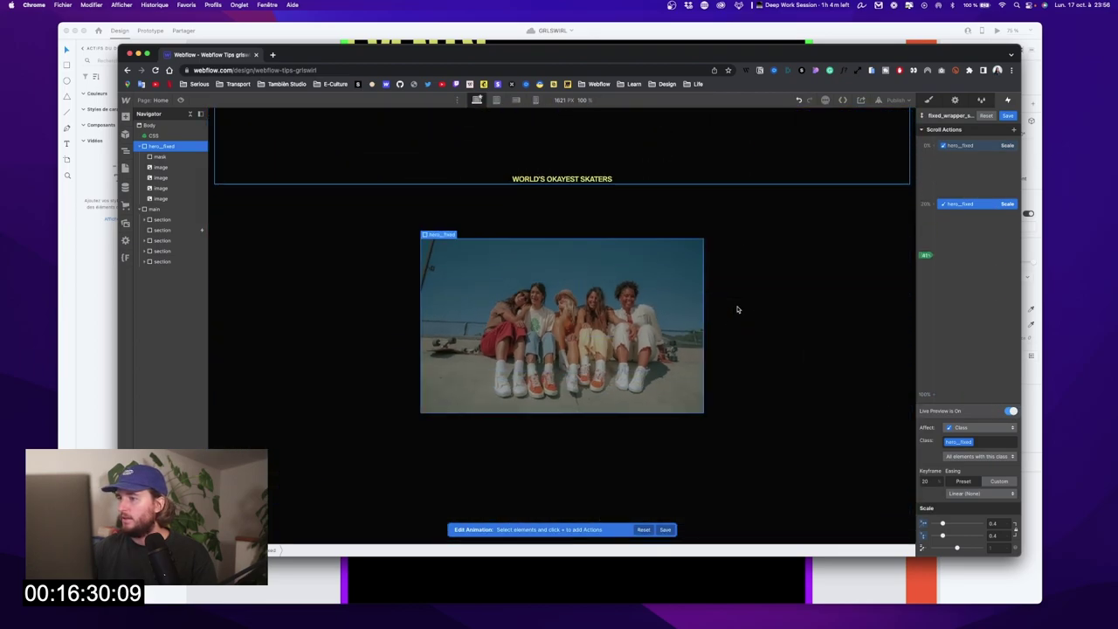
{"action": "scroll", "coordinate": [737, 309], "scroll_direction": "down", "scroll_amount": 5}
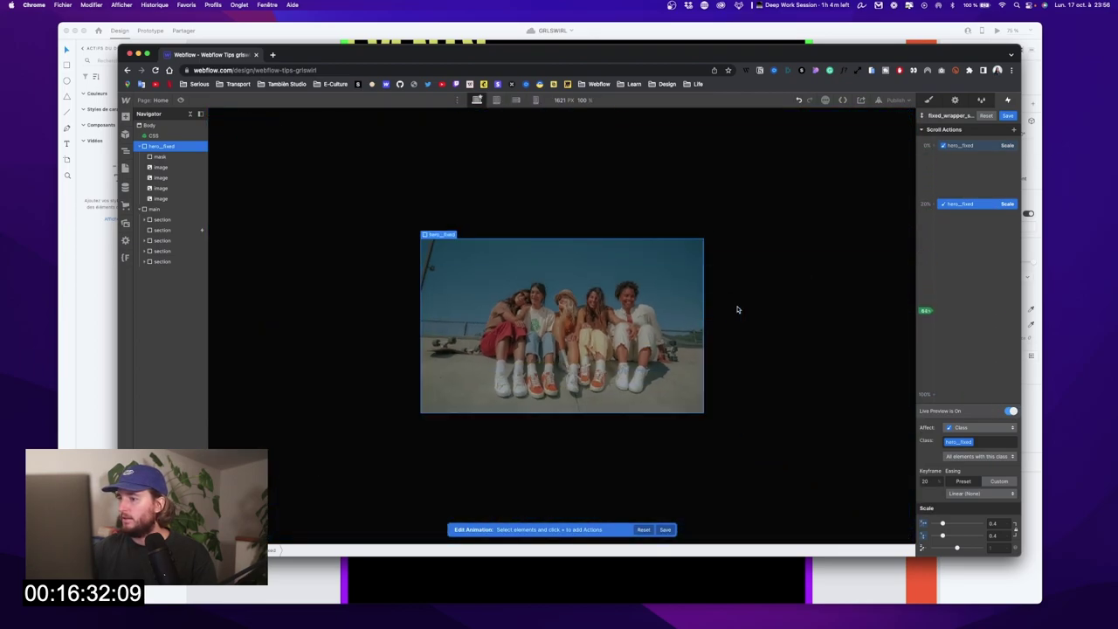
{"action": "scroll", "coordinate": [736, 309], "scroll_direction": "up", "scroll_amount": 10}
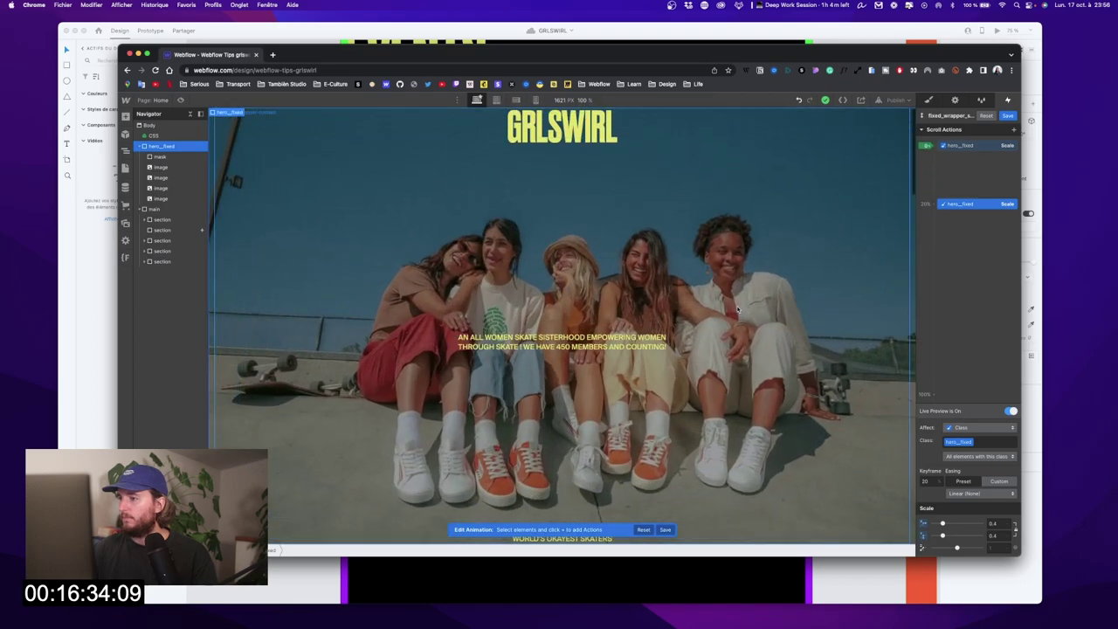
{"action": "scroll", "coordinate": [737, 309], "scroll_direction": "down", "scroll_amount": 8}
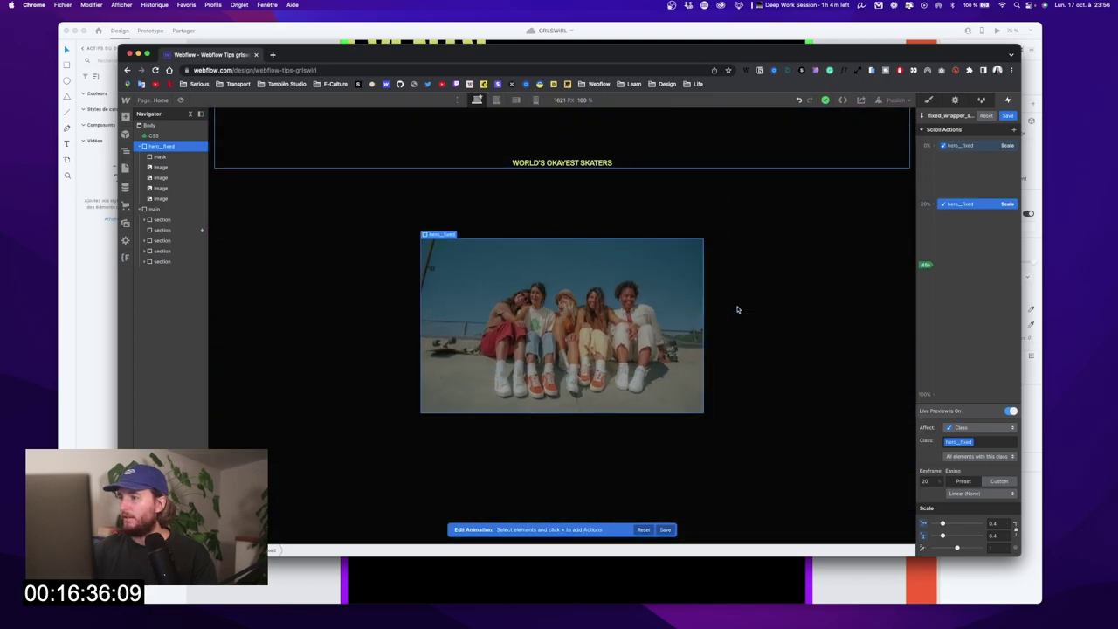
Step: Move the second hero__fixed Scale keyframe to 100% in the scroll animation
{"action": "scroll", "coordinate": [736, 309], "scroll_direction": "up", "scroll_amount": 8}
{"action": "scroll", "coordinate": [736, 309], "scroll_direction": "down", "scroll_amount": 8}
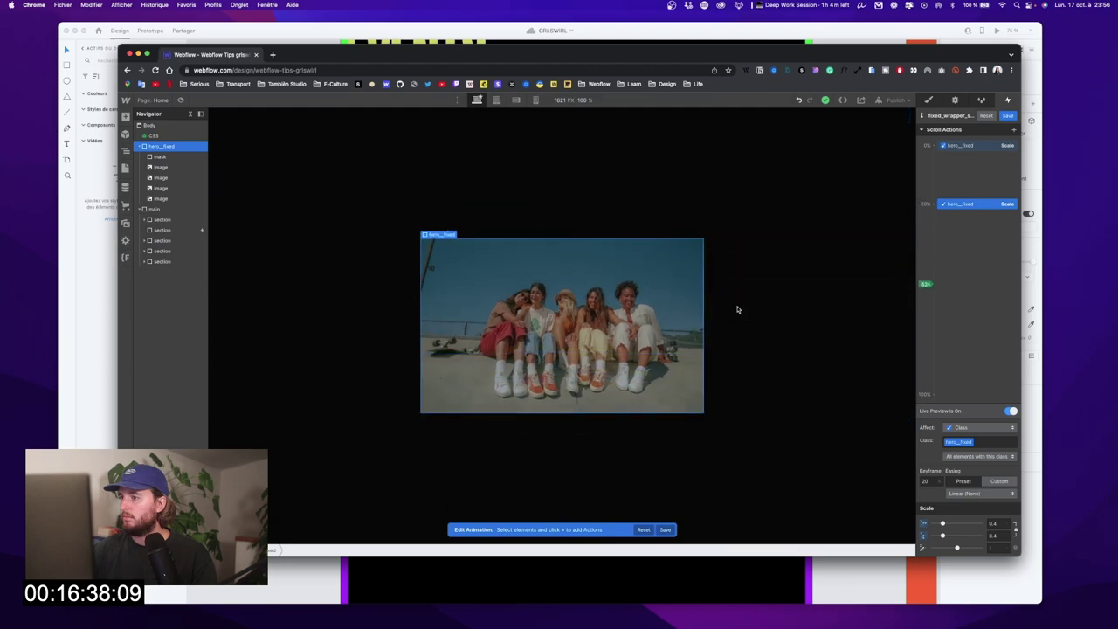
{"action": "scroll", "coordinate": [736, 309], "scroll_direction": "up", "scroll_amount": 8}
{"action": "scroll", "coordinate": [738, 310], "scroll_direction": "down", "scroll_amount": 8}
{"action": "scroll", "coordinate": [738, 310], "scroll_direction": "up", "scroll_amount": 8}
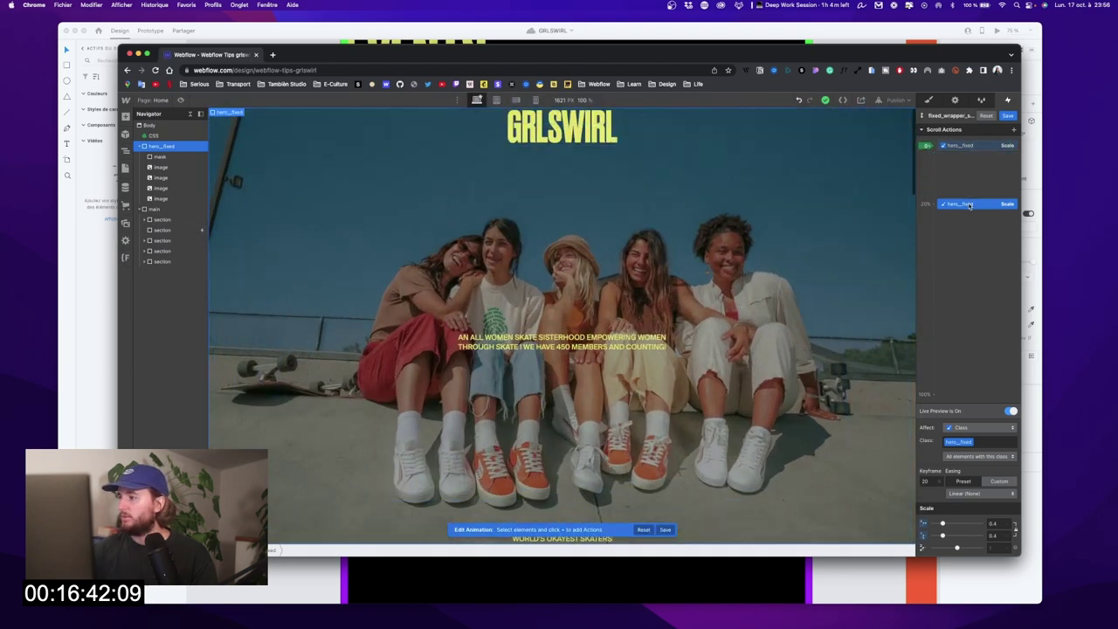
{"action": "left_click_drag", "start_coordinate": [970, 204], "coordinate": [971, 393]}
Step: Turn on Live Preview, check the hero__fixed scaling down to EVENTS and back up, and turn the preview off
{"action": "left_click", "coordinate": [1010, 411]}
{"action": "scroll", "coordinate": [709, 361], "scroll_direction": "down", "scroll_amount": 5}
{"action": "scroll", "coordinate": [709, 361], "scroll_direction": "down", "scroll_amount": 5}
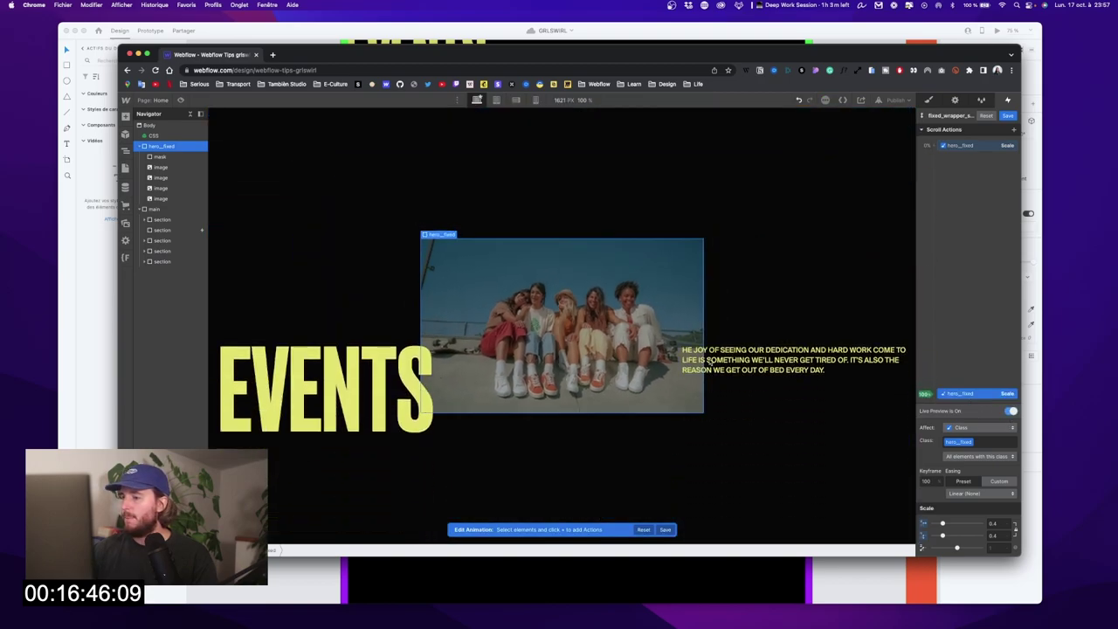
{"action": "scroll", "coordinate": [710, 361], "scroll_direction": "up", "scroll_amount": 10}
{"action": "scroll", "coordinate": [710, 361], "scroll_direction": "up", "scroll_amount": 3}
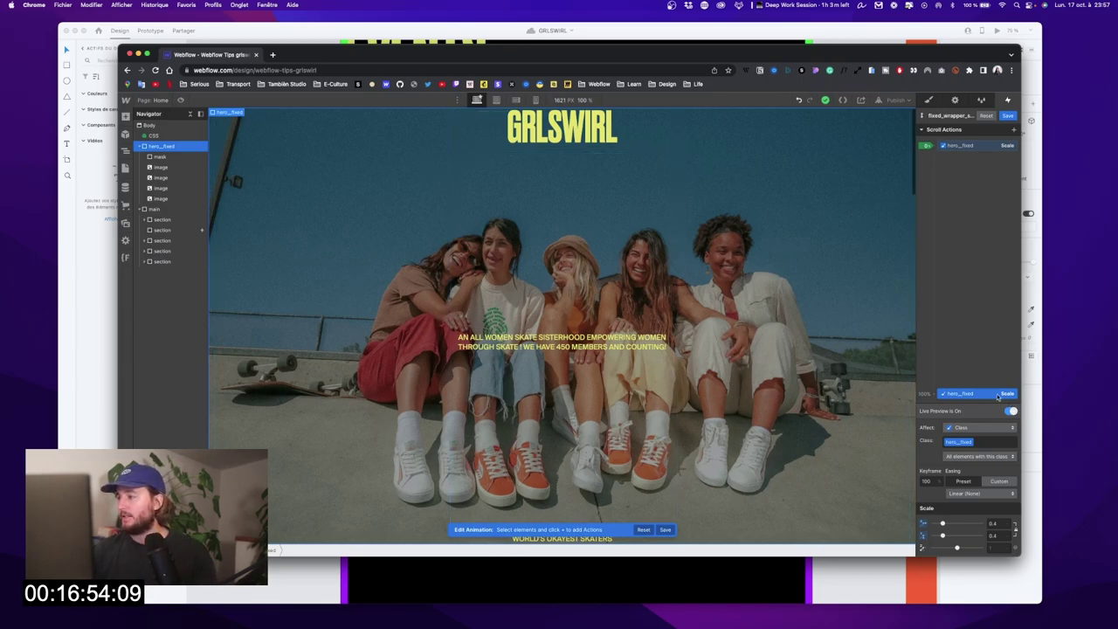
{"action": "scroll", "coordinate": [714, 402], "scroll_direction": "down", "scroll_amount": 1}
{"action": "scroll", "coordinate": [714, 402], "scroll_direction": "up", "scroll_amount": 1}
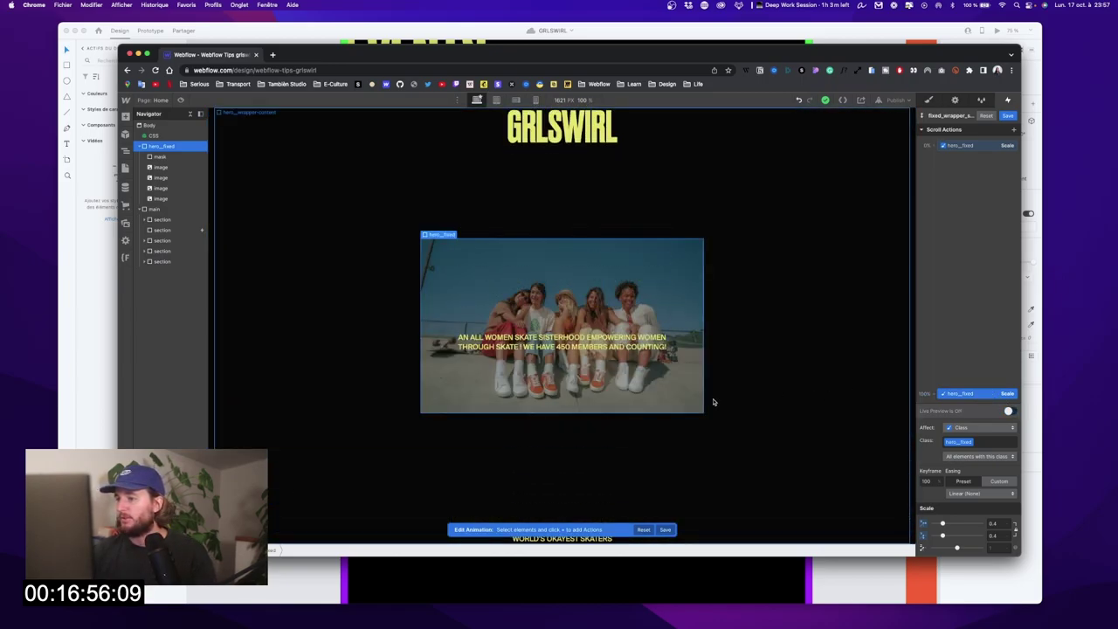
Step: Review the empty purple section in Adobe XD and compare it with the hero section on the Webflow canvas
{"action": "key", "text": "ctrl+Up"}
{"action": "left_click", "coordinate": [375, 374]}
{"action": "scroll", "coordinate": [542, 432], "scroll_direction": "down", "scroll_amount": 10}
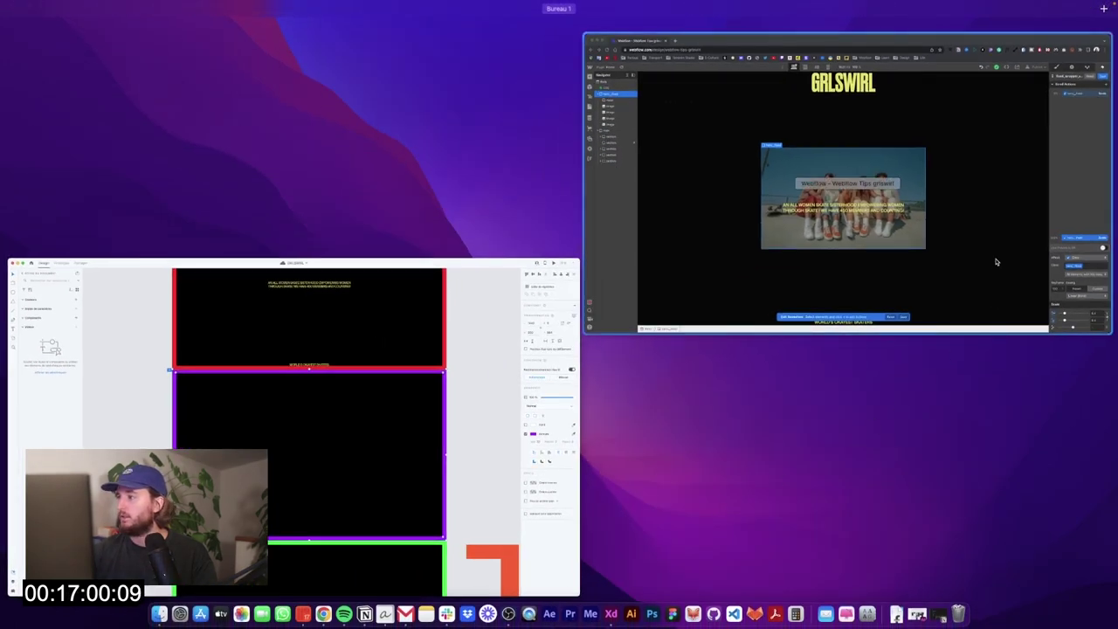
{"action": "left_click", "coordinate": [996, 262]}
{"action": "scroll", "coordinate": [879, 345], "scroll_direction": "down", "scroll_amount": 3}
{"action": "scroll", "coordinate": [881, 345], "scroll_direction": "down", "scroll_amount": 3}
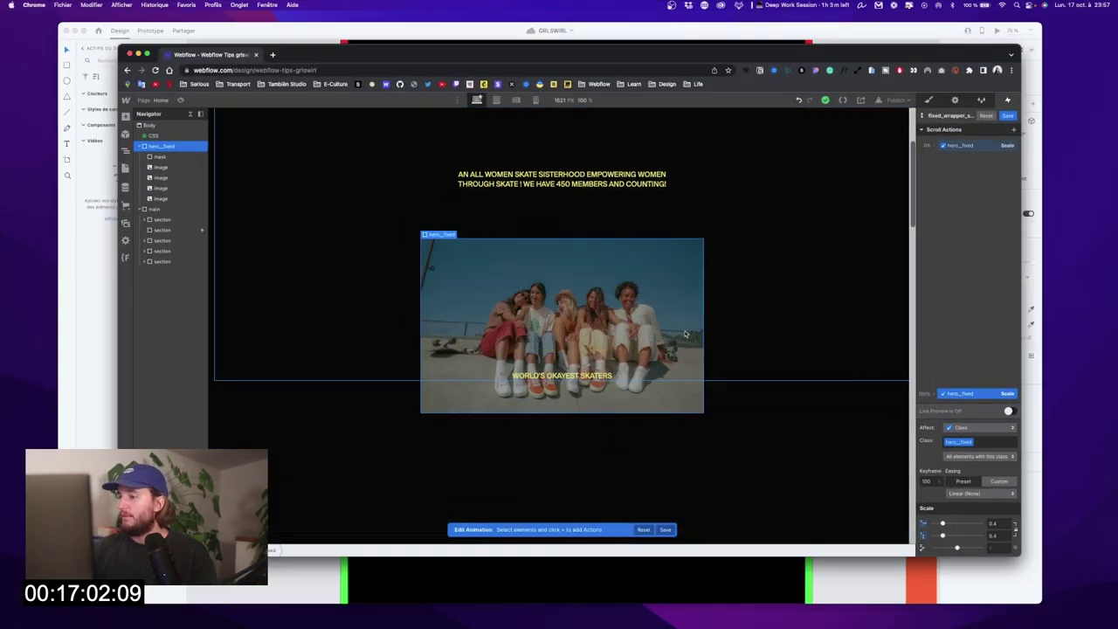
{"action": "scroll", "coordinate": [881, 345], "scroll_direction": "up", "scroll_amount": 5}
Step: Turn Live Preview back on and check the hero__fixed scaling between the GRLSWIRL hero and the EVENTS section
{"action": "left_click", "coordinate": [1008, 410]}
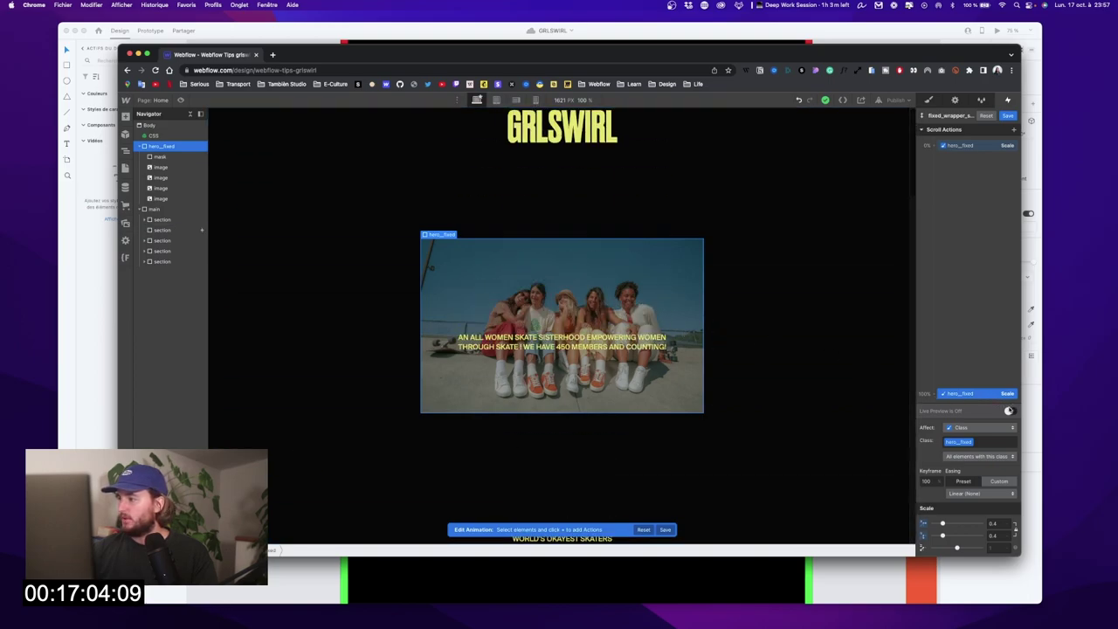
{"action": "scroll", "coordinate": [766, 332], "scroll_direction": "down", "scroll_amount": 5}
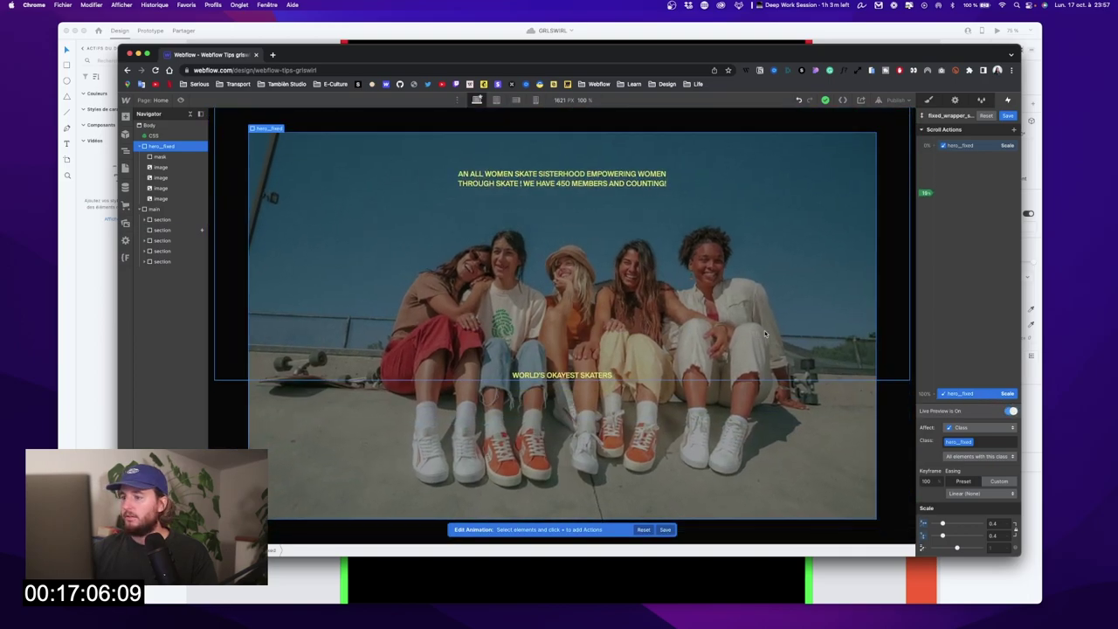
{"action": "scroll", "coordinate": [765, 332], "scroll_direction": "down", "scroll_amount": 10}
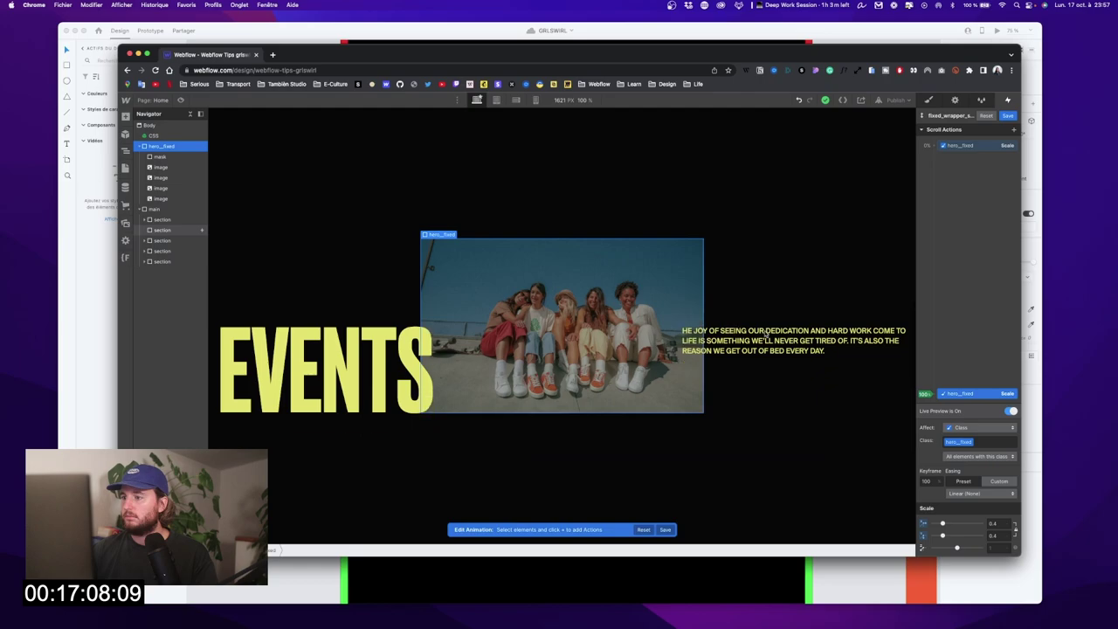
{"action": "scroll", "coordinate": [765, 334], "scroll_direction": "up", "scroll_amount": 5}
{"action": "scroll", "coordinate": [765, 334], "scroll_direction": "down", "scroll_amount": 9}
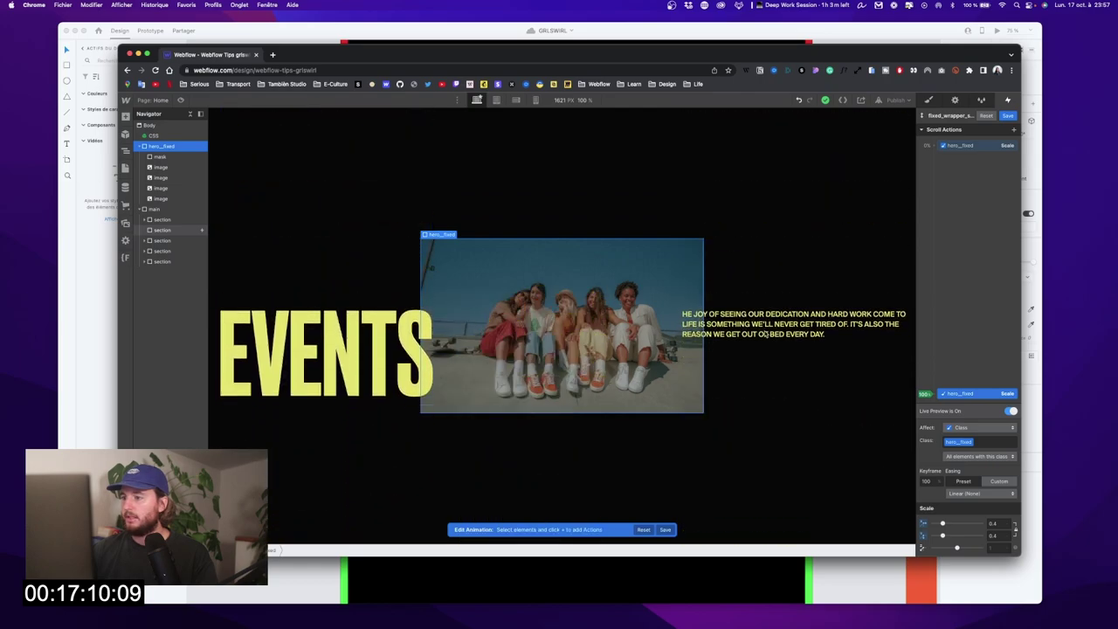
{"action": "scroll", "coordinate": [765, 333], "scroll_direction": "up", "scroll_amount": 15}
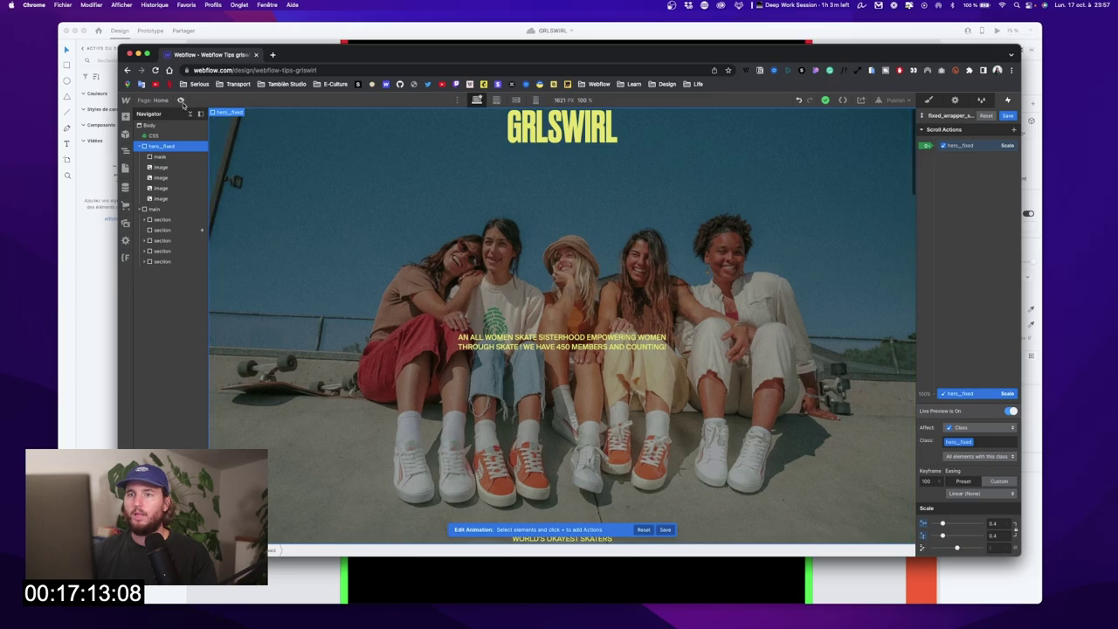
Step: Preview the page and examine how the fixed hero image shrinks and grows between the hero and PHILANTROPY sections
{"action": "left_click", "coordinate": [182, 101]}
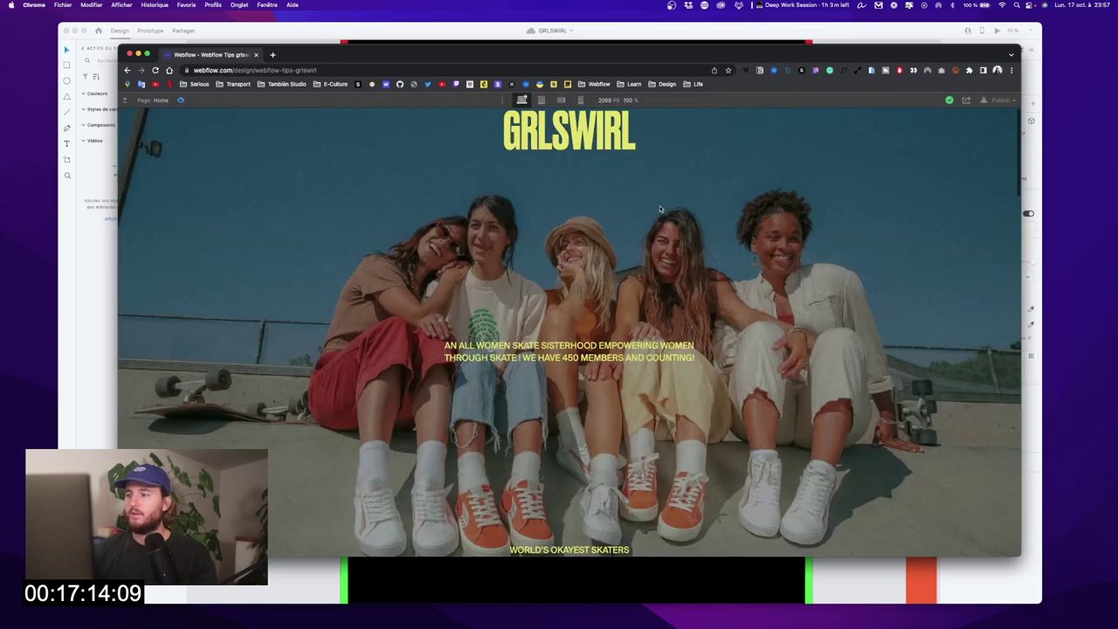
{"action": "scroll", "coordinate": [660, 209], "scroll_direction": "down", "scroll_amount": 8}
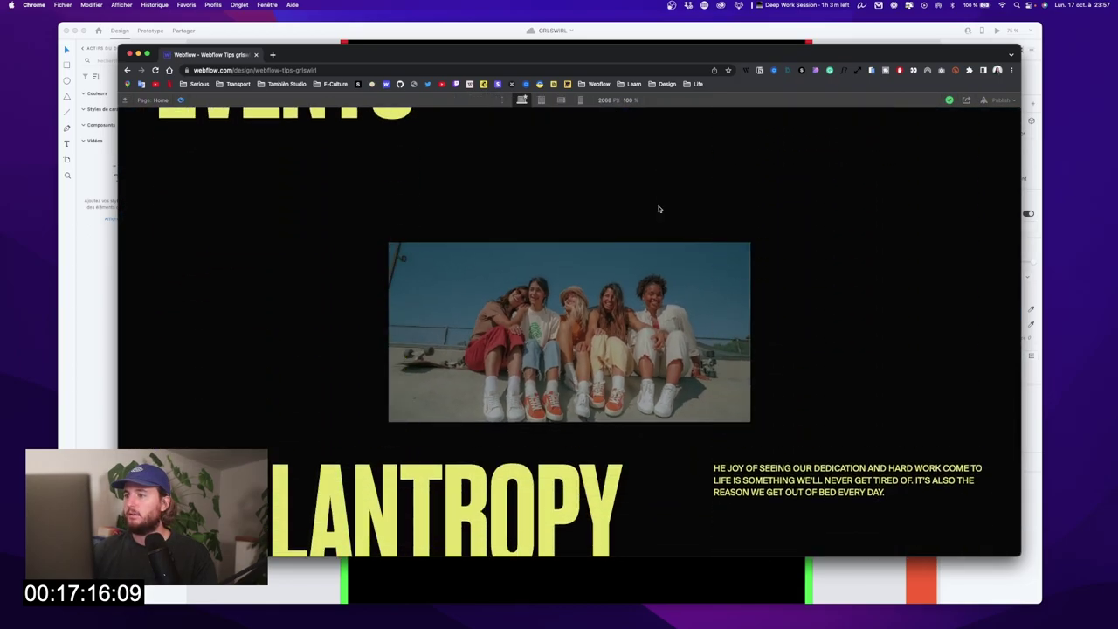
{"action": "scroll", "coordinate": [659, 208], "scroll_direction": "down", "scroll_amount": 3}
{"action": "scroll", "coordinate": [659, 208], "scroll_direction": "up", "scroll_amount": 6}
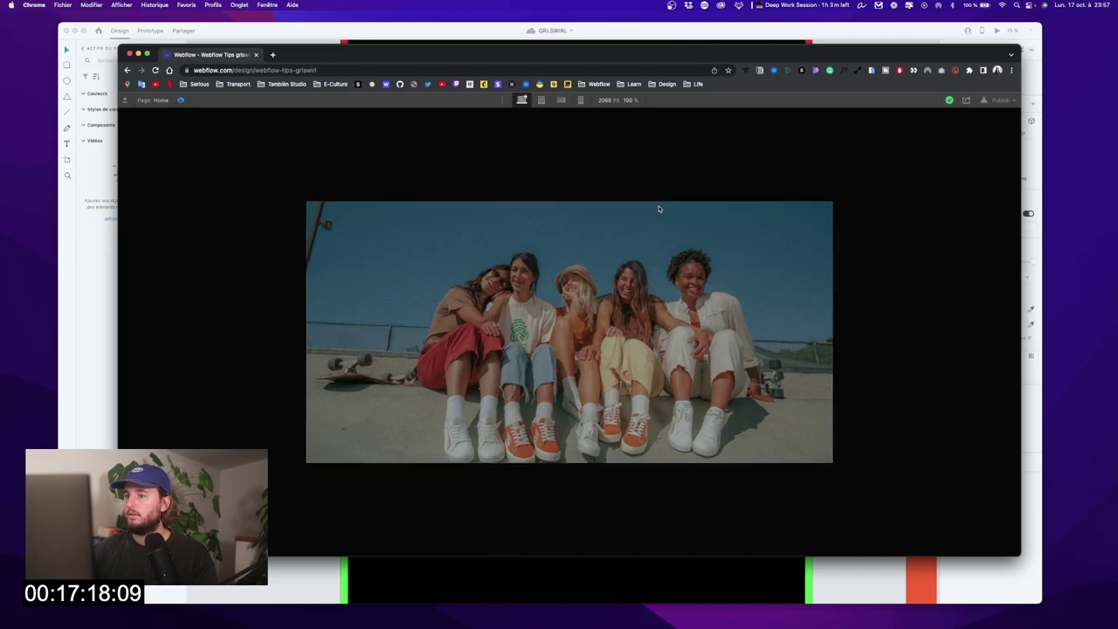
{"action": "scroll", "coordinate": [659, 209], "scroll_direction": "up", "scroll_amount": 2}
{"action": "scroll", "coordinate": [659, 209], "scroll_direction": "down", "scroll_amount": 6}
{"action": "scroll", "coordinate": [660, 208], "scroll_direction": "down", "scroll_amount": 4}
{"action": "scroll", "coordinate": [659, 209], "scroll_direction": "up", "scroll_amount": 8}
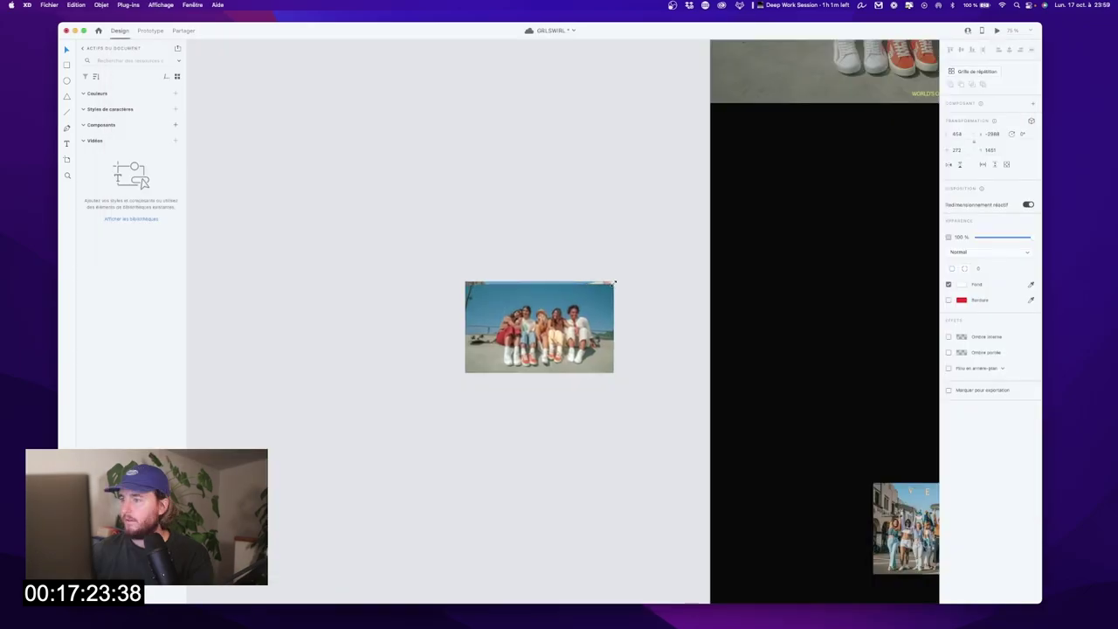
Step: Resize the standalone group photo beside the mockup in Adobe XD to 444 by 278
{"action": "left_click_drag", "start_coordinate": [616, 278], "coordinate": [613, 280]}
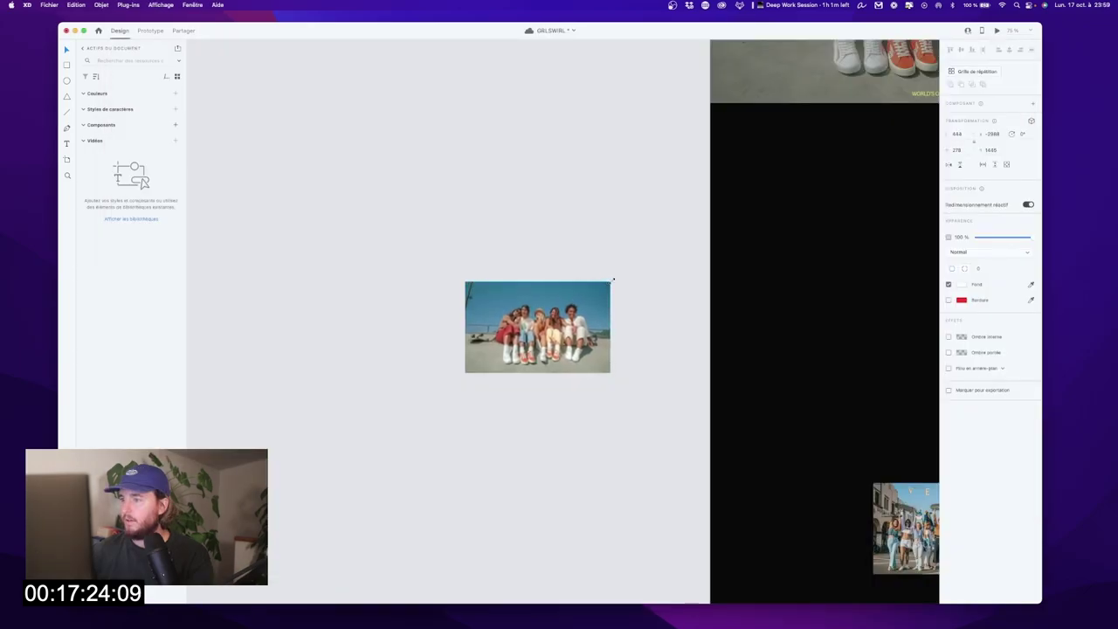
{"action": "key", "text": "super+plus"}
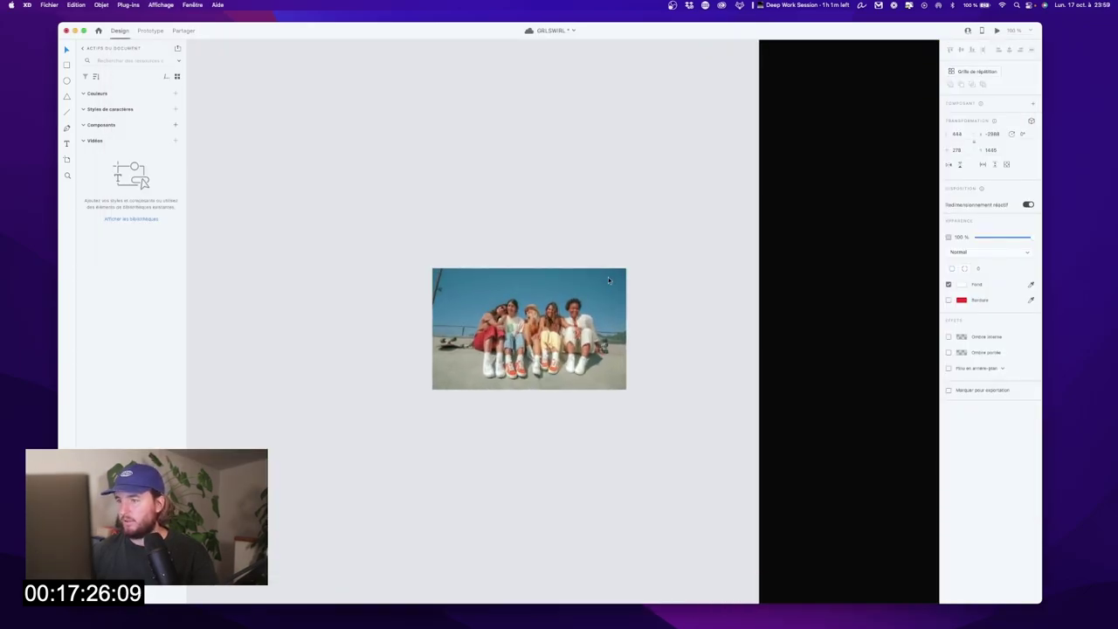
Step: Switch to Webflow, preview the page and examine the hero image's scaling between the hero and EVENTS sections
{"action": "key", "text": "ctrl+Up"}
{"action": "left_click", "coordinate": [690, 341]}
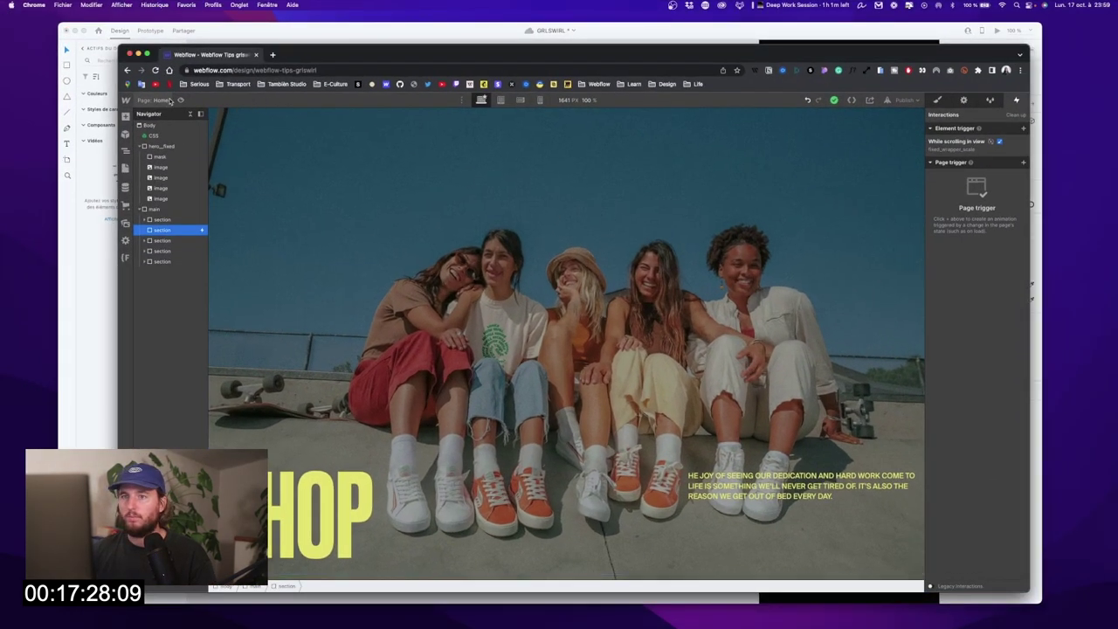
{"action": "key", "text": "super+shift+p"}
{"action": "scroll", "coordinate": [664, 248], "scroll_direction": "up", "scroll_amount": 10}
{"action": "scroll", "coordinate": [664, 248], "scroll_direction": "down", "scroll_amount": 6}
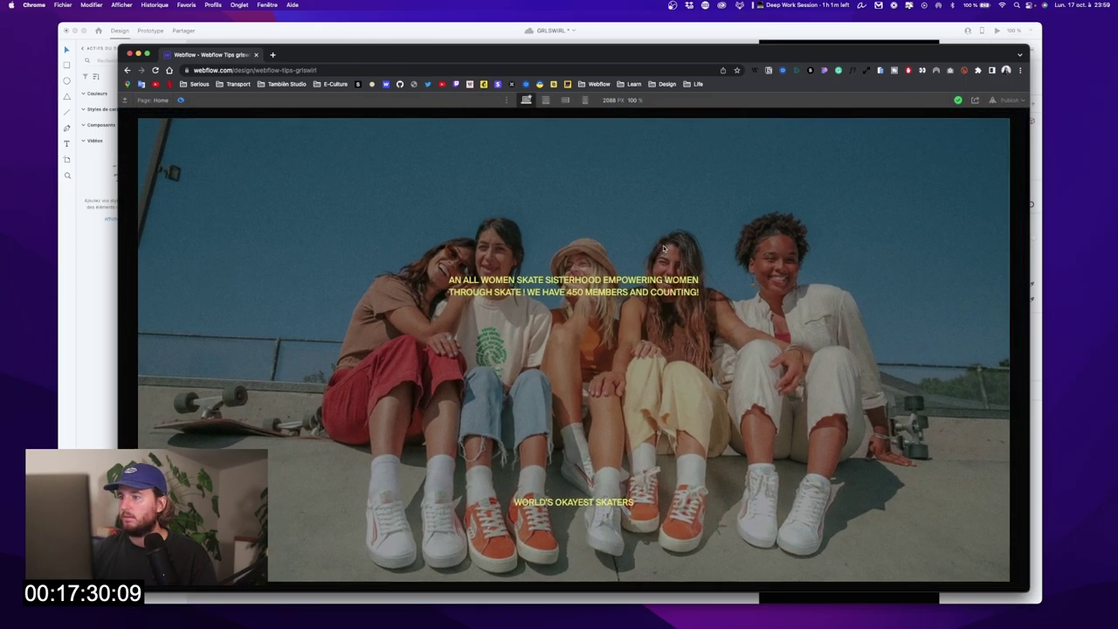
{"action": "scroll", "coordinate": [663, 249], "scroll_direction": "down", "scroll_amount": 5}
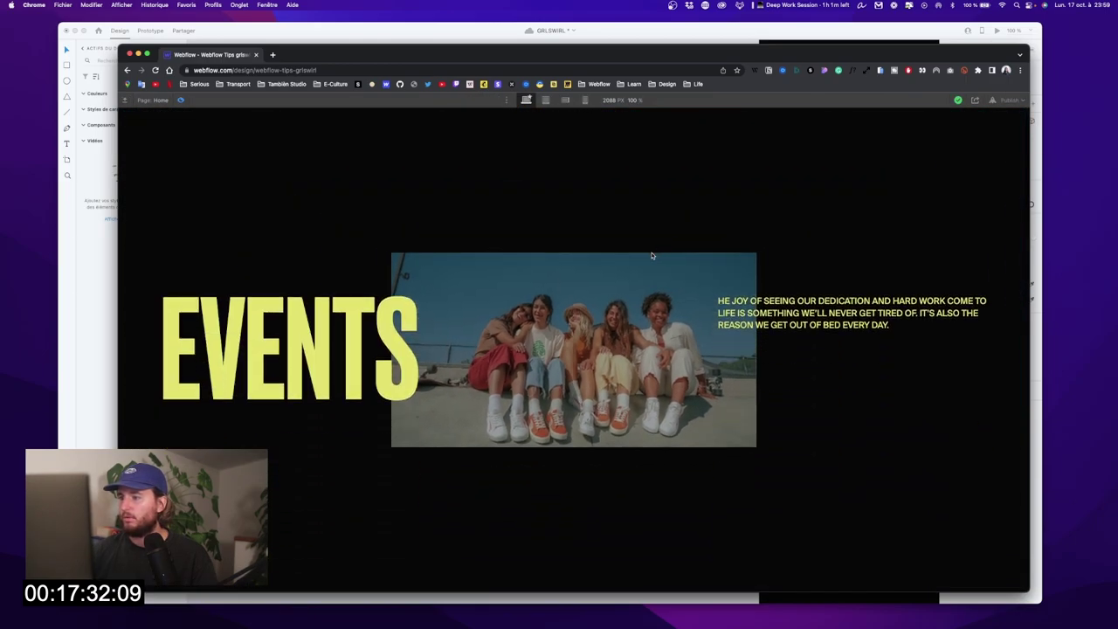
{"action": "scroll", "coordinate": [661, 250], "scroll_direction": "up", "scroll_amount": 5}
{"action": "scroll", "coordinate": [651, 255], "scroll_direction": "up", "scroll_amount": 3}
{"action": "scroll", "coordinate": [652, 255], "scroll_direction": "down", "scroll_amount": 8}
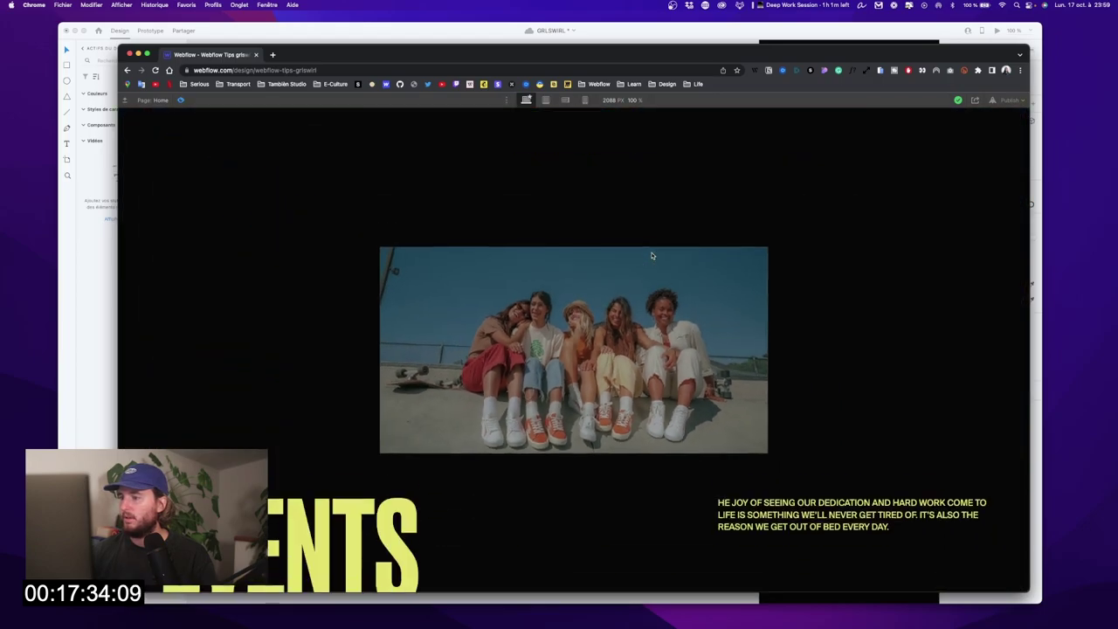
{"action": "scroll", "coordinate": [652, 255], "scroll_direction": "up", "scroll_amount": 5}
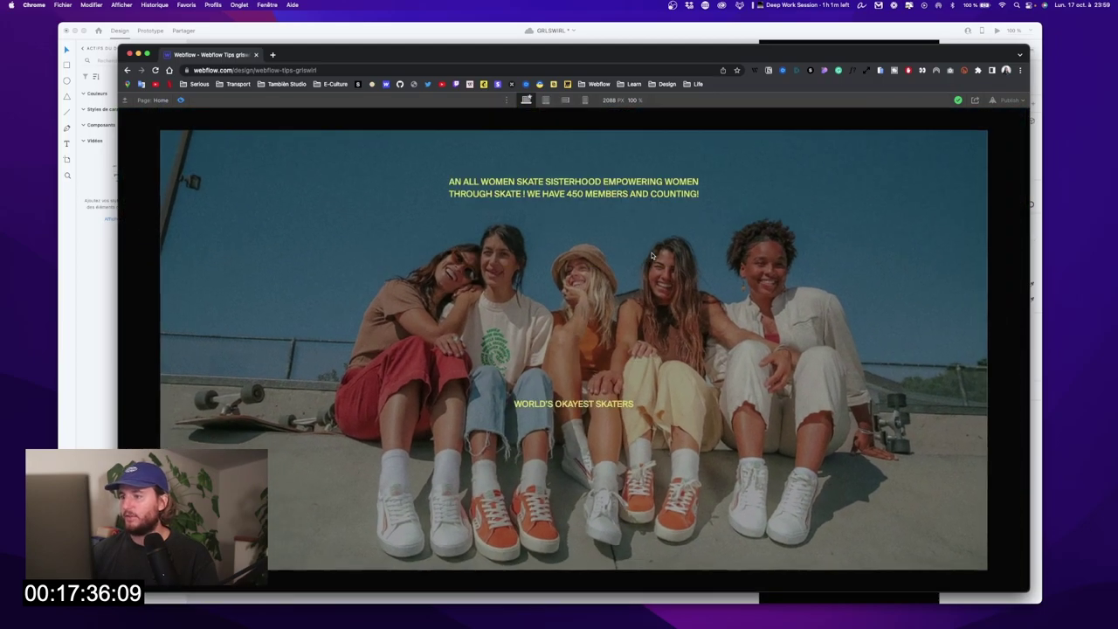
{"action": "scroll", "coordinate": [648, 257], "scroll_direction": "down", "scroll_amount": 4}
{"action": "scroll", "coordinate": [647, 260], "scroll_direction": "down", "scroll_amount": 2}
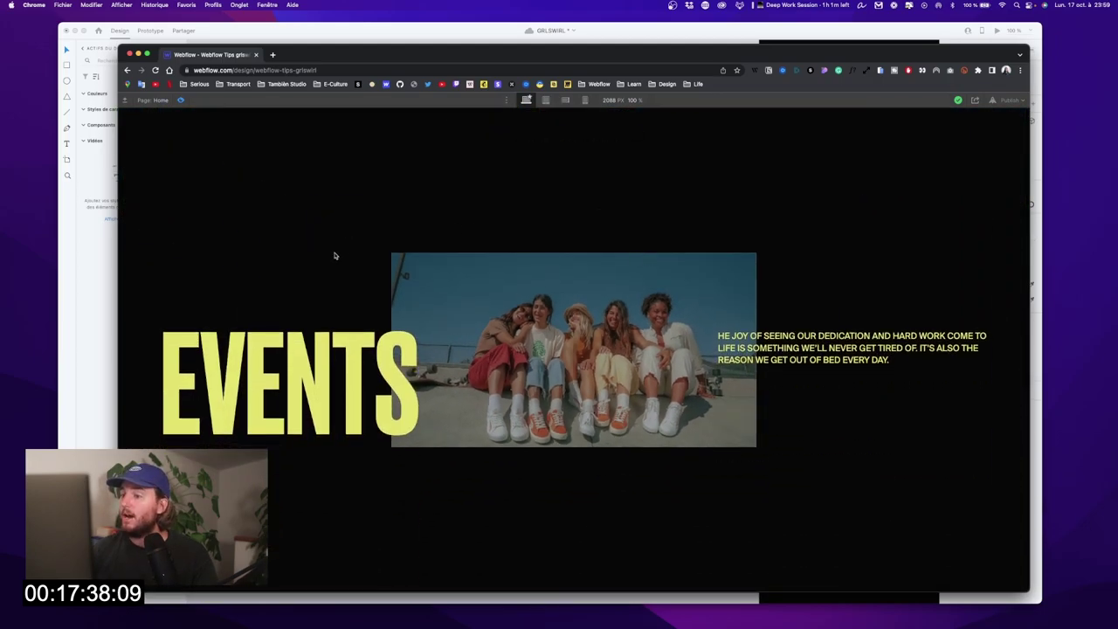
Step: Examine how the EVENTS, PHILANTROPY and SHOP sections pass over the fixed image in the page preview
{"action": "scroll", "coordinate": [569, 269], "scroll_direction": "down", "scroll_amount": 5}
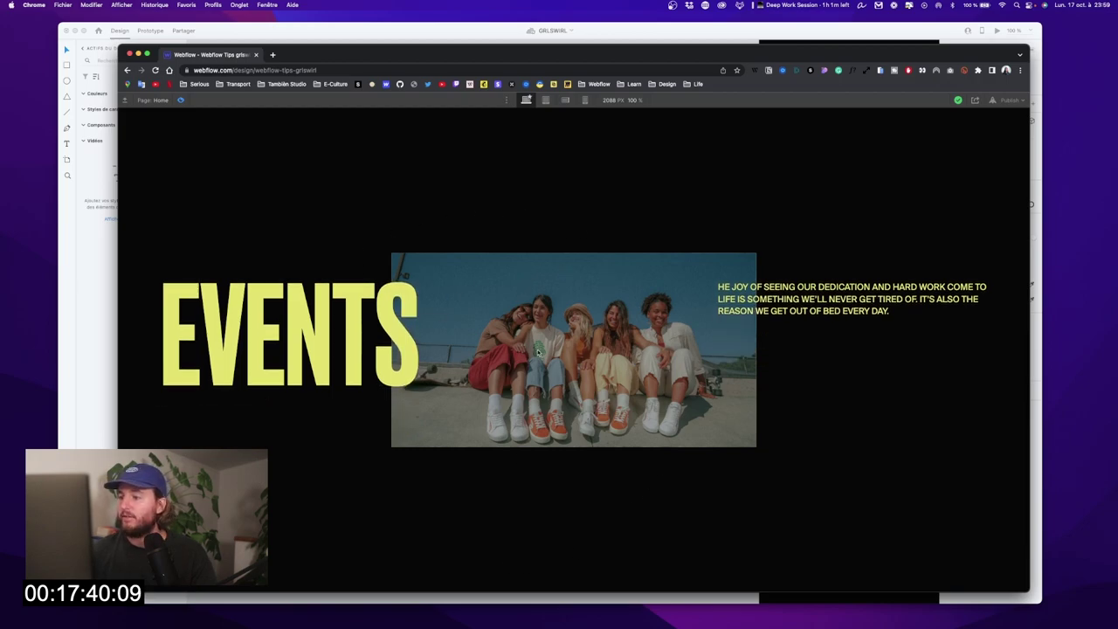
{"action": "scroll", "coordinate": [472, 323], "scroll_direction": "down", "scroll_amount": 2}
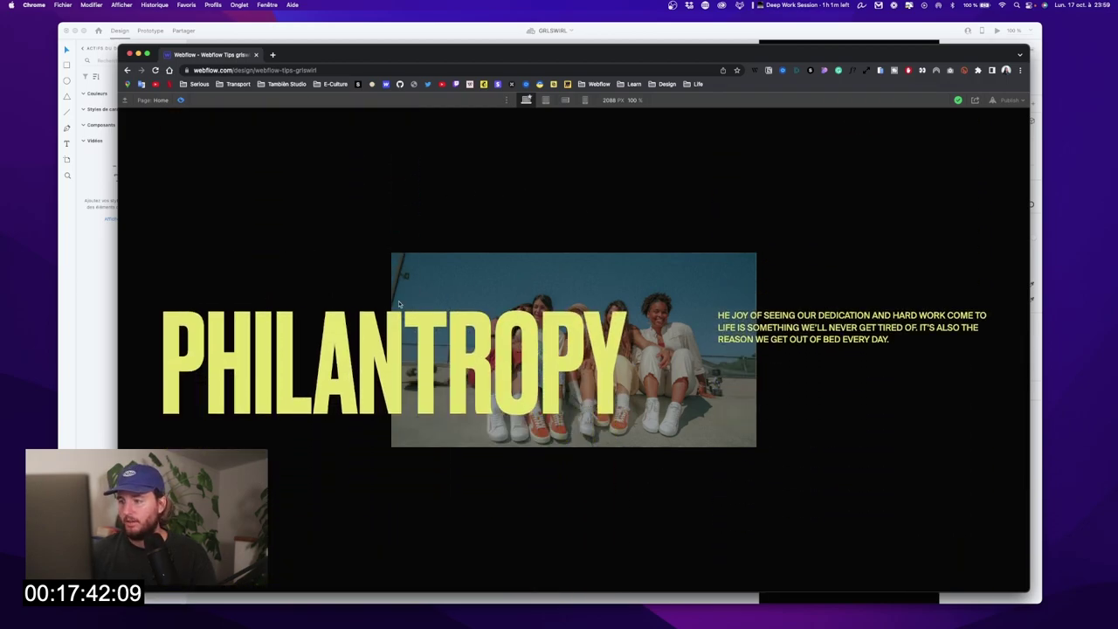
{"action": "scroll", "coordinate": [652, 297], "scroll_direction": "down", "scroll_amount": 4}
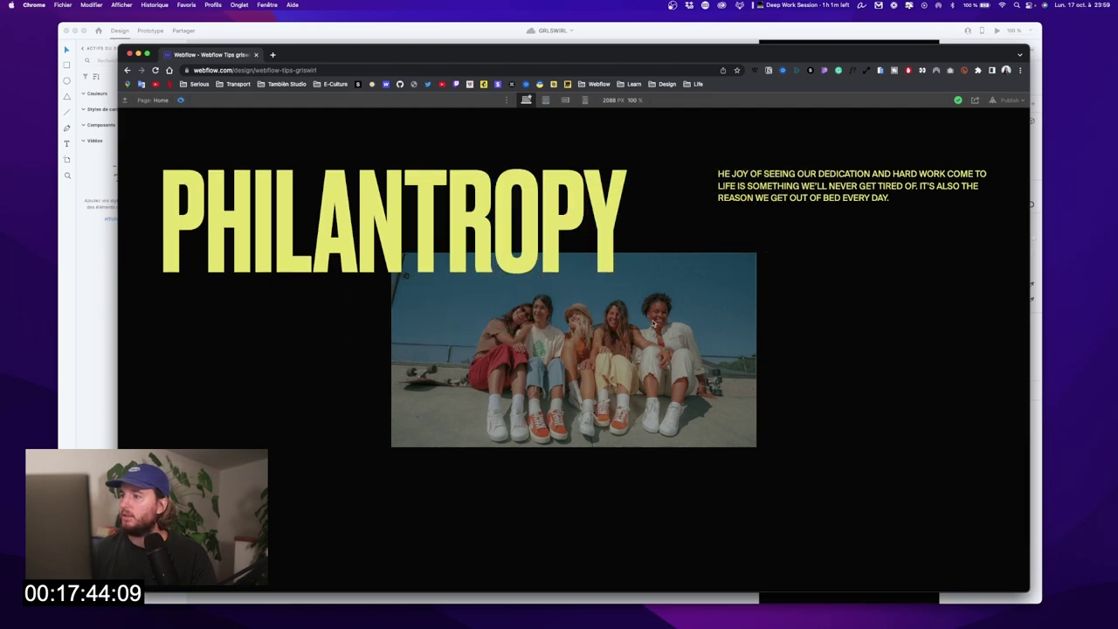
{"action": "scroll", "coordinate": [654, 324], "scroll_direction": "up", "scroll_amount": 8}
{"action": "scroll", "coordinate": [652, 324], "scroll_direction": "down", "scroll_amount": 2}
{"action": "scroll", "coordinate": [651, 325], "scroll_direction": "up", "scroll_amount": 2}
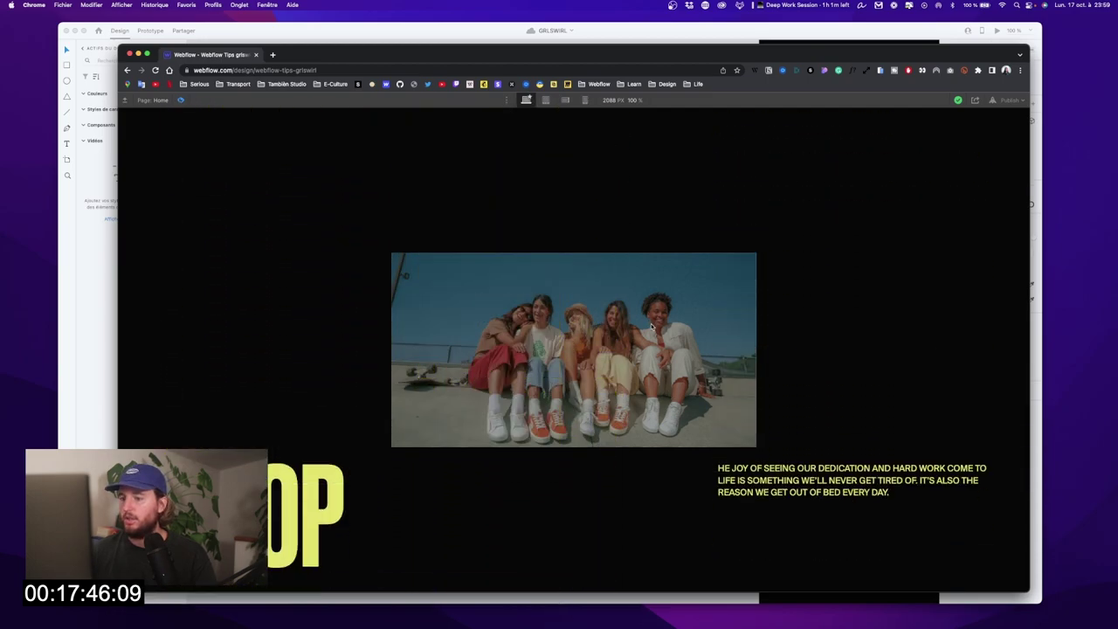
{"action": "scroll", "coordinate": [712, 340], "scroll_direction": "down", "scroll_amount": 4}
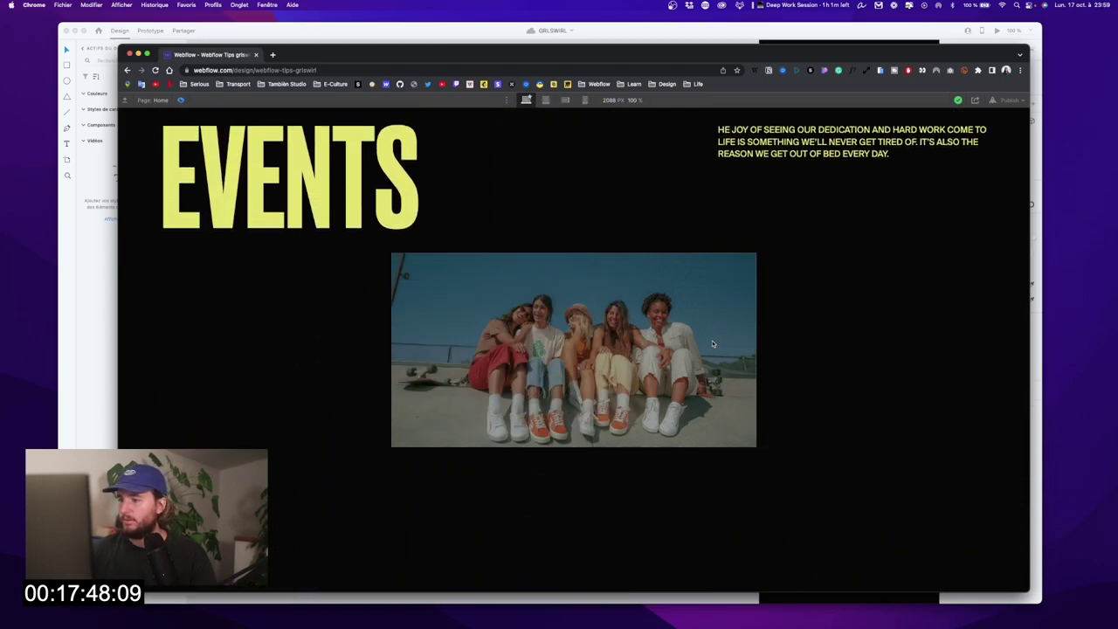
{"action": "scroll", "coordinate": [712, 339], "scroll_direction": "up", "scroll_amount": 4}
{"action": "scroll", "coordinate": [712, 341], "scroll_direction": "down", "scroll_amount": 2}
{"action": "scroll", "coordinate": [712, 344], "scroll_direction": "down", "scroll_amount": 5}
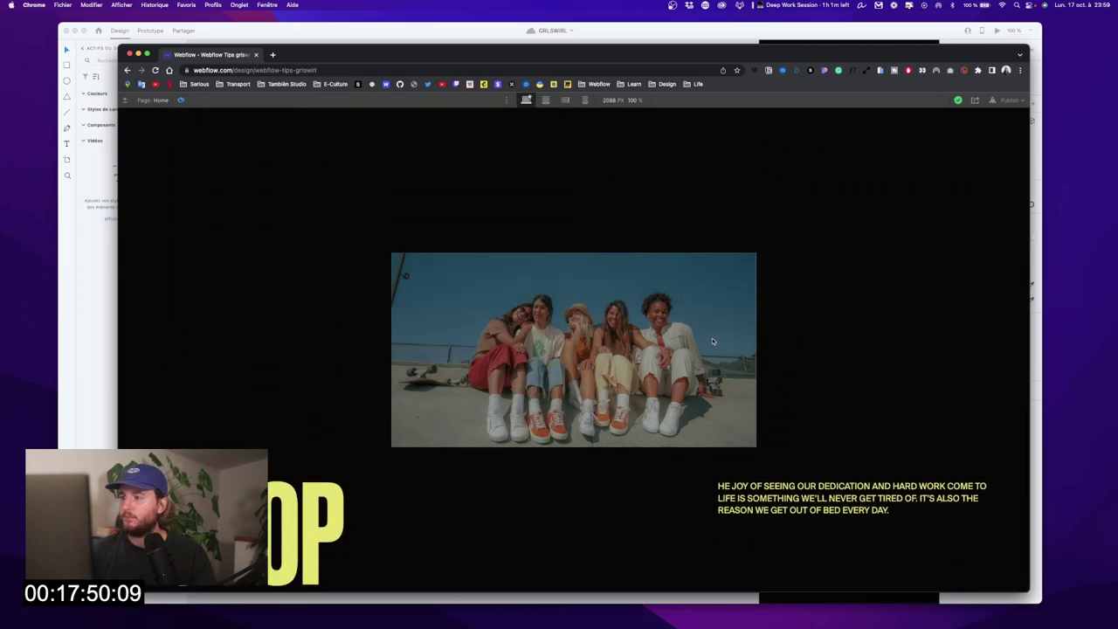
Step: Switch to Adobe XD, try moving the standalone group photo upward and undo the moves
{"action": "key", "text": "ctrl+Up"}
{"action": "left_click", "coordinate": [309, 299]}
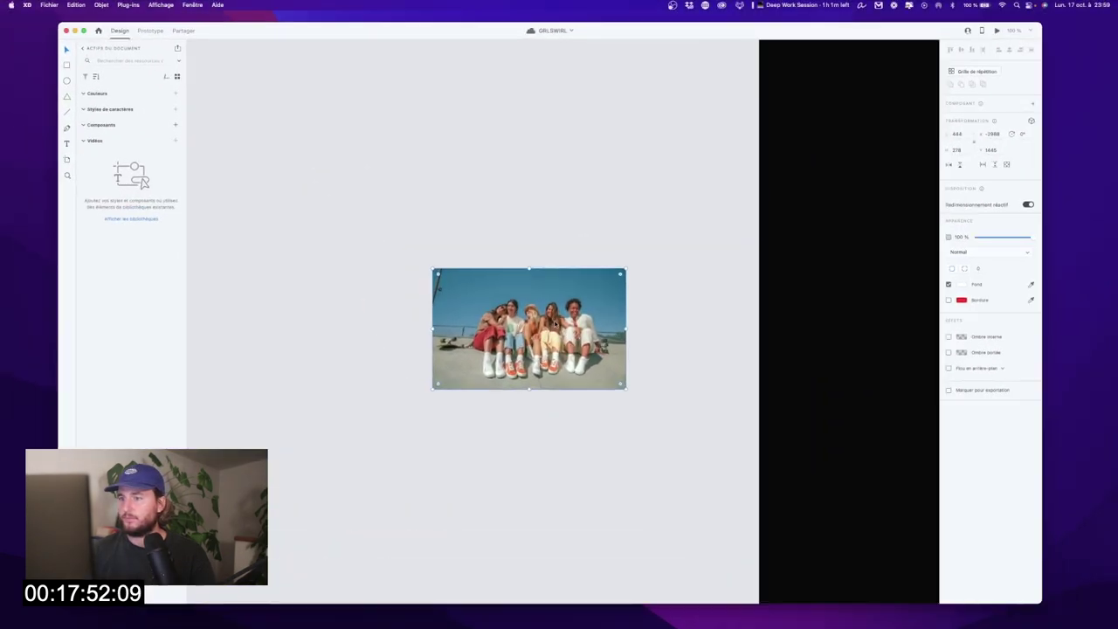
{"action": "left_click_drag", "start_coordinate": [553, 367], "coordinate": [557, 221]}
{"action": "left_click_drag", "start_coordinate": [561, 333], "coordinate": [562, 208]}
{"action": "key", "text": "super+z"}
{"action": "key", "text": "super+z"}
{"action": "key", "text": "super+z"}
{"action": "key", "text": "super+z"}
Step: Switch to Webflow and review the fixed image's scaling above the EVENTS section in the page preview
{"action": "key", "text": "ctrl+Up"}
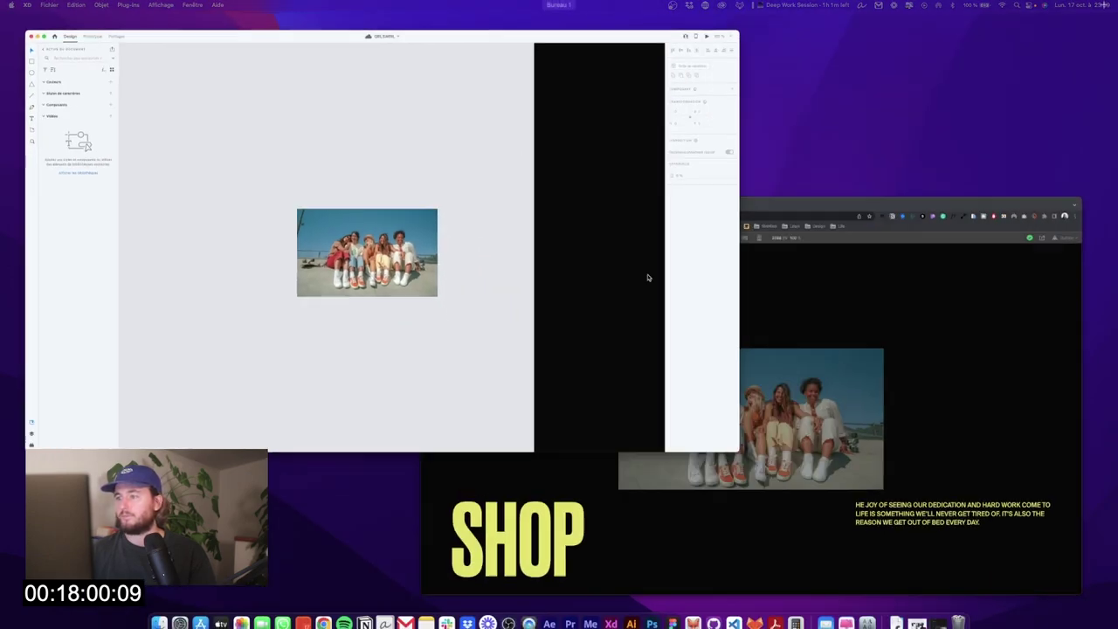
{"action": "left_click", "coordinate": [347, 224]}
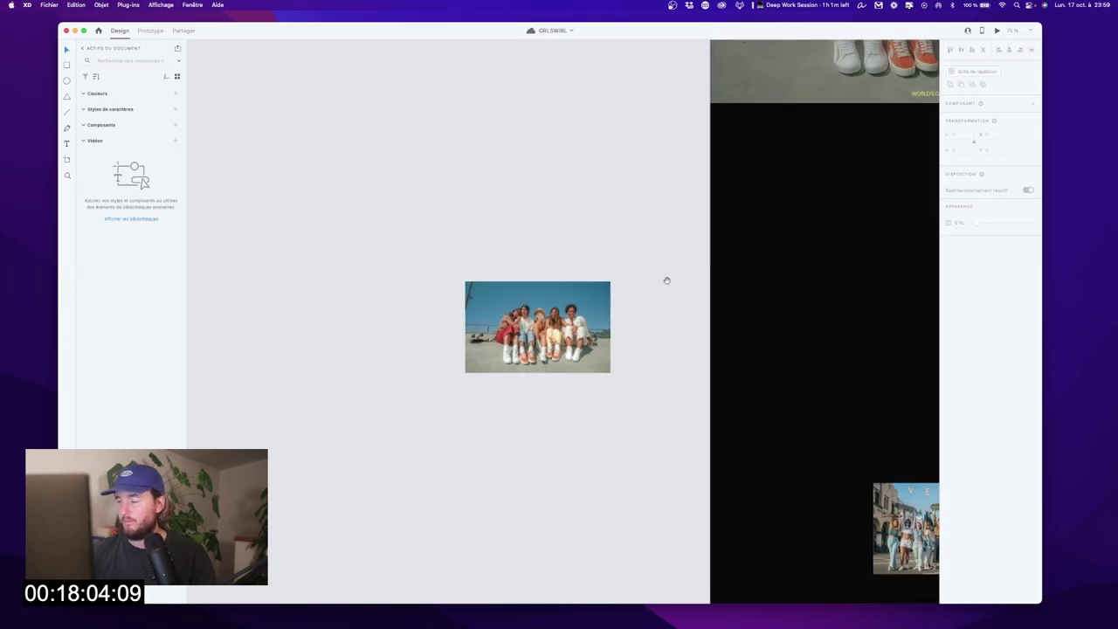
{"action": "key", "text": "ctrl+Up"}
{"action": "left_click", "coordinate": [801, 278]}
{"action": "key", "text": "ctrl+Up"}
{"action": "left_click", "coordinate": [769, 375]}
{"action": "scroll", "coordinate": [708, 327], "scroll_direction": "up", "scroll_amount": 10}
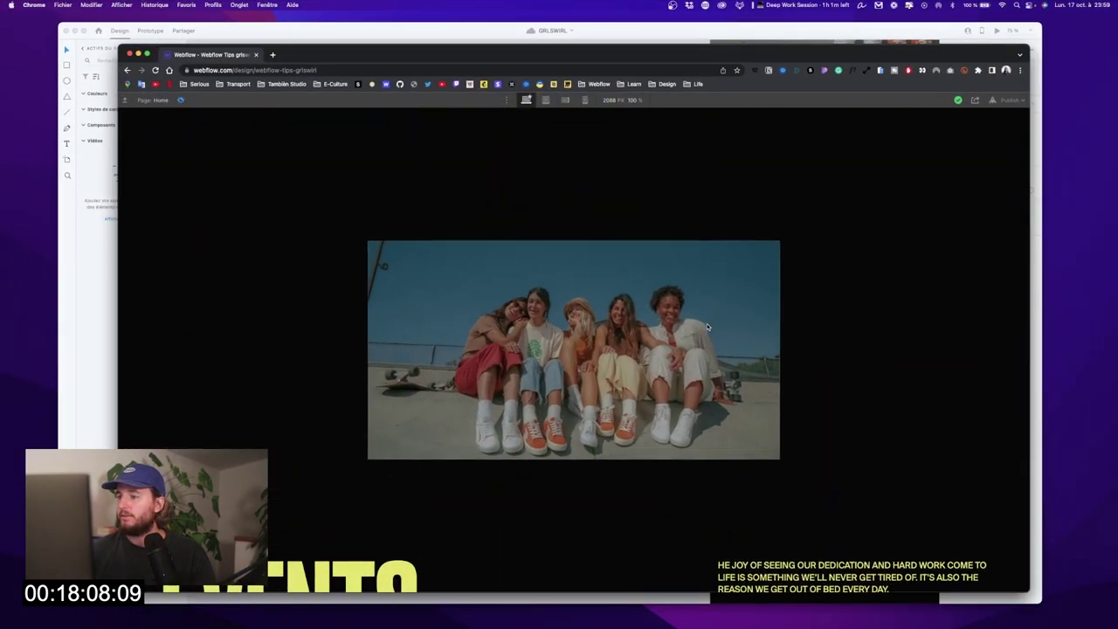
Step: Switch to Adobe XD and view the full mockup beside the section breakdown and the fixed image diagram
{"action": "key", "text": "ctrl+Up"}
{"action": "left_click", "coordinate": [379, 312]}
{"action": "key", "text": "super+minus"}
{"action": "key", "text": "super+minus"}
{"action": "key", "text": "super+minus"}
{"action": "scroll", "coordinate": [699, 311], "scroll_direction": "right", "scroll_amount": 8}
{"action": "scroll", "coordinate": [700, 311], "scroll_direction": "down", "scroll_amount": 2}
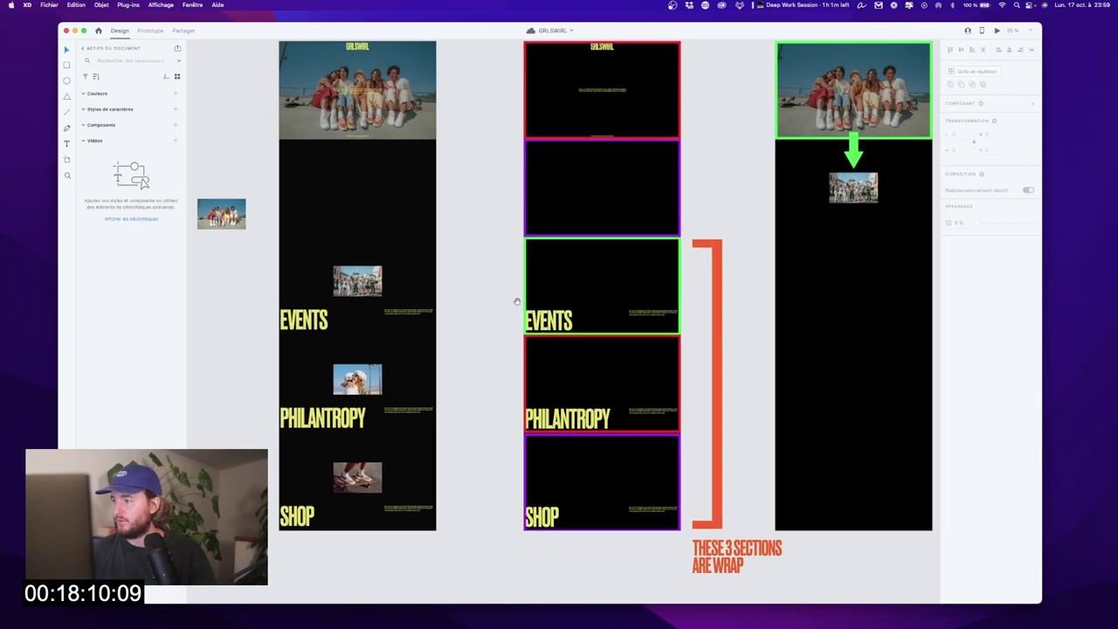
Step: Try shifting the EVENTS group photo and the hero photo in the full mockup and undo the moves
{"action": "scroll", "coordinate": [529, 323], "scroll_direction": "up", "scroll_amount": 3}
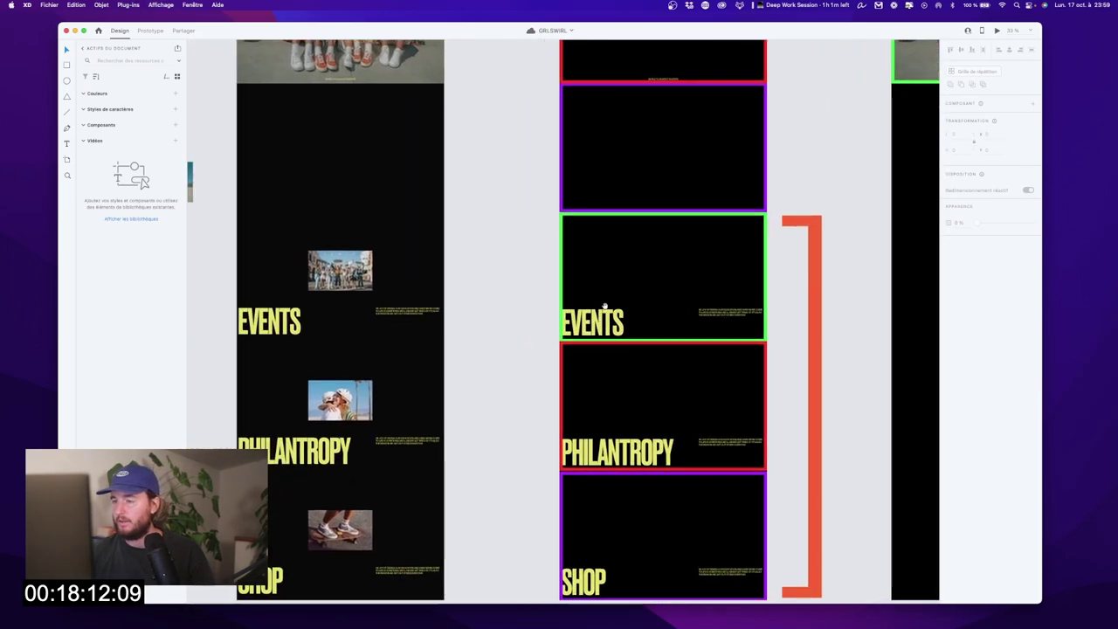
{"action": "left_click_drag", "start_coordinate": [583, 245], "coordinate": [535, 247]}
{"action": "mouse_move", "coordinate": [344, 271]}
{"action": "left_mouse_down"}
{"action": "mouse_move", "coordinate": [380, 271]}
{"action": "mouse_move", "coordinate": [359, 267]}
{"action": "left_mouse_up"}
{"action": "key", "text": "super+z"}
{"action": "scroll", "coordinate": [361, 99], "scroll_direction": "up", "scroll_amount": 3}
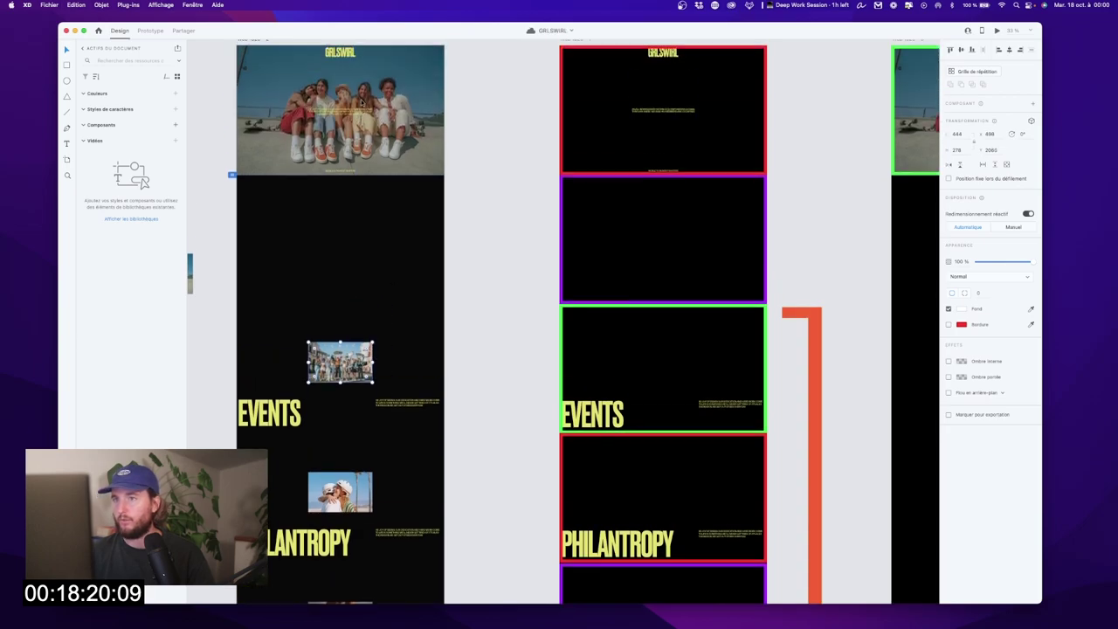
{"action": "mouse_move", "coordinate": [398, 140]}
{"action": "left_mouse_down"}
{"action": "mouse_move", "coordinate": [376, 63]}
{"action": "mouse_move", "coordinate": [391, 132]}
{"action": "left_mouse_up"}
{"action": "key", "text": "super+z"}
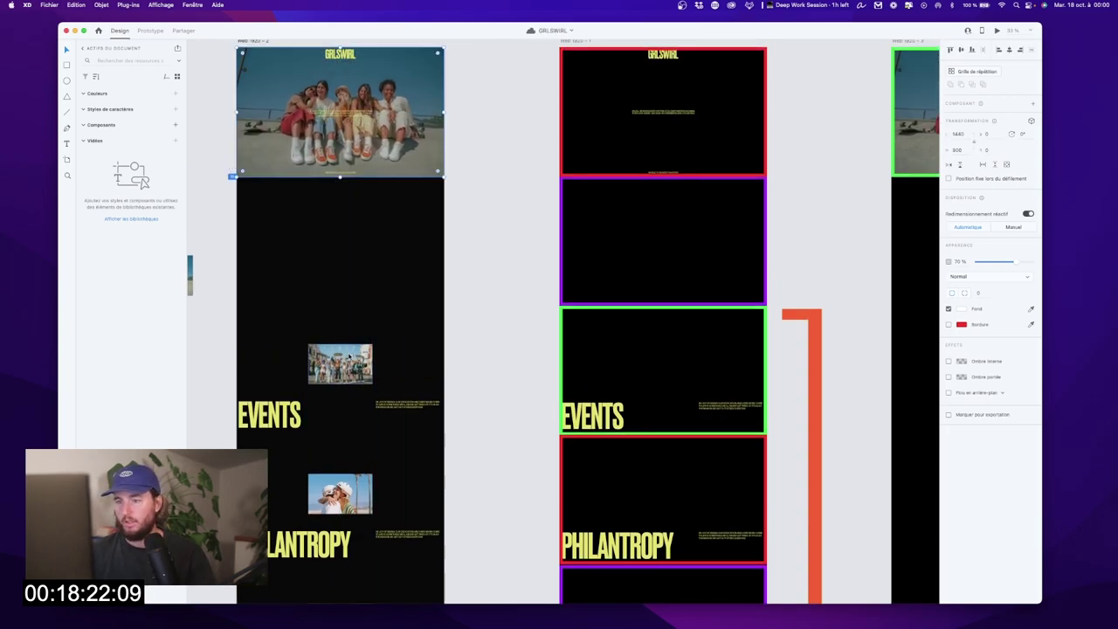
{"action": "left_click", "coordinate": [362, 371]}
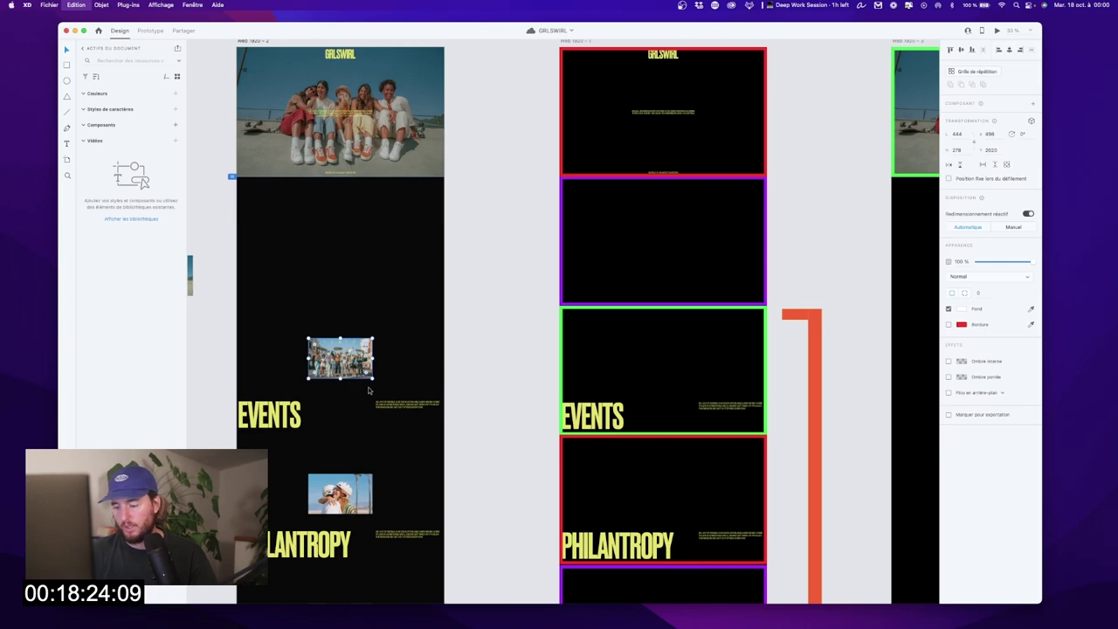
Step: Try moving the red PHILANTROPY frame and moving the EVENTS photo upward, and undo both moves
{"action": "scroll", "coordinate": [401, 390], "scroll_direction": "down", "scroll_amount": 3}
{"action": "left_click_drag", "start_coordinate": [561, 392], "coordinate": [675, 297]}
{"action": "key", "text": "super+plus"}
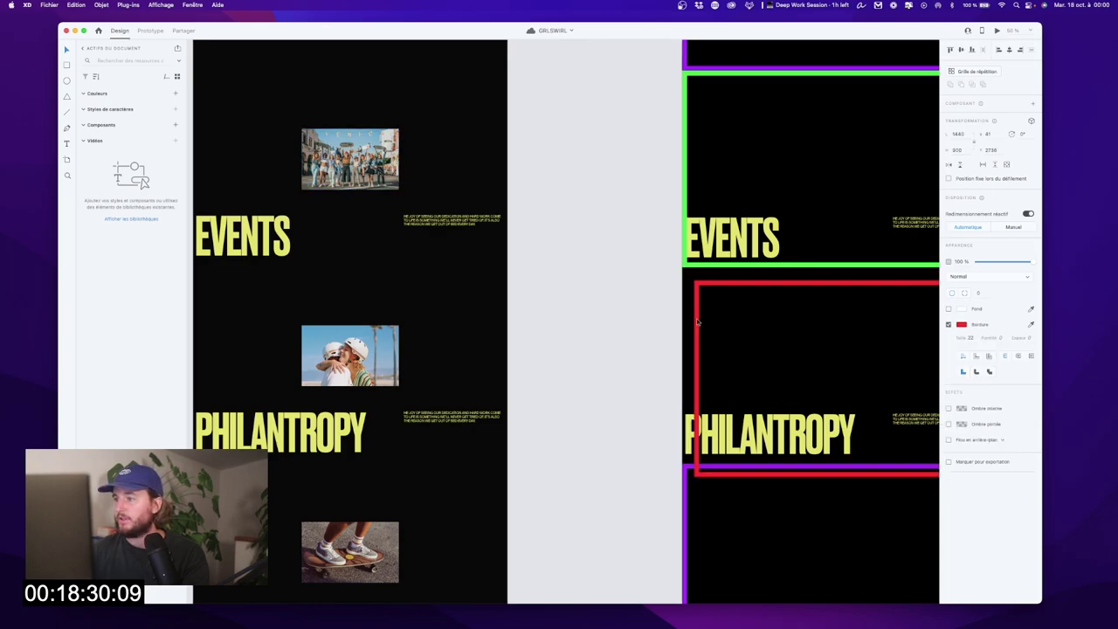
{"action": "left_click", "coordinate": [737, 282]}
{"action": "left_click_drag", "start_coordinate": [396, 183], "coordinate": [391, 103]}
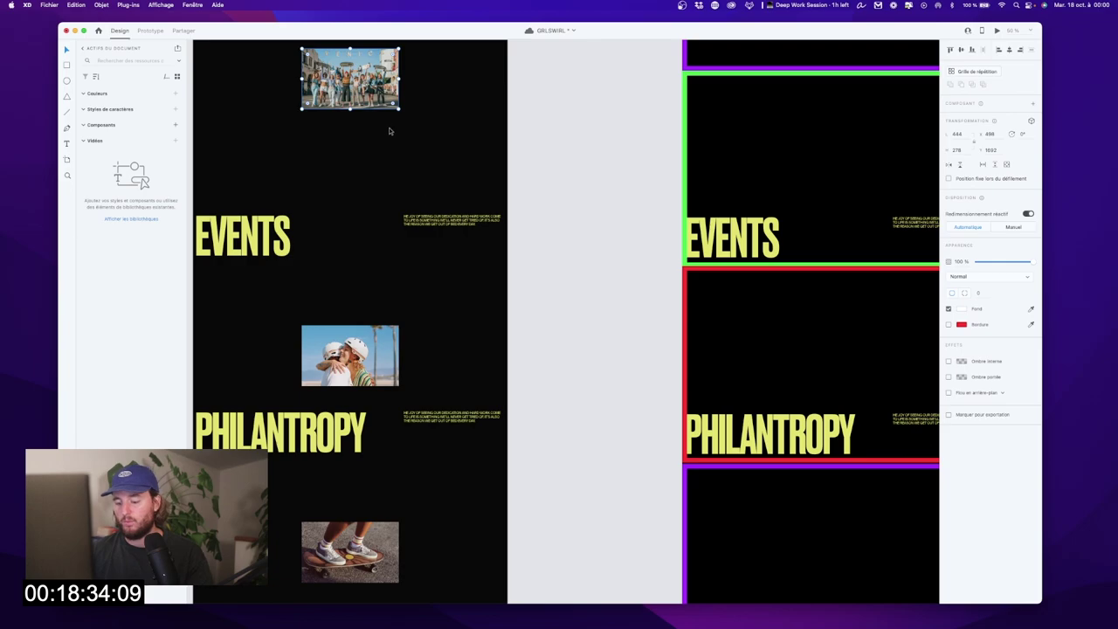
{"action": "key", "text": "super+z"}
Step: Try moving the PHILANTROPY photo upward and shifting the SHOP photo in the mockup, and undo both moves
{"action": "scroll", "coordinate": [380, 374], "scroll_direction": "down", "scroll_amount": 3}
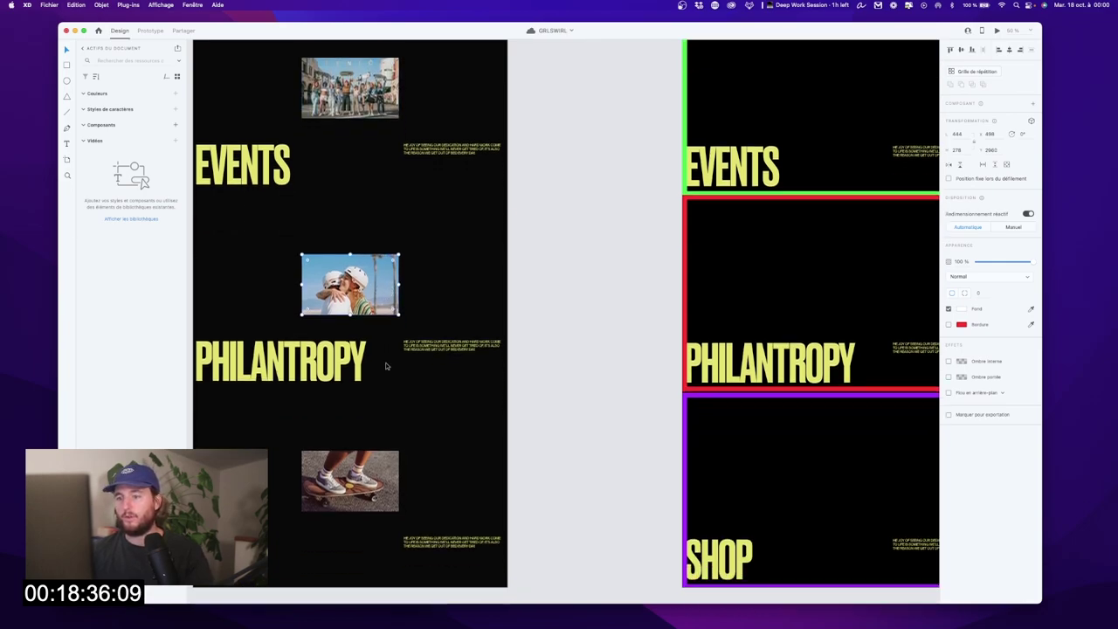
{"action": "left_click", "coordinate": [707, 392]}
{"action": "left_click_drag", "start_coordinate": [350, 280], "coordinate": [354, 186]}
{"action": "key", "text": "super+z"}
{"action": "left_click_drag", "start_coordinate": [379, 470], "coordinate": [428, 448]}
{"action": "key", "text": "super+z"}
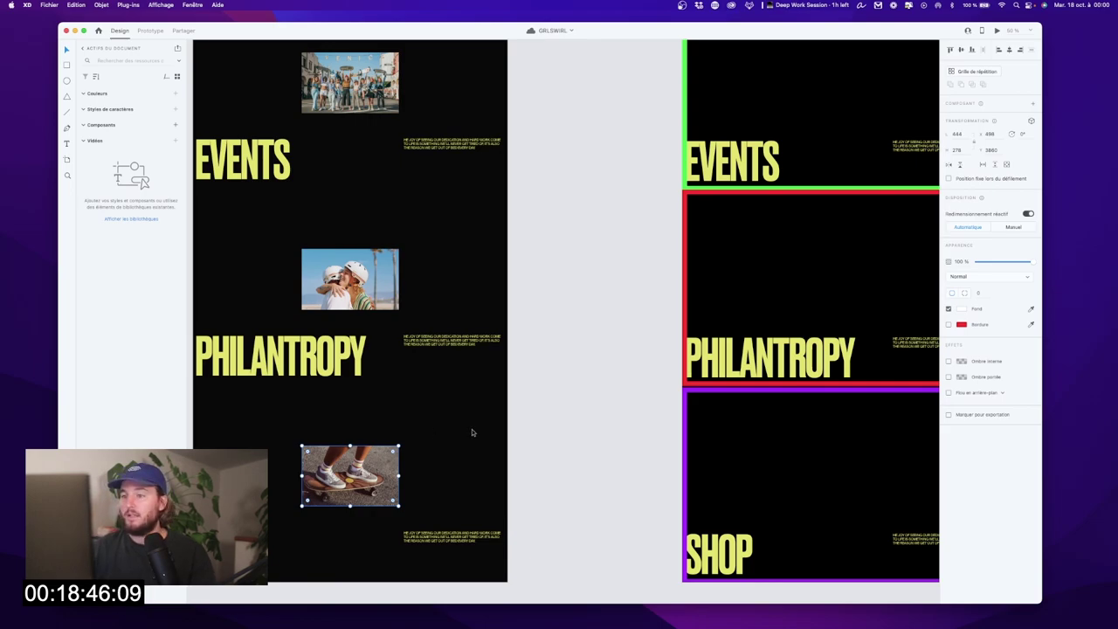
Step: Review the full mockup beside the section breakdown and the fixed image diagram, and switch to Webflow
{"action": "left_click", "coordinate": [572, 300]}
{"action": "key", "text": "super+minus"}
{"action": "scroll", "coordinate": [559, 256], "scroll_direction": "up", "scroll_amount": 3}
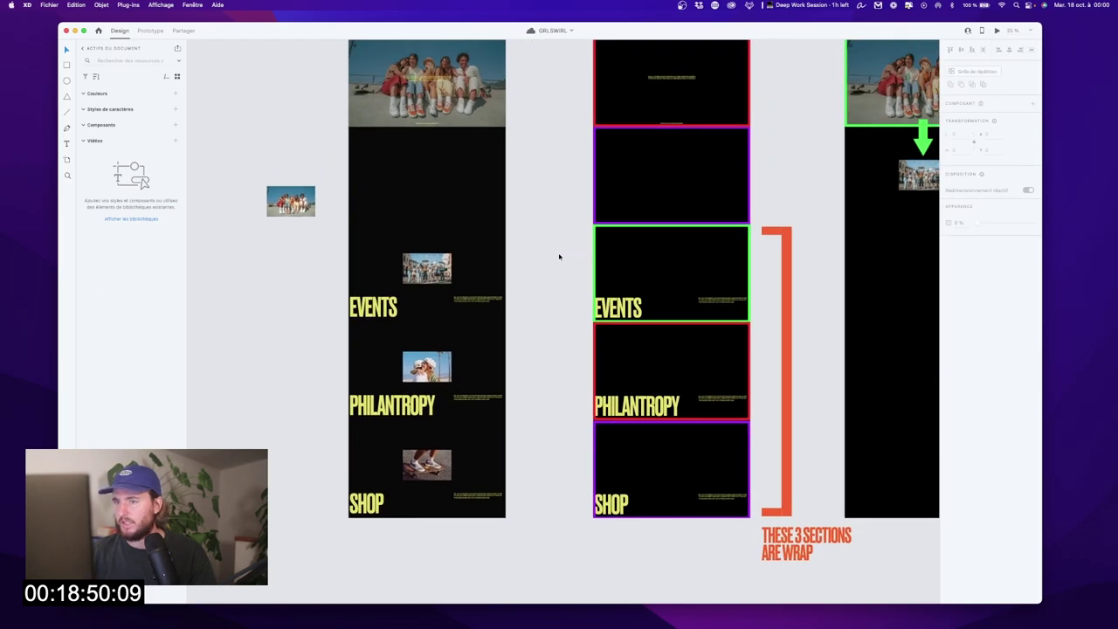
{"action": "scroll", "coordinate": [515, 260], "scroll_direction": "right", "scroll_amount": 3}
{"action": "key", "text": "ctrl+Up"}
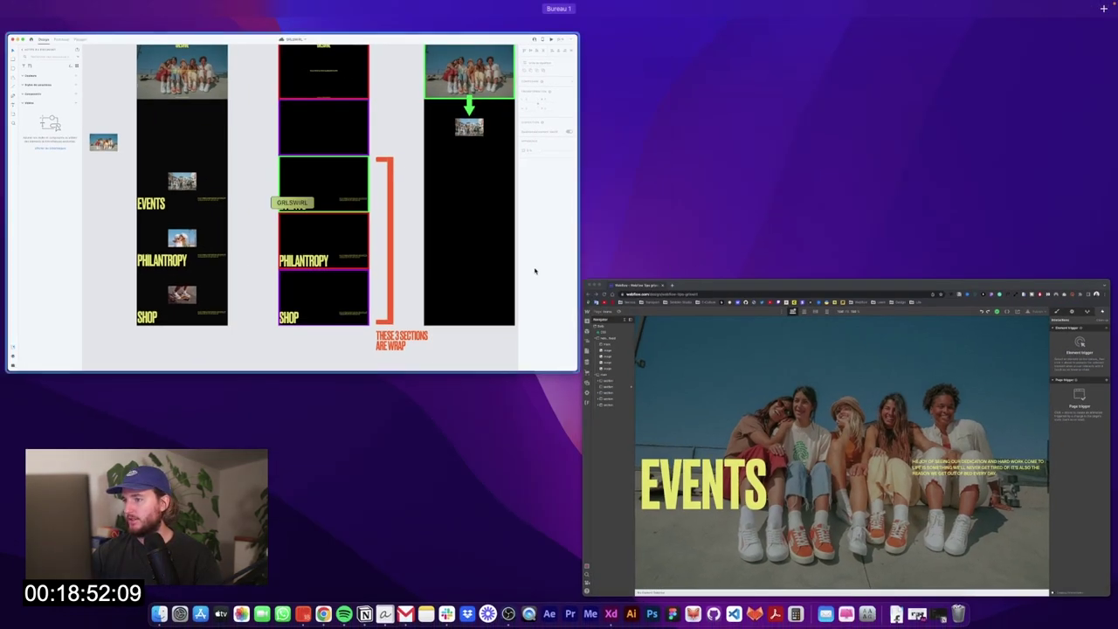
{"action": "left_click", "coordinate": [430, 270]}
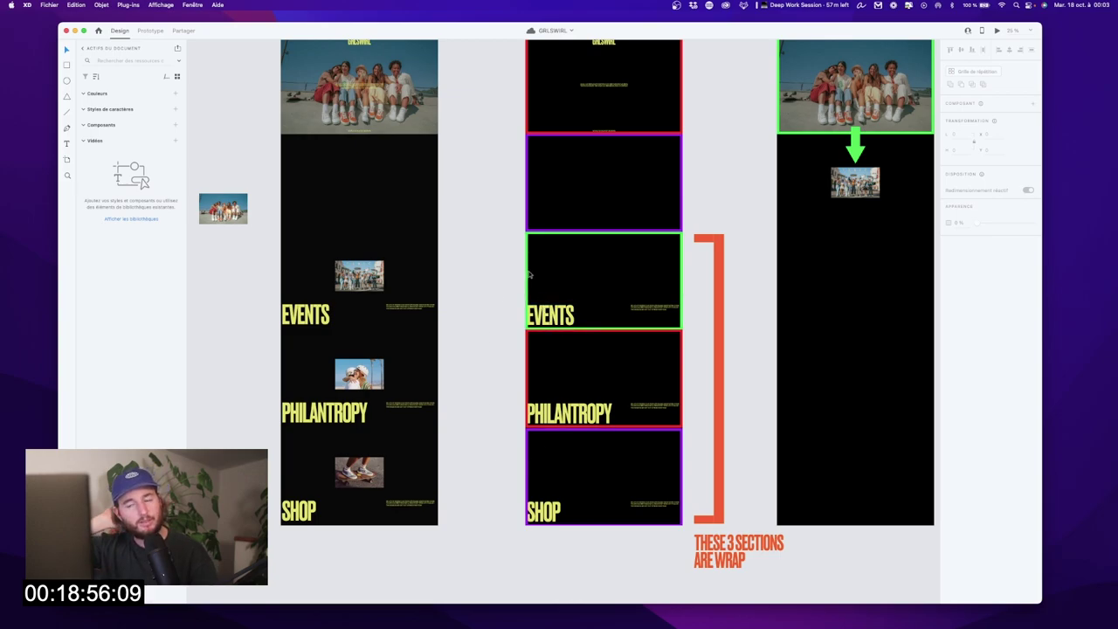
{"action": "key", "text": "ctrl+Up"}
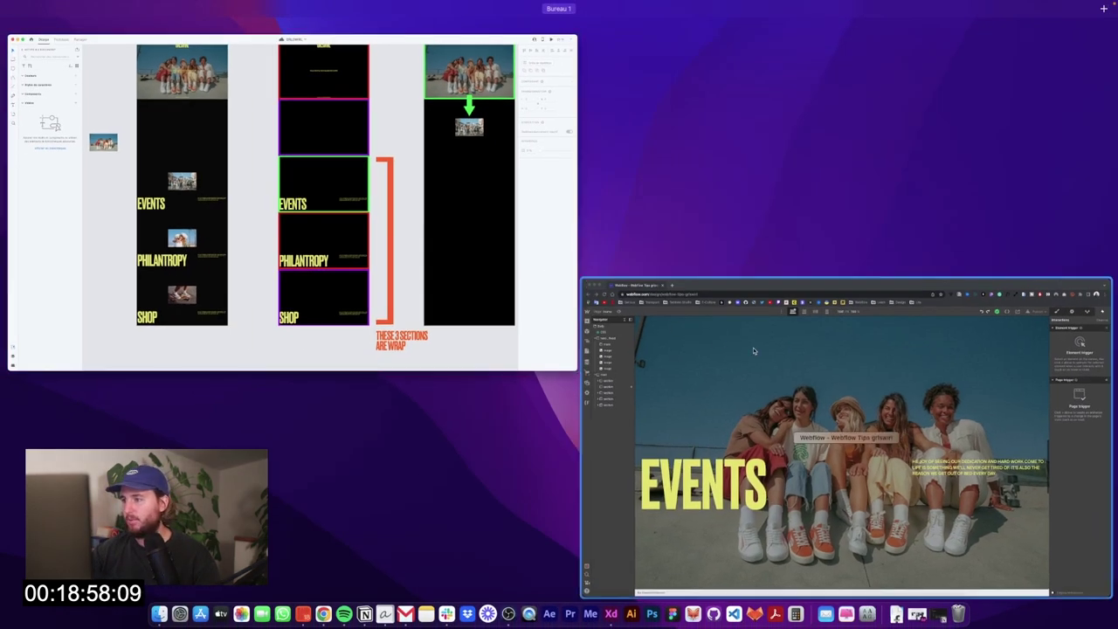
{"action": "left_click", "coordinate": [733, 342]}
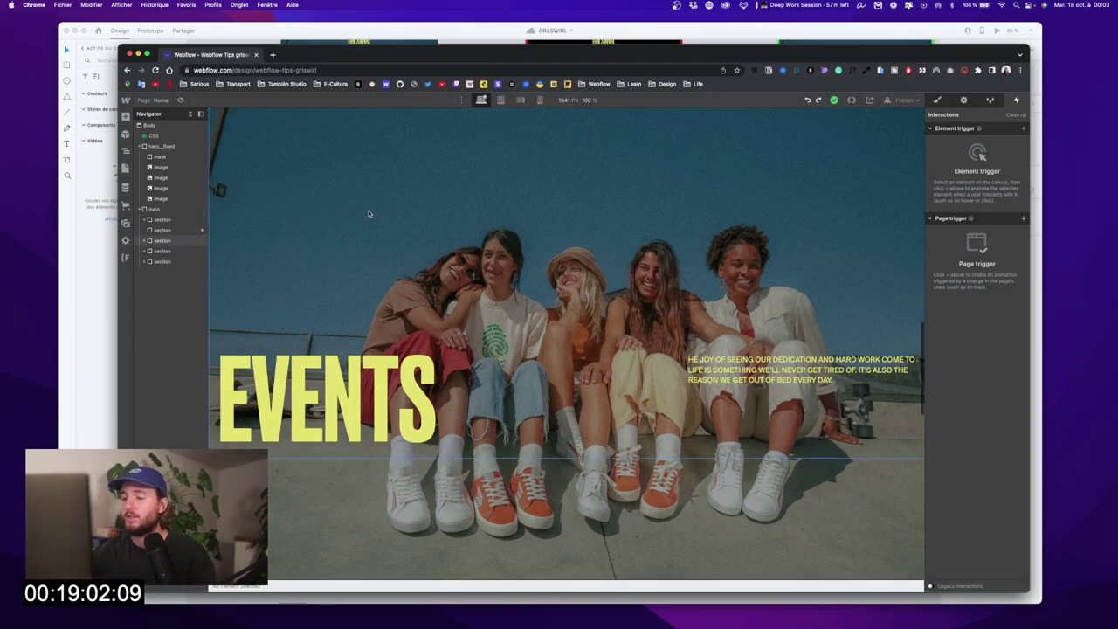
Step: Add a While scrolling in view trigger to the third section, applied to its section is-three class, with Play scroll animation as action
{"action": "left_click", "coordinate": [142, 241]}
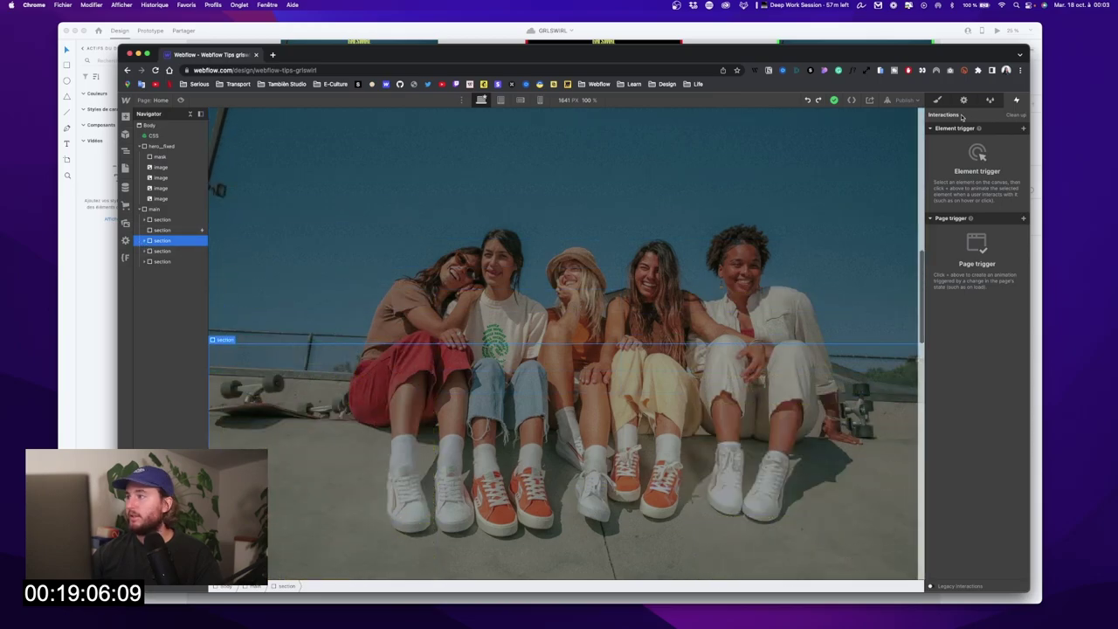
{"action": "left_click", "coordinate": [938, 100]}
{"action": "left_click", "coordinate": [1018, 101]}
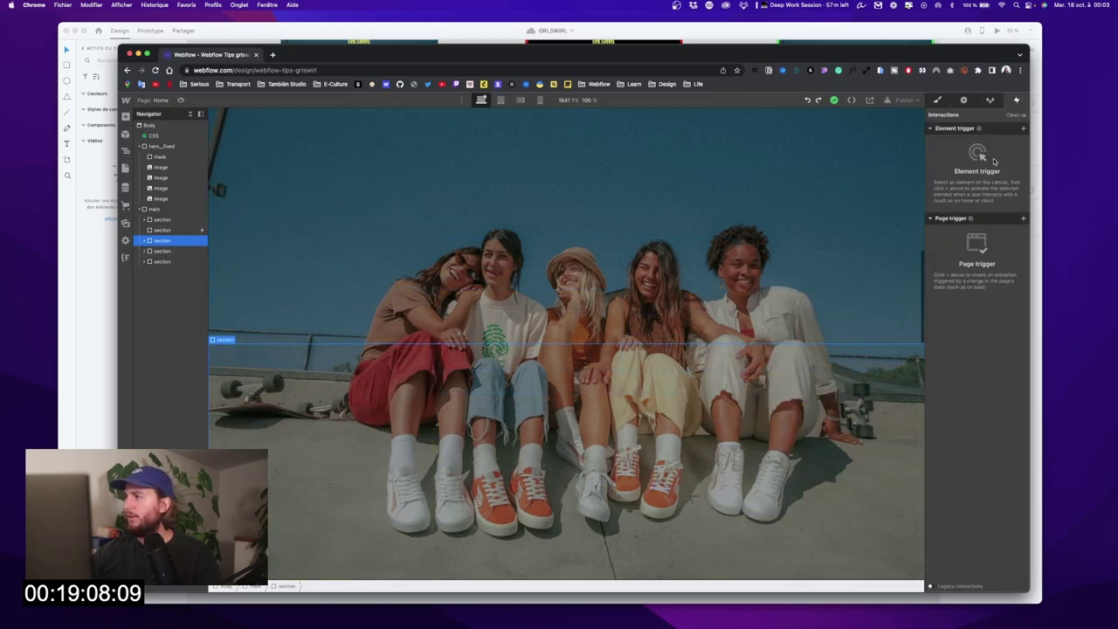
{"action": "left_click", "coordinate": [1024, 128]}
{"action": "left_click", "coordinate": [1007, 178]}
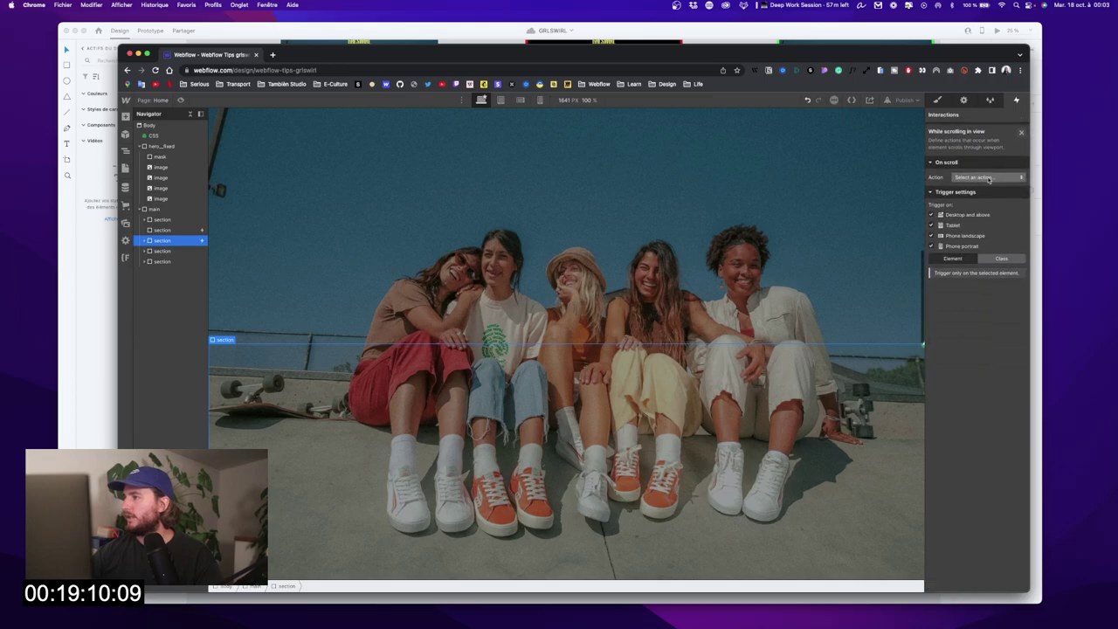
{"action": "left_click", "coordinate": [1003, 256]}
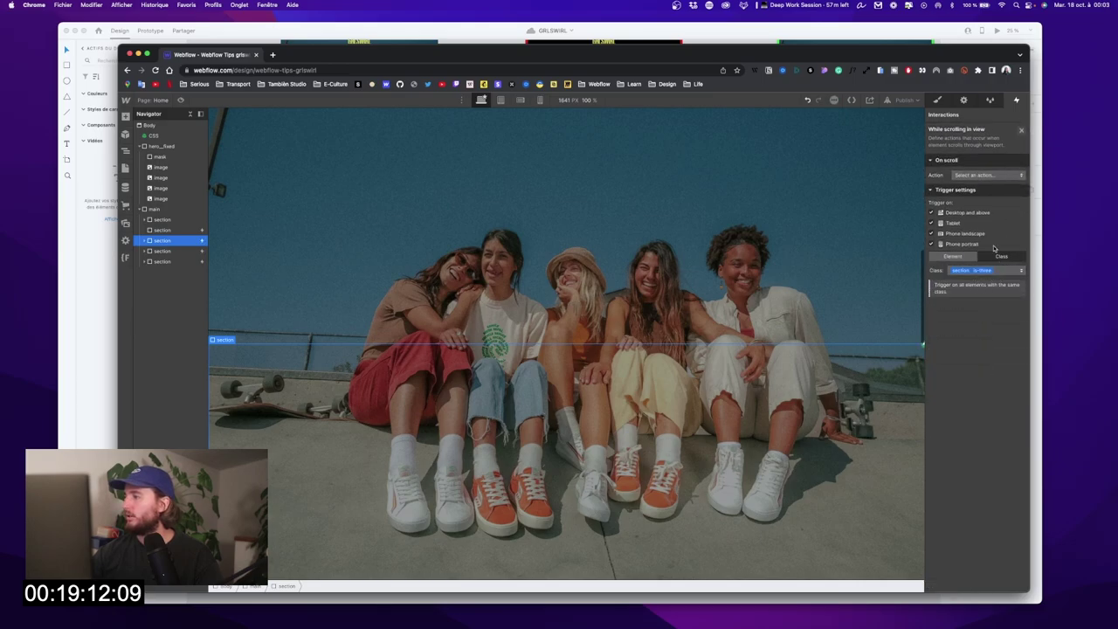
{"action": "left_click", "coordinate": [991, 174]}
{"action": "left_click", "coordinate": [983, 195]}
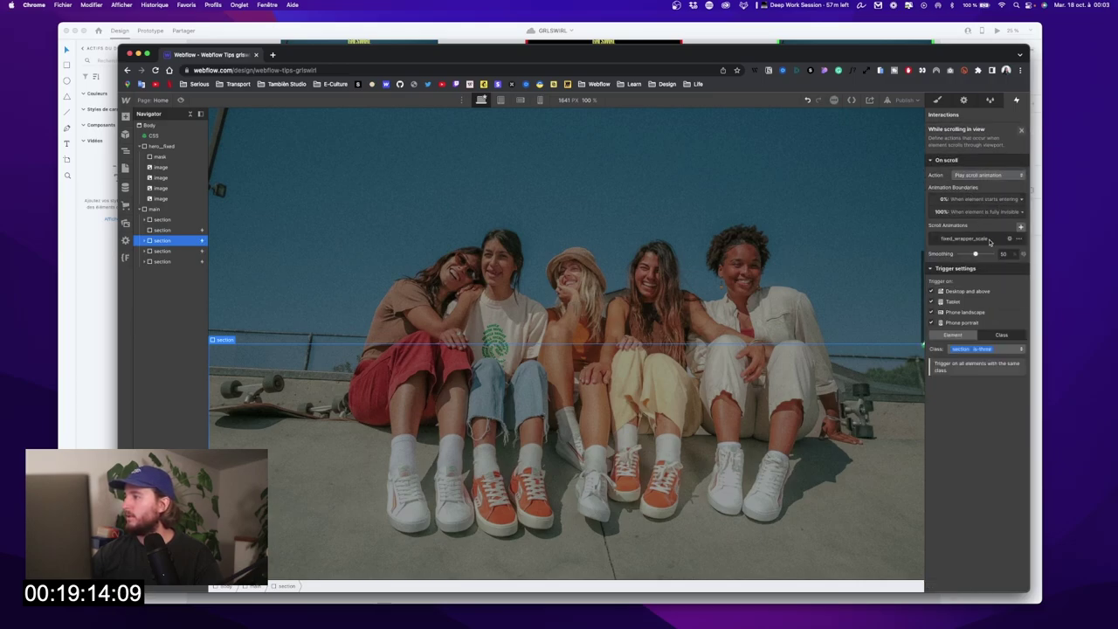
Step: Create the scroll animation section__3_scroll_image and add a Move action for the second image in the fixed hero wrapper
{"action": "left_click", "coordinate": [1019, 226]}
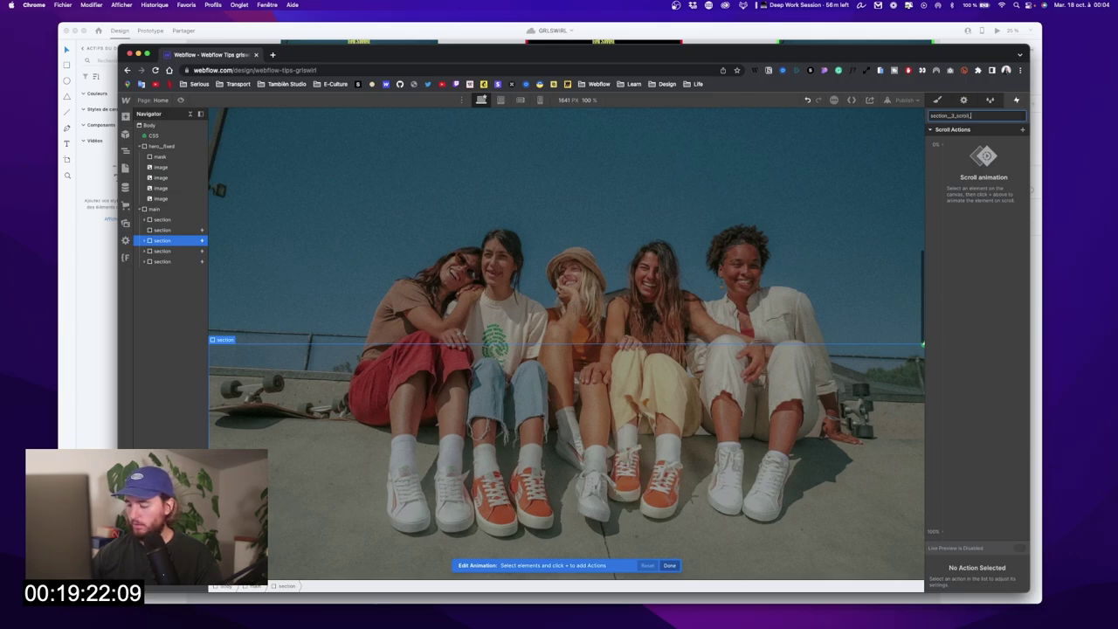
{"action": "key", "text": "Return"}
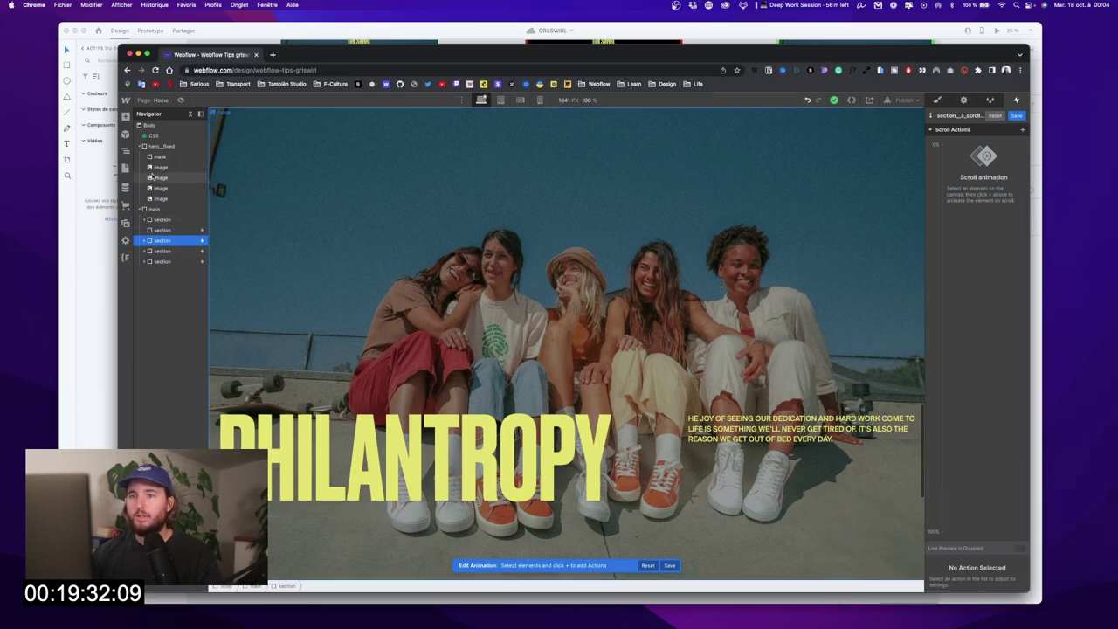
{"action": "left_click", "coordinate": [914, 208]}
{"action": "left_click", "coordinate": [1023, 129]}
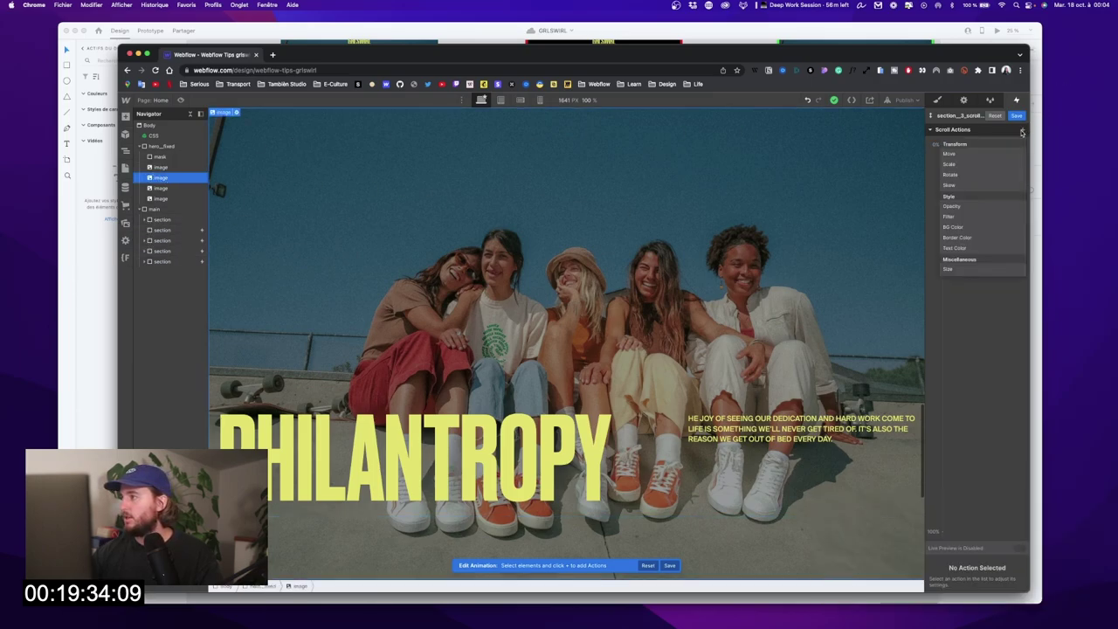
{"action": "left_click", "coordinate": [971, 154]}
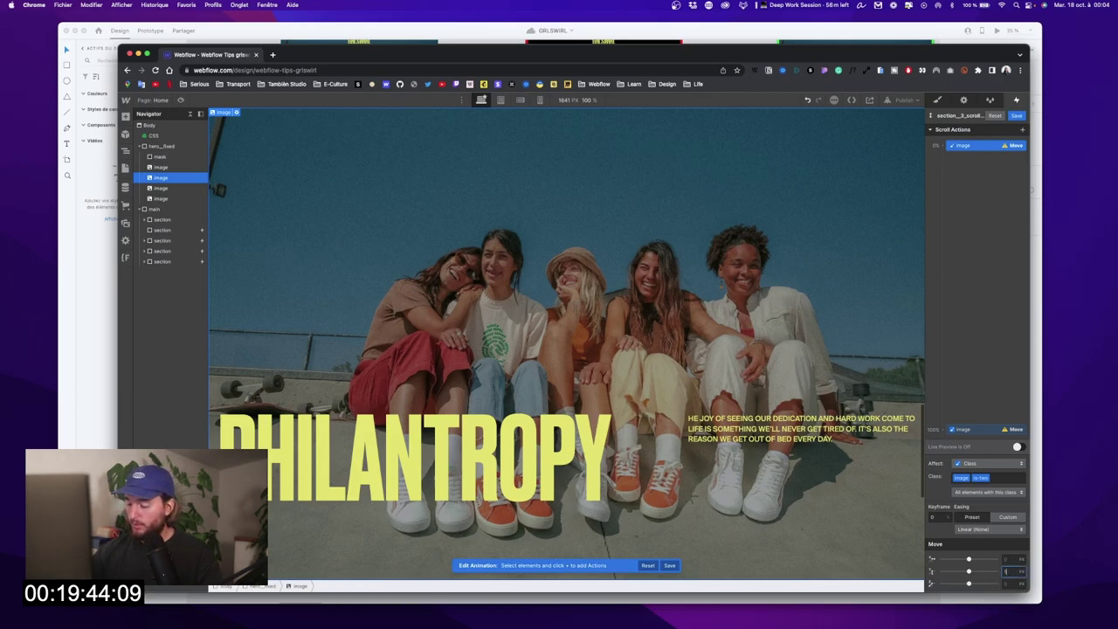
Step: Set the image's vertical move to 0% at the 0% keyframe and -100% at the 100% keyframe, and save the animation
{"action": "key", "text": "Return"}
{"action": "type", "text": "0"}
{"action": "key", "text": "Return"}
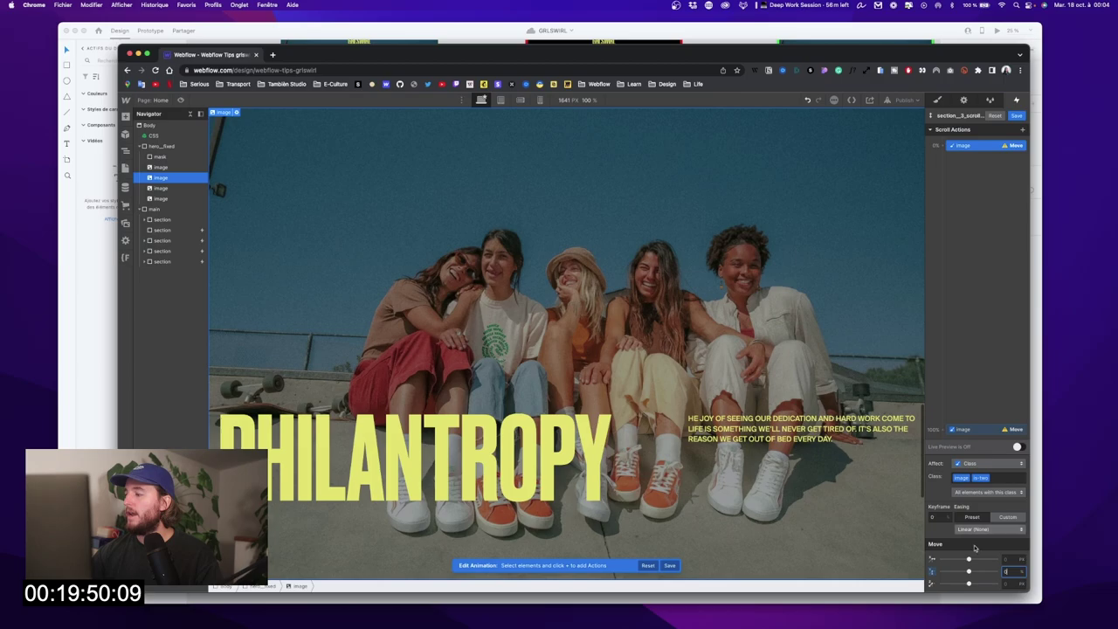
{"action": "left_click", "coordinate": [983, 429]}
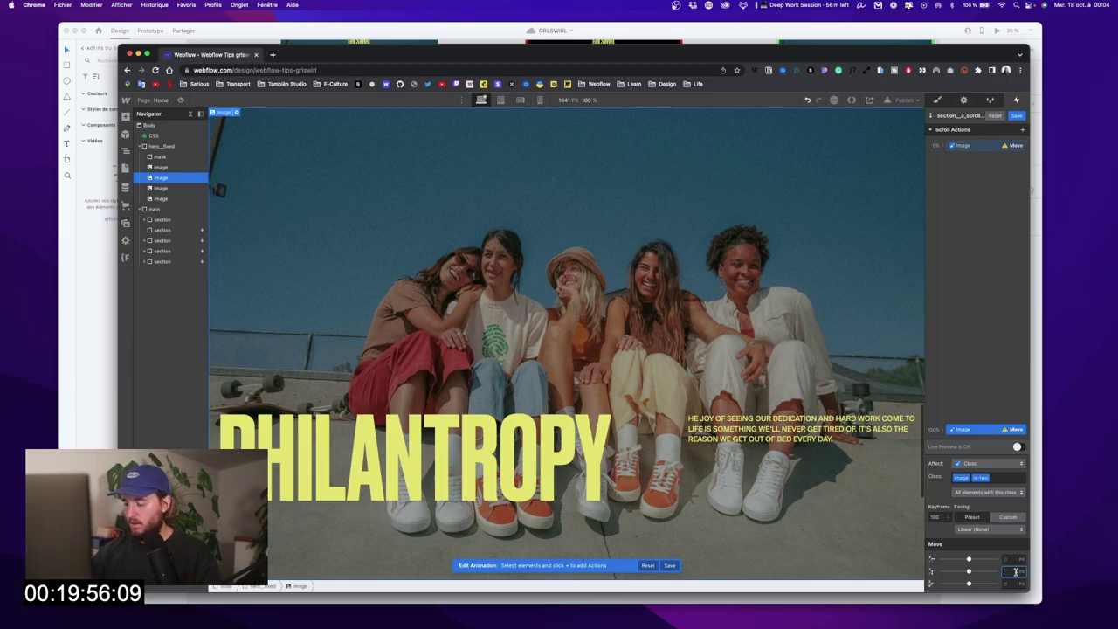
{"action": "type", "text": "-100%"}
{"action": "key", "text": "Return"}
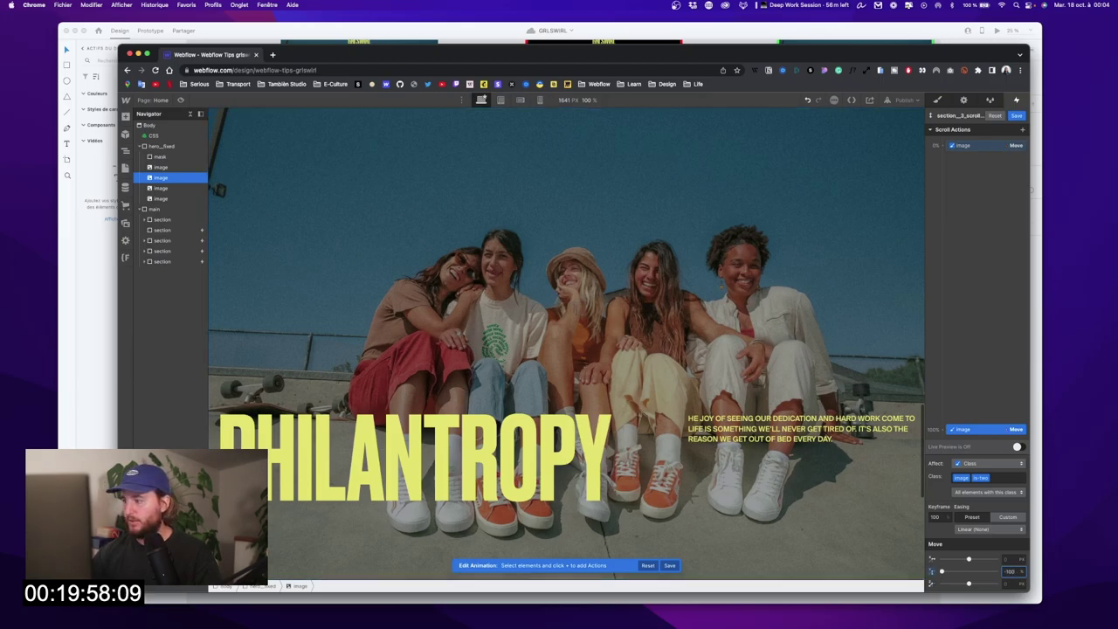
{"action": "left_click", "coordinate": [1017, 115]}
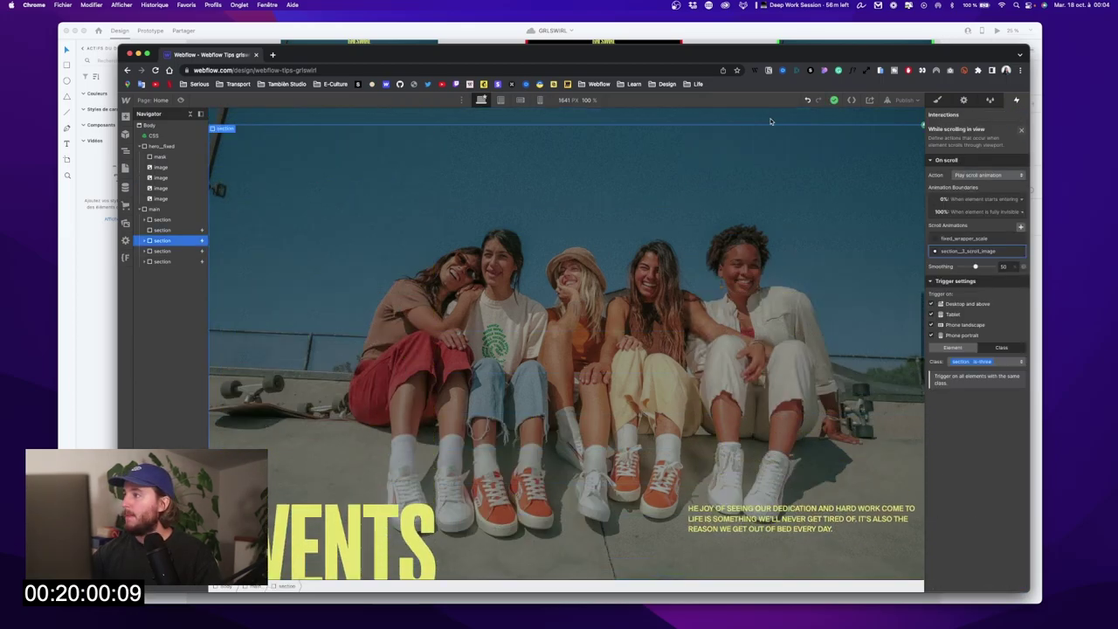
Step: Hide the first image in the fixed hero wrapper by setting its display to none
{"action": "left_click", "coordinate": [166, 166]}
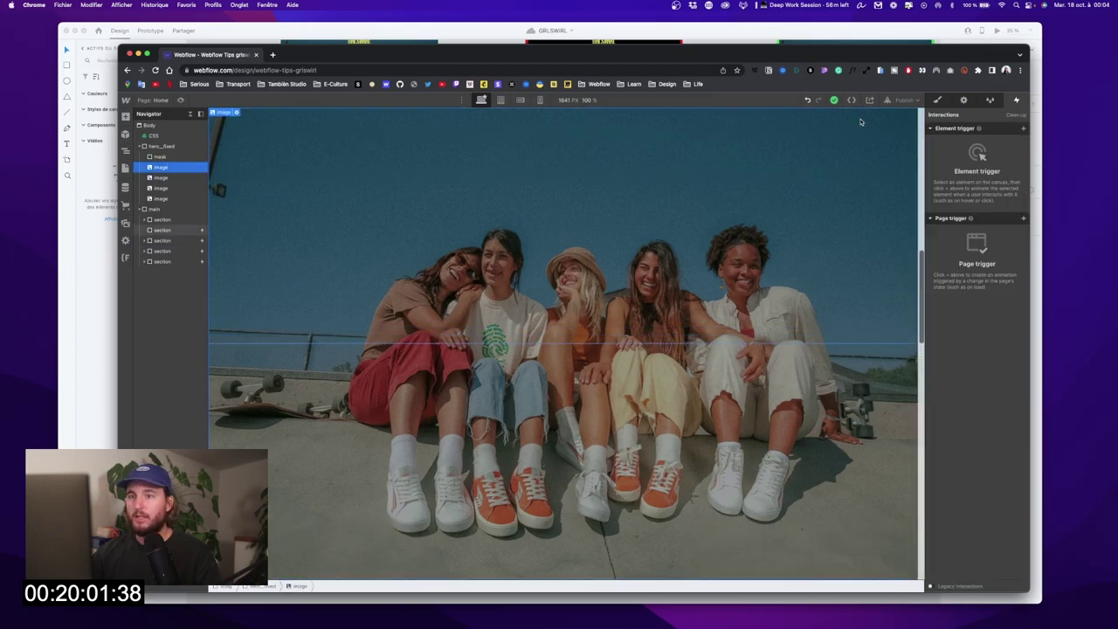
{"action": "left_click", "coordinate": [938, 99]}
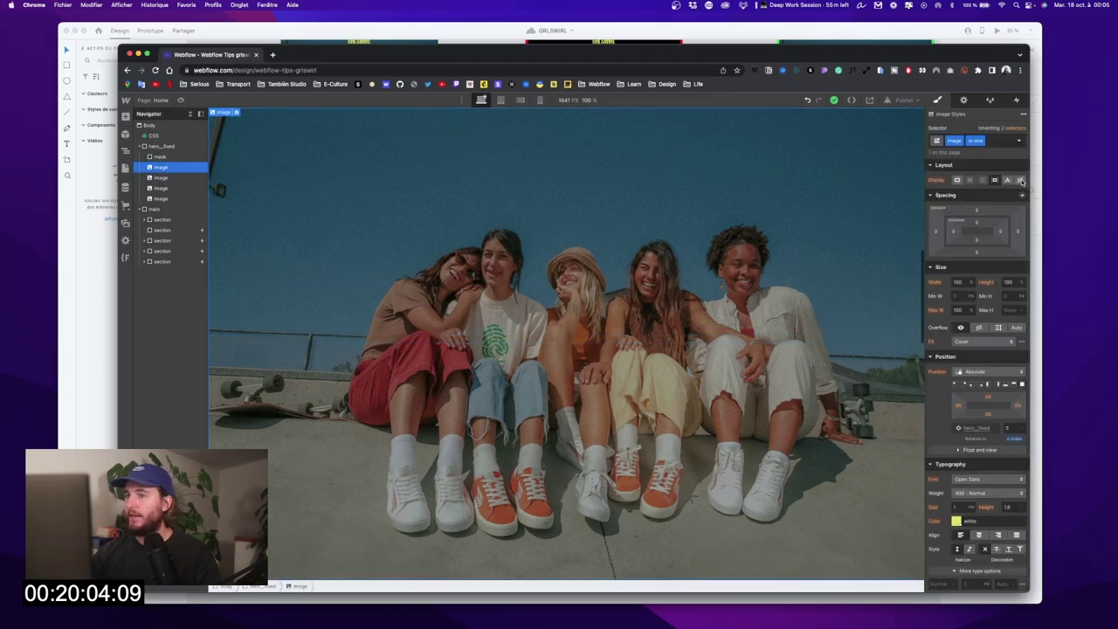
{"action": "left_click", "coordinate": [1022, 181]}
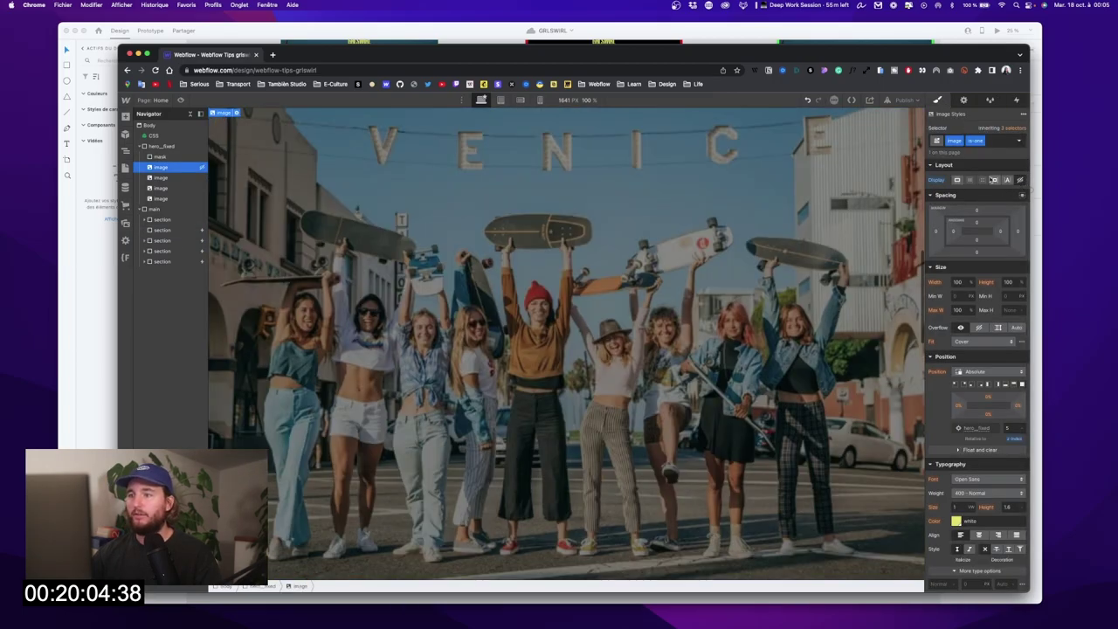
Step: Reopen the third section's section__3_scroll_image animation and examine the image's Move action at the 100% keyframe
{"action": "left_click", "coordinate": [166, 230]}
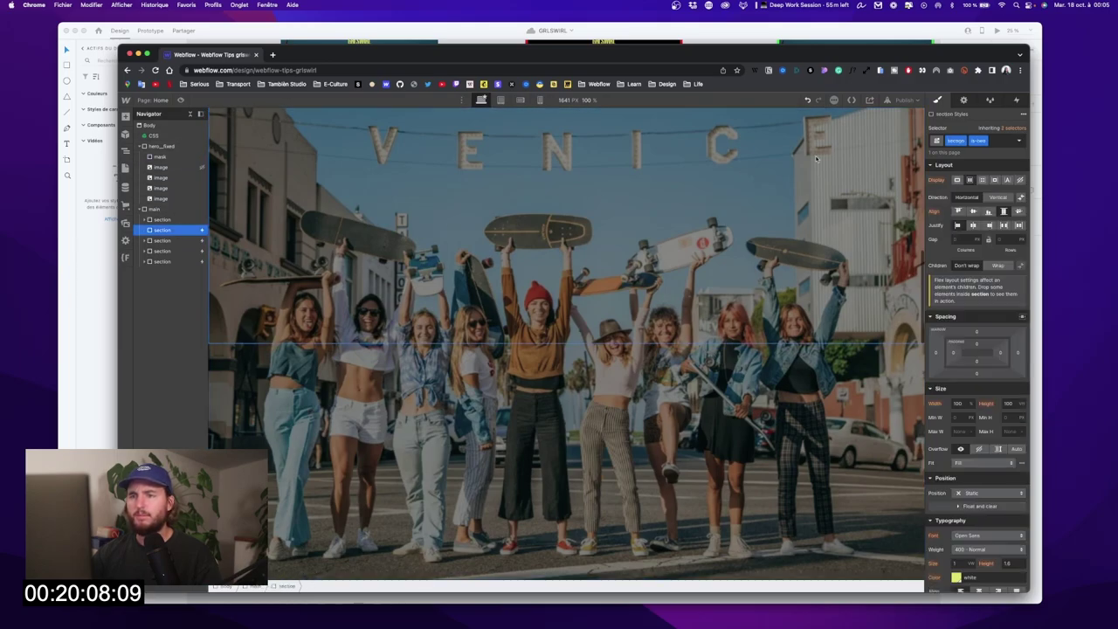
{"action": "left_click", "coordinate": [166, 240]}
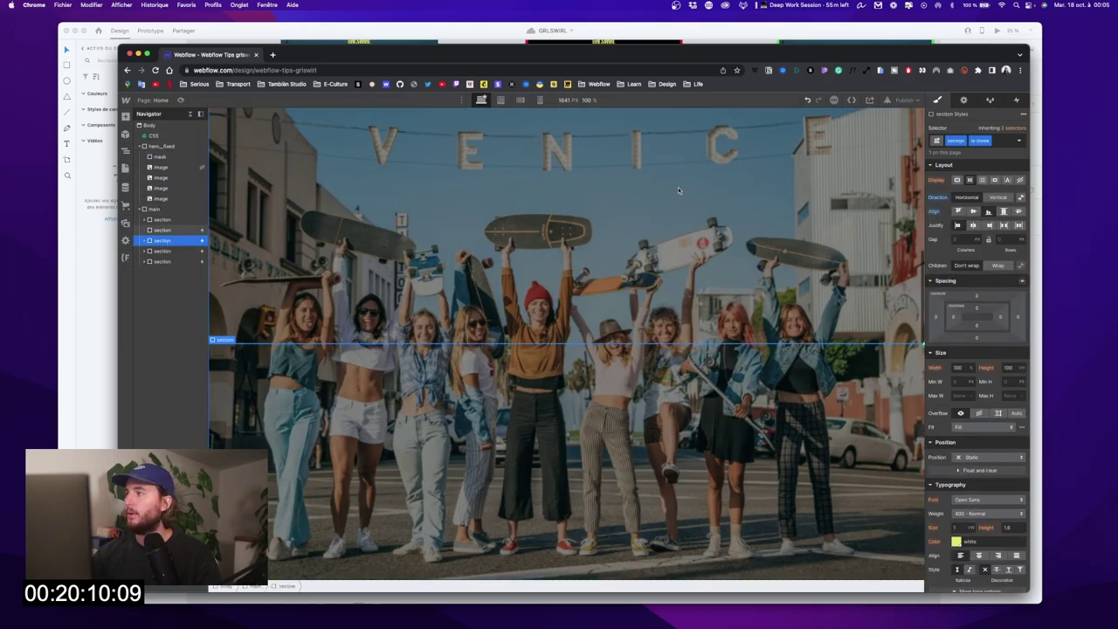
{"action": "key", "text": "h"}
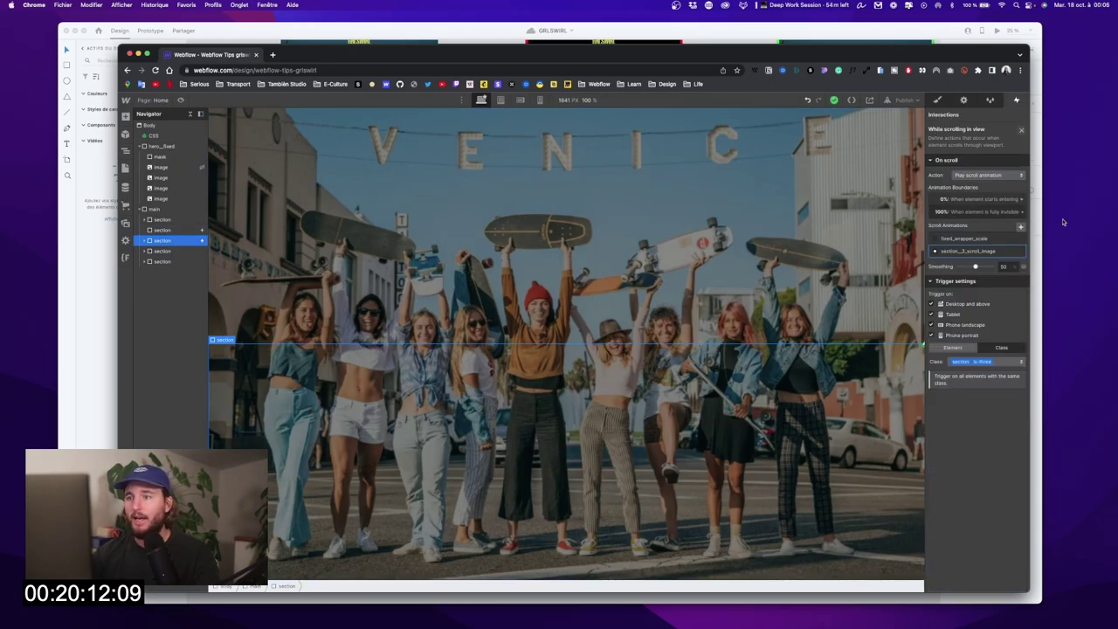
{"action": "left_click", "coordinate": [988, 251]}
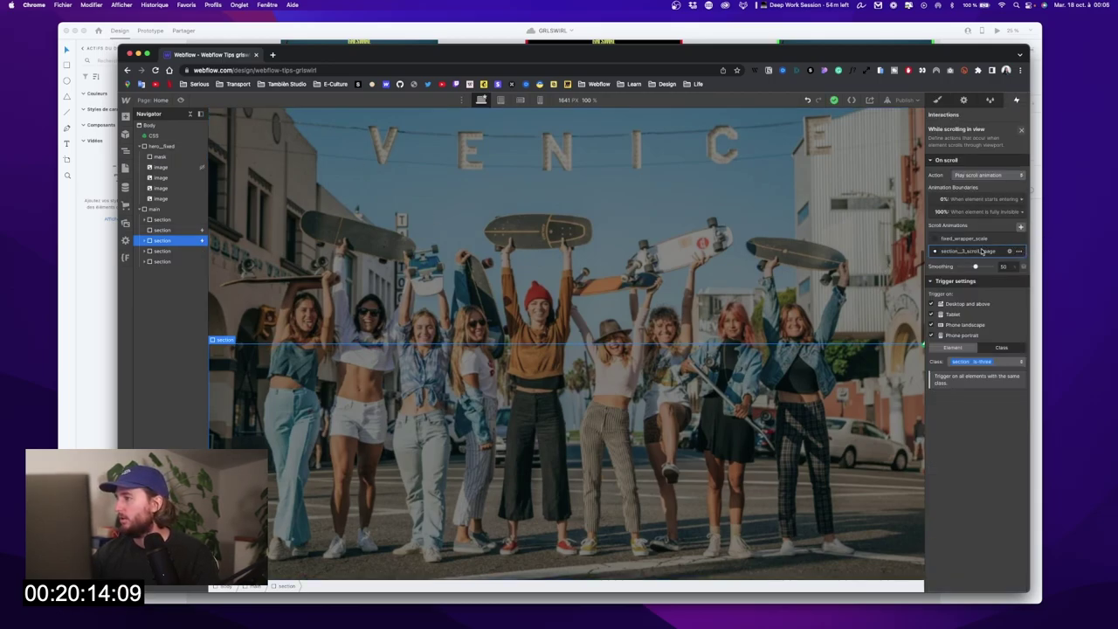
{"action": "left_click", "coordinate": [982, 251]}
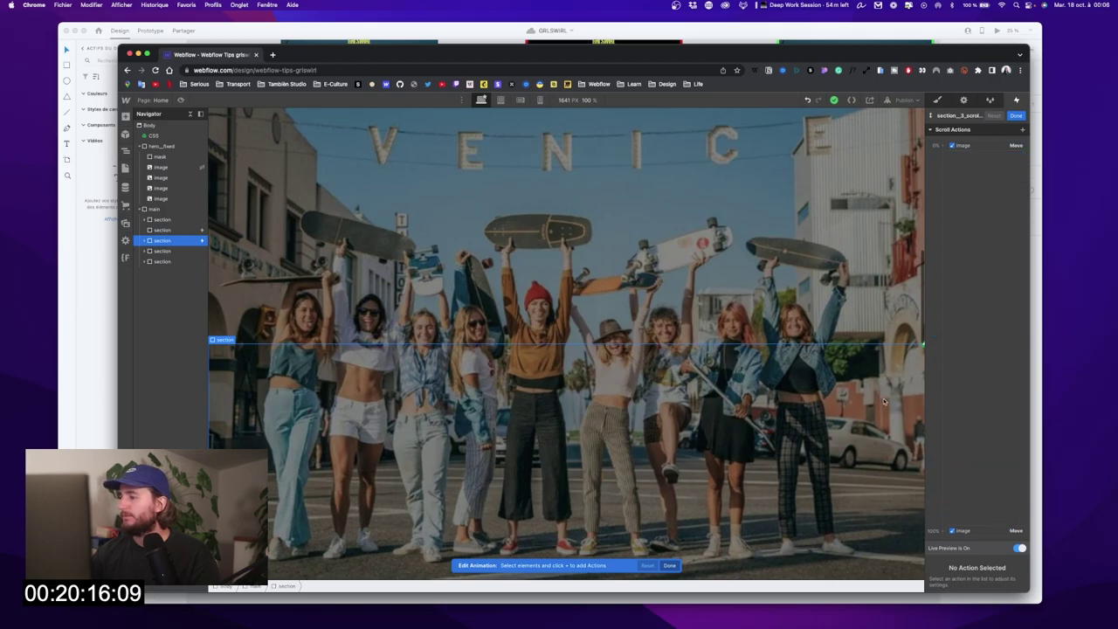
{"action": "left_click", "coordinate": [1013, 527]}
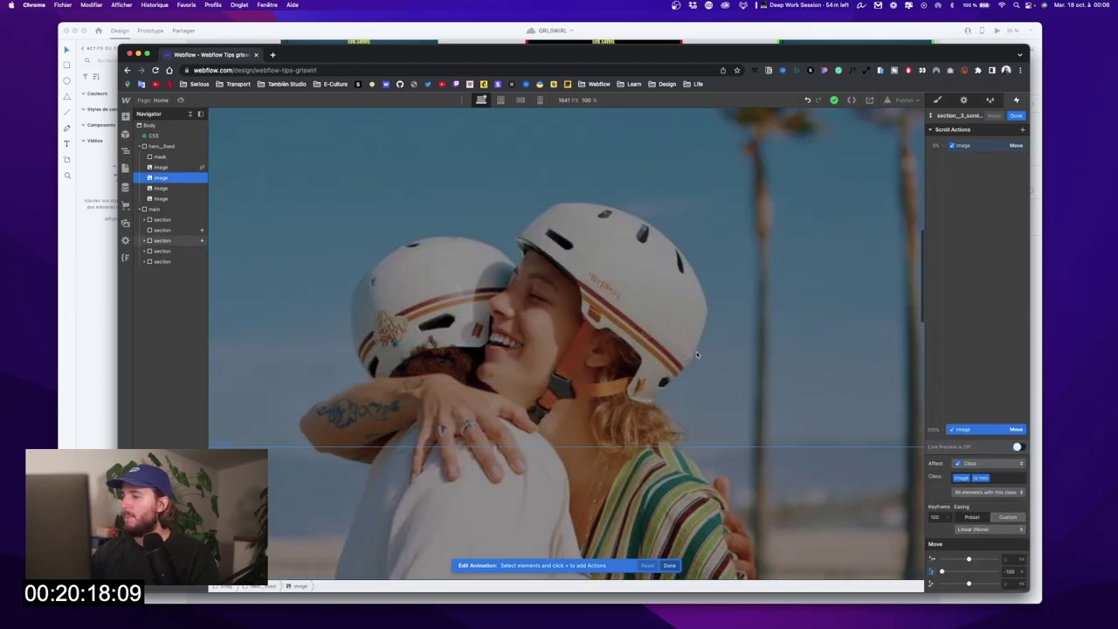
Step: Turn on the live preview and examine how the second image moves as the page scrolls through the sections
{"action": "left_click", "coordinate": [1019, 447]}
{"action": "scroll", "coordinate": [690, 365], "scroll_direction": "down", "scroll_amount": 10}
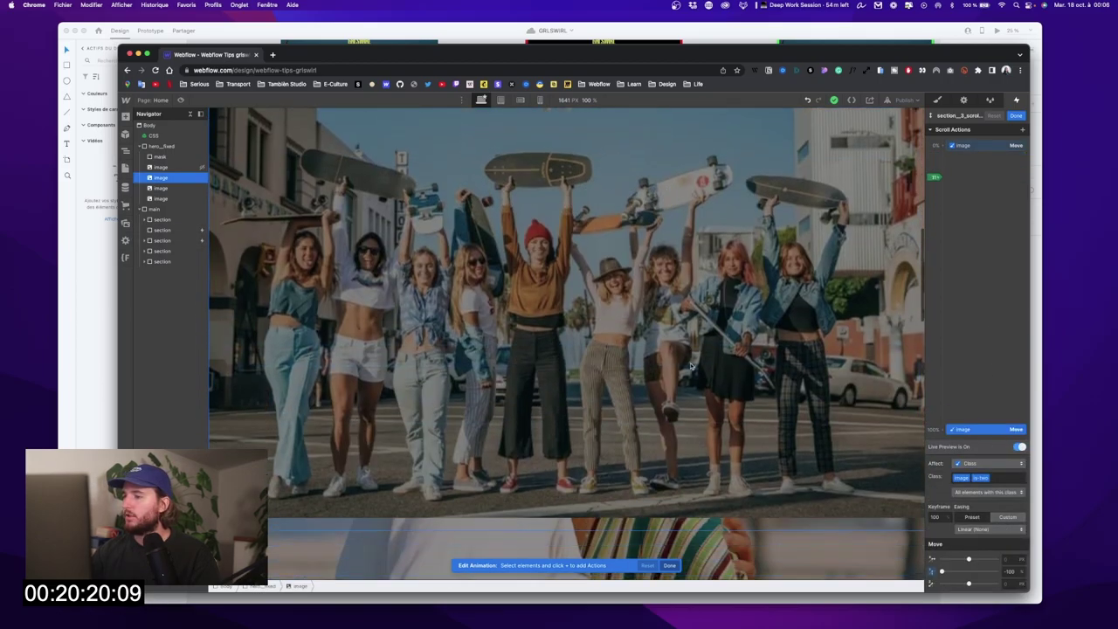
{"action": "scroll", "coordinate": [690, 365], "scroll_direction": "up", "scroll_amount": 10}
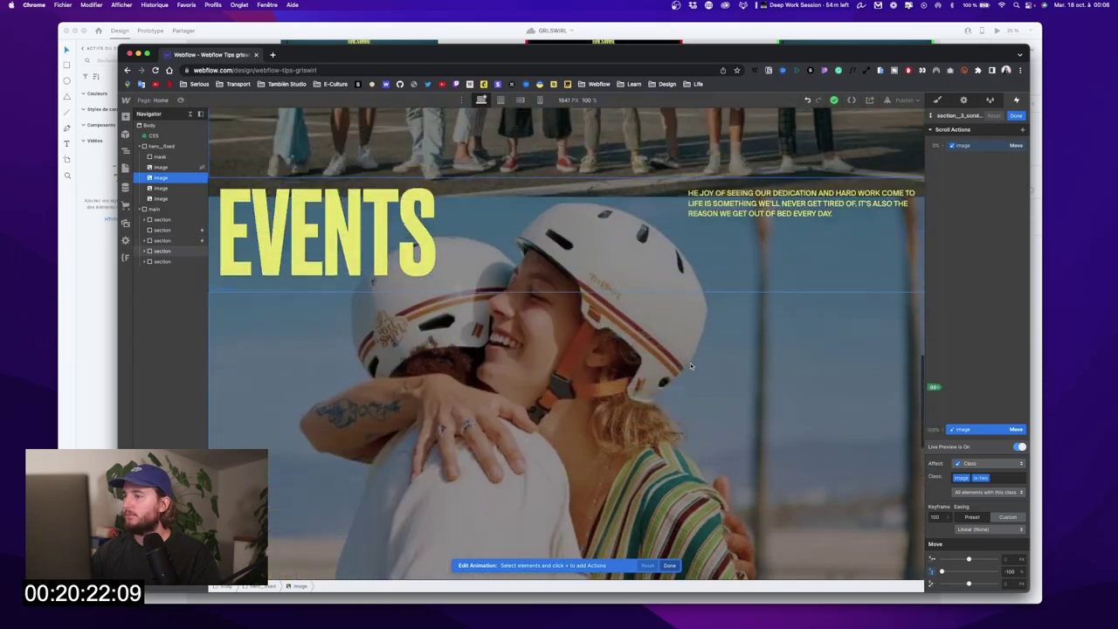
{"action": "scroll", "coordinate": [690, 365], "scroll_direction": "down", "scroll_amount": 5}
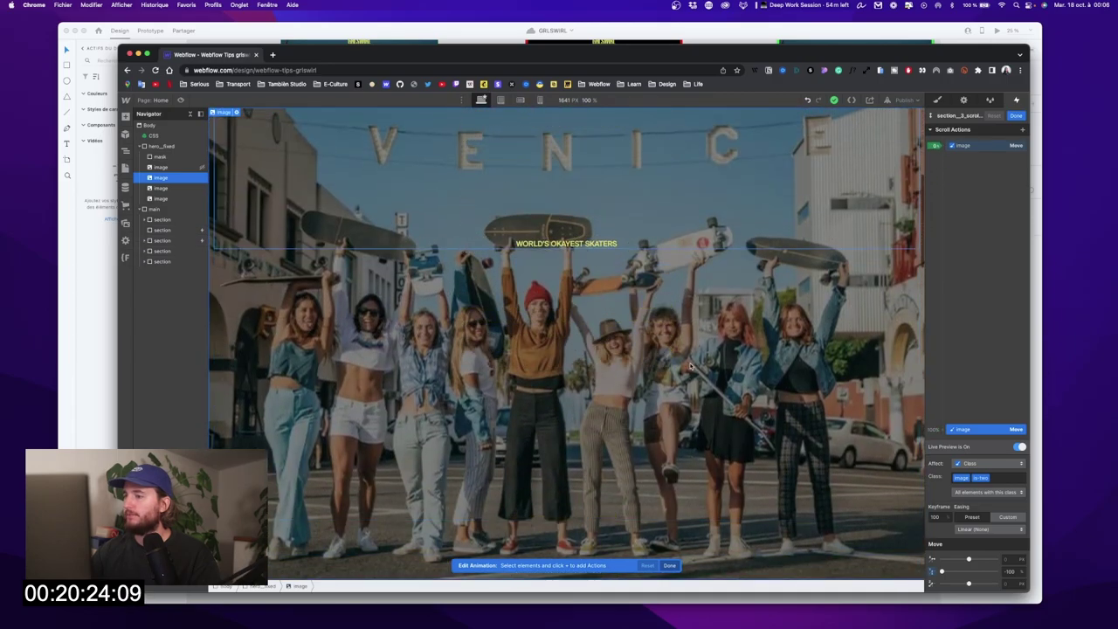
{"action": "scroll", "coordinate": [690, 365], "scroll_direction": "down", "scroll_amount": 3}
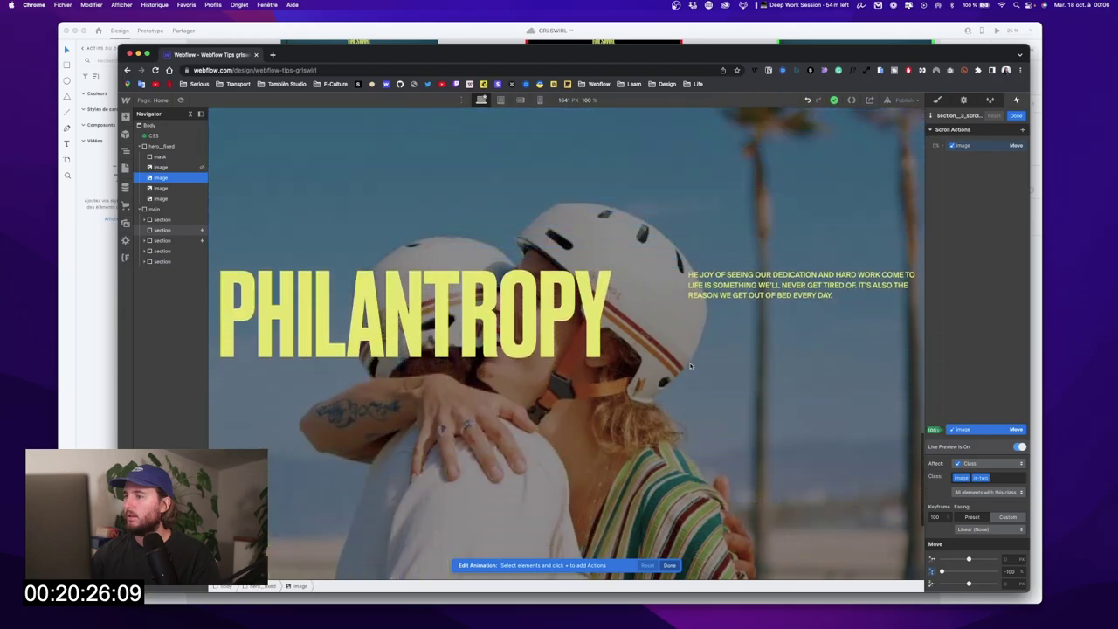
{"action": "scroll", "coordinate": [690, 365], "scroll_direction": "up", "scroll_amount": 8}
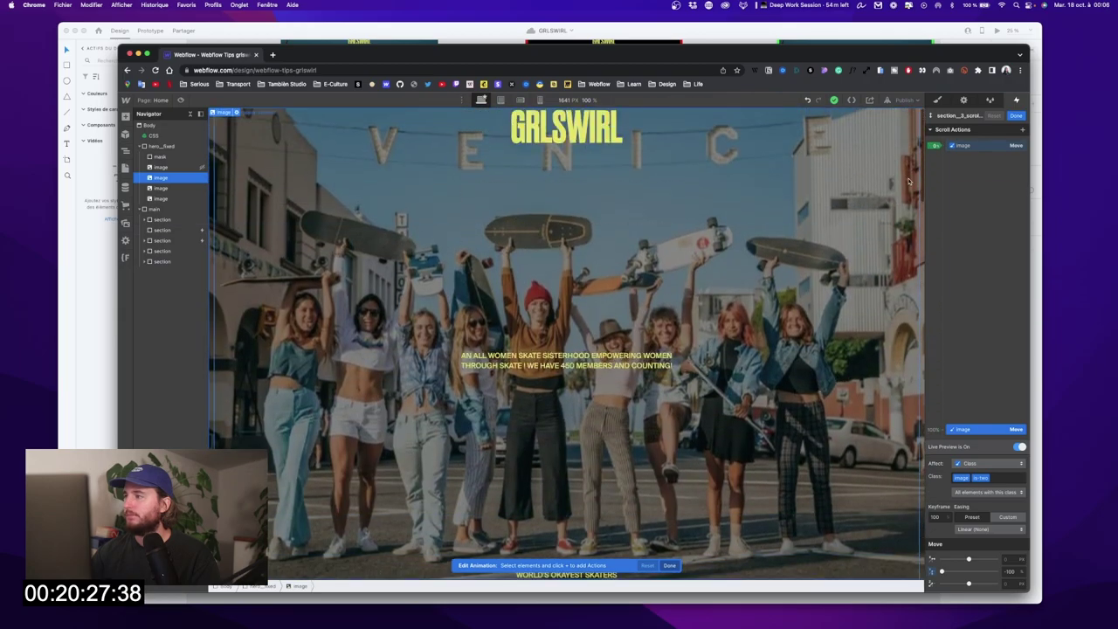
Step: Change the target of the scroll animation's Move action to the first image in the hero wrapper (class is-one) and save the animation
{"action": "left_click", "coordinate": [963, 146]}
{"action": "right_click", "coordinate": [962, 146]}
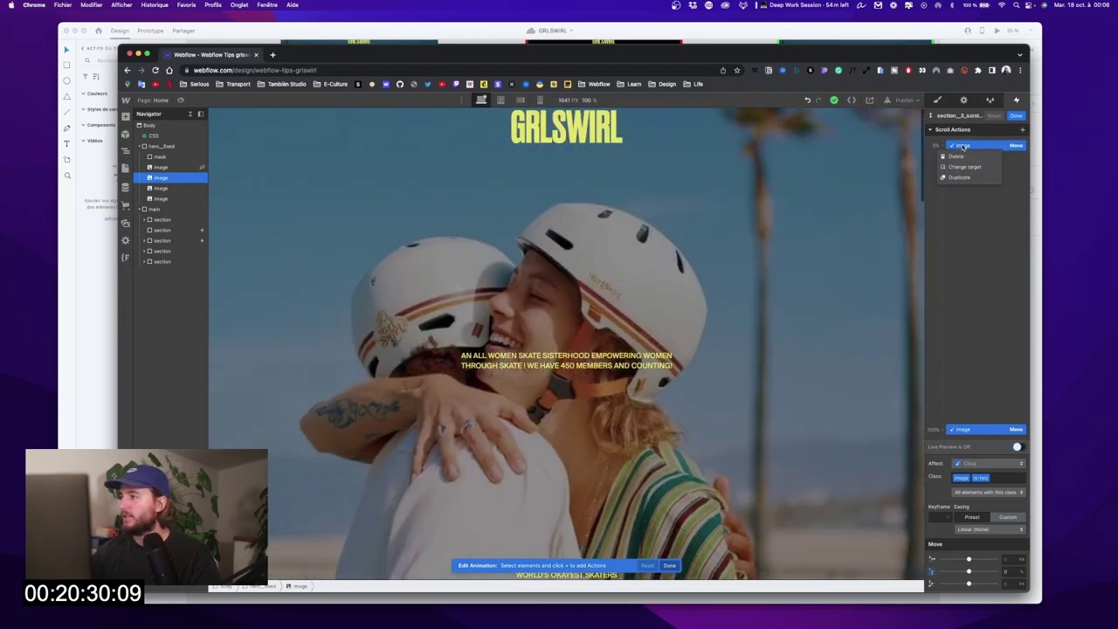
{"action": "left_click", "coordinate": [974, 167]}
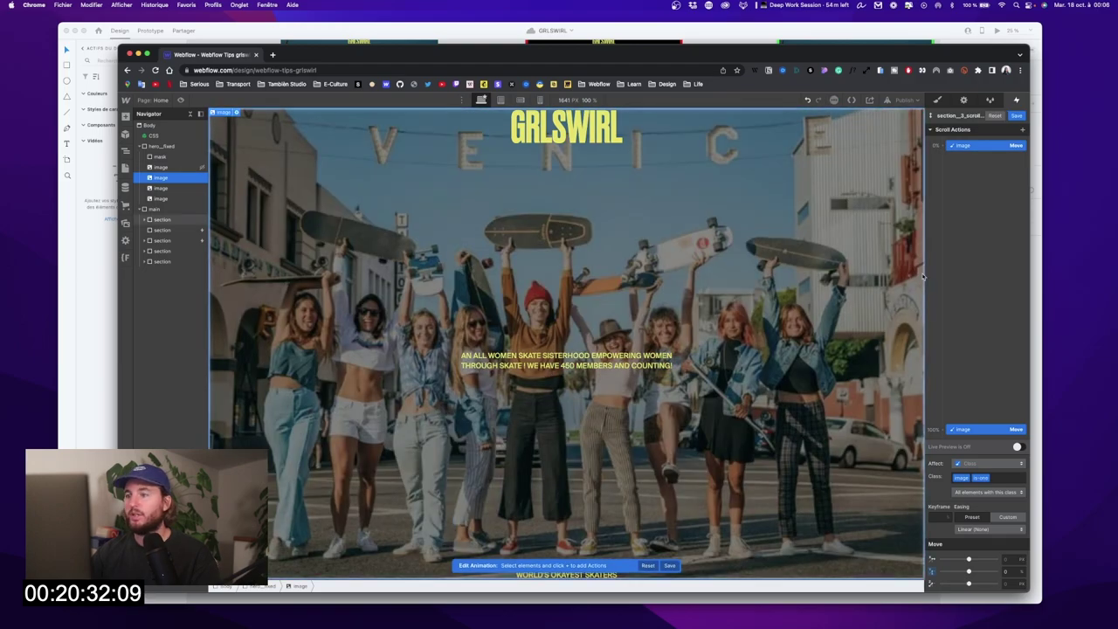
{"action": "left_click", "coordinate": [1016, 116]}
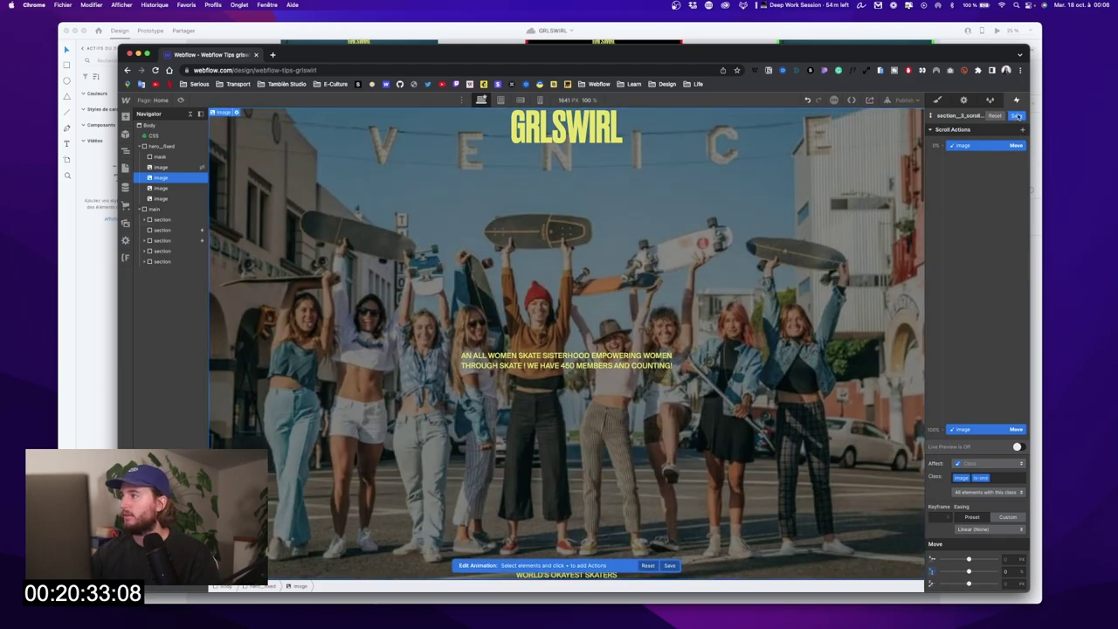
Step: Reset the display setting of the first image in the fixed hero wrapper to unhide it
{"action": "left_click", "coordinate": [174, 166]}
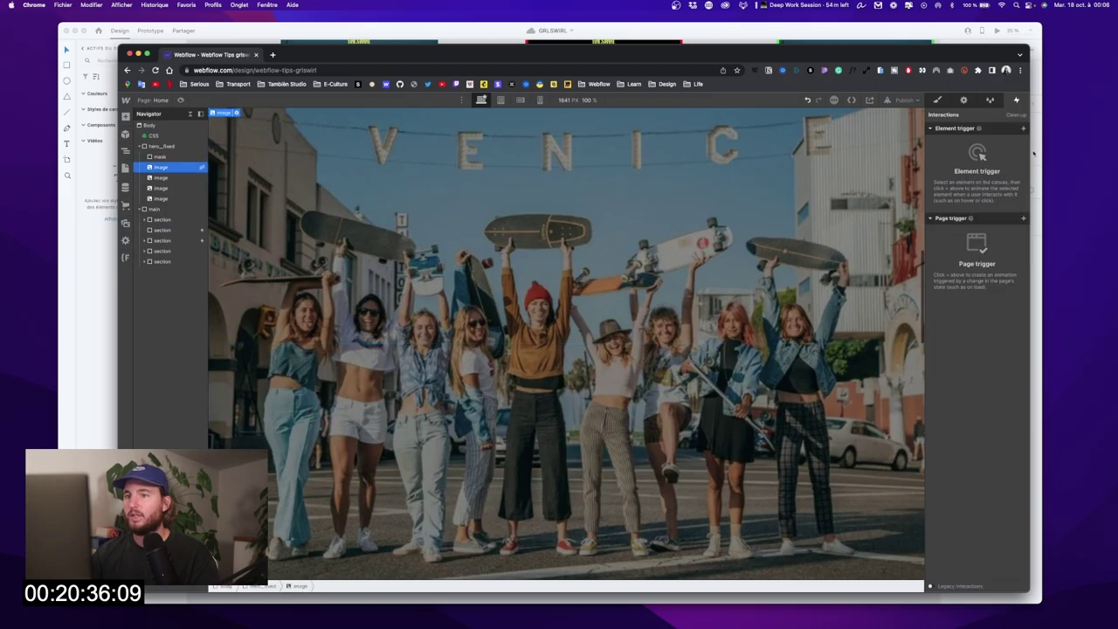
{"action": "left_click", "coordinate": [938, 100]}
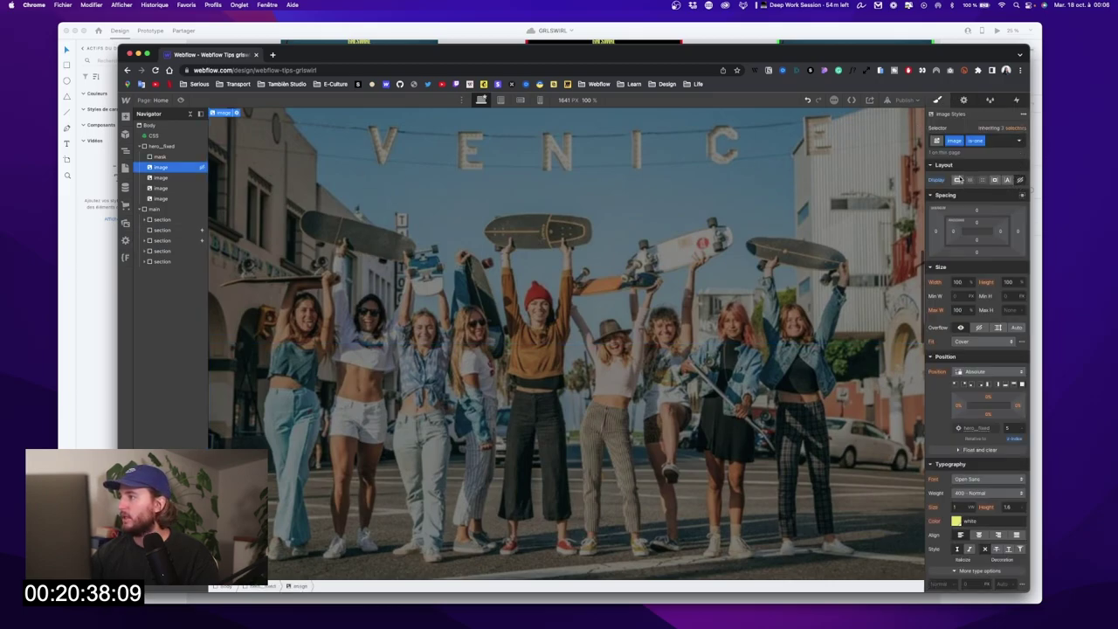
{"action": "left_click", "coordinate": [938, 180]}
{"action": "left_click", "coordinate": [946, 193]}
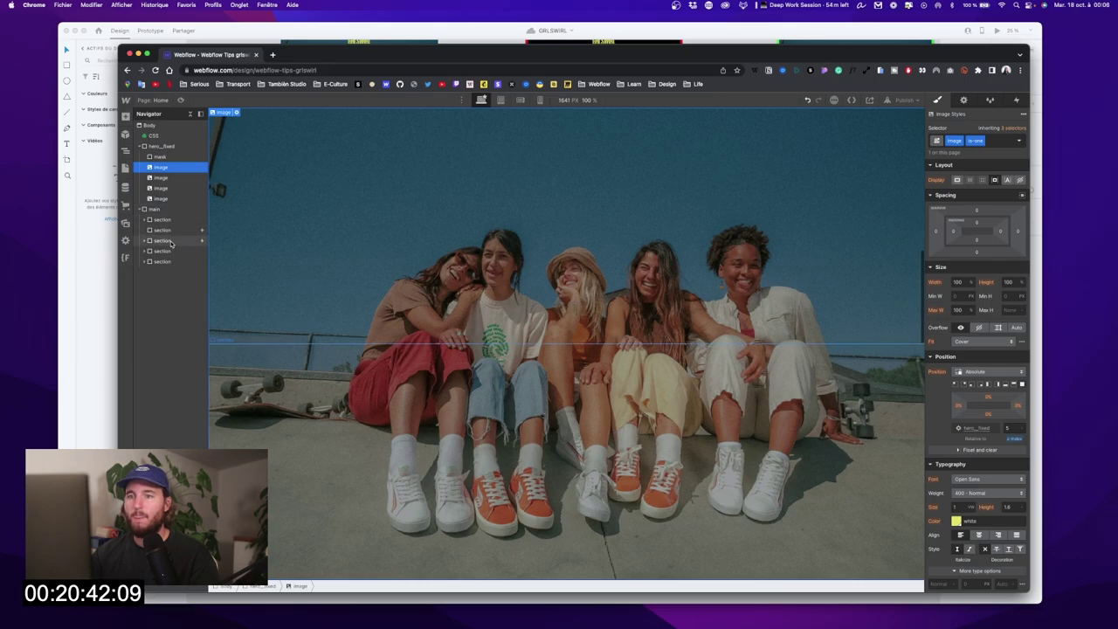
Step: Reopen the third section's section__3_scroll_image animation and set the first image's vertical move to -100% at the 100% keyframe
{"action": "left_click", "coordinate": [166, 241]}
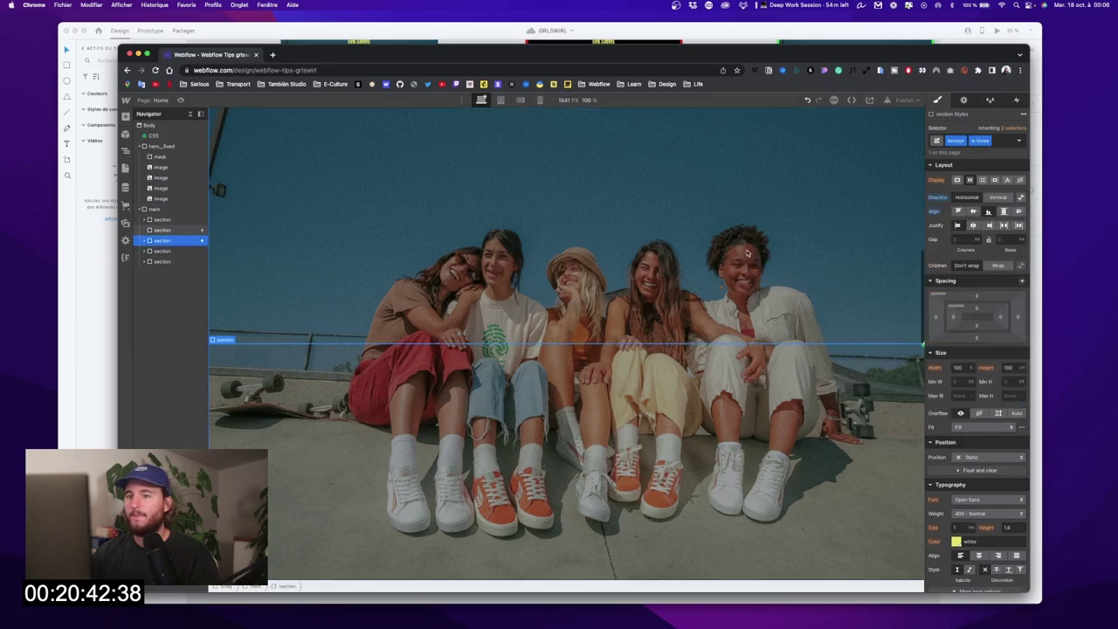
{"action": "left_click", "coordinate": [1015, 99]}
{"action": "left_click", "coordinate": [986, 148]}
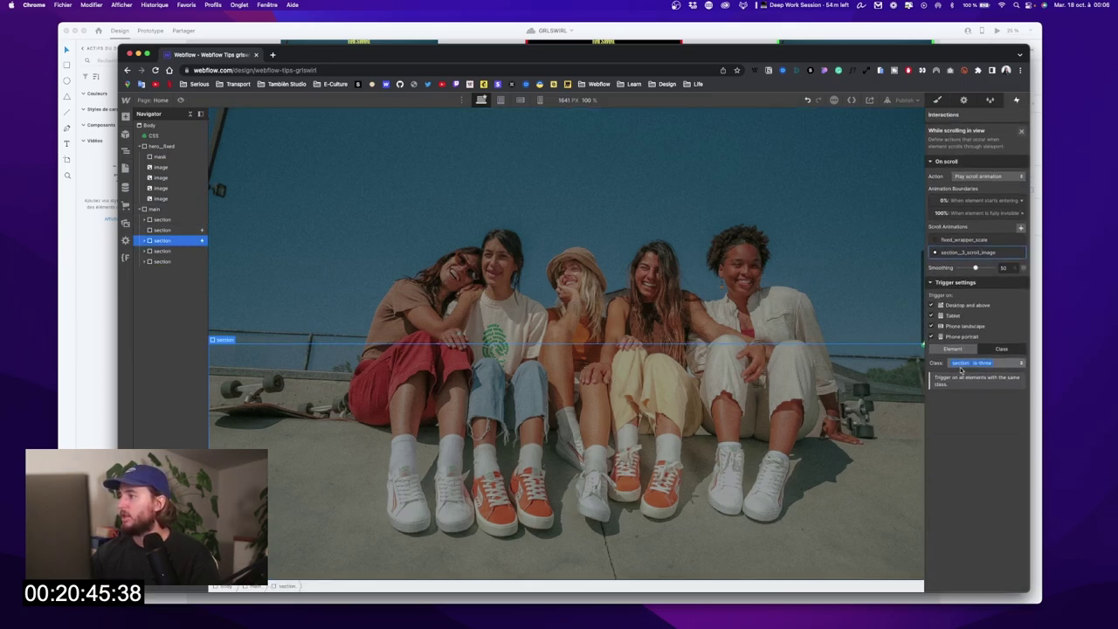
{"action": "left_click", "coordinate": [977, 252]}
{"action": "left_click", "coordinate": [976, 146]}
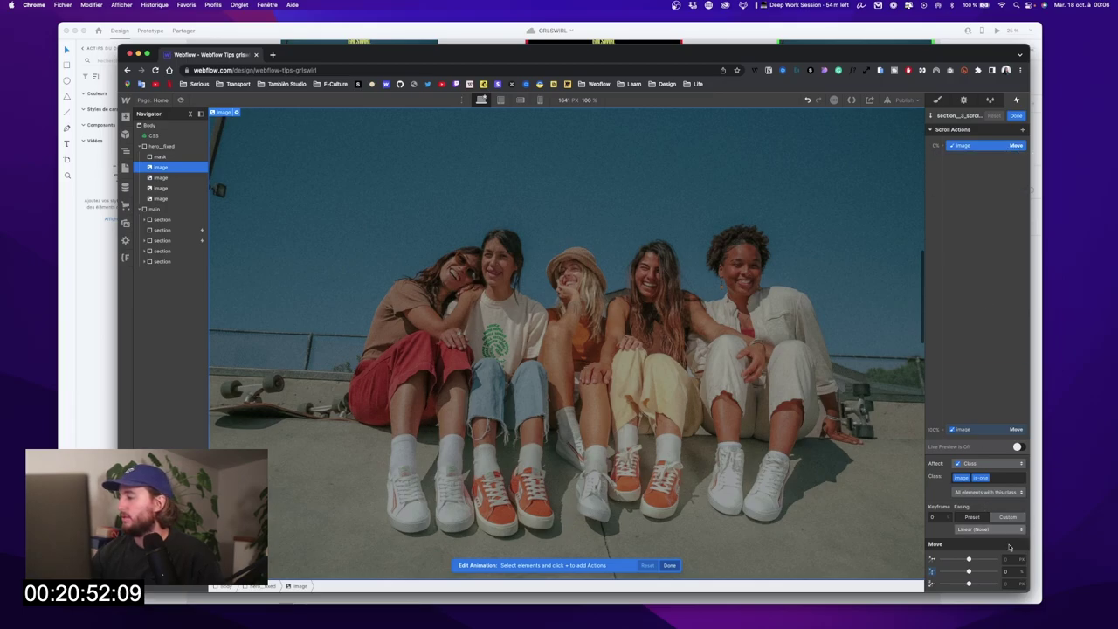
{"action": "left_click", "coordinate": [998, 429]}
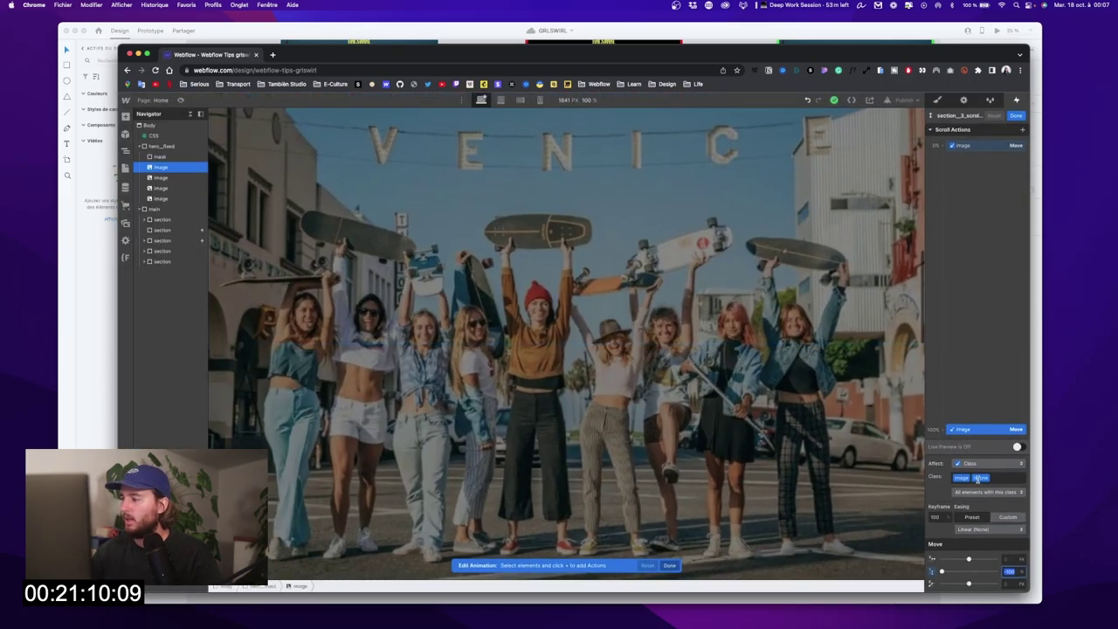
{"action": "mouse_move", "coordinate": [942, 571]}
{"action": "left_mouse_down"}
{"action": "mouse_move", "coordinate": [966, 571]}
{"action": "mouse_move", "coordinate": [942, 571]}
{"action": "left_mouse_up"}
{"action": "key", "text": "shift+Down"}
{"action": "key", "text": "shift+Up"}
{"action": "key", "text": "shift+Up"}
{"action": "key", "text": "shift+Up"}
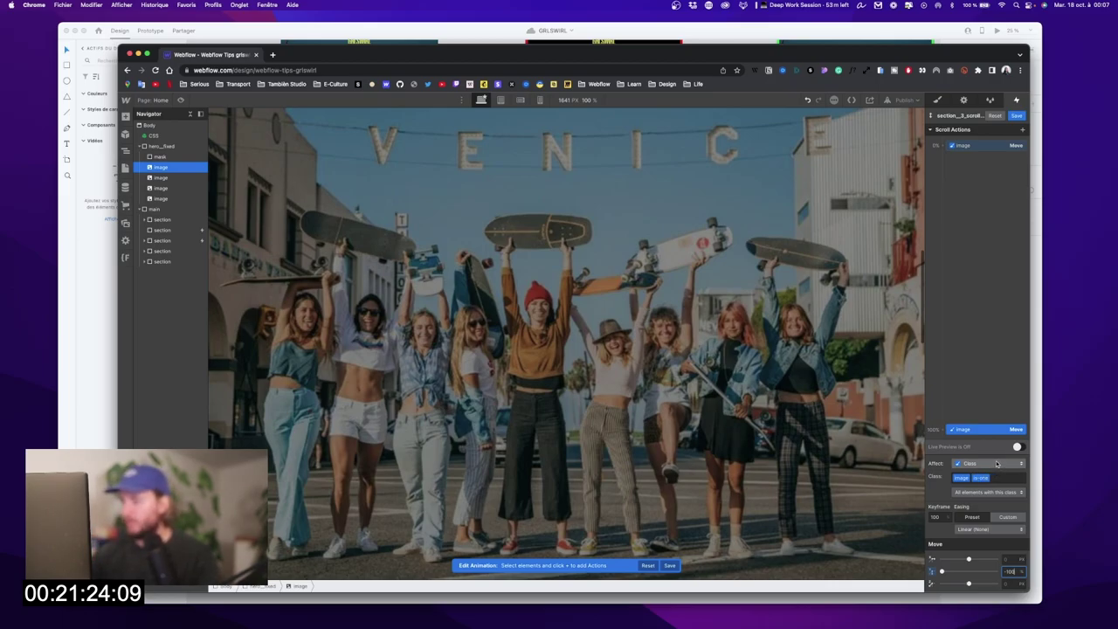
Step: Live-preview the section__3_scroll_image animation and examine when the first image leaves relative to the Events section
{"action": "left_click", "coordinate": [1018, 448]}
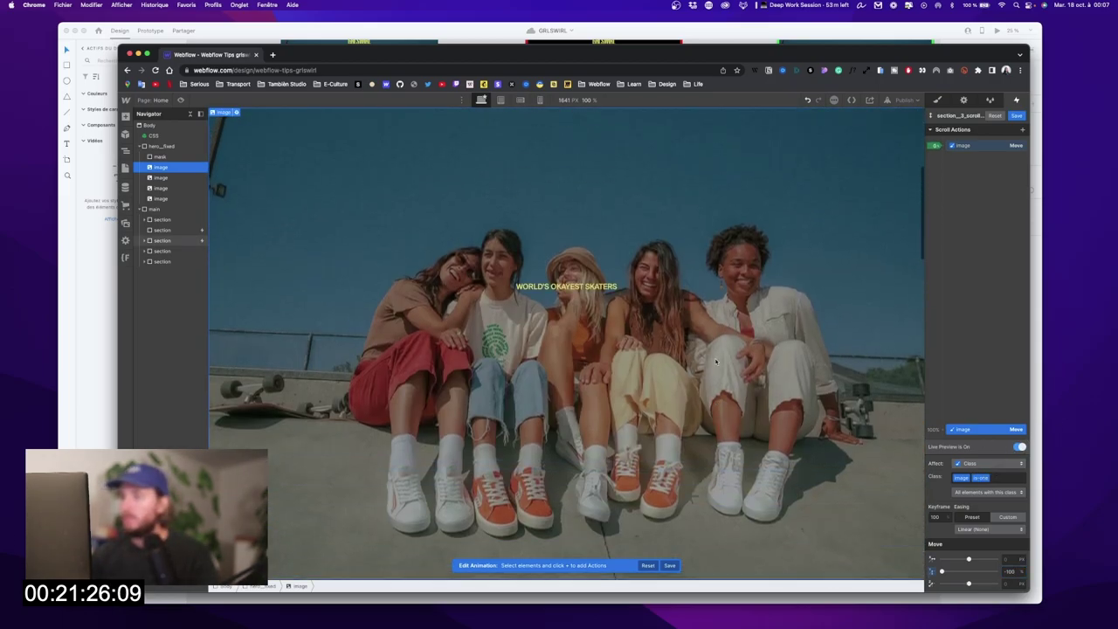
{"action": "scroll", "coordinate": [716, 361], "scroll_direction": "down", "scroll_amount": 10}
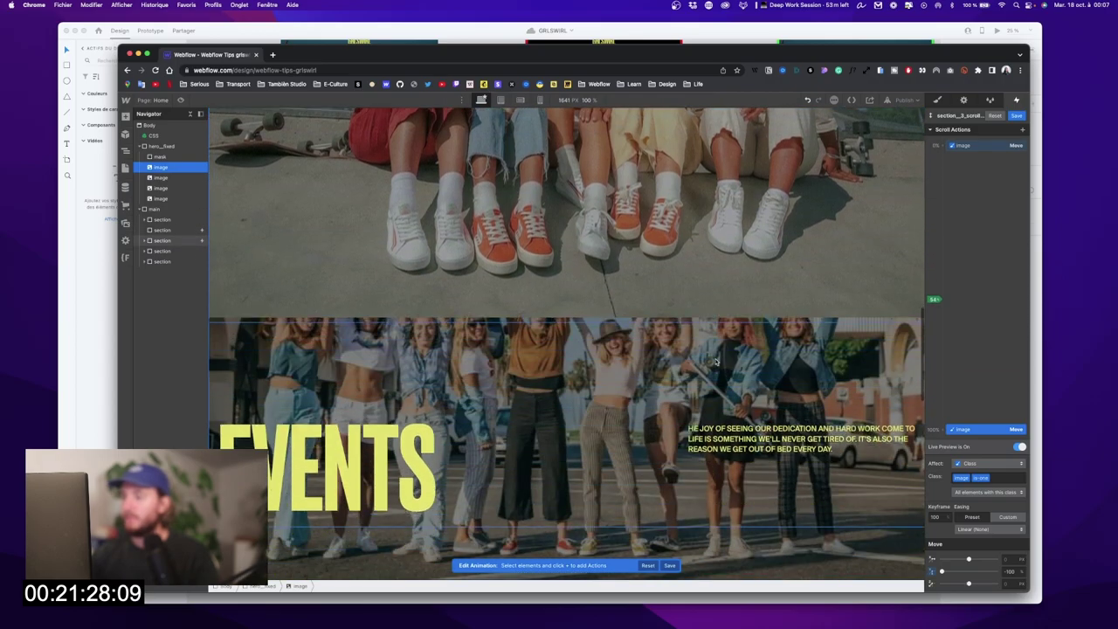
{"action": "scroll", "coordinate": [715, 360], "scroll_direction": "up", "scroll_amount": 3}
{"action": "scroll", "coordinate": [716, 361], "scroll_direction": "down", "scroll_amount": 5}
{"action": "scroll", "coordinate": [715, 358], "scroll_direction": "down", "scroll_amount": 3}
{"action": "scroll", "coordinate": [714, 358], "scroll_direction": "up", "scroll_amount": 6}
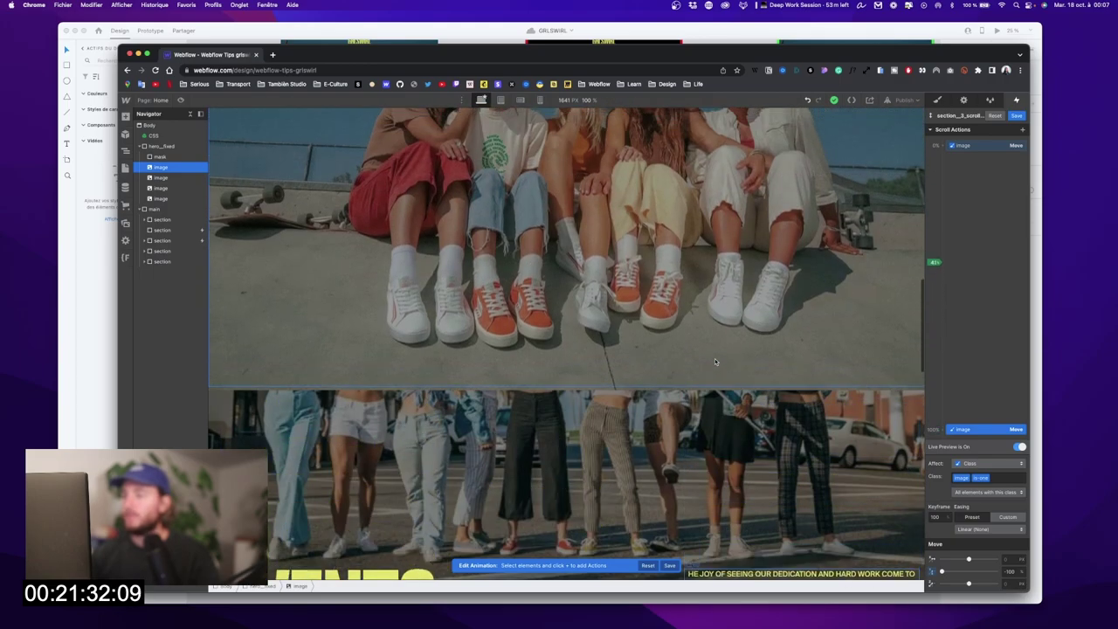
Step: Move the first image's end keyframe from 100% to 60%, check the motion in live preview, and save the animation
{"action": "left_click_drag", "start_coordinate": [980, 430], "coordinate": [977, 314]}
{"action": "left_click", "coordinate": [1019, 447]}
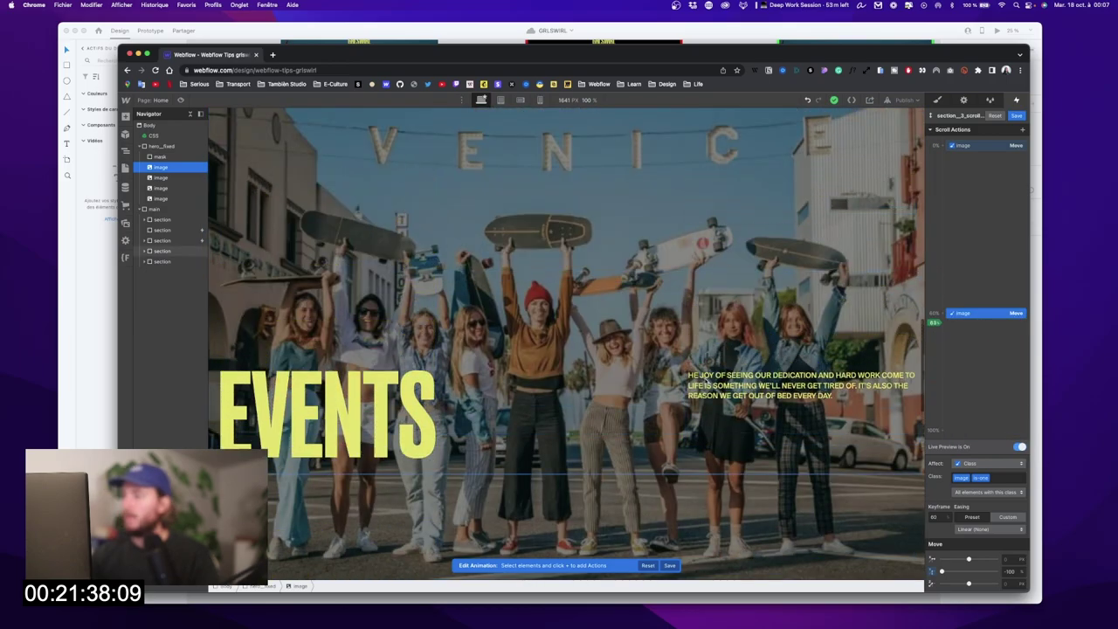
{"action": "scroll", "coordinate": [706, 381], "scroll_direction": "up", "scroll_amount": 3}
{"action": "scroll", "coordinate": [706, 381], "scroll_direction": "down", "scroll_amount": 5}
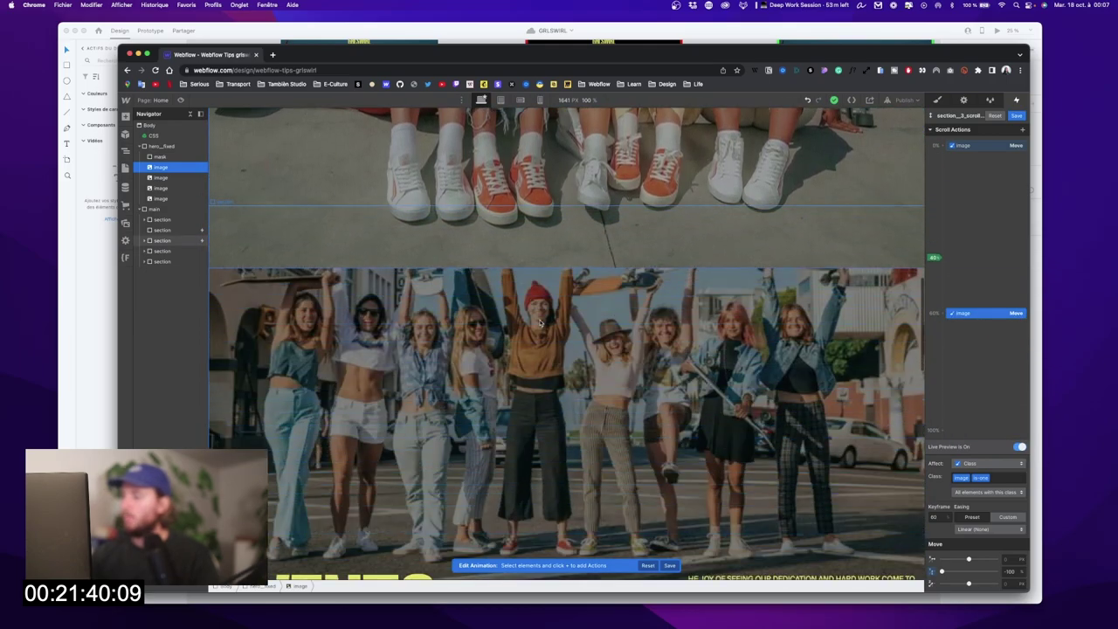
{"action": "scroll", "coordinate": [404, 560], "scroll_direction": "down", "scroll_amount": 3}
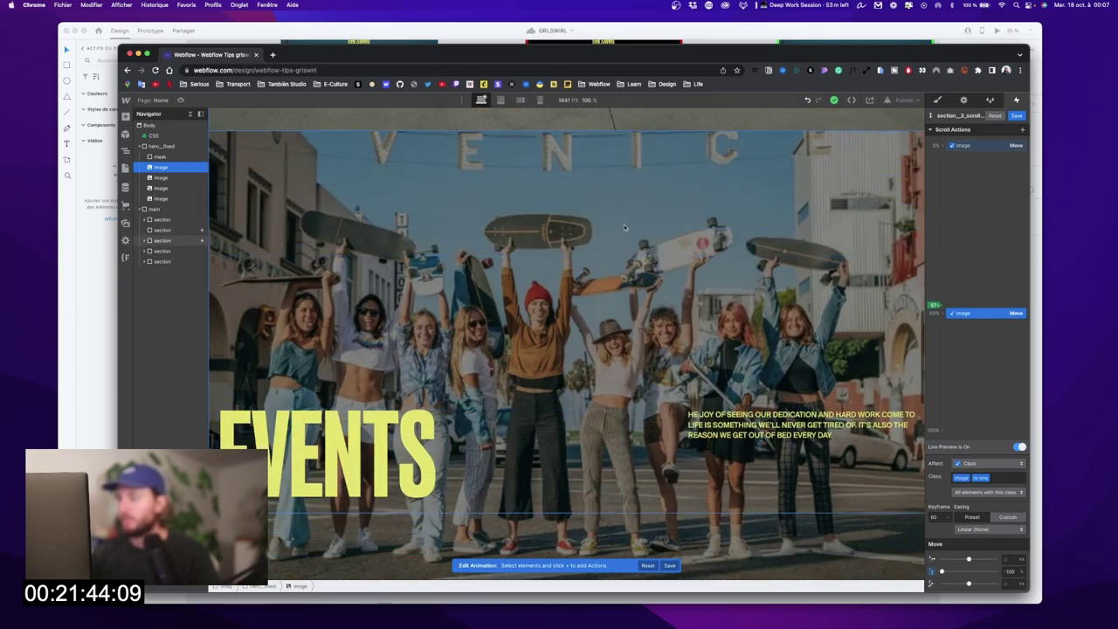
{"action": "scroll", "coordinate": [639, 217], "scroll_direction": "down", "scroll_amount": 3}
{"action": "scroll", "coordinate": [633, 253], "scroll_direction": "down", "scroll_amount": 3}
{"action": "scroll", "coordinate": [633, 253], "scroll_direction": "up", "scroll_amount": 15}
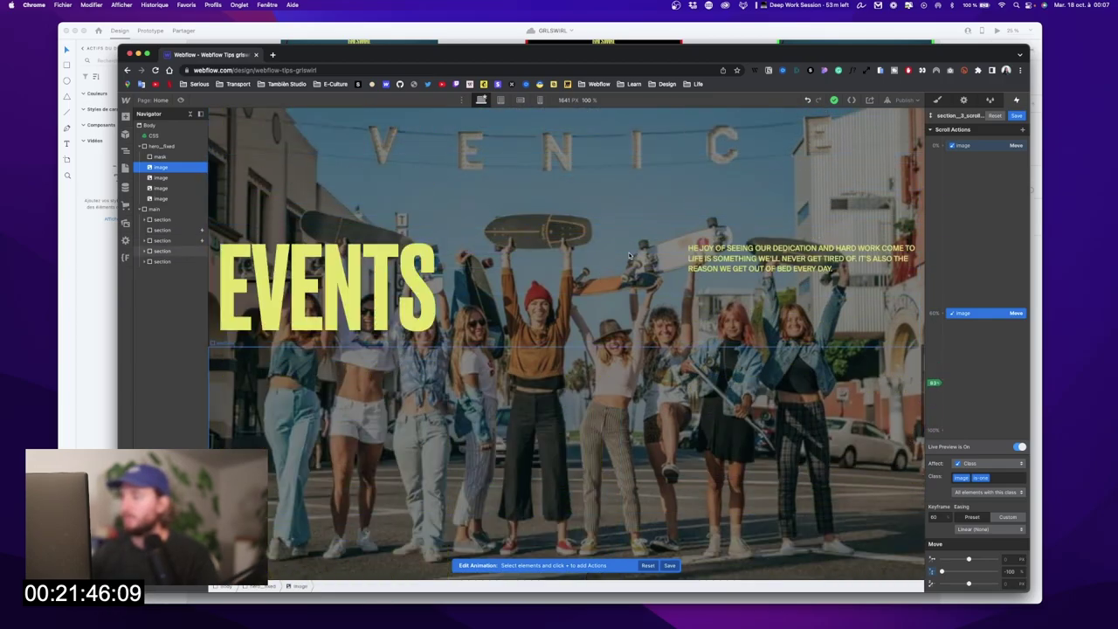
{"action": "left_click", "coordinate": [1018, 116]}
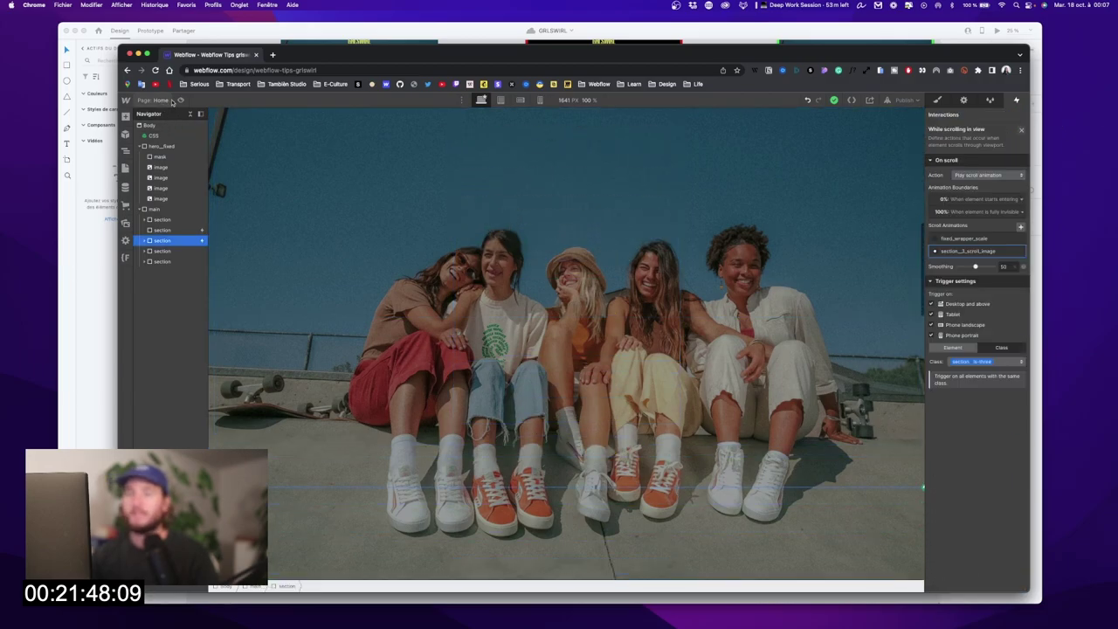
Step: Check the page in preview mode and set the hero__fixed wrapper's overflow to hidden
{"action": "key", "text": "super+shift+p"}
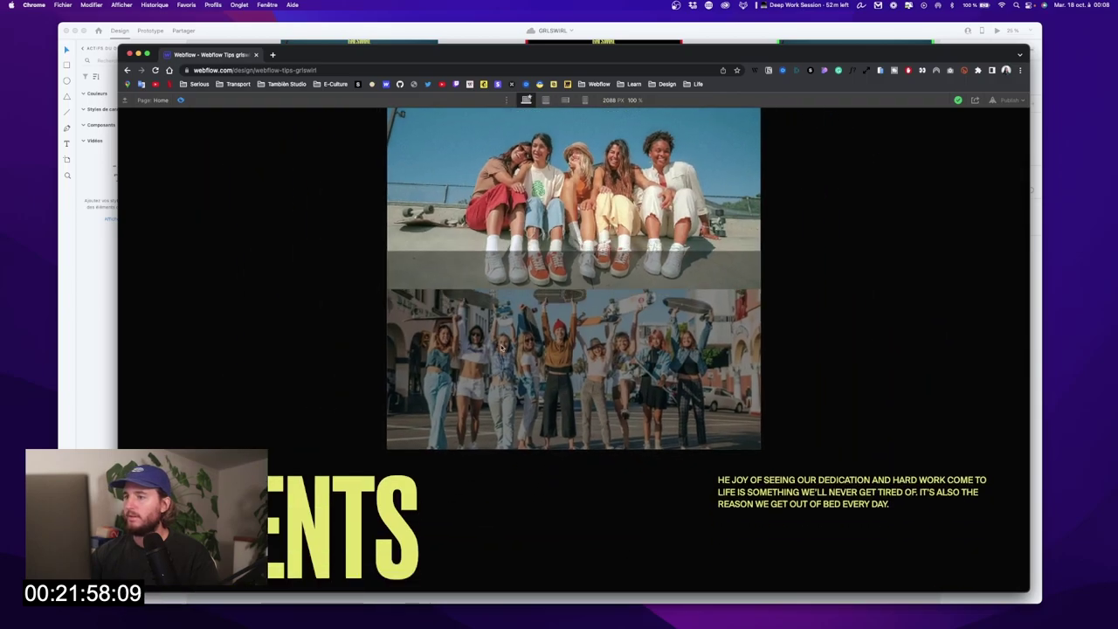
{"action": "left_click", "coordinate": [181, 99]}
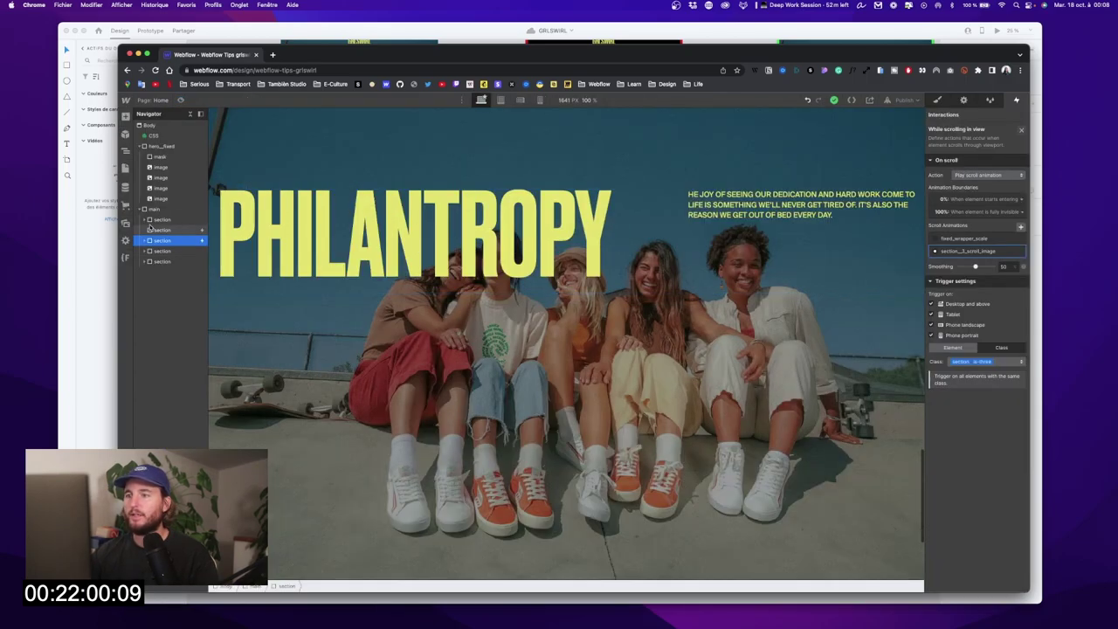
{"action": "left_click", "coordinate": [171, 148]}
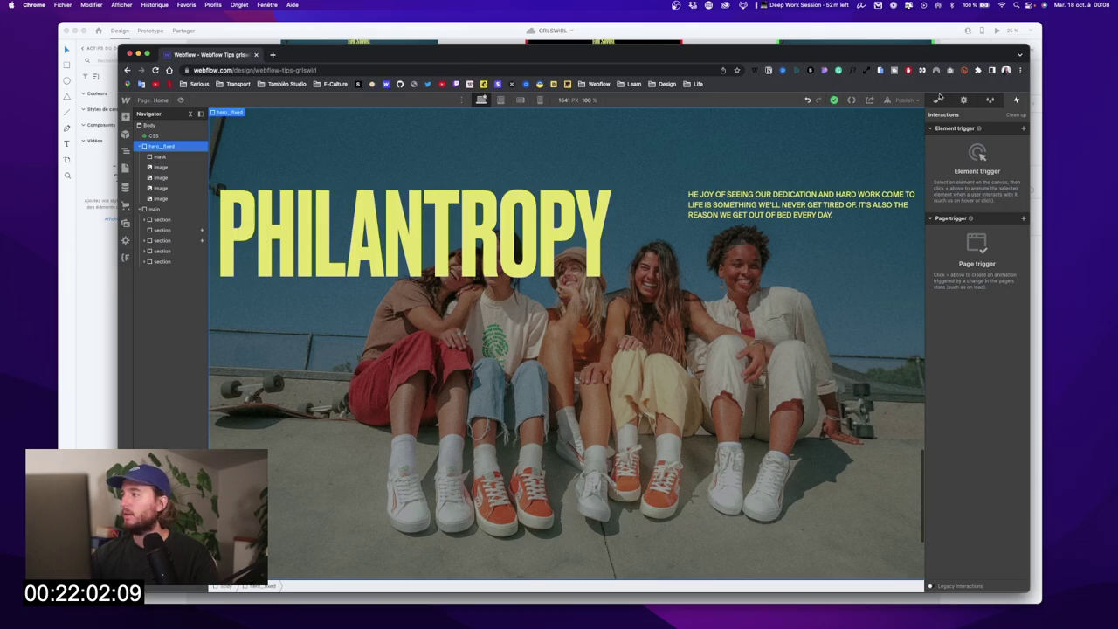
{"action": "key", "text": "s"}
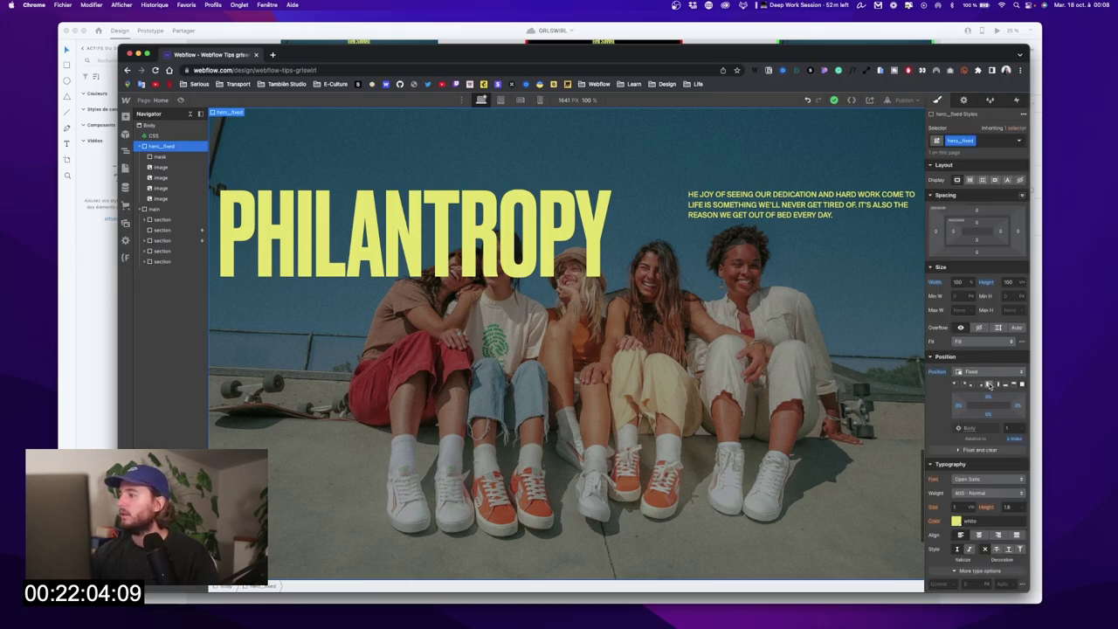
{"action": "left_click", "coordinate": [978, 326]}
Step: Preview the page and examine the shrinking hero wrapper and its image transition while scrolling through the sections
{"action": "left_click", "coordinate": [181, 99]}
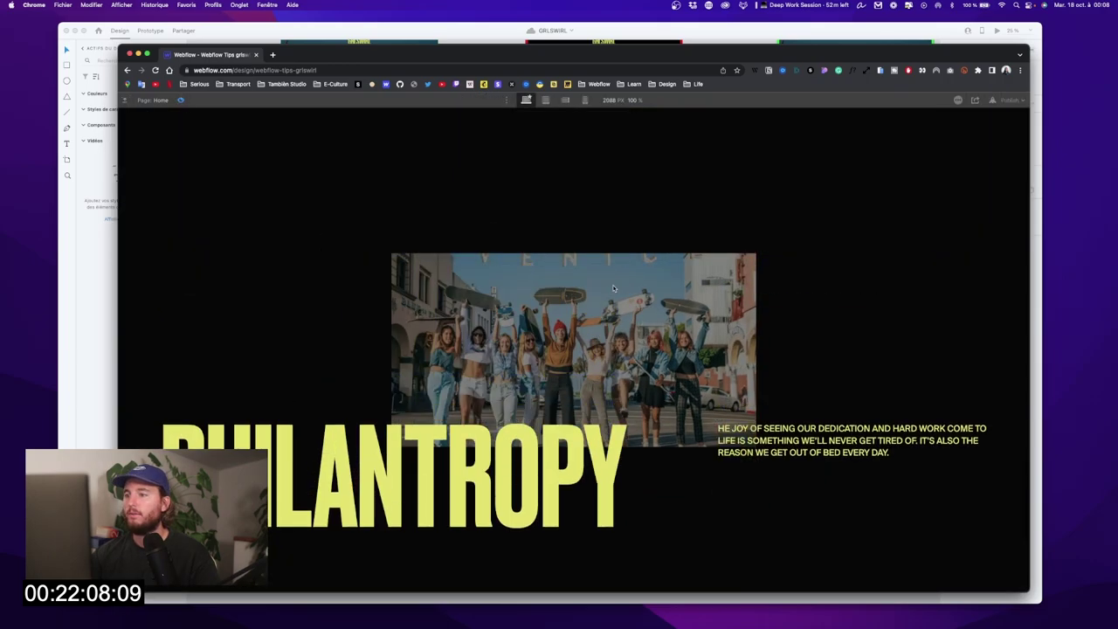
{"action": "scroll", "coordinate": [613, 289], "scroll_direction": "down", "scroll_amount": 10}
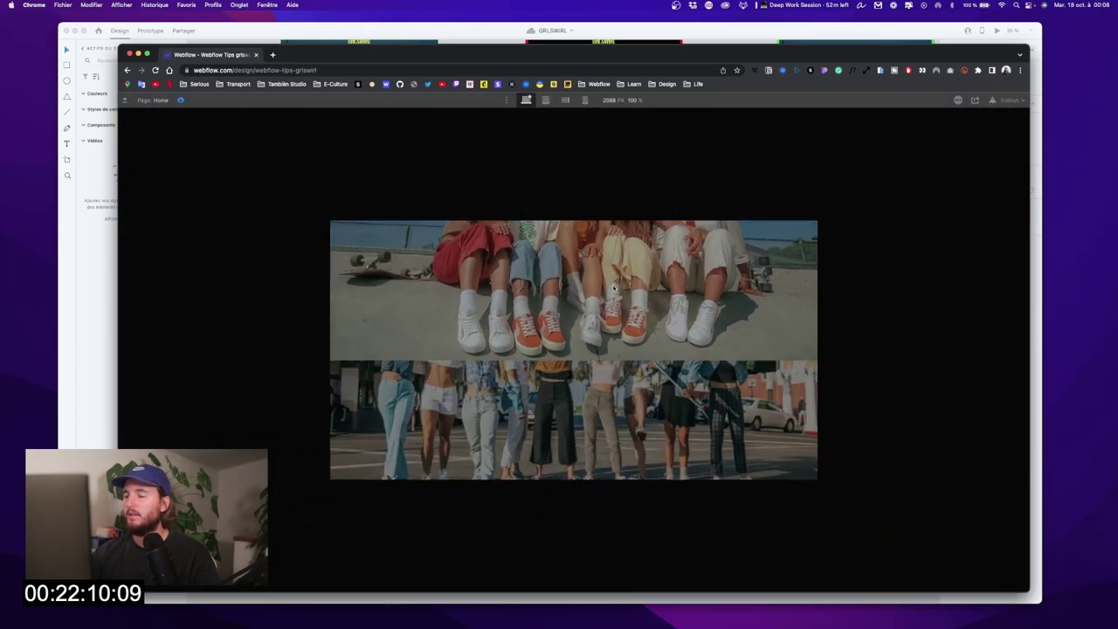
{"action": "scroll", "coordinate": [613, 288], "scroll_direction": "up", "scroll_amount": 5}
{"action": "scroll", "coordinate": [613, 288], "scroll_direction": "down", "scroll_amount": 15}
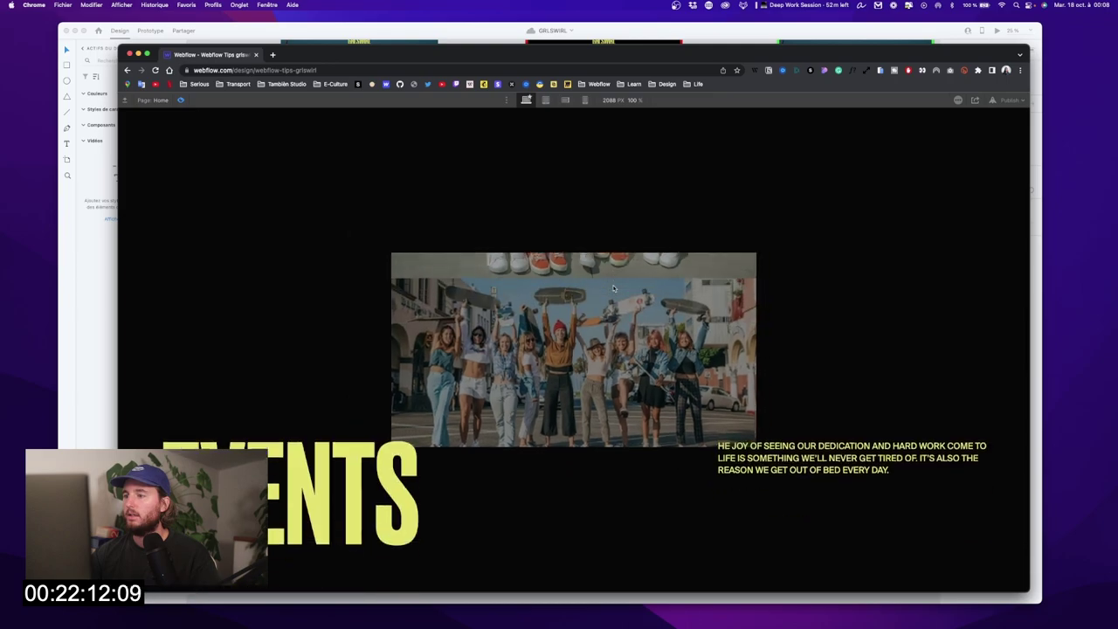
{"action": "scroll", "coordinate": [613, 289], "scroll_direction": "up", "scroll_amount": 20}
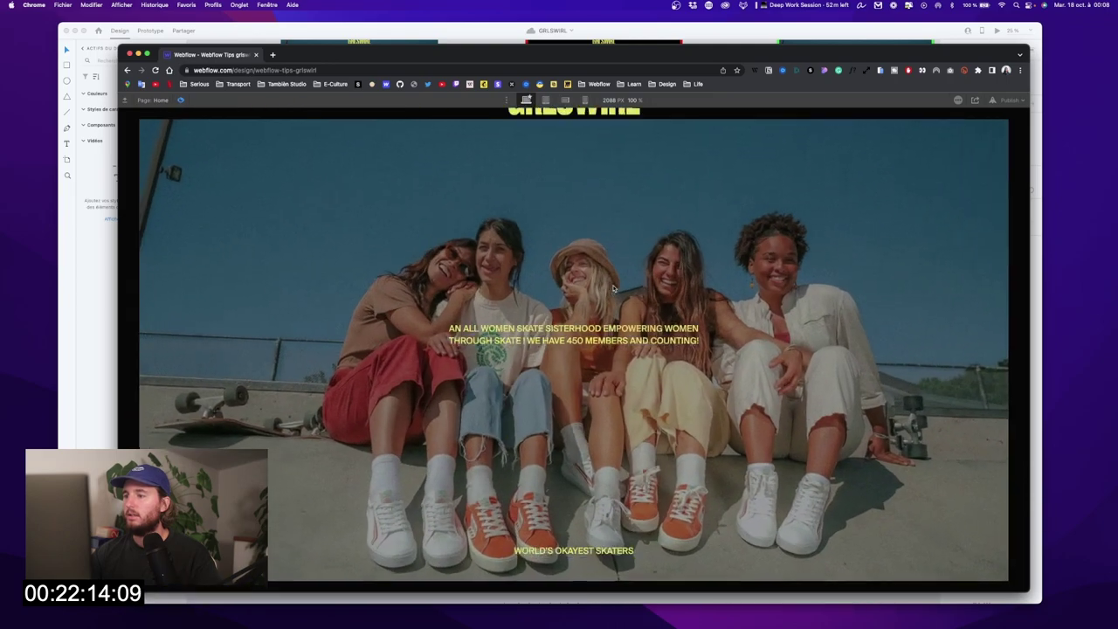
{"action": "scroll", "coordinate": [613, 288], "scroll_direction": "down", "scroll_amount": 8}
{"action": "scroll", "coordinate": [613, 288], "scroll_direction": "down", "scroll_amount": 5}
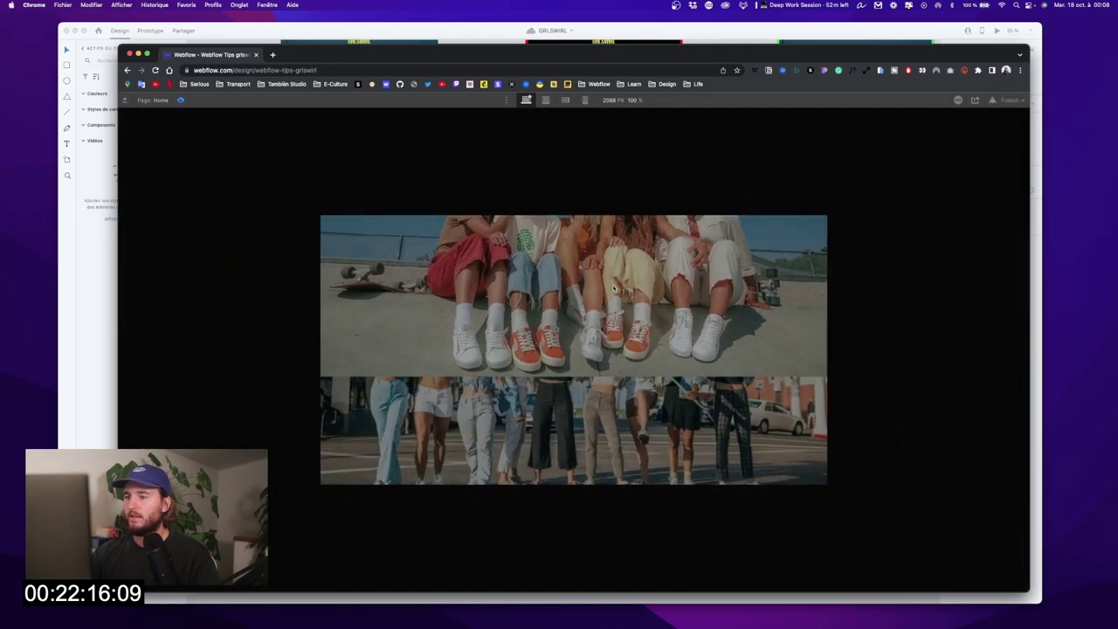
{"action": "scroll", "coordinate": [614, 288], "scroll_direction": "up", "scroll_amount": 5}
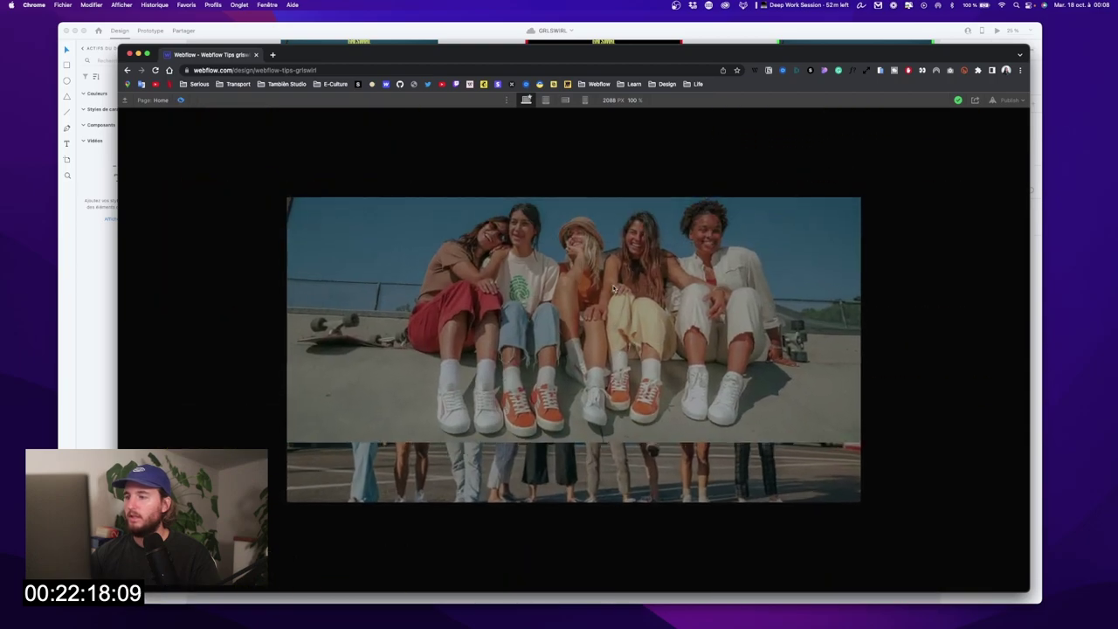
{"action": "scroll", "coordinate": [613, 288], "scroll_direction": "down", "scroll_amount": 5}
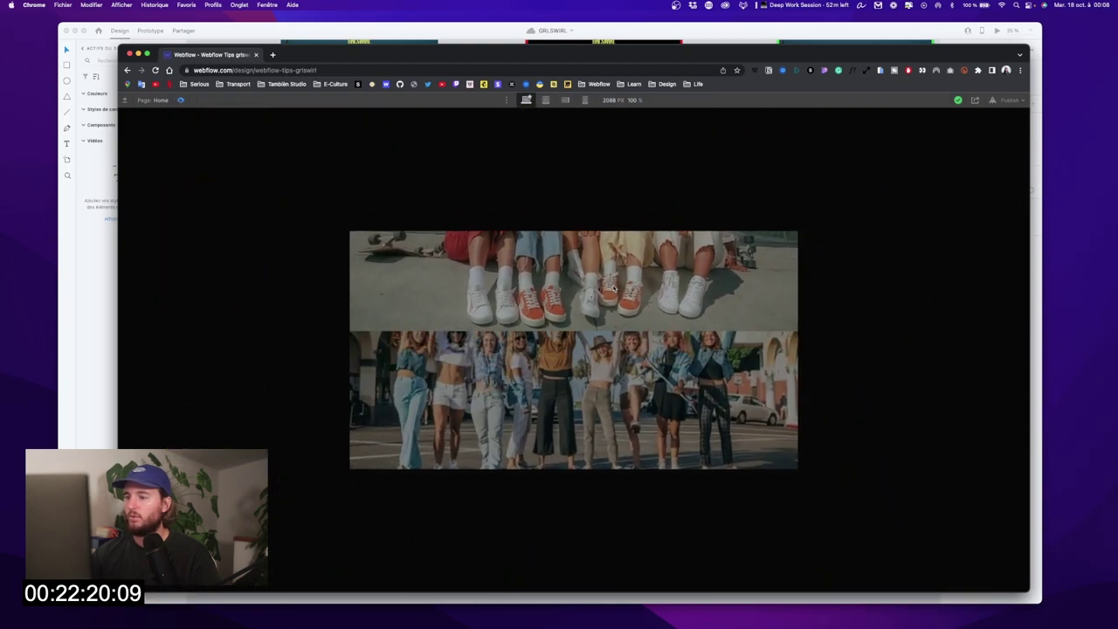
Step: Scroll the previewed page back and forth around the Events section to examine the first image transition
{"action": "scroll", "coordinate": [613, 288], "scroll_direction": "down", "scroll_amount": 5}
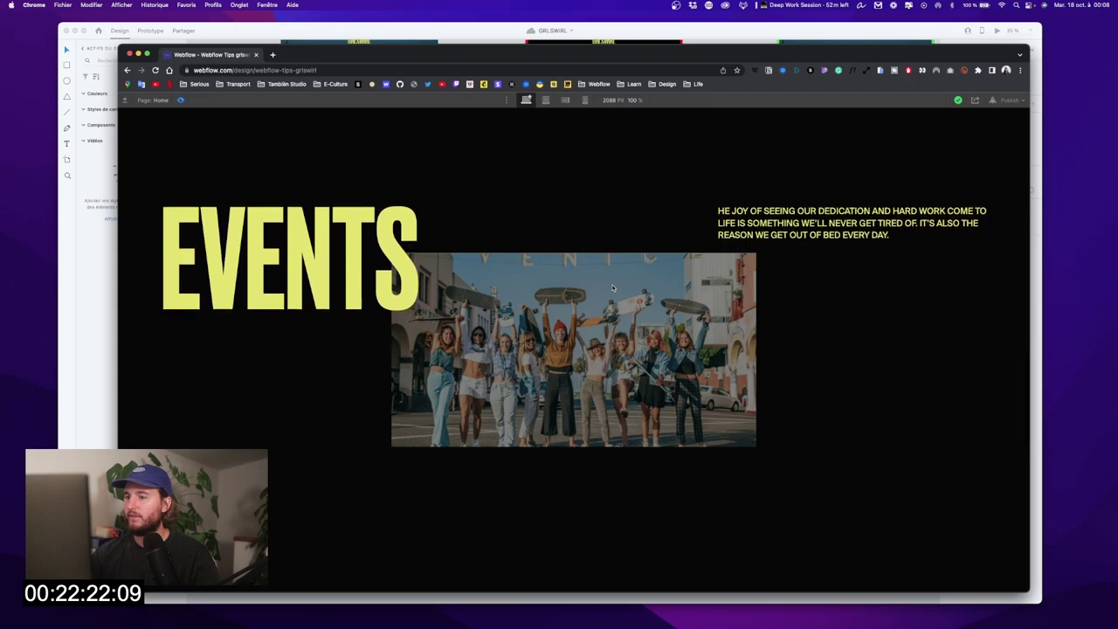
{"action": "scroll", "coordinate": [613, 288], "scroll_direction": "up", "scroll_amount": 8}
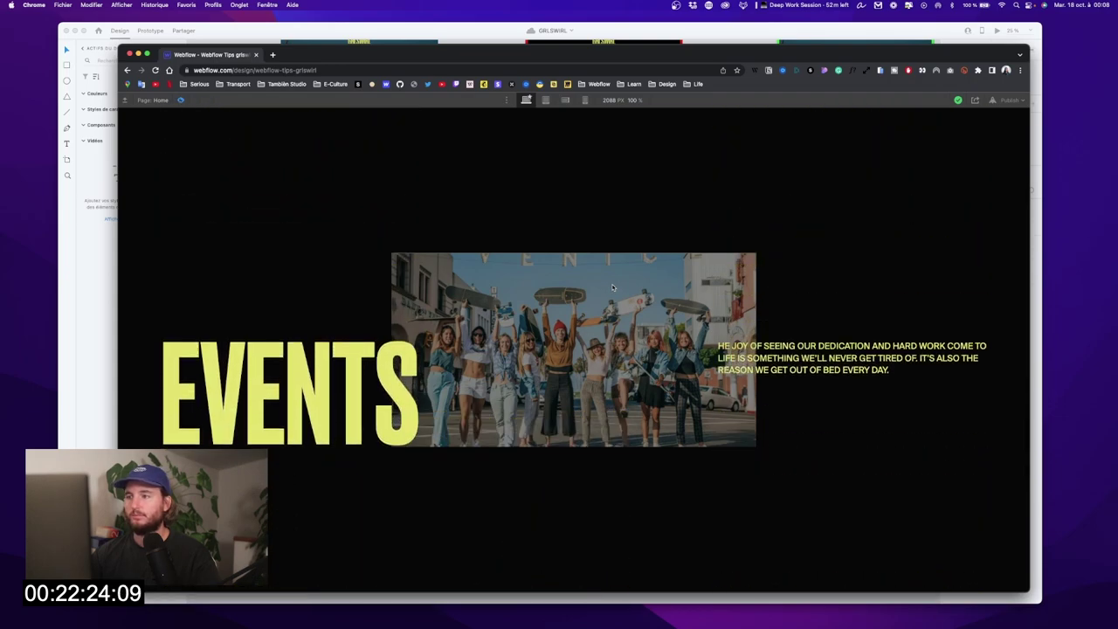
{"action": "scroll", "coordinate": [613, 288], "scroll_direction": "down", "scroll_amount": 5}
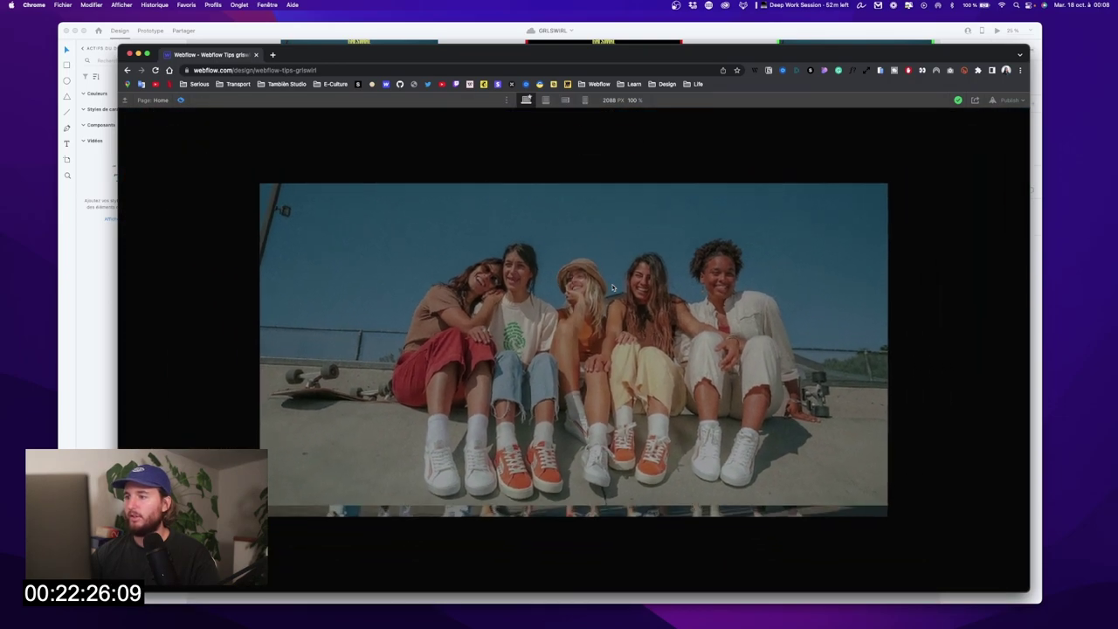
{"action": "scroll", "coordinate": [613, 289], "scroll_direction": "down", "scroll_amount": 3}
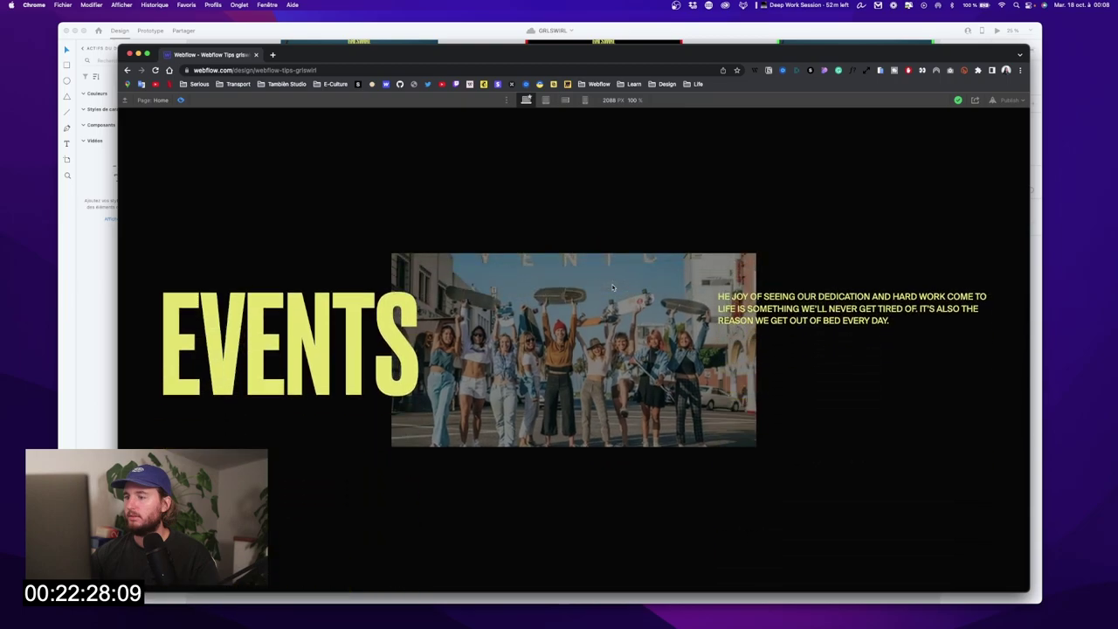
Step: Leave the preview, check the fourth section's is-four class, and add the combo class is-five to the fifth section
{"action": "left_click", "coordinate": [180, 101]}
{"action": "left_click", "coordinate": [158, 250]}
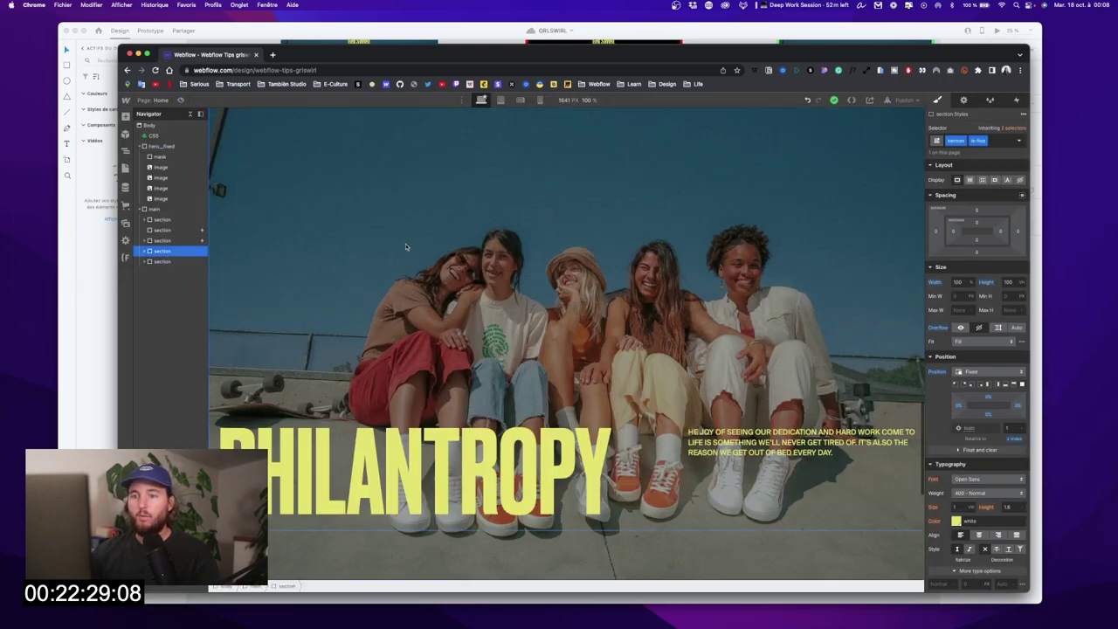
{"action": "left_click", "coordinate": [1017, 101]}
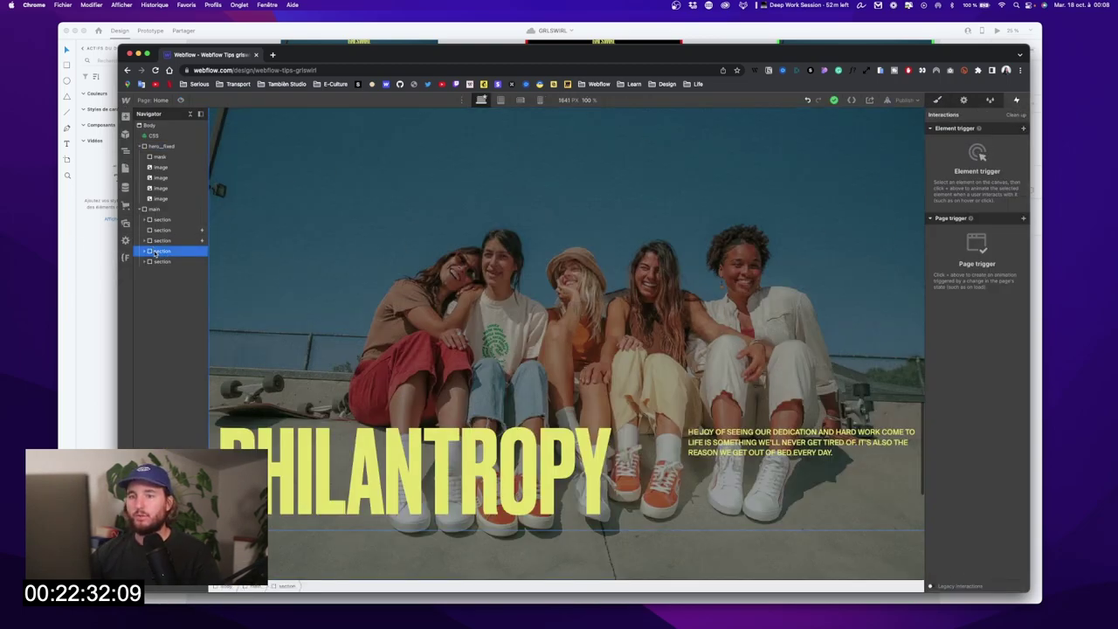
{"action": "left_click", "coordinate": [947, 100]}
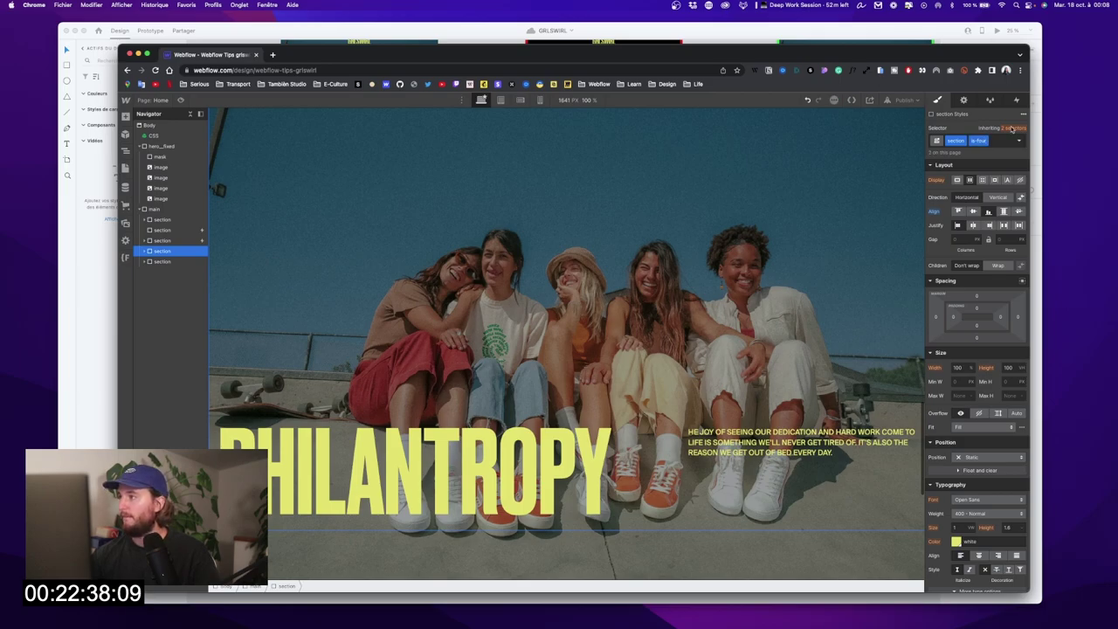
{"action": "left_click", "coordinate": [163, 262]}
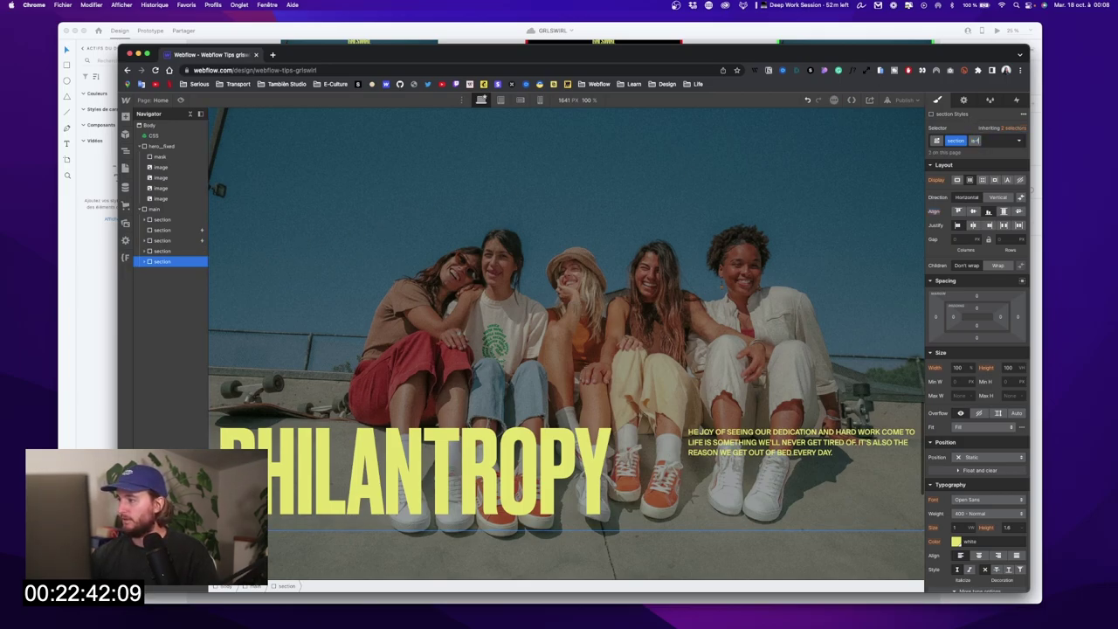
Step: Add a While scrolling in view trigger to the fourth section, applied to the section is-four class, with the Play scroll animation action
{"action": "left_click", "coordinate": [149, 251]}
{"action": "left_click", "coordinate": [1016, 100]}
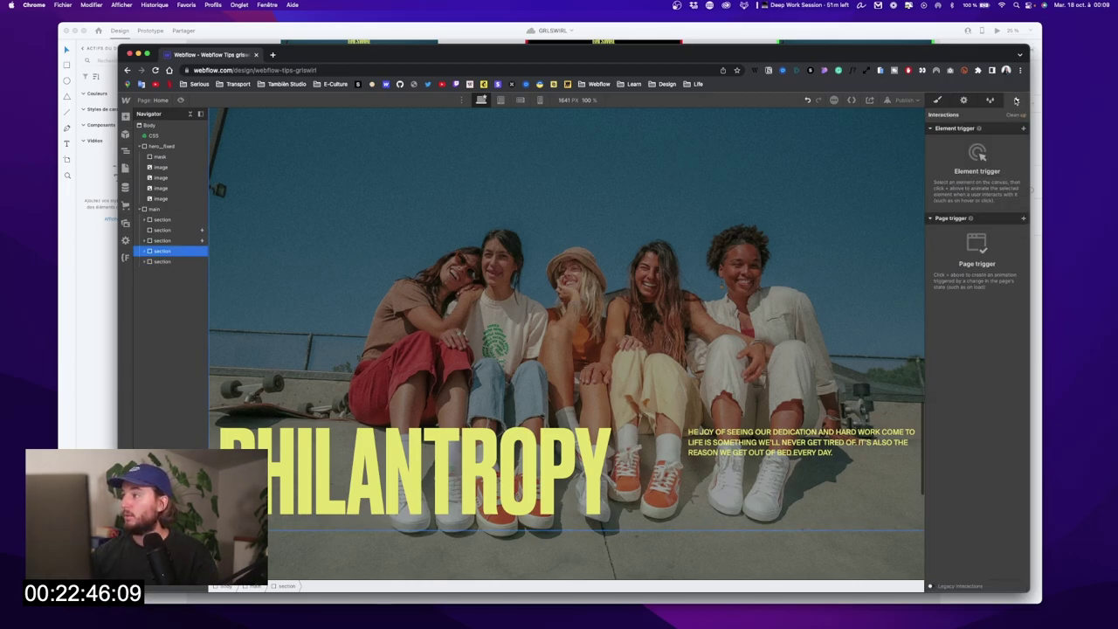
{"action": "left_click", "coordinate": [1023, 130]}
{"action": "left_click", "coordinate": [991, 180]}
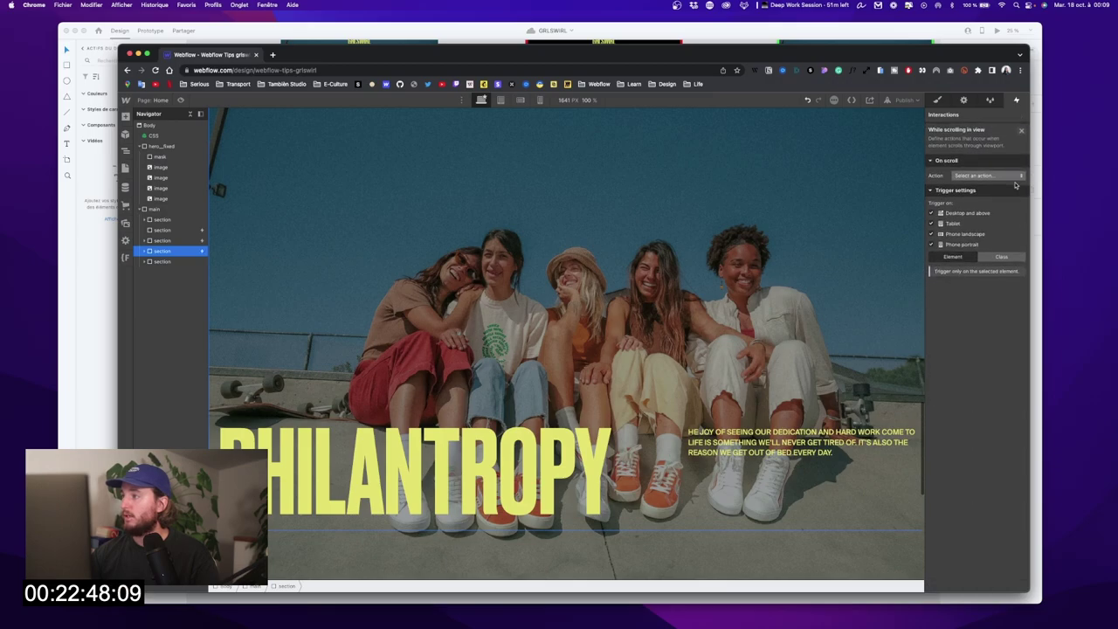
{"action": "left_click", "coordinate": [1002, 256]}
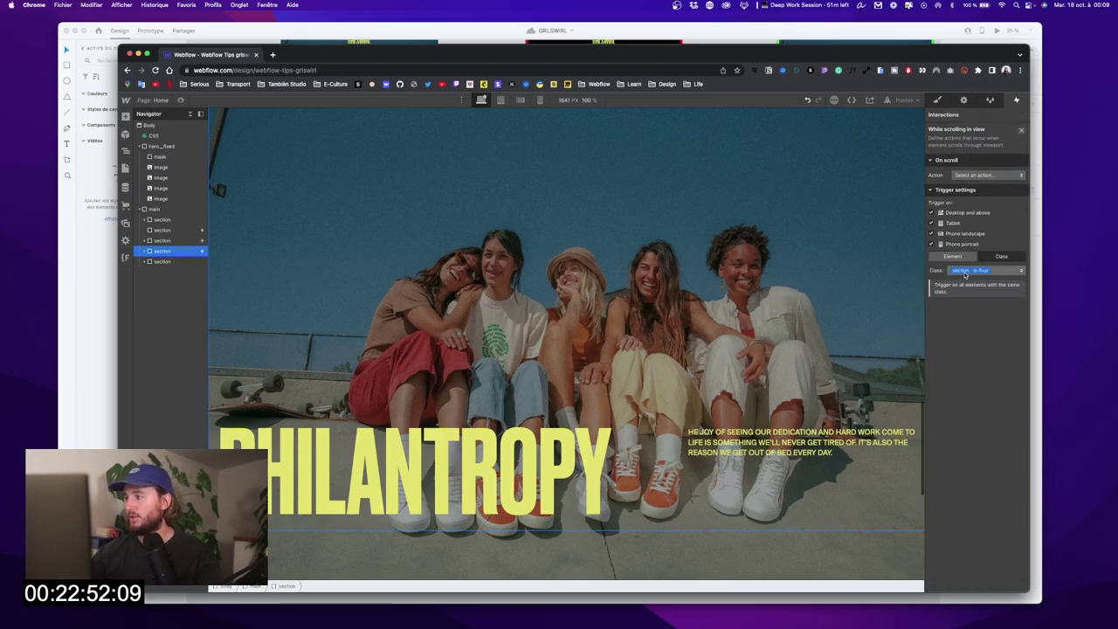
{"action": "left_click", "coordinate": [975, 175]}
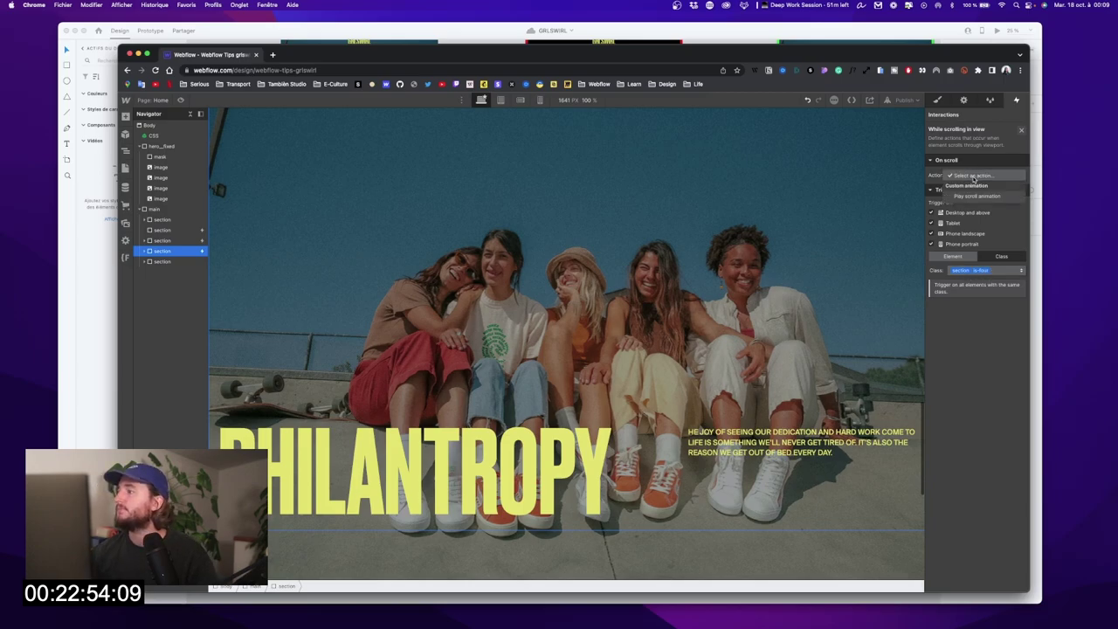
{"action": "left_click", "coordinate": [977, 197]}
Step: Duplicate the section__3_scroll_image animation and rename the copy section__4_scroll_image
{"action": "left_click", "coordinate": [1018, 253]}
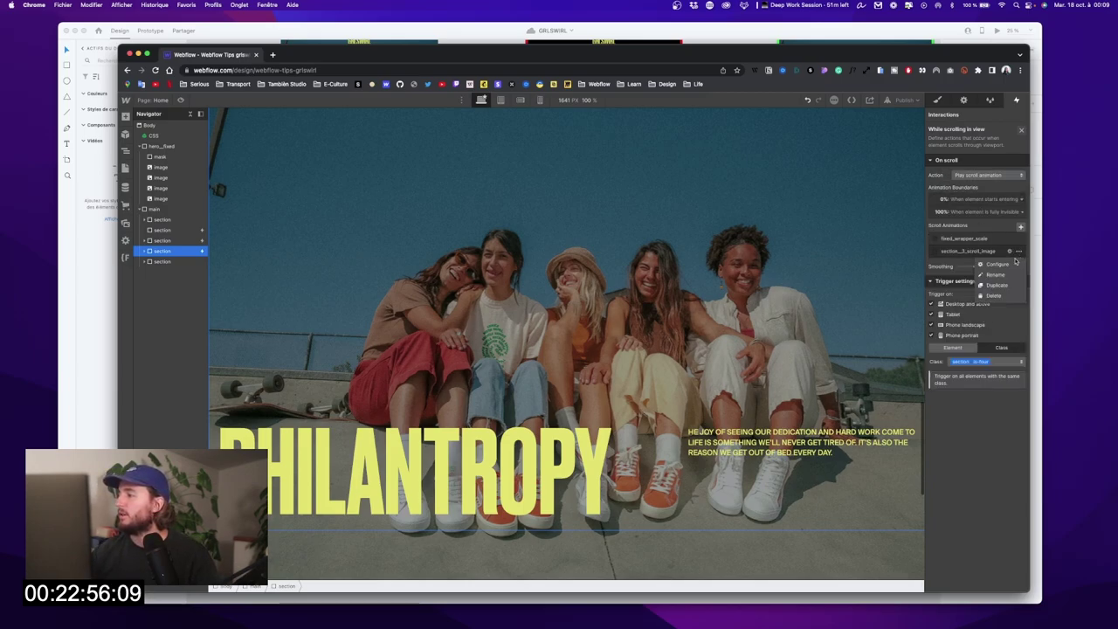
{"action": "left_click", "coordinate": [973, 271]}
{"action": "left_click", "coordinate": [971, 265]}
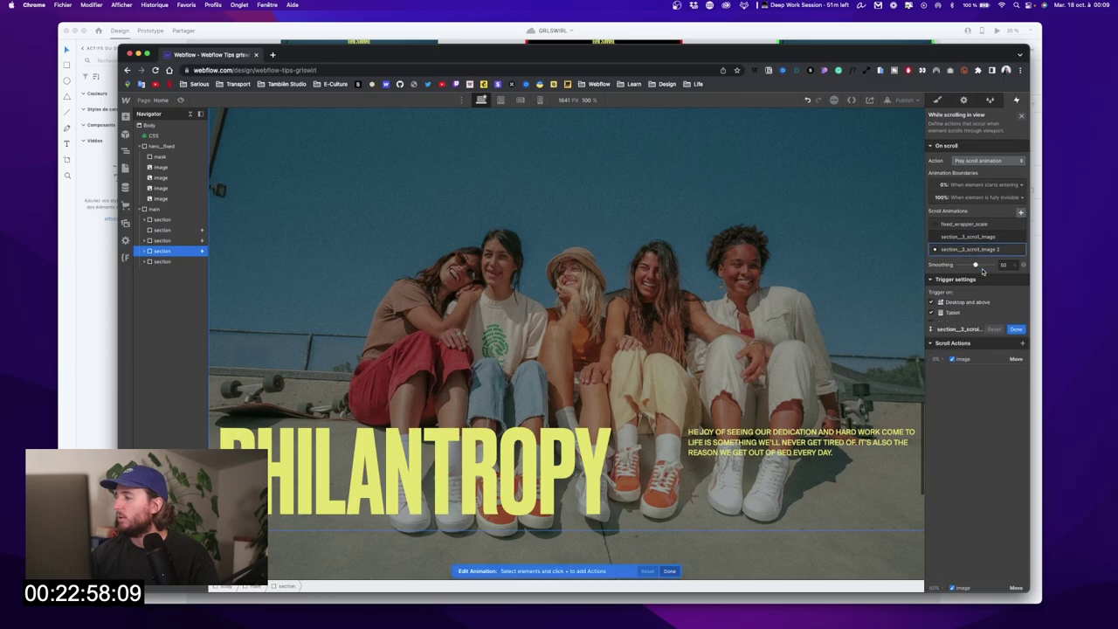
{"action": "left_click", "coordinate": [950, 116]}
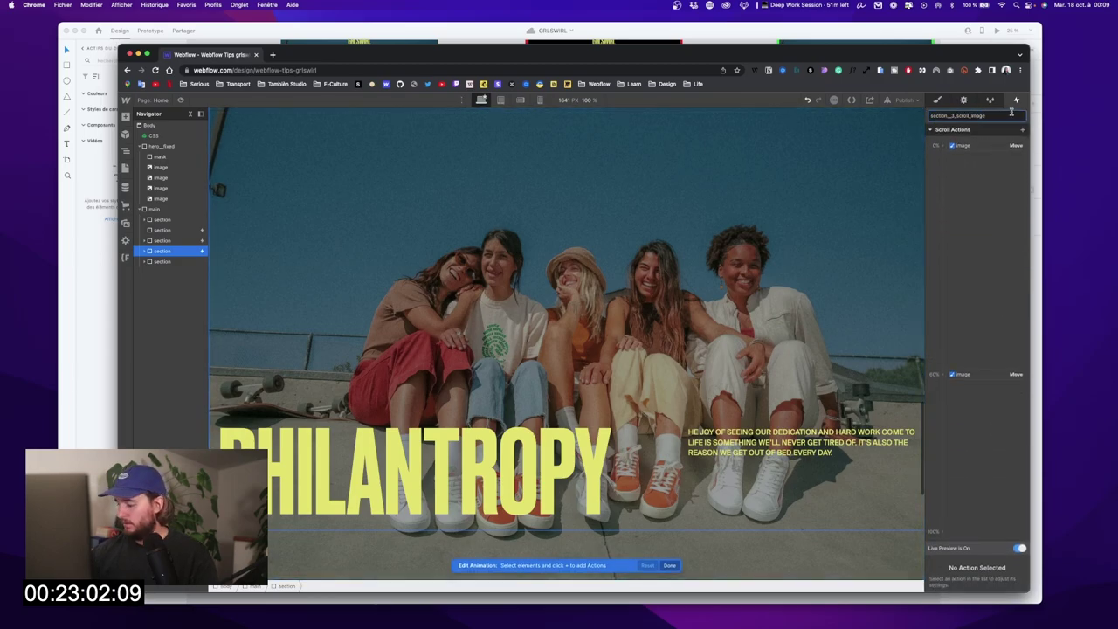
{"action": "key", "text": "Return"}
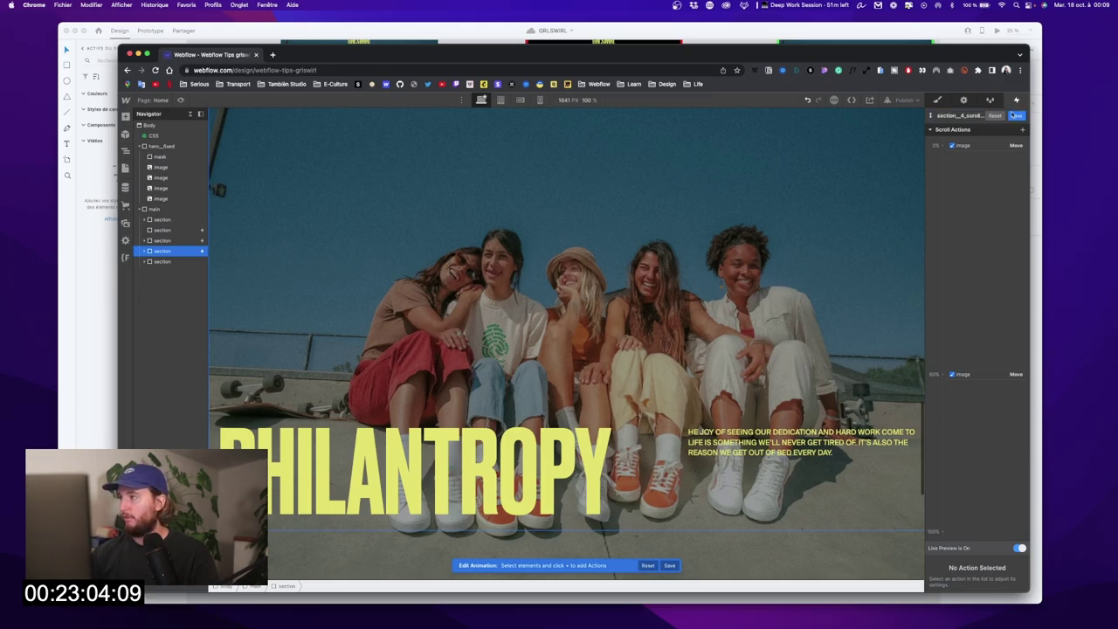
Step: Retarget both move actions of section__4_scroll_image to the second image (is-two) and save the animation
{"action": "left_click", "coordinate": [995, 145]}
{"action": "left_click", "coordinate": [992, 315], "text": "shift"}
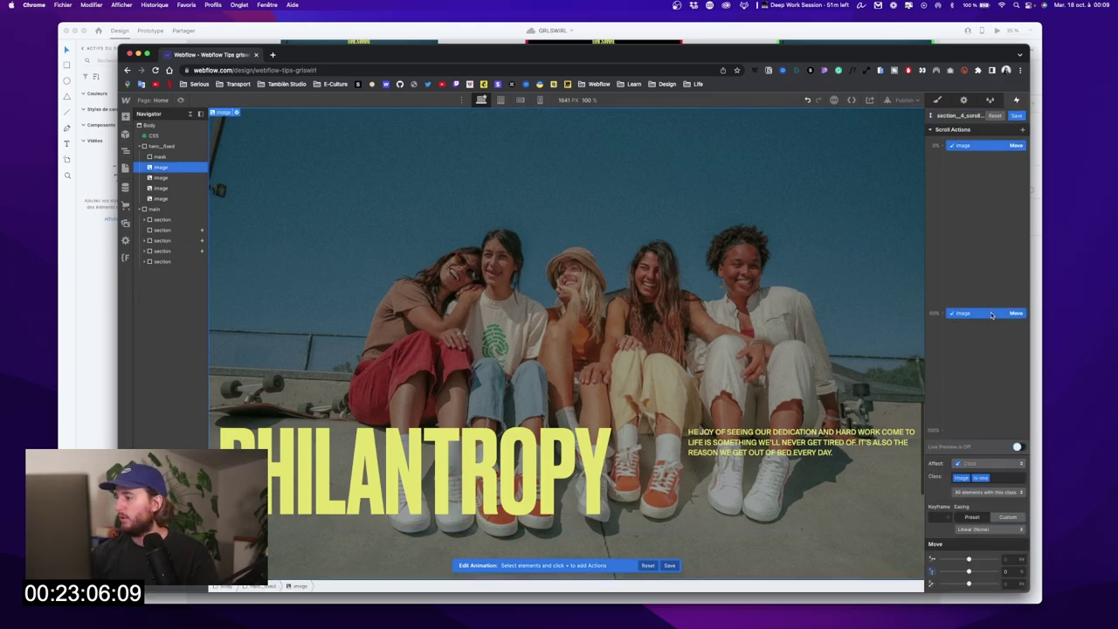
{"action": "right_click", "coordinate": [988, 314]}
{"action": "left_click", "coordinate": [989, 337]}
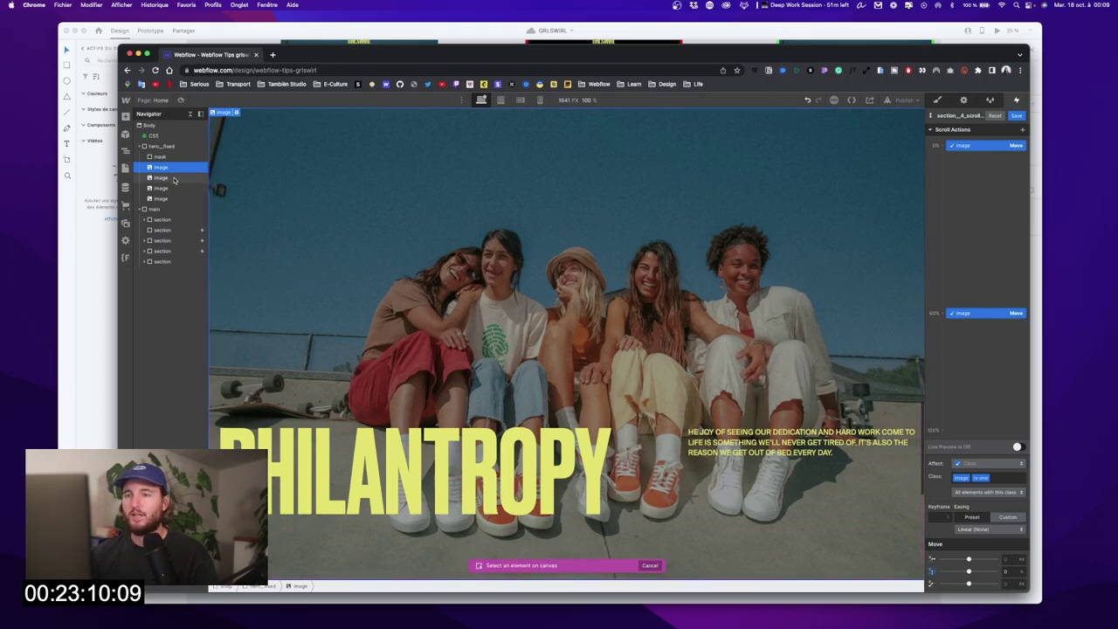
{"action": "left_click", "coordinate": [174, 179]}
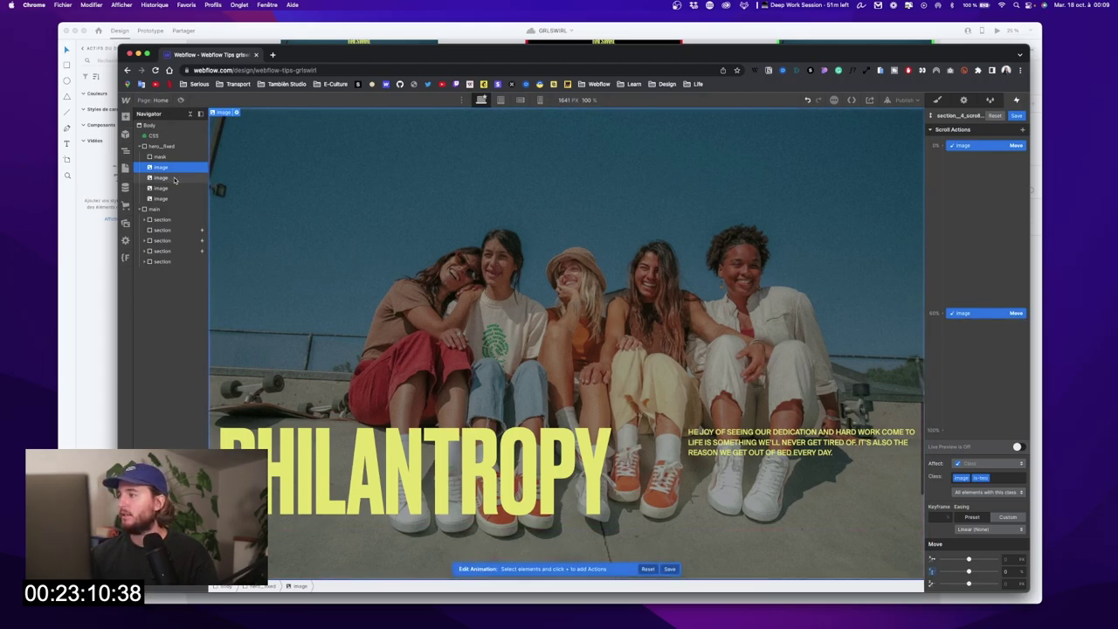
{"action": "left_click", "coordinate": [1019, 116]}
Step: Add a While scrolling in view trigger to the fifth section, applied to the section is-five class, with the Play scroll animation action
{"action": "left_click", "coordinate": [162, 261]}
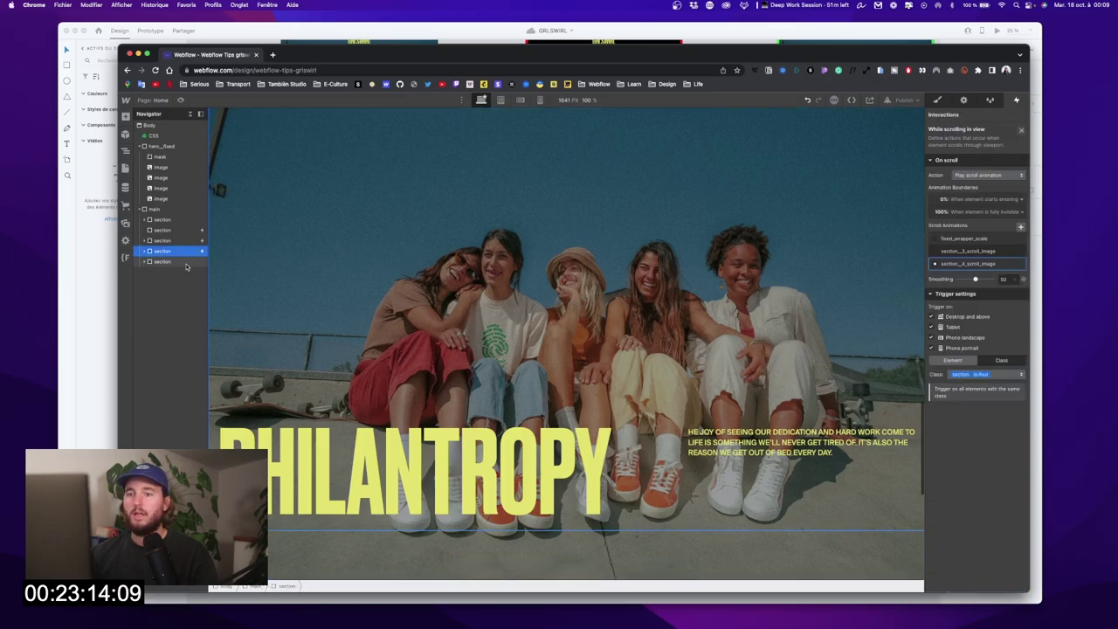
{"action": "left_click", "coordinate": [1022, 130]}
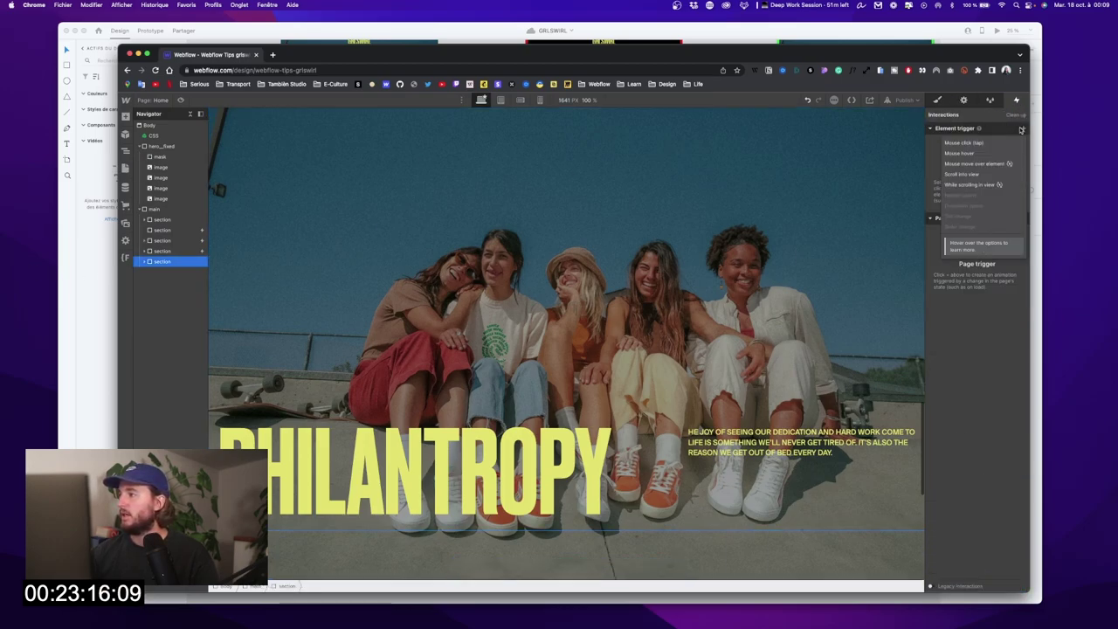
{"action": "left_click", "coordinate": [990, 187]}
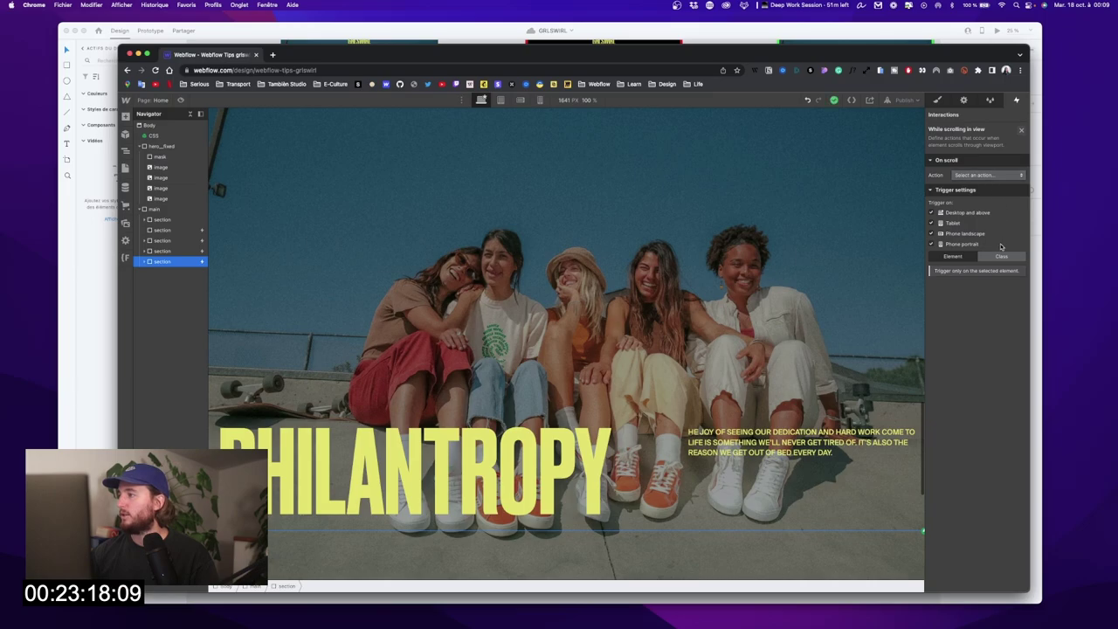
{"action": "left_click", "coordinate": [1002, 256]}
{"action": "left_click", "coordinate": [985, 176]}
{"action": "left_click", "coordinate": [976, 200]}
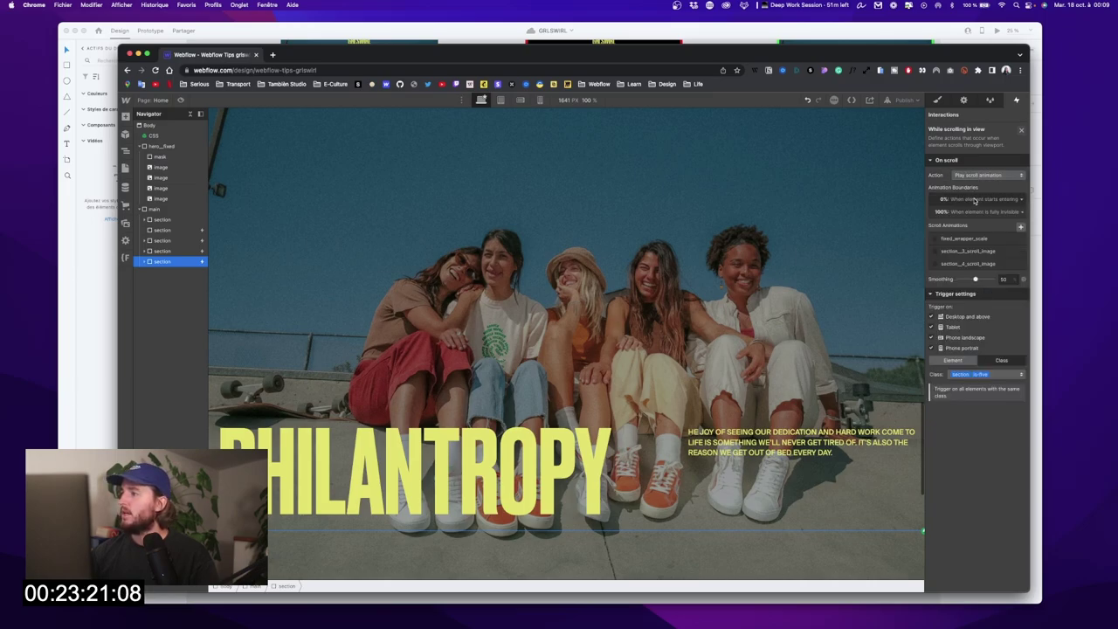
Step: Duplicate the section__4_scroll_image animation and rename the copy section__5_scroll_image
{"action": "left_click", "coordinate": [1018, 264]}
{"action": "left_click", "coordinate": [1012, 297]}
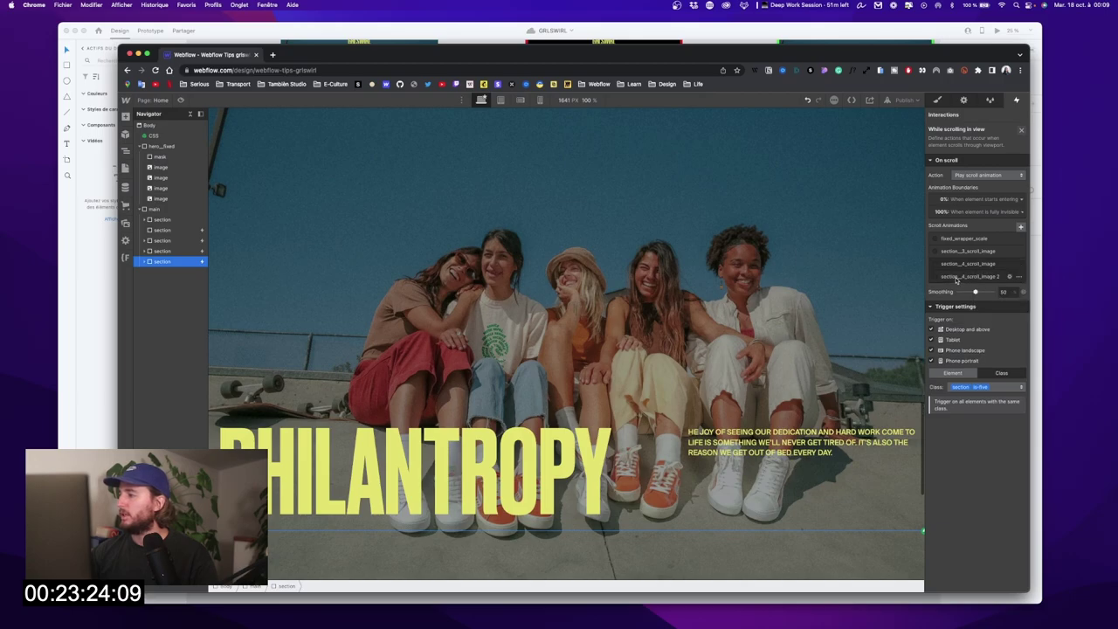
{"action": "left_click", "coordinate": [959, 277]}
{"action": "left_click", "coordinate": [945, 116]}
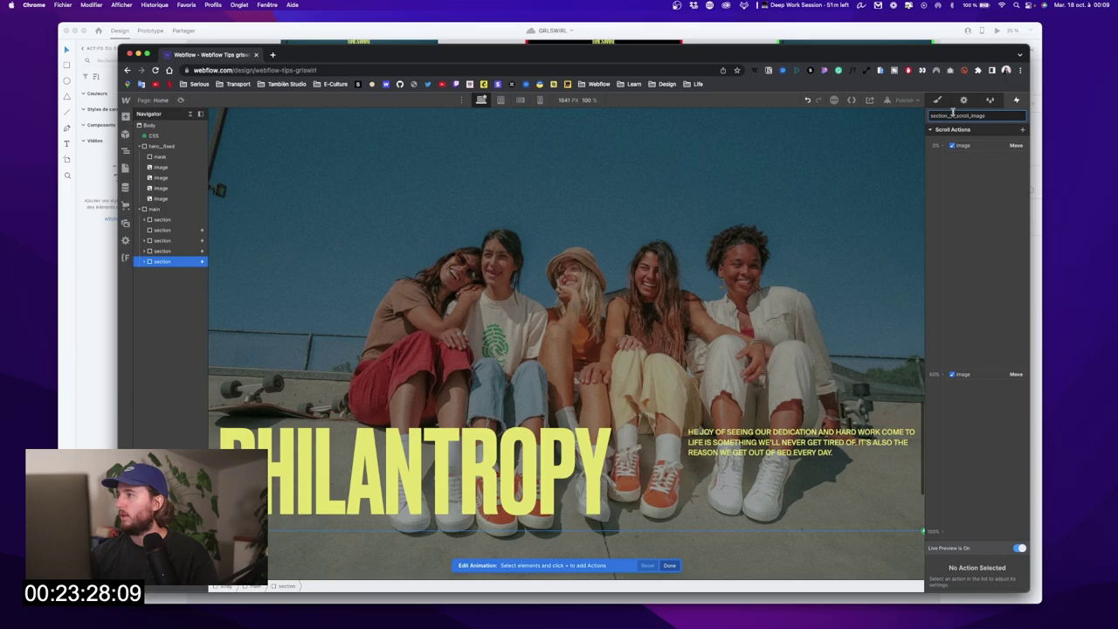
{"action": "type", "text": "5_"}
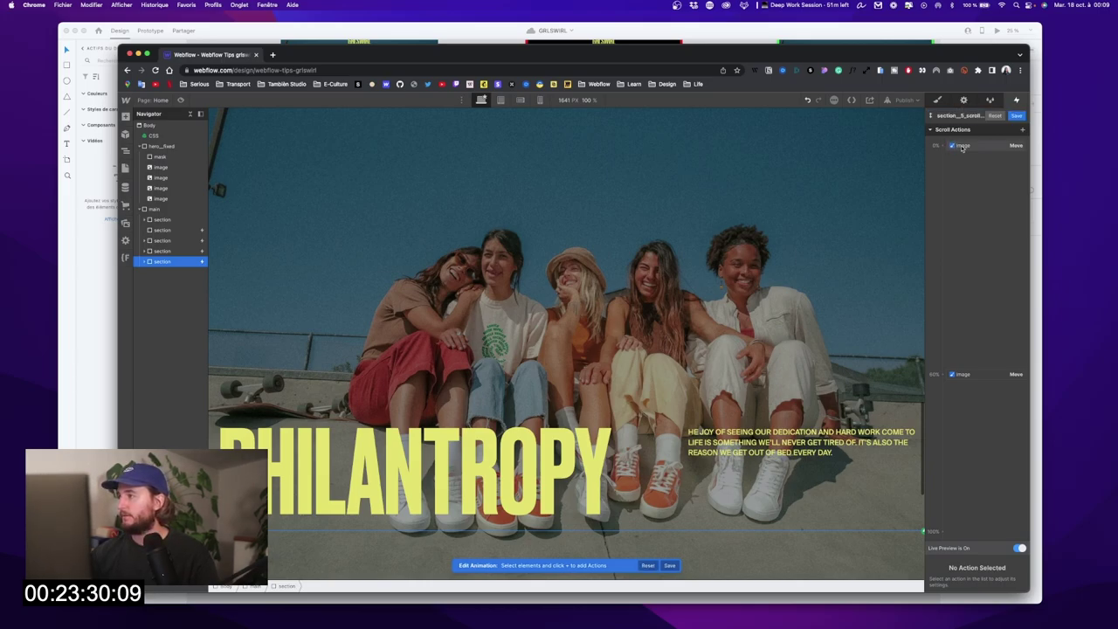
Step: Retarget both move actions of section__5_scroll_image to the third image (is-three) and save the animation
{"action": "left_click", "coordinate": [959, 146]}
{"action": "left_click", "coordinate": [991, 315]}
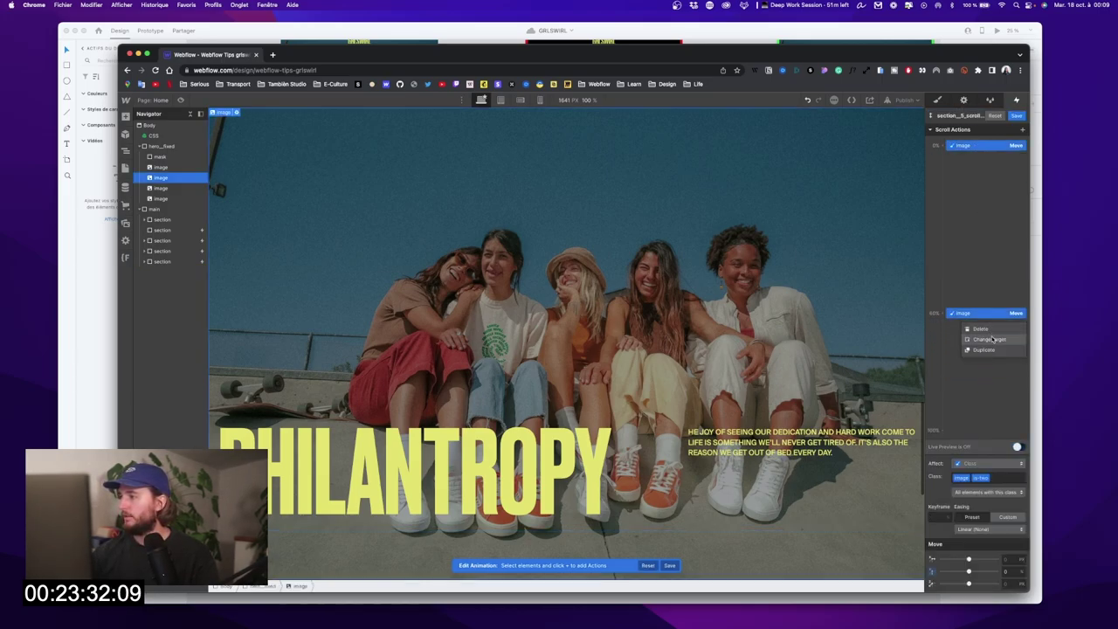
{"action": "left_click", "coordinate": [990, 339]}
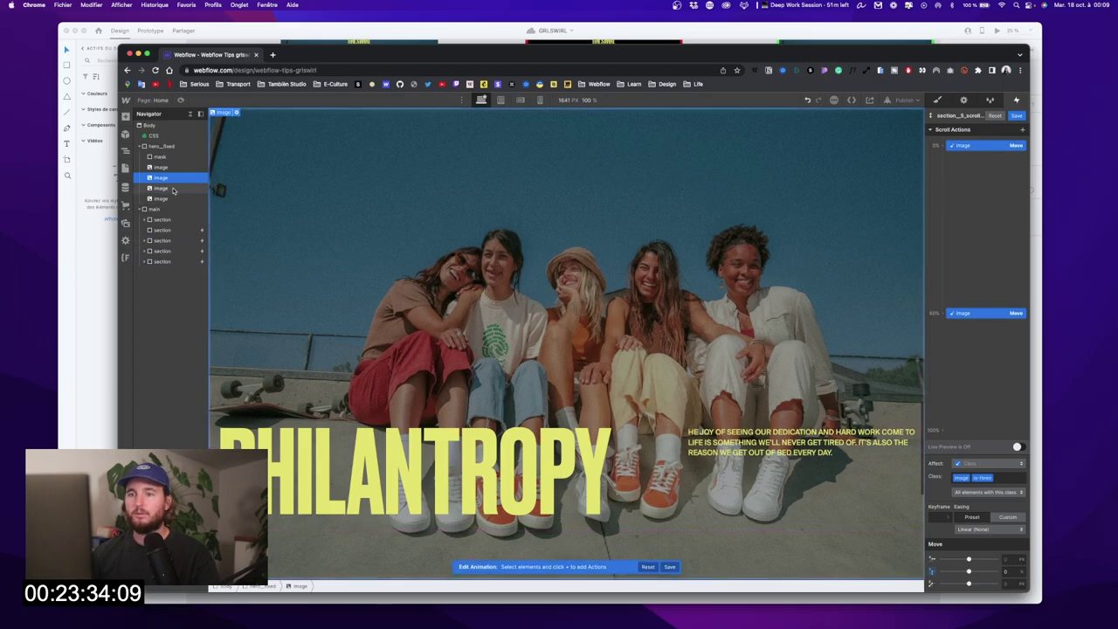
{"action": "left_click", "coordinate": [1016, 115]}
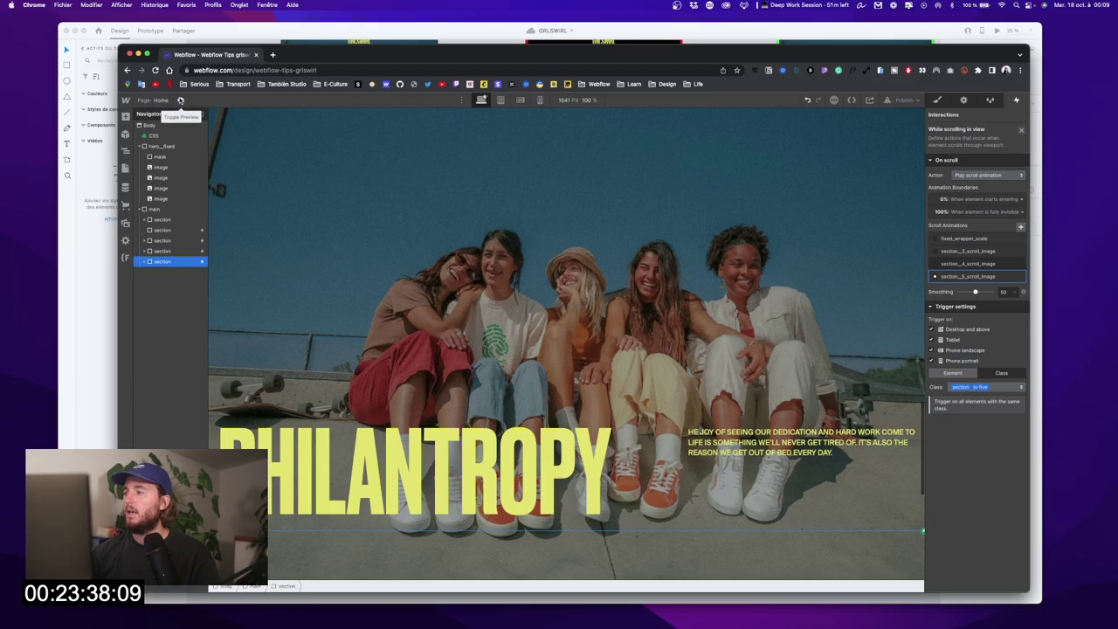
Step: Preview the page and examine the image transitions through all sections while scrolling down to the last section and back
{"action": "left_click", "coordinate": [180, 99]}
{"action": "scroll", "coordinate": [549, 210], "scroll_direction": "down", "scroll_amount": 5}
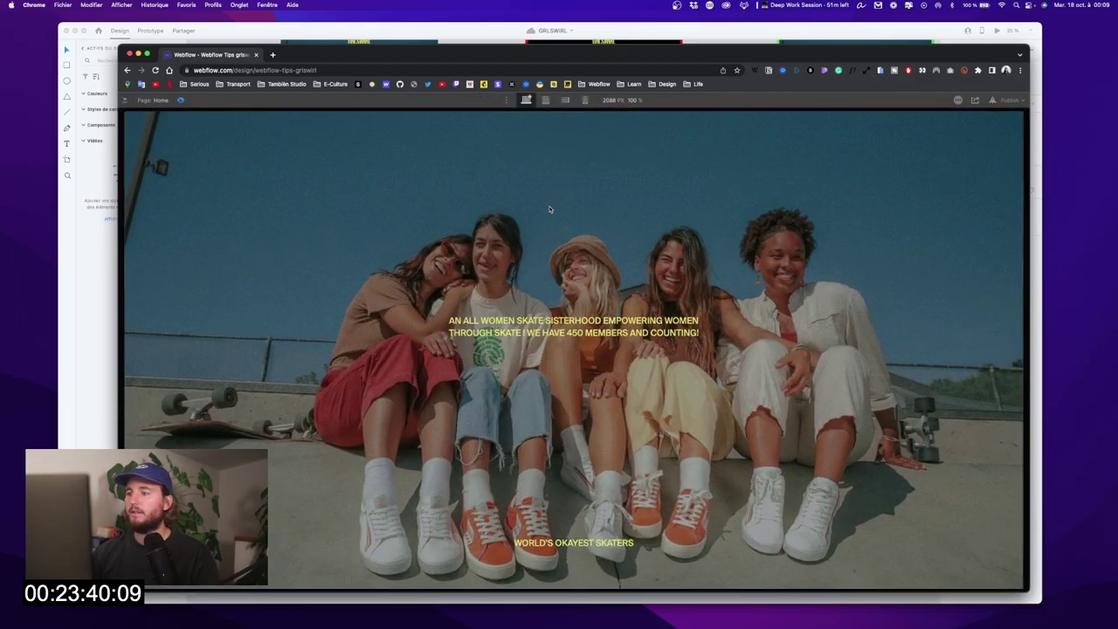
{"action": "scroll", "coordinate": [549, 209], "scroll_direction": "down", "scroll_amount": 10}
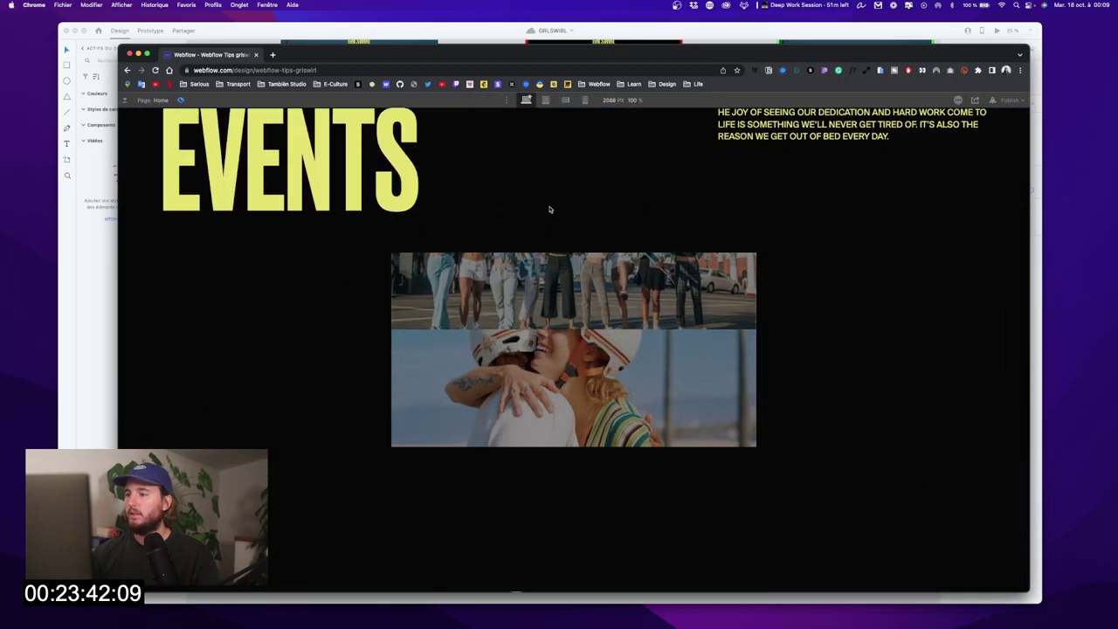
{"action": "scroll", "coordinate": [547, 207], "scroll_direction": "down", "scroll_amount": 3}
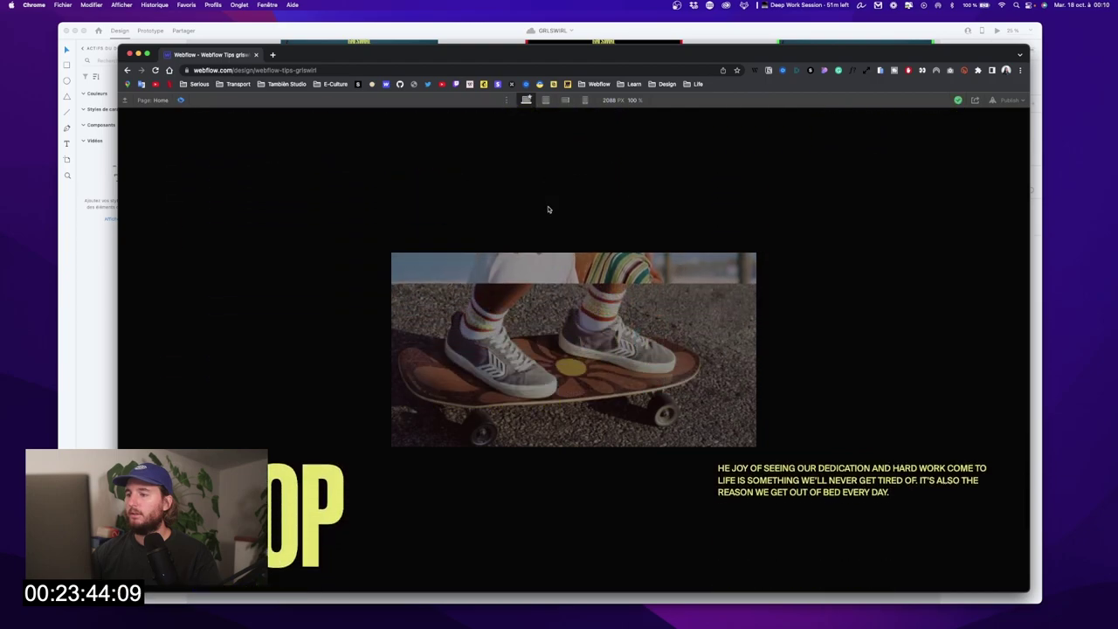
{"action": "scroll", "coordinate": [553, 388], "scroll_direction": "up", "scroll_amount": 3}
{"action": "scroll", "coordinate": [553, 388], "scroll_direction": "down", "scroll_amount": 3}
{"action": "scroll", "coordinate": [553, 387], "scroll_direction": "up", "scroll_amount": 3}
{"action": "scroll", "coordinate": [554, 387], "scroll_direction": "down", "scroll_amount": 2}
{"action": "scroll", "coordinate": [554, 388], "scroll_direction": "down", "scroll_amount": 1}
{"action": "scroll", "coordinate": [552, 387], "scroll_direction": "up", "scroll_amount": 15}
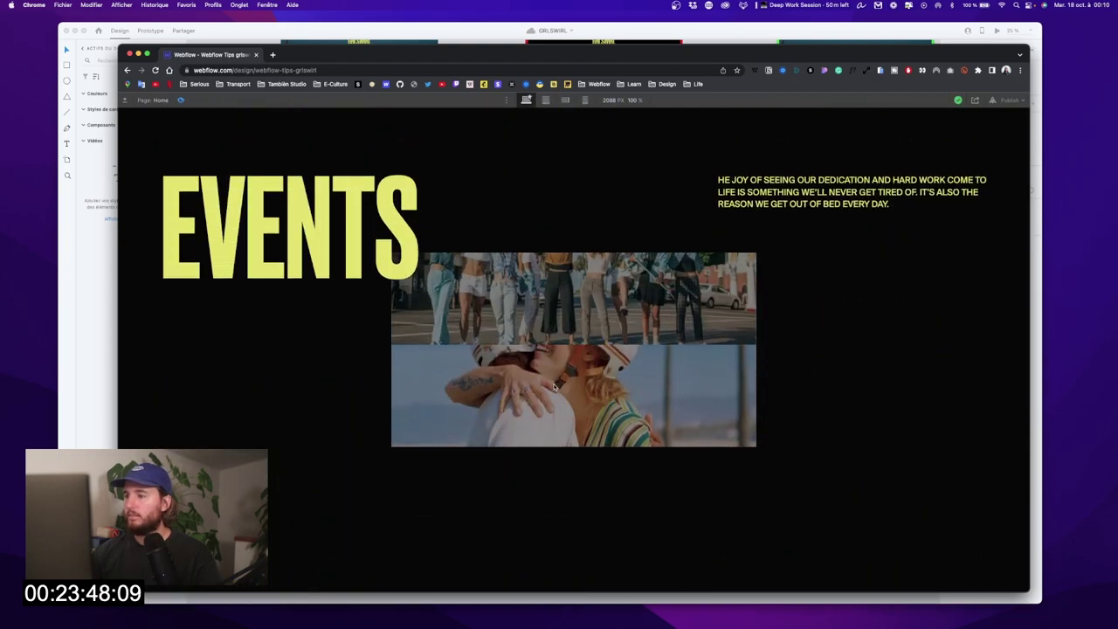
{"action": "scroll", "coordinate": [552, 387], "scroll_direction": "up", "scroll_amount": 10}
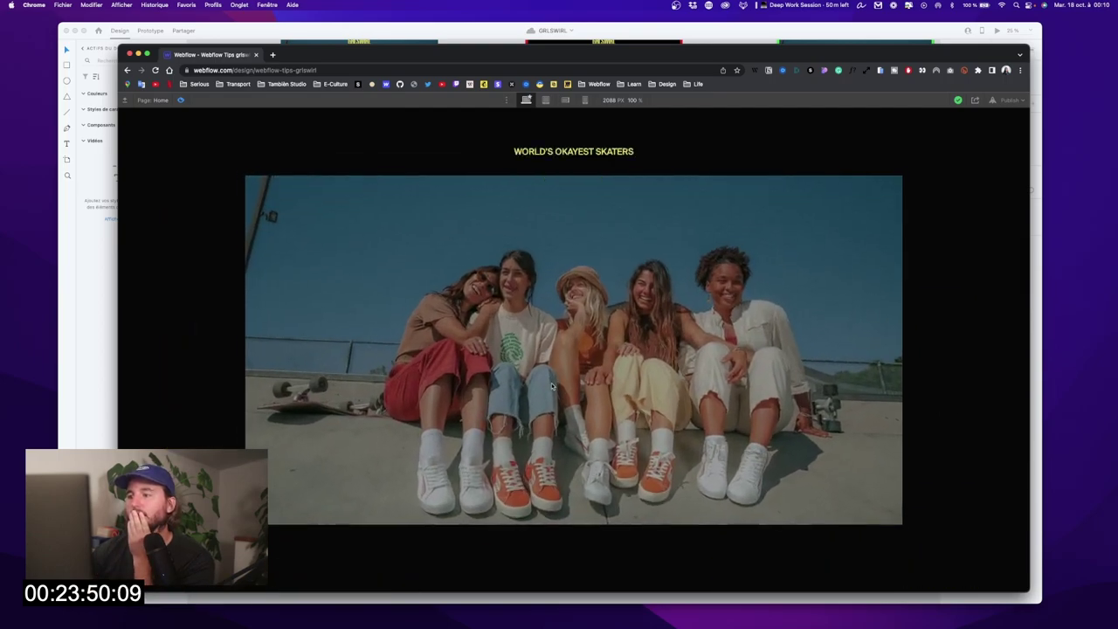
{"action": "scroll", "coordinate": [552, 387], "scroll_direction": "down", "scroll_amount": 10}
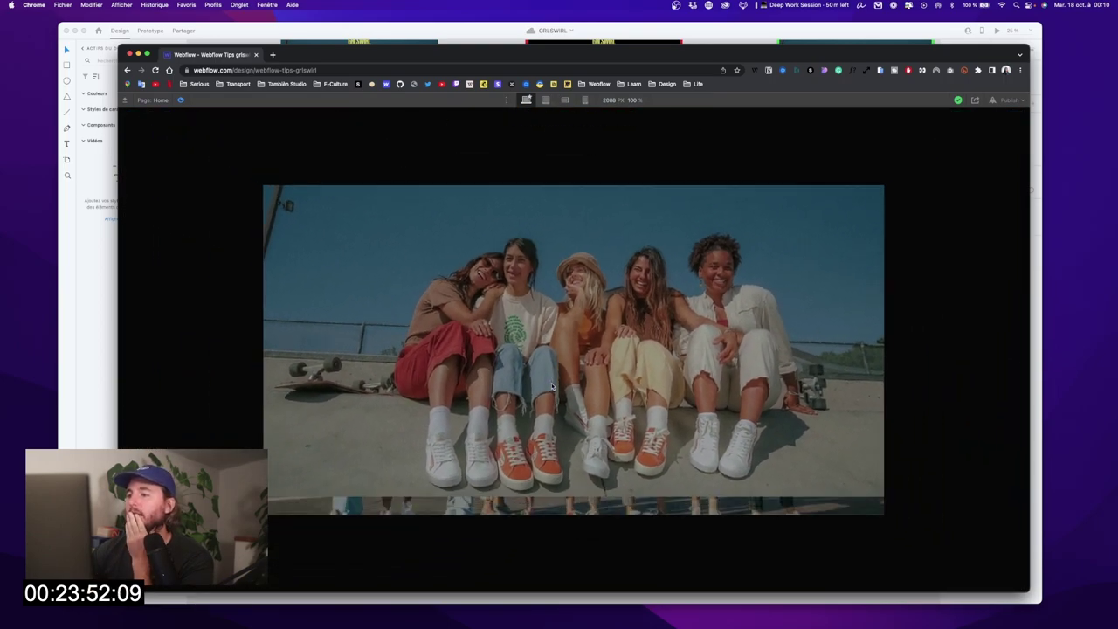
Step: Examine the image transitions around the EVENTS section in the preview, then return to the editing view
{"action": "scroll", "coordinate": [551, 386], "scroll_direction": "down", "scroll_amount": 10}
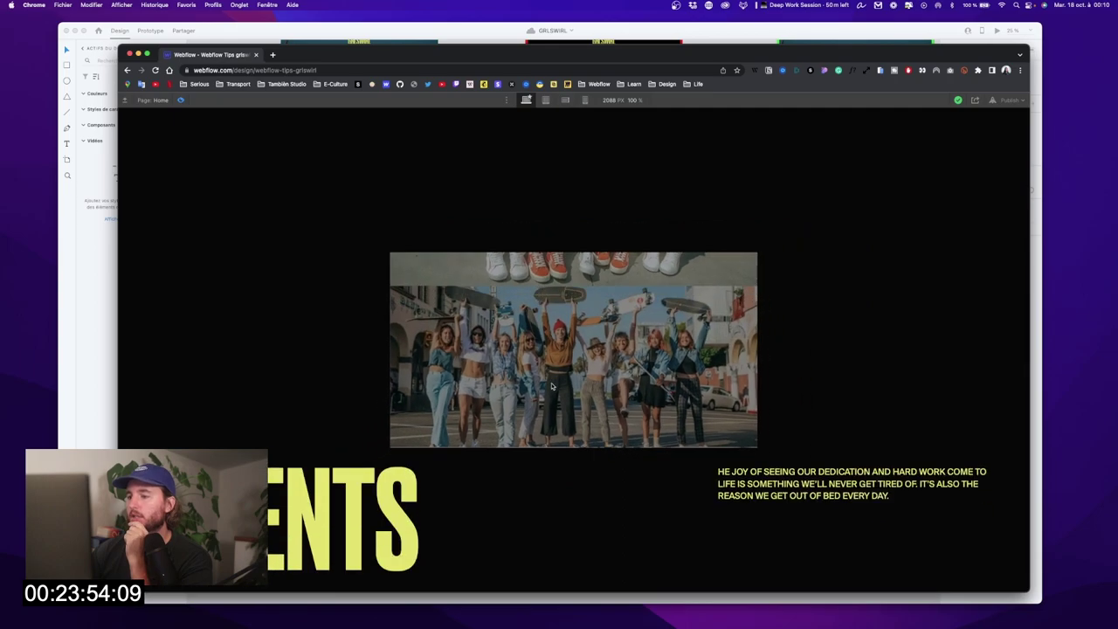
{"action": "scroll", "coordinate": [551, 386], "scroll_direction": "up", "scroll_amount": 10}
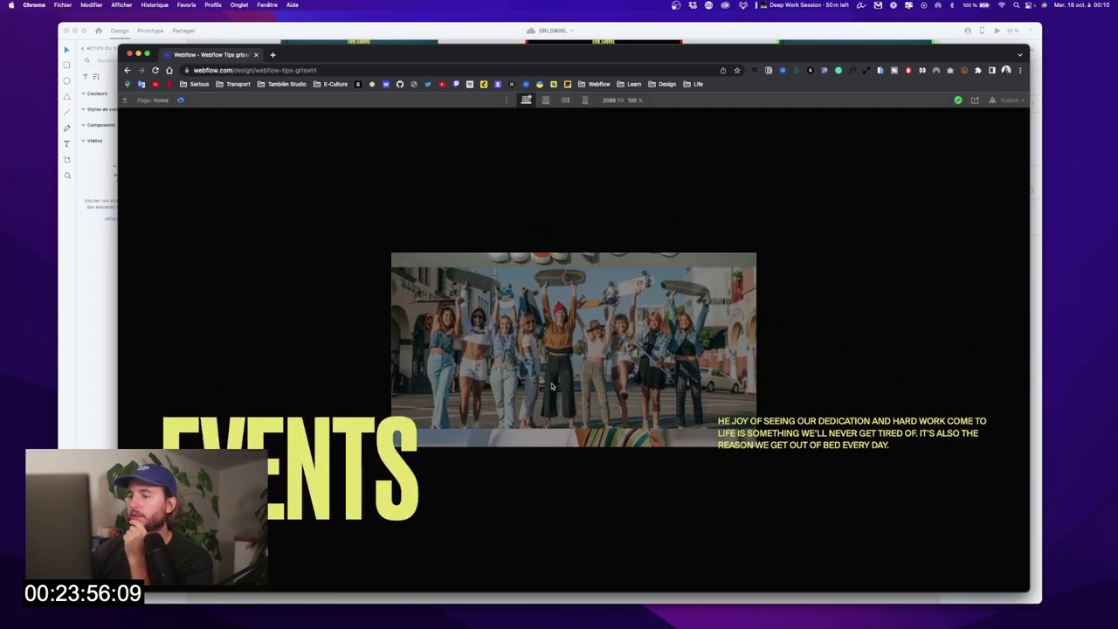
{"action": "scroll", "coordinate": [551, 386], "scroll_direction": "down", "scroll_amount": 5}
{"action": "scroll", "coordinate": [551, 386], "scroll_direction": "up", "scroll_amount": 4}
{"action": "scroll", "coordinate": [551, 386], "scroll_direction": "down", "scroll_amount": 10}
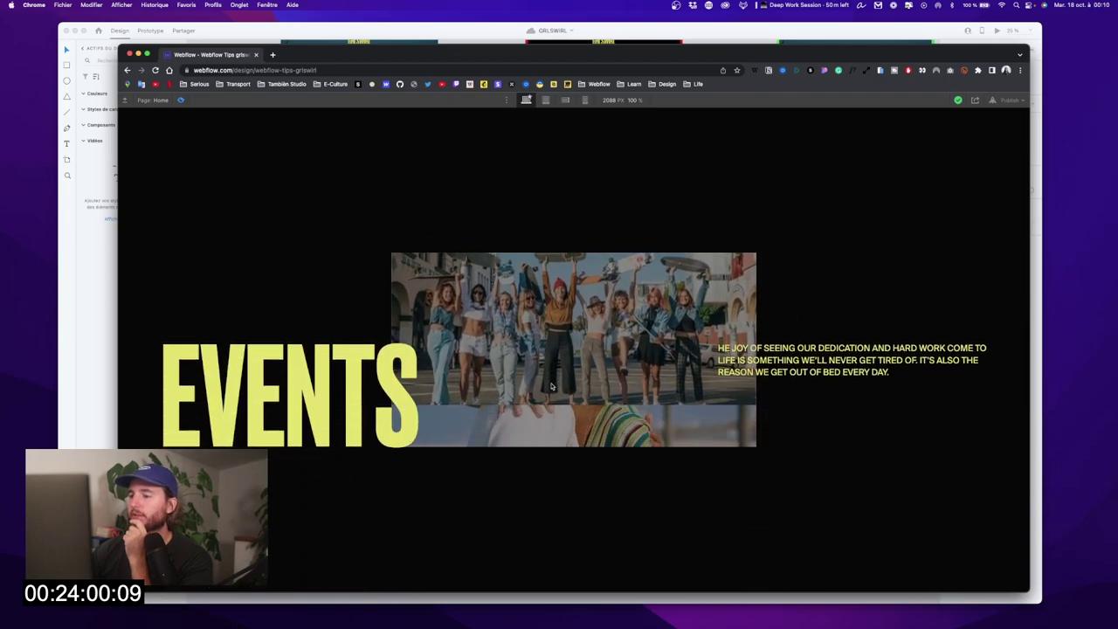
{"action": "scroll", "coordinate": [551, 386], "scroll_direction": "up", "scroll_amount": 2}
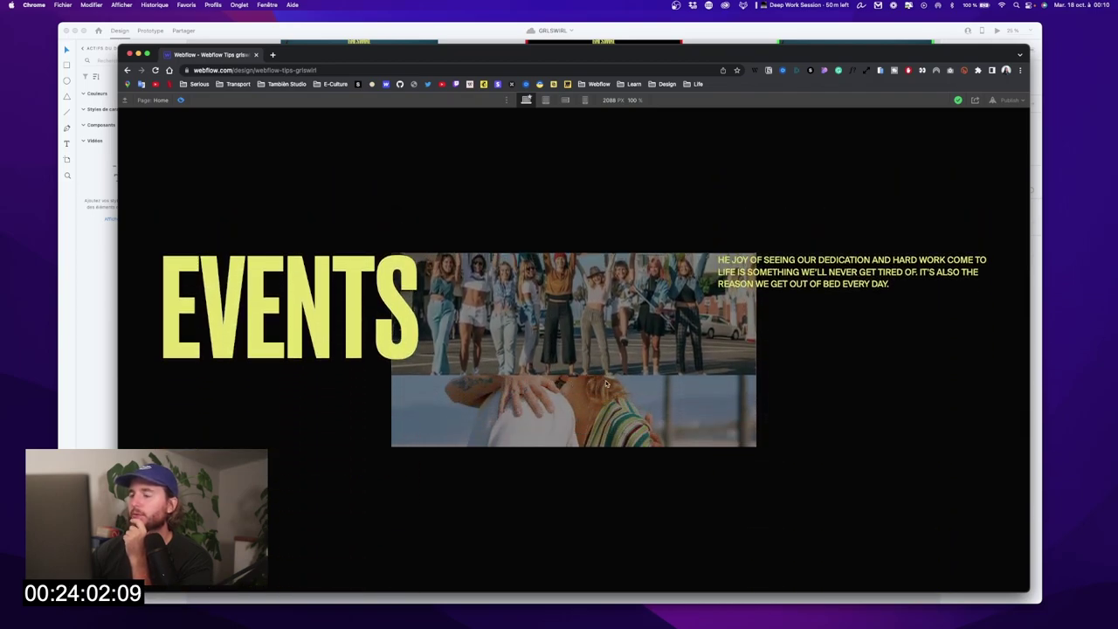
{"action": "scroll", "coordinate": [606, 383], "scroll_direction": "down", "scroll_amount": 10}
{"action": "scroll", "coordinate": [603, 385], "scroll_direction": "down", "scroll_amount": 3}
{"action": "scroll", "coordinate": [603, 385], "scroll_direction": "up", "scroll_amount": 10}
{"action": "key", "text": "super+shift+p"}
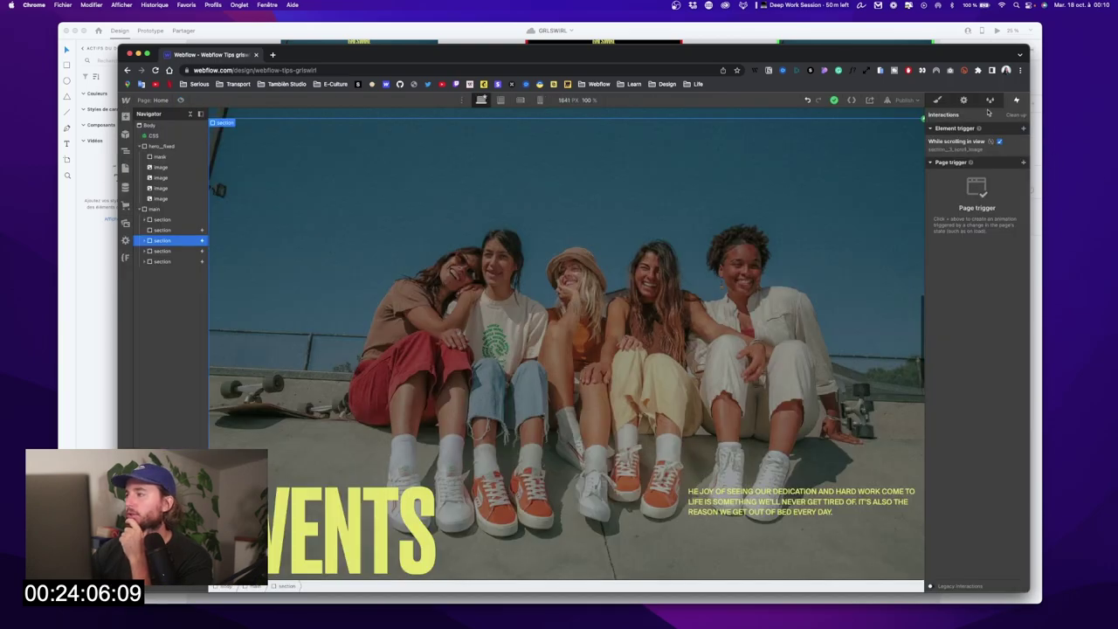
Step: Shift the first image Move action of the third section's section__3_scroll_image animation to the 30% keyframe and save it
{"action": "left_click", "coordinate": [965, 142]}
{"action": "left_click", "coordinate": [979, 252]}
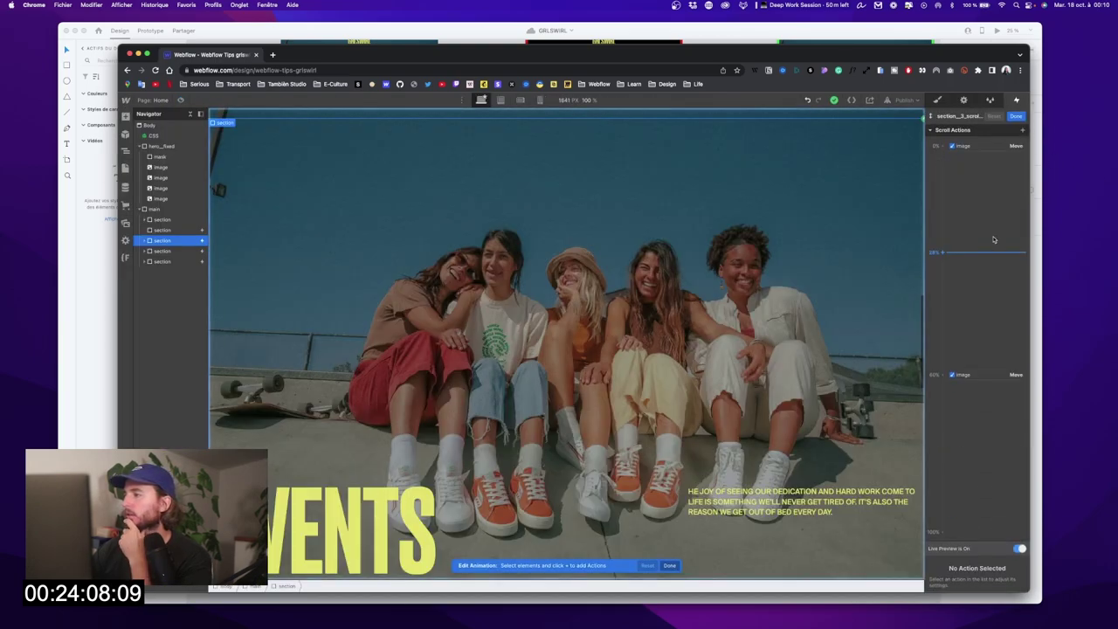
{"action": "left_click", "coordinate": [979, 145]}
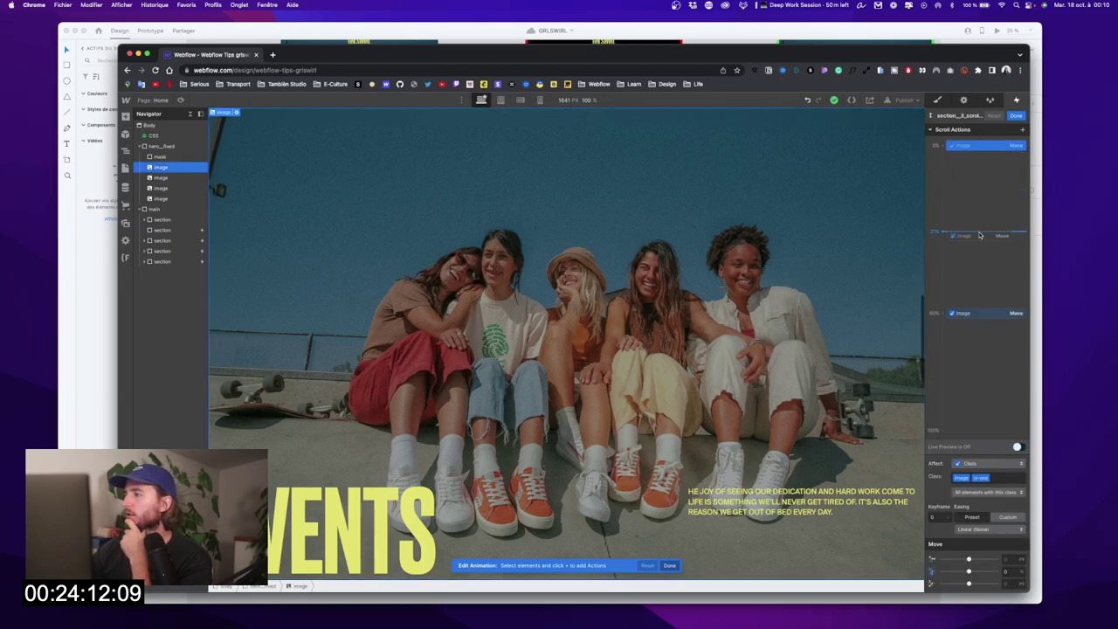
{"action": "left_click_drag", "start_coordinate": [980, 232], "coordinate": [980, 232]}
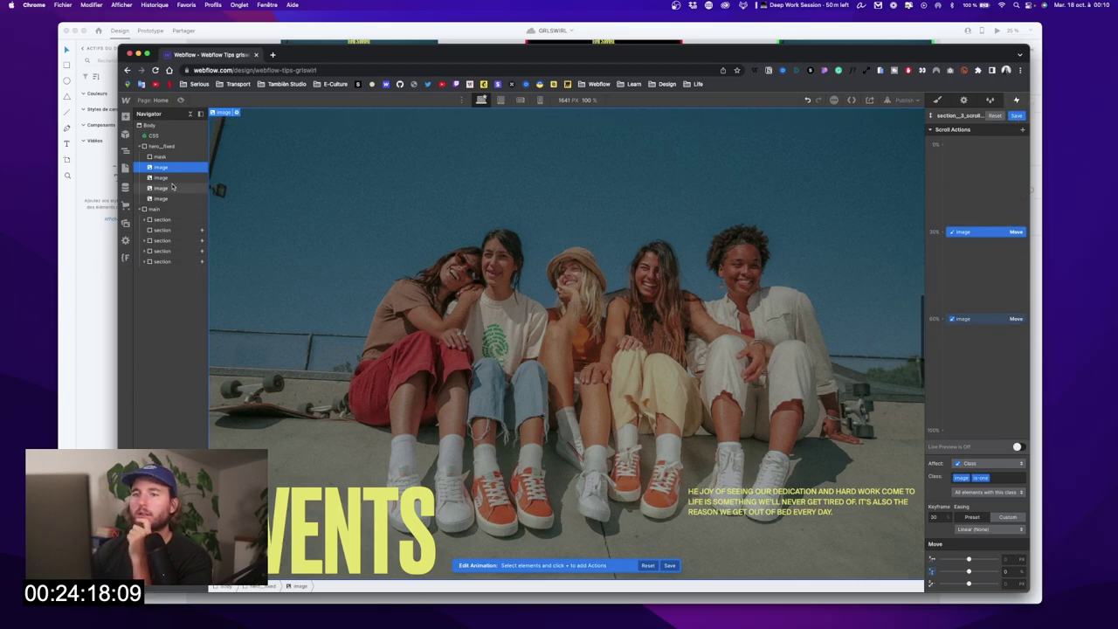
{"action": "left_click", "coordinate": [174, 240]}
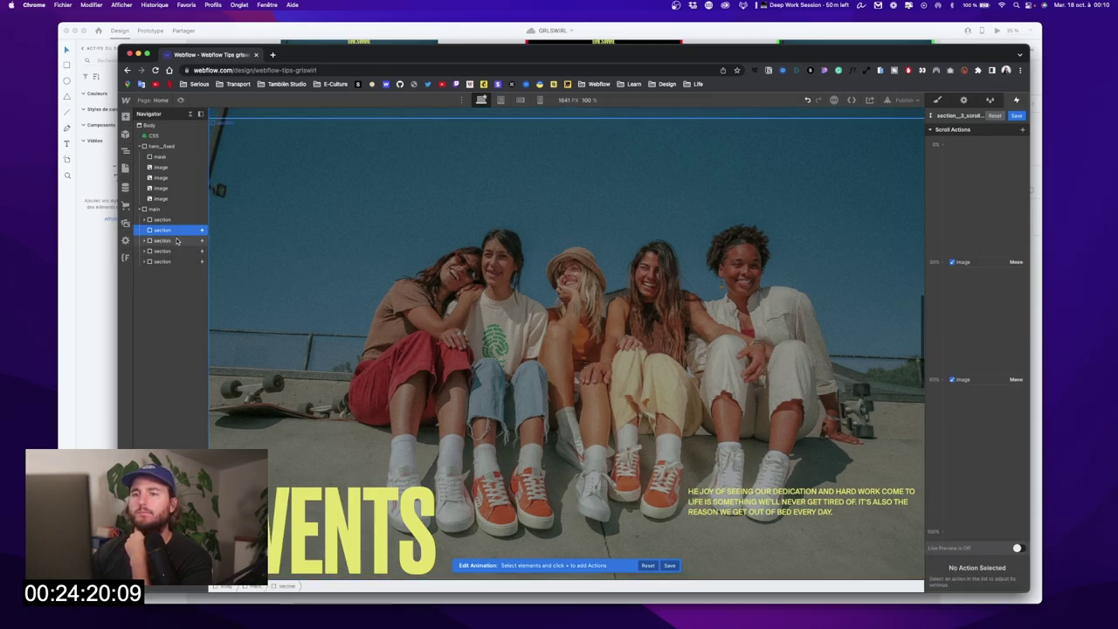
{"action": "left_click", "coordinate": [1018, 116]}
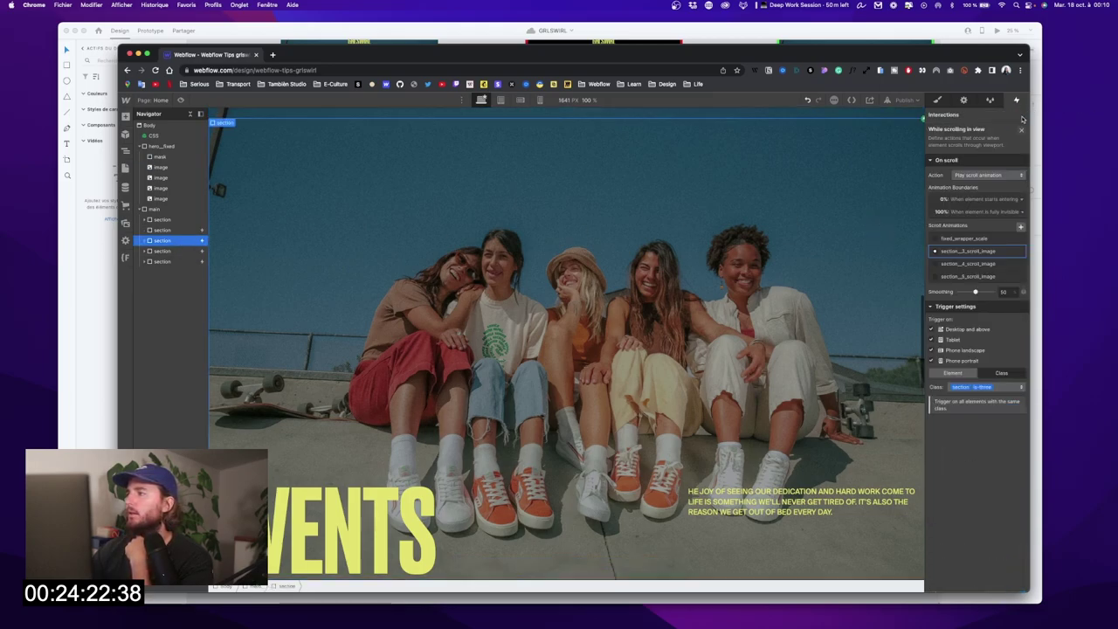
Step: Shift the first image Move action of the fourth section's section__4_scroll_image animation to the 30% keyframe and save it
{"action": "left_click", "coordinate": [196, 250]}
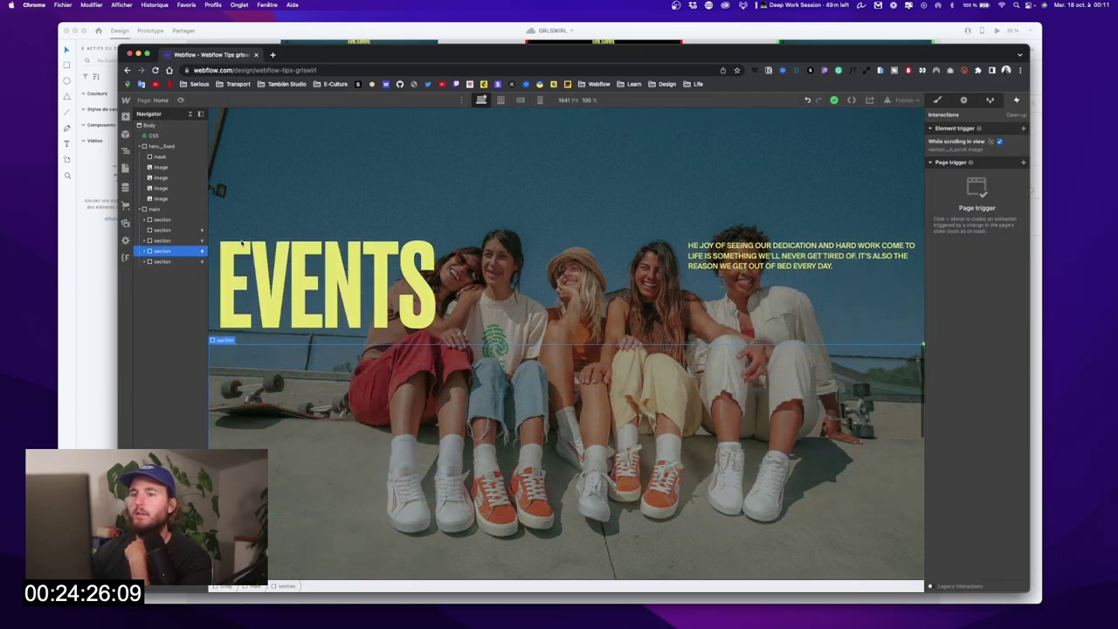
{"action": "left_click", "coordinate": [985, 147]}
{"action": "left_click", "coordinate": [978, 265]}
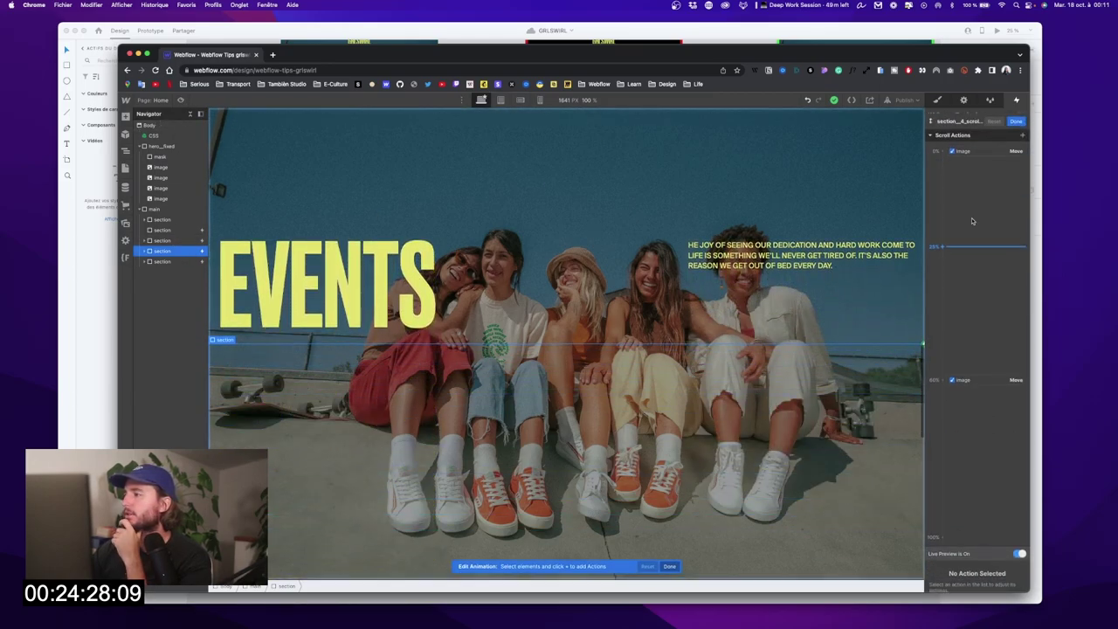
{"action": "left_click_drag", "start_coordinate": [980, 147], "coordinate": [974, 232]}
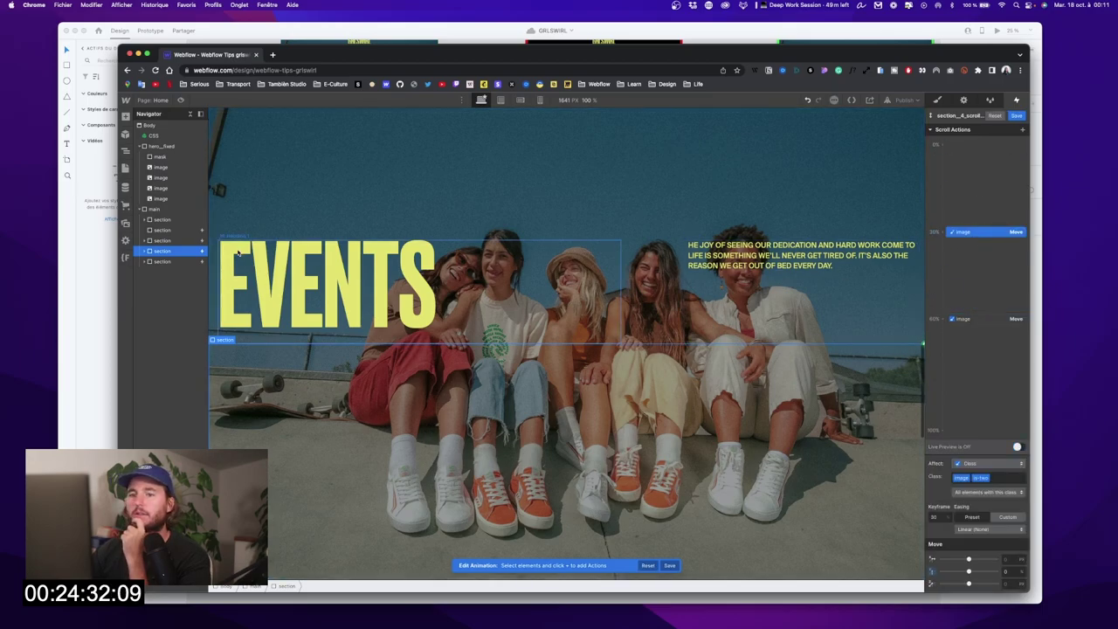
{"action": "left_click", "coordinate": [160, 262]}
{"action": "left_click", "coordinate": [1017, 116]}
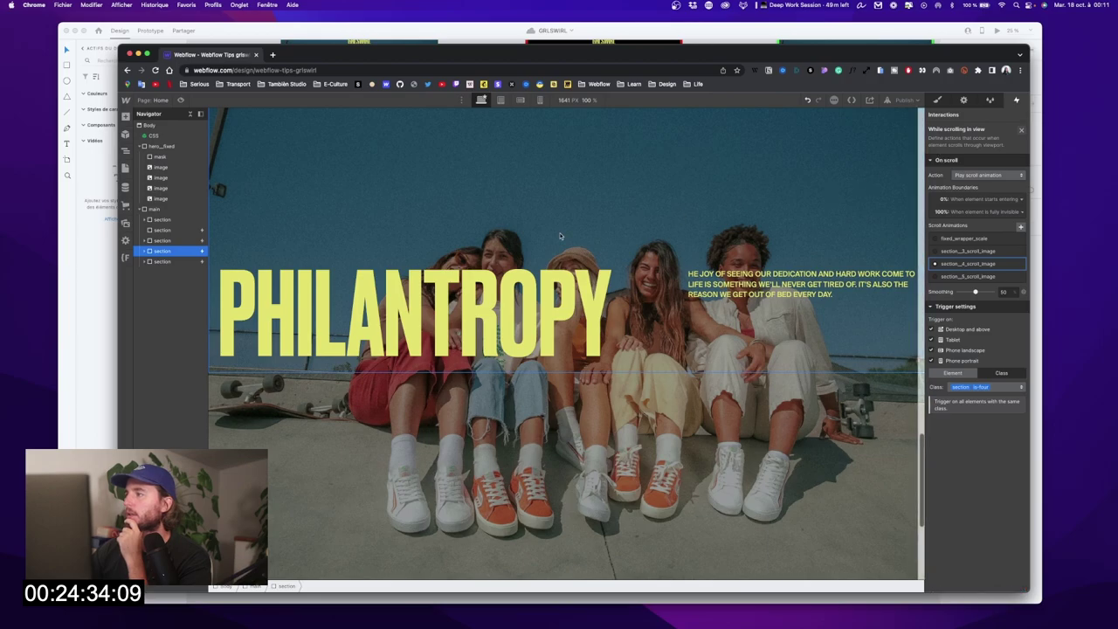
Step: Shift the first image Move action of the fifth section's section__5_scroll_image animation to about the 30% keyframe and save it
{"action": "left_click", "coordinate": [159, 261]}
{"action": "left_click", "coordinate": [964, 150]}
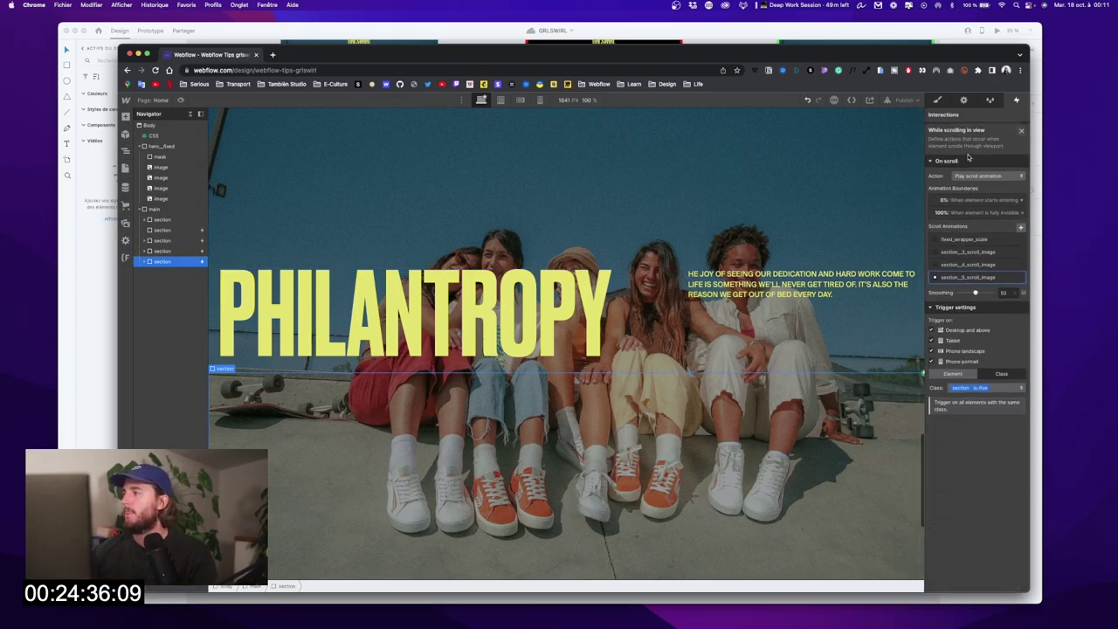
{"action": "left_click", "coordinate": [986, 276]}
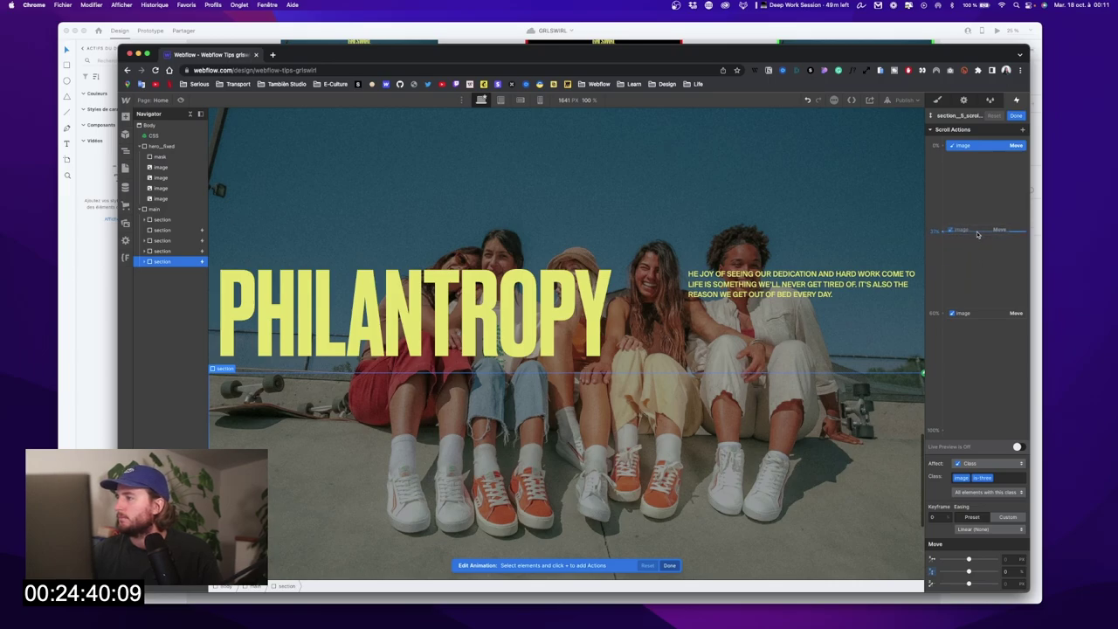
{"action": "left_click_drag", "start_coordinate": [978, 231], "coordinate": [978, 232]}
{"action": "left_click", "coordinate": [1017, 115]}
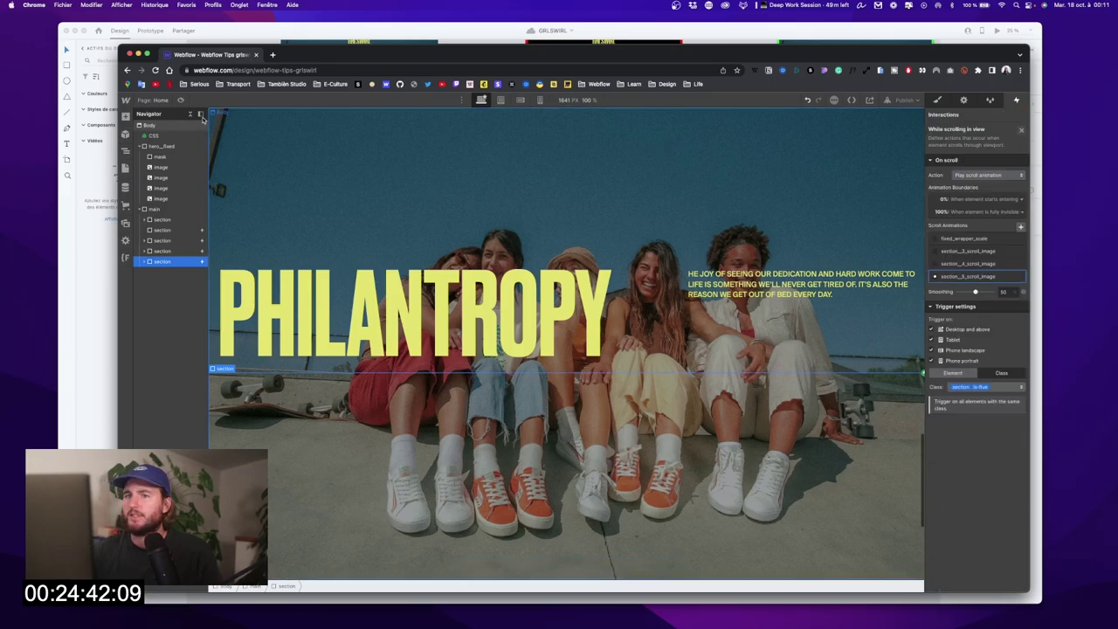
Step: Preview the page and check the retimed image transitions from the hero down to the SHOP section
{"action": "key", "text": "shift+p"}
{"action": "scroll", "coordinate": [410, 186], "scroll_direction": "down", "scroll_amount": 10}
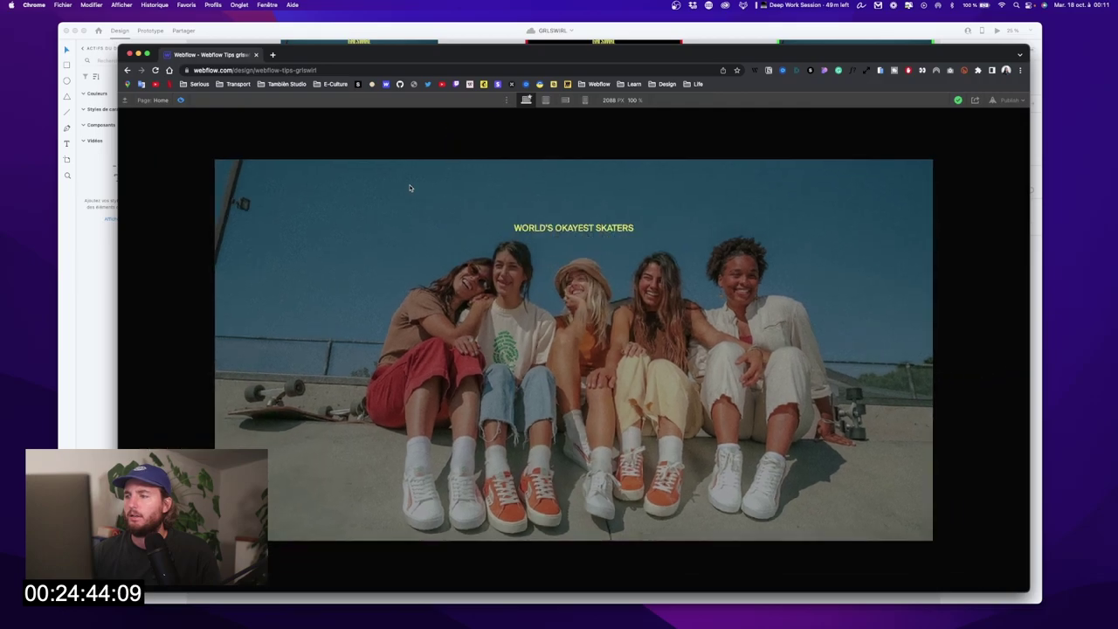
{"action": "scroll", "coordinate": [410, 187], "scroll_direction": "down", "scroll_amount": 10}
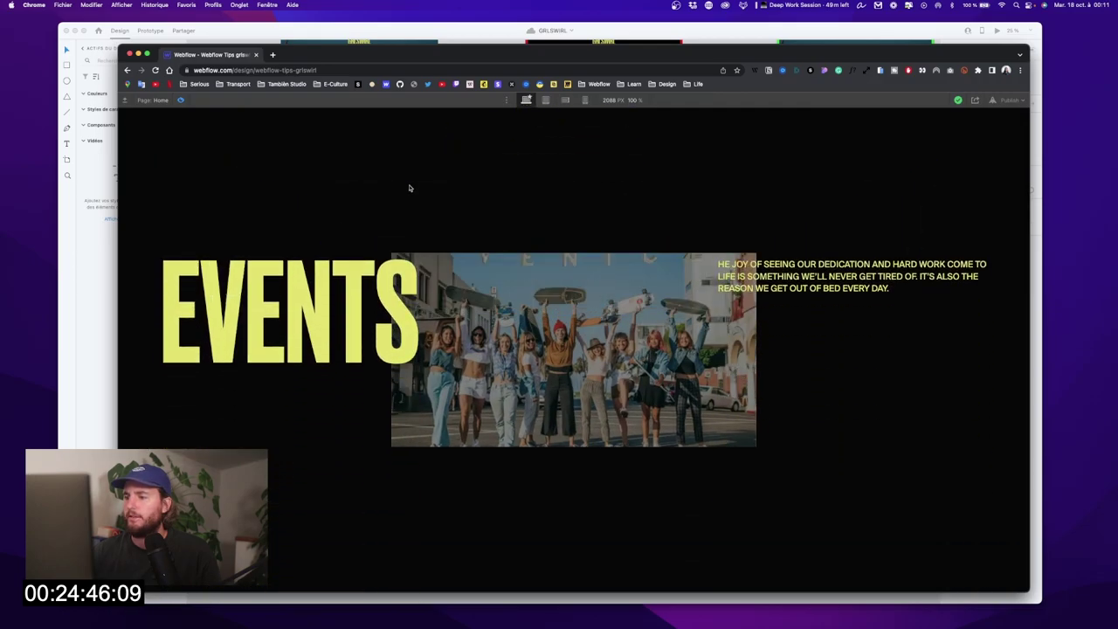
{"action": "scroll", "coordinate": [407, 187], "scroll_direction": "down", "scroll_amount": 5}
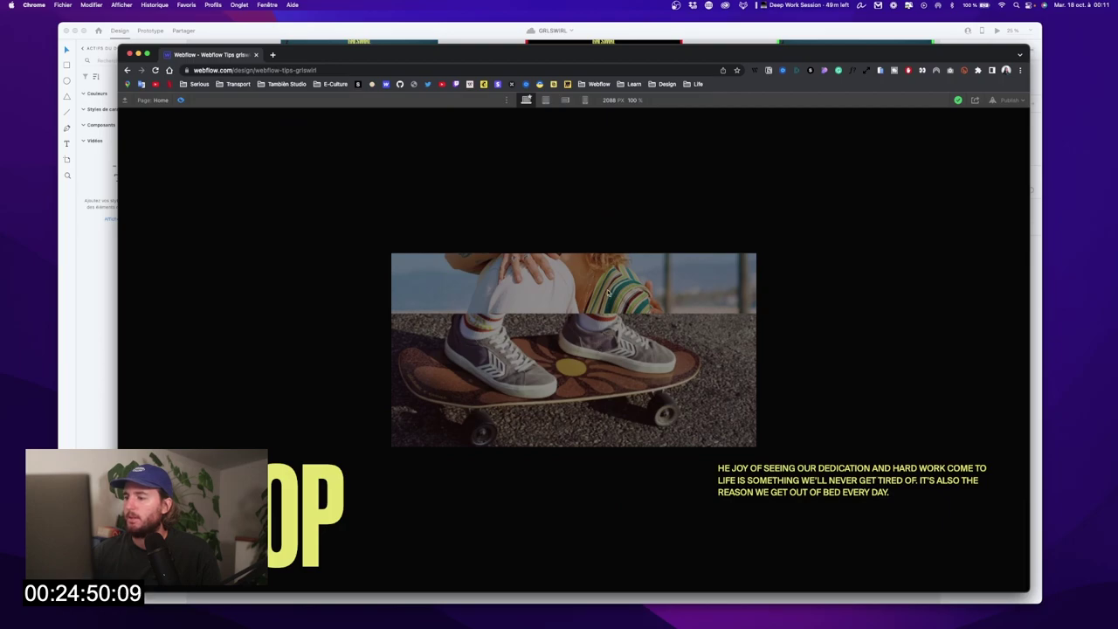
{"action": "left_click", "coordinate": [181, 100]}
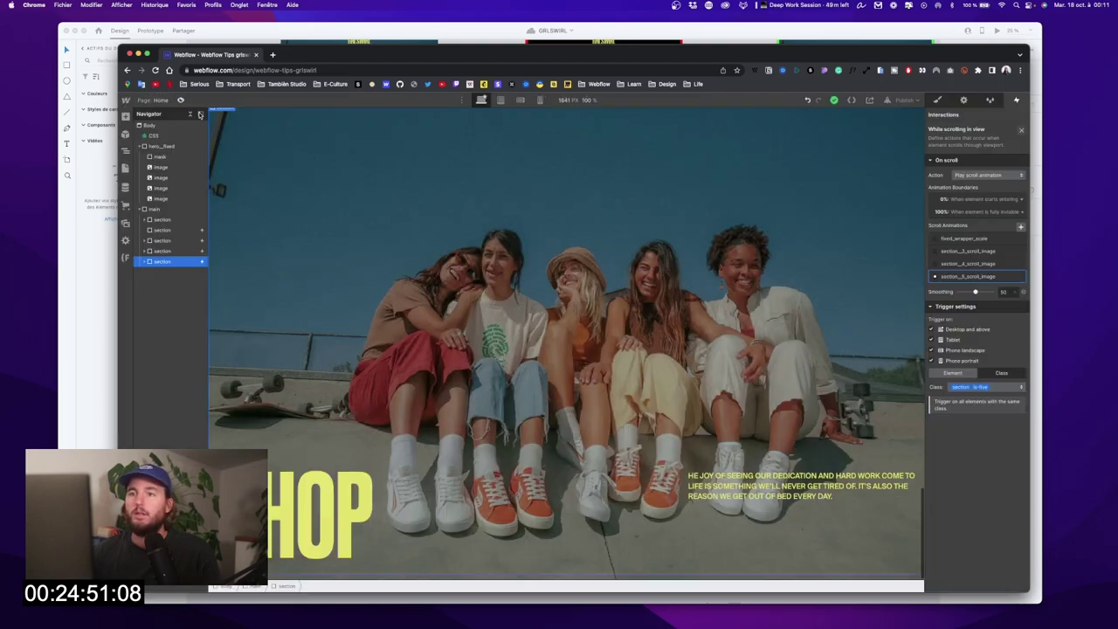
Step: Duplicate the empty second section and place the copy after the last section inside main
{"action": "left_click", "coordinate": [172, 229]}
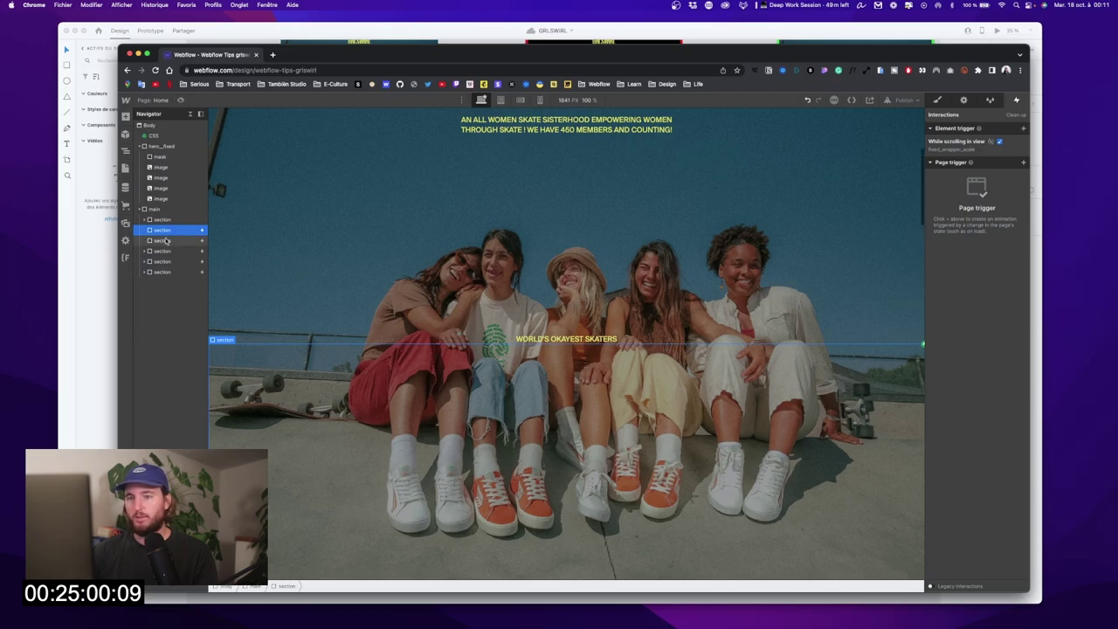
{"action": "left_click", "coordinate": [155, 273]}
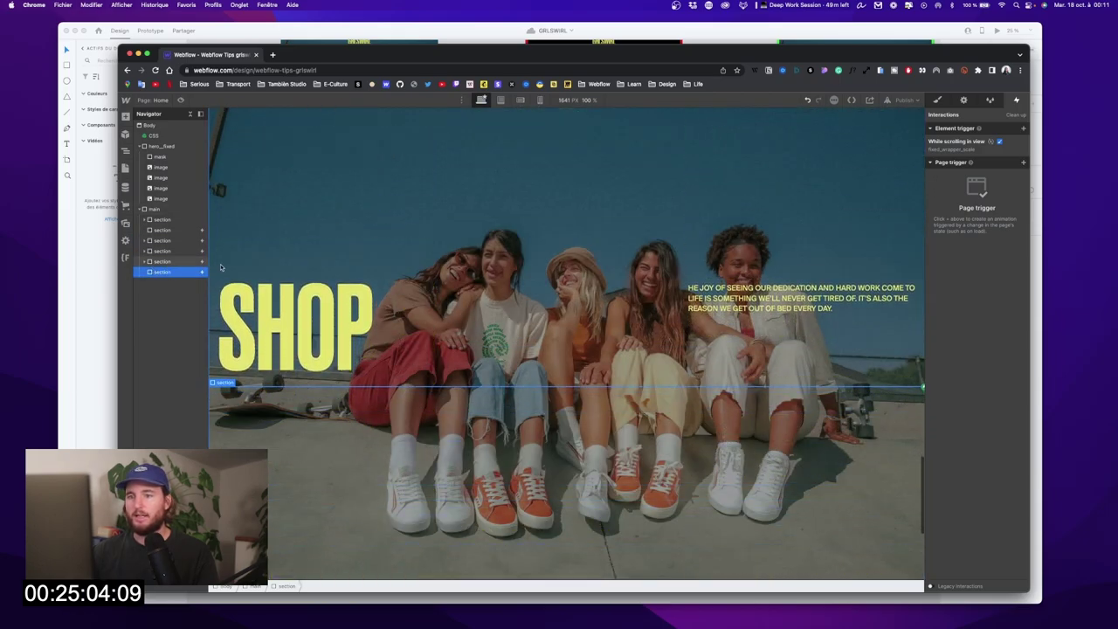
{"action": "scroll", "coordinate": [431, 289], "scroll_direction": "down", "scroll_amount": 3}
{"action": "scroll", "coordinate": [431, 289], "scroll_direction": "up", "scroll_amount": 2}
{"action": "scroll", "coordinate": [432, 289], "scroll_direction": "down", "scroll_amount": 2}
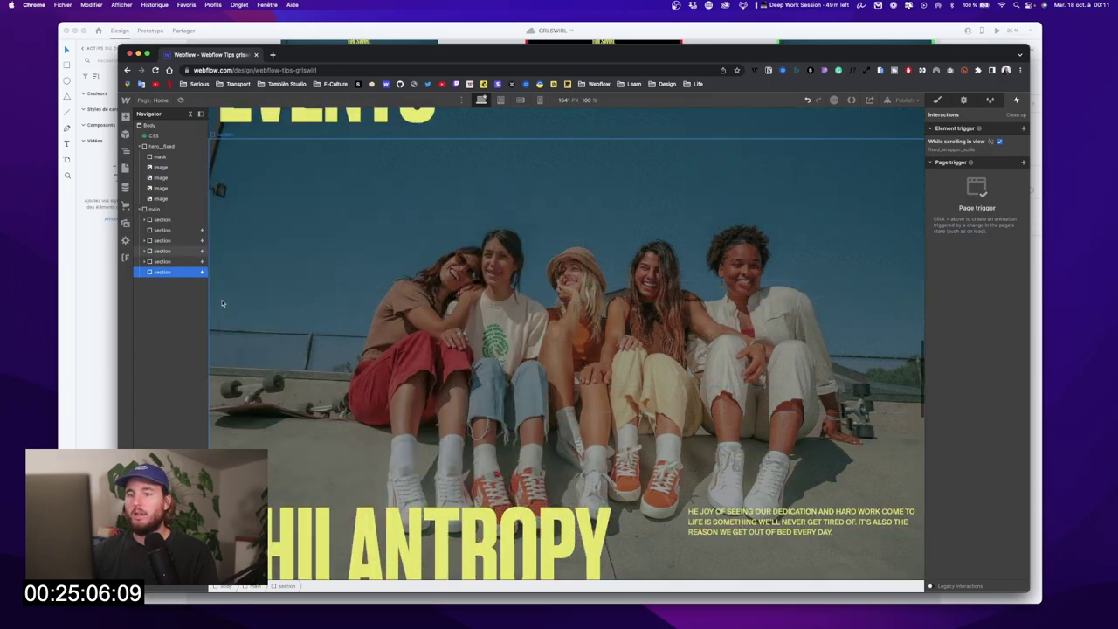
Step: Replace the is-two combo class on the copied last section with a new is-six combo class
{"action": "left_click", "coordinate": [936, 101]}
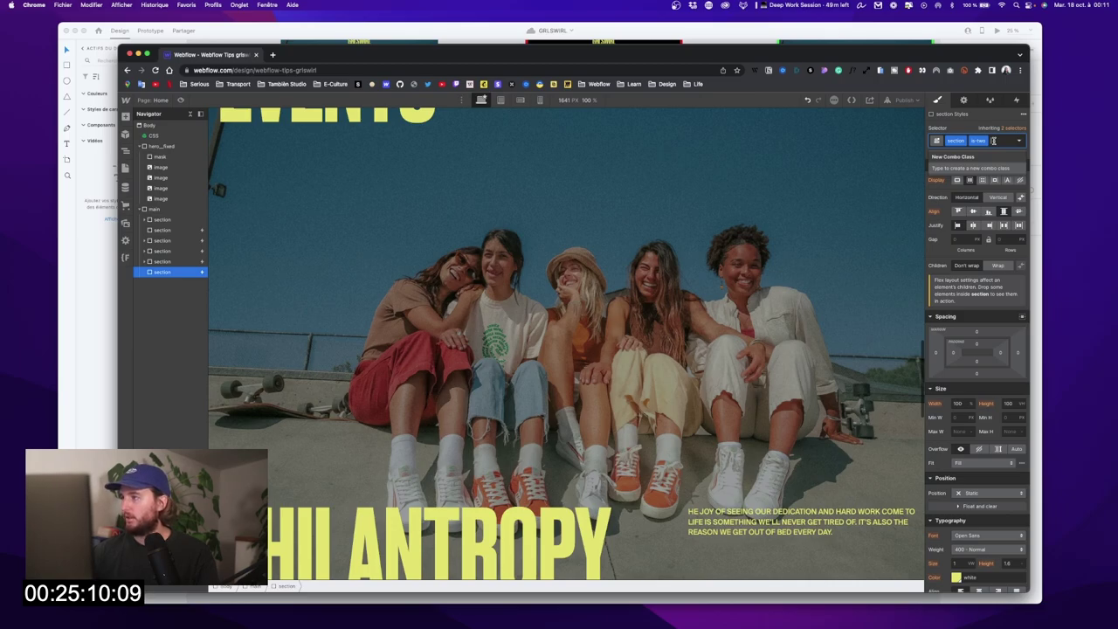
{"action": "key", "text": "BackSpace"}
{"action": "type", "text": "i"}
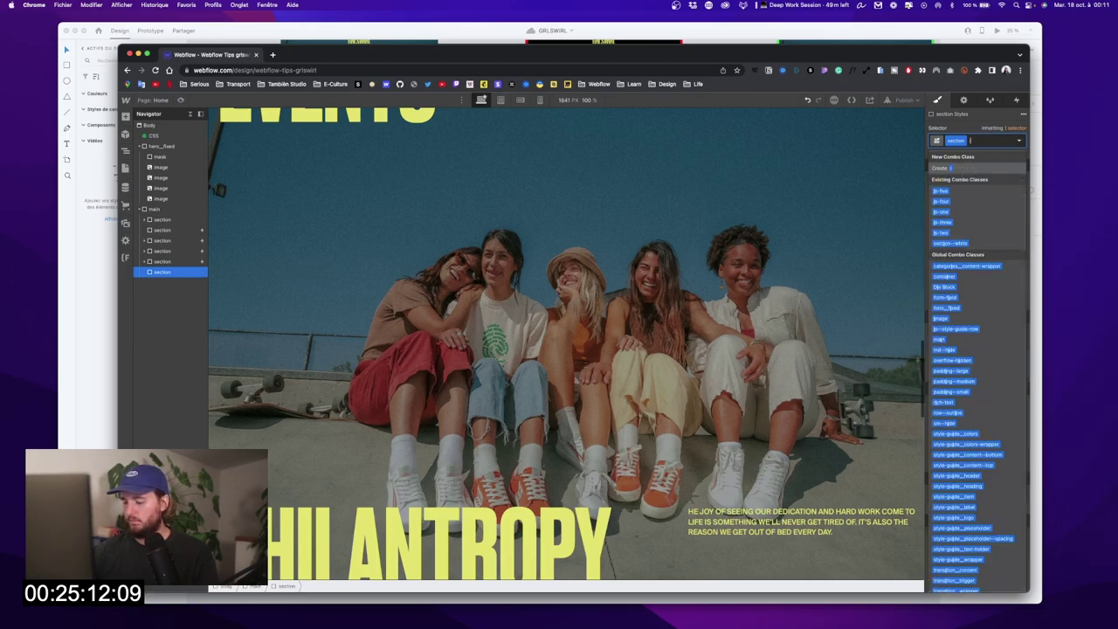
{"action": "type", "text": "s-"}
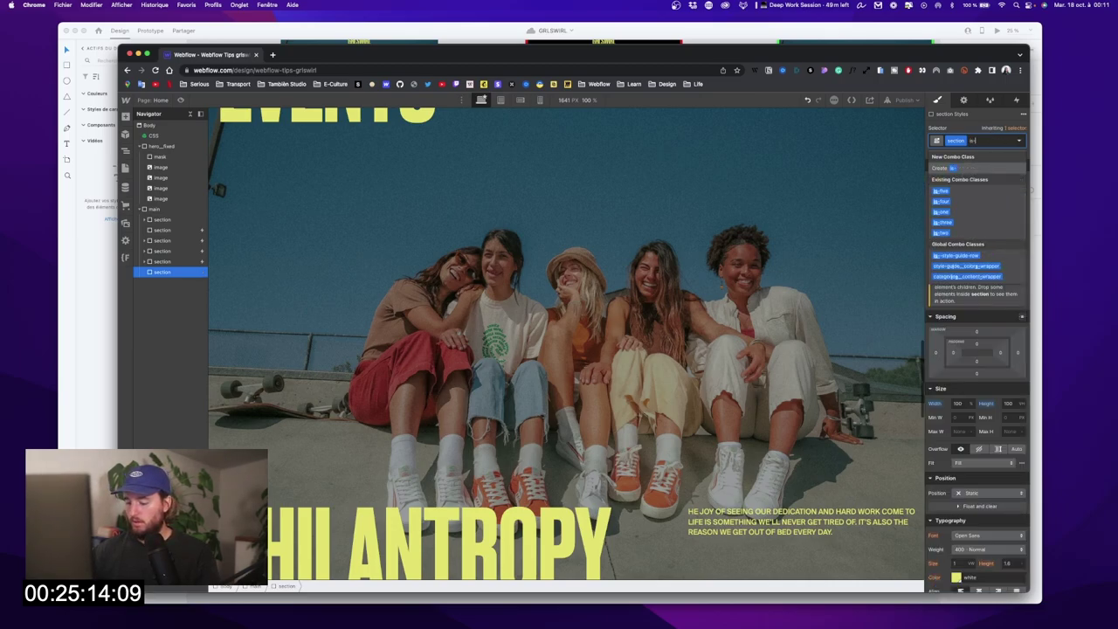
{"action": "type", "text": "sic"}
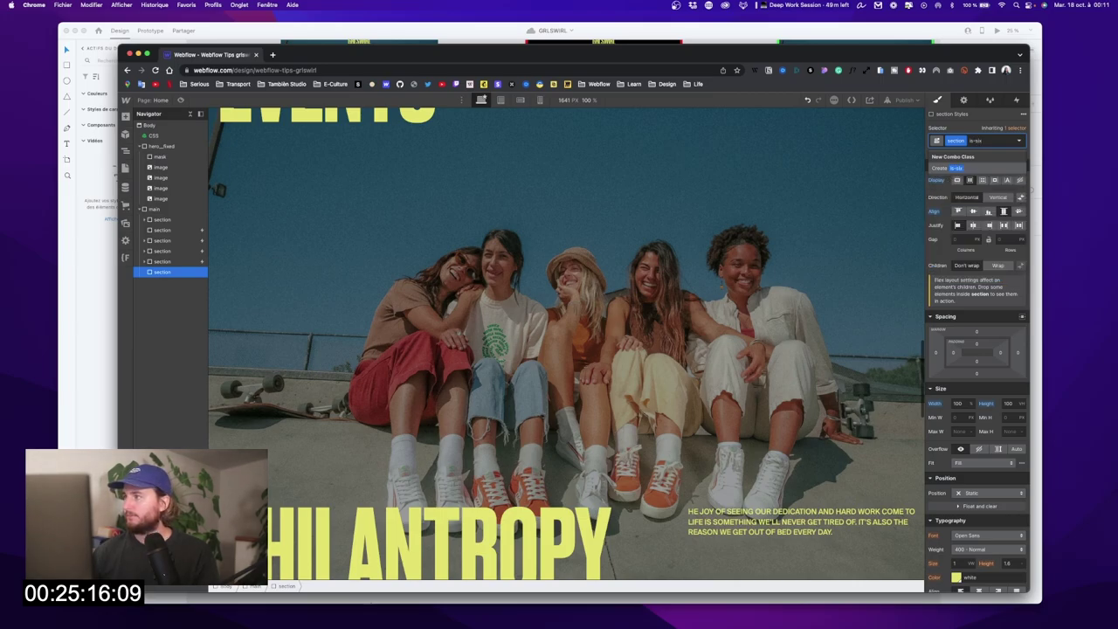
{"action": "key", "text": "Return"}
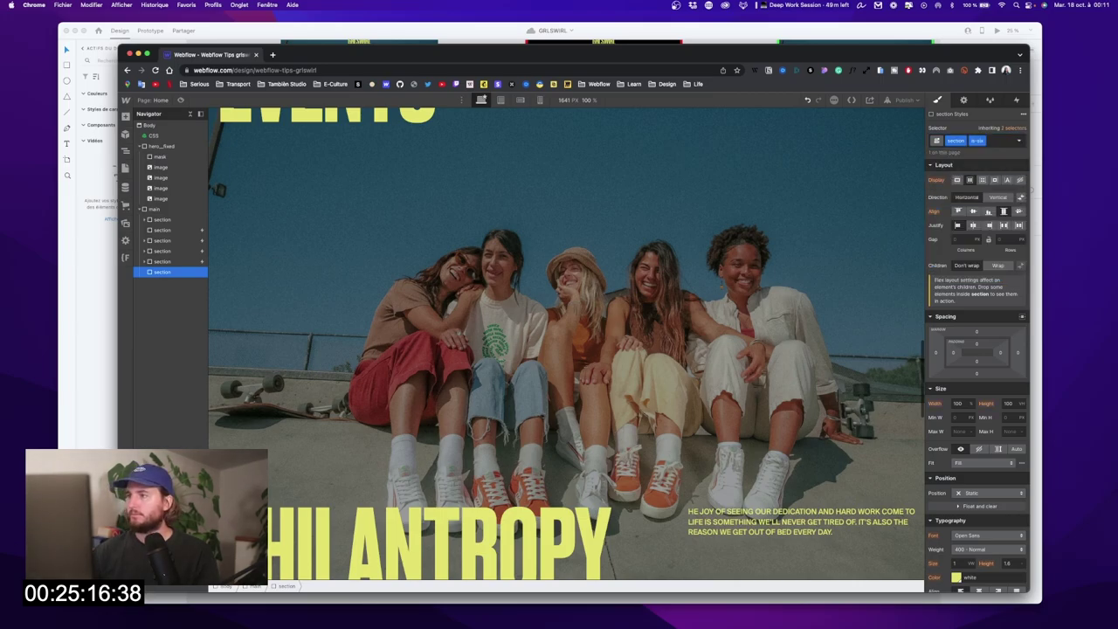
Step: Preview the page and examine the image transitions through all sections, including the empty space following SHOP
{"action": "left_click", "coordinate": [181, 98]}
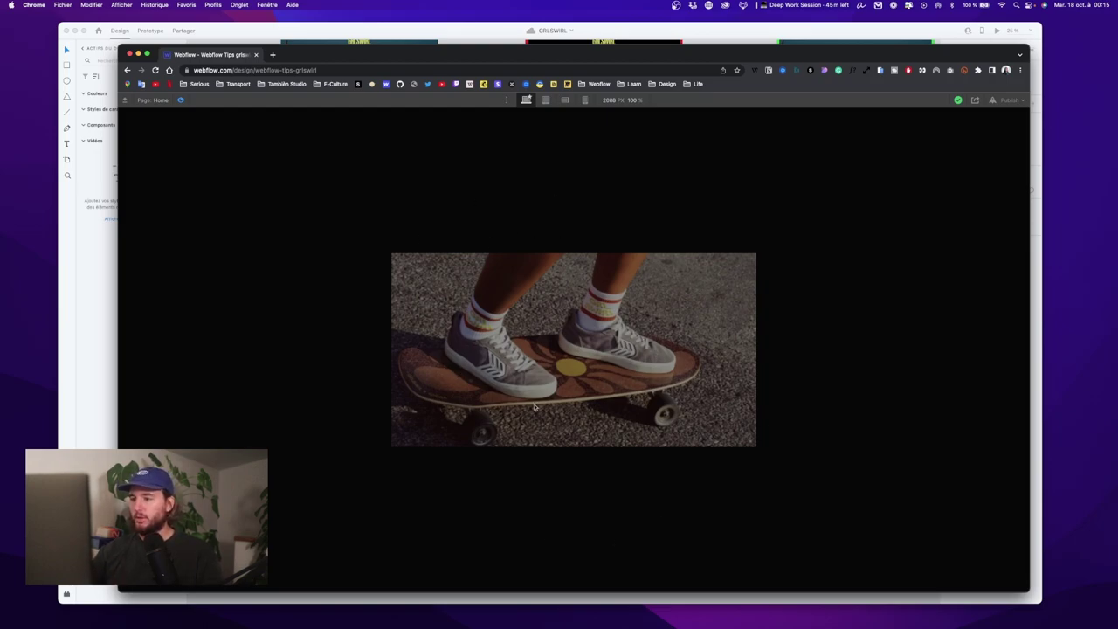
{"action": "scroll", "coordinate": [505, 376], "scroll_direction": "up", "scroll_amount": 10}
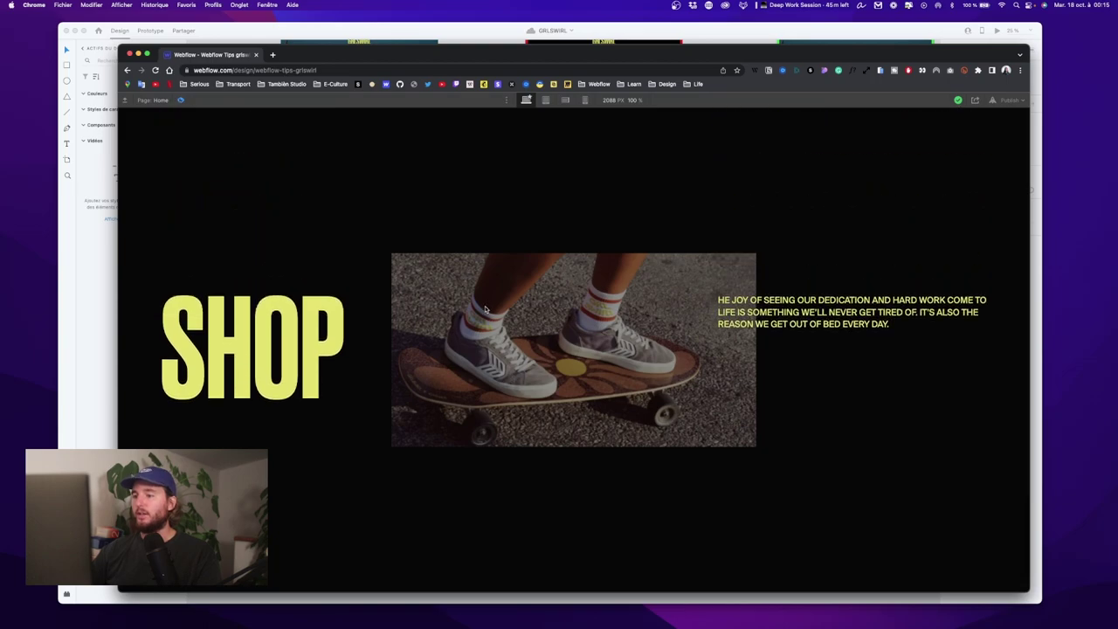
{"action": "scroll", "coordinate": [355, 449], "scroll_direction": "down", "scroll_amount": 8}
{"action": "scroll", "coordinate": [594, 366], "scroll_direction": "up", "scroll_amount": 10}
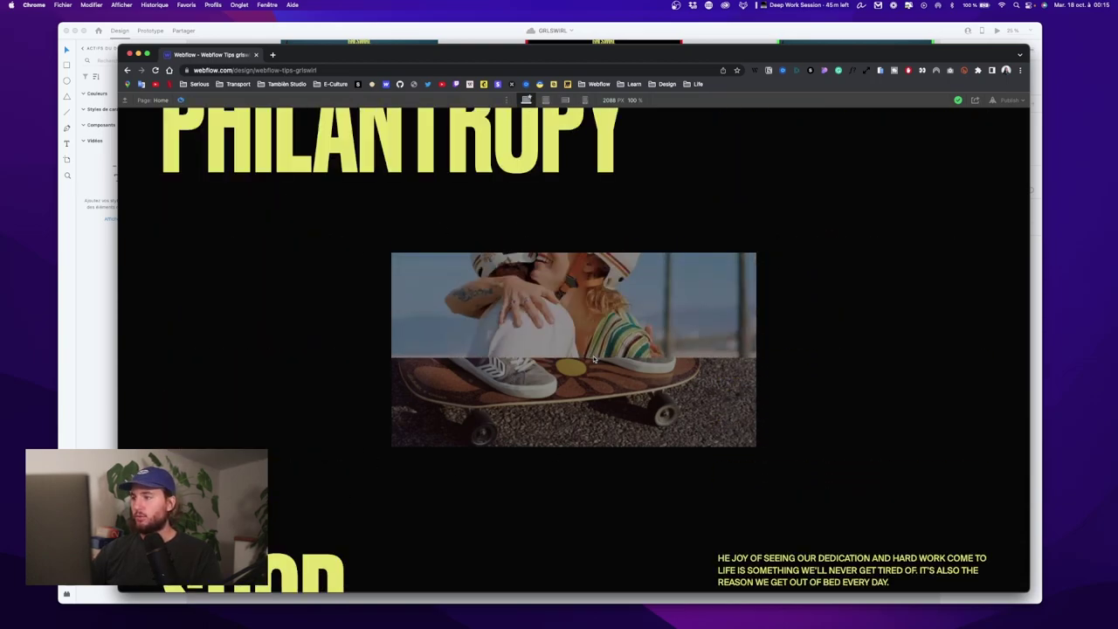
{"action": "scroll", "coordinate": [642, 327], "scroll_direction": "up", "scroll_amount": 3}
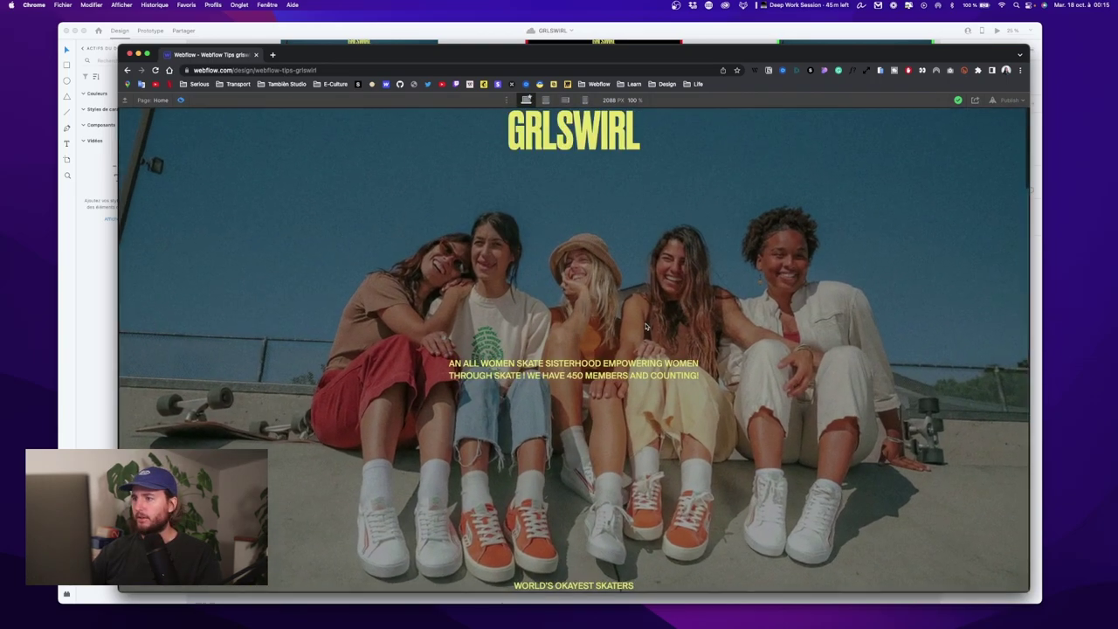
{"action": "scroll", "coordinate": [646, 325], "scroll_direction": "down", "scroll_amount": 4}
{"action": "scroll", "coordinate": [650, 322], "scroll_direction": "down", "scroll_amount": 8}
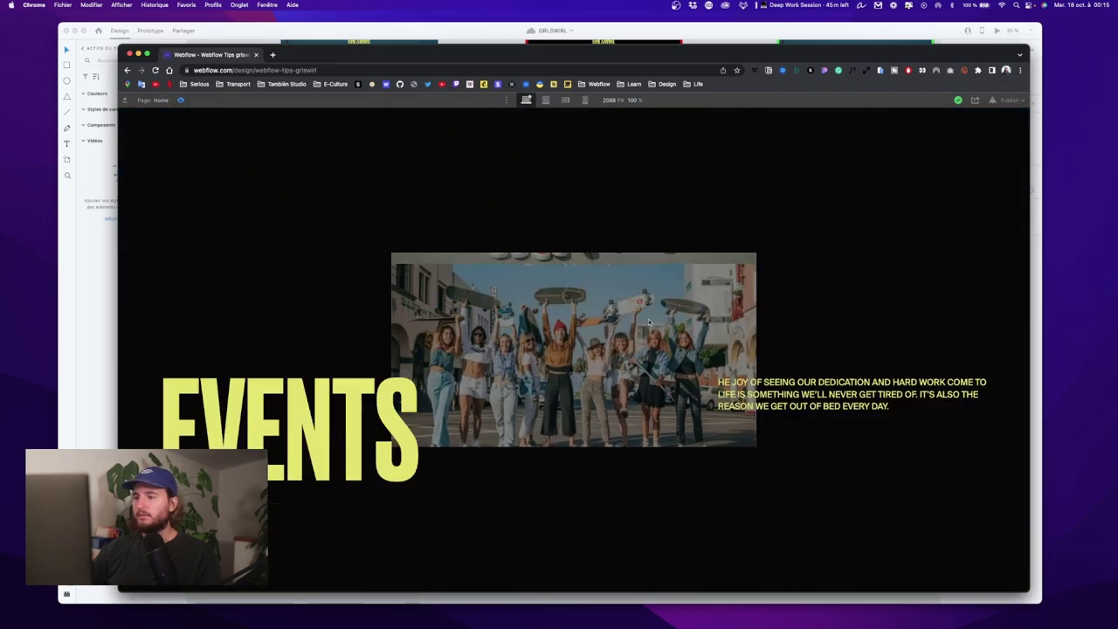
{"action": "scroll", "coordinate": [646, 322], "scroll_direction": "down", "scroll_amount": 8}
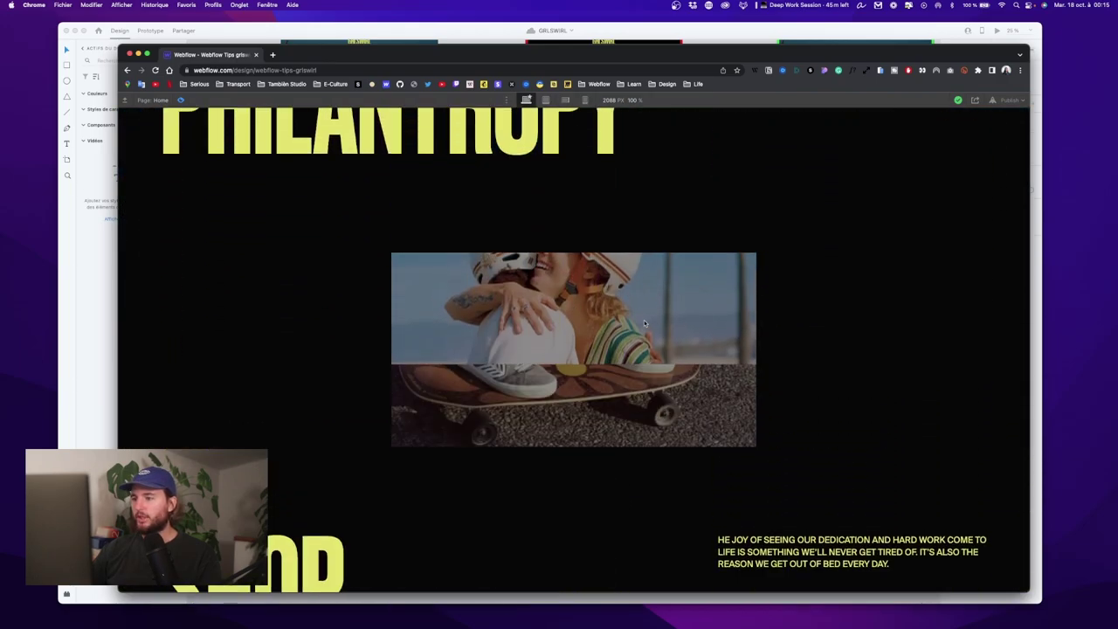